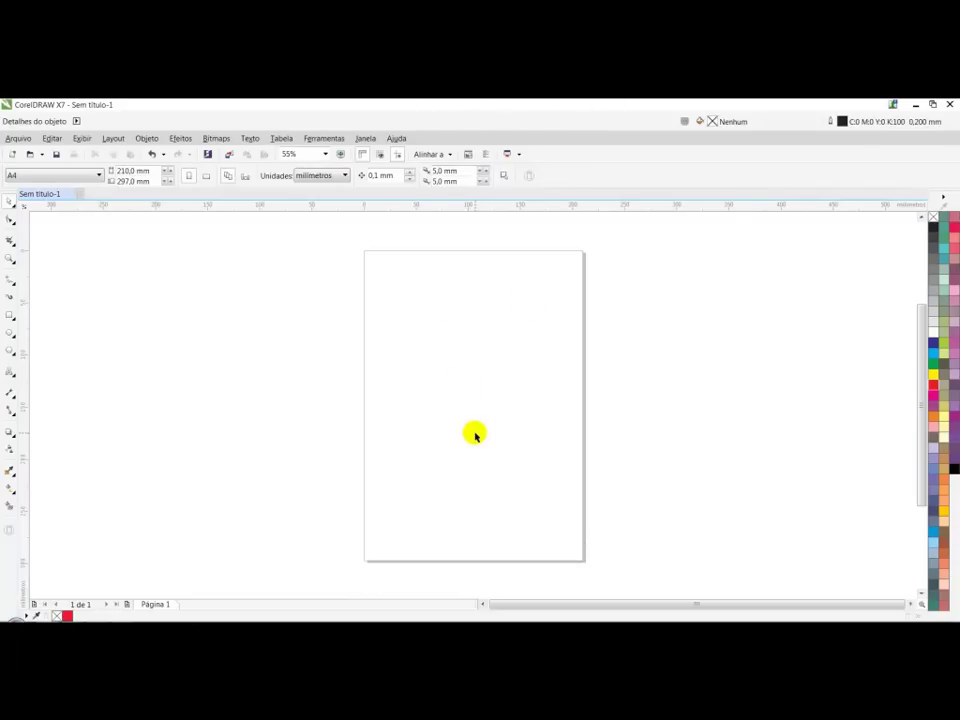
Open the Personalização page of the workspace options.
click(322, 138)
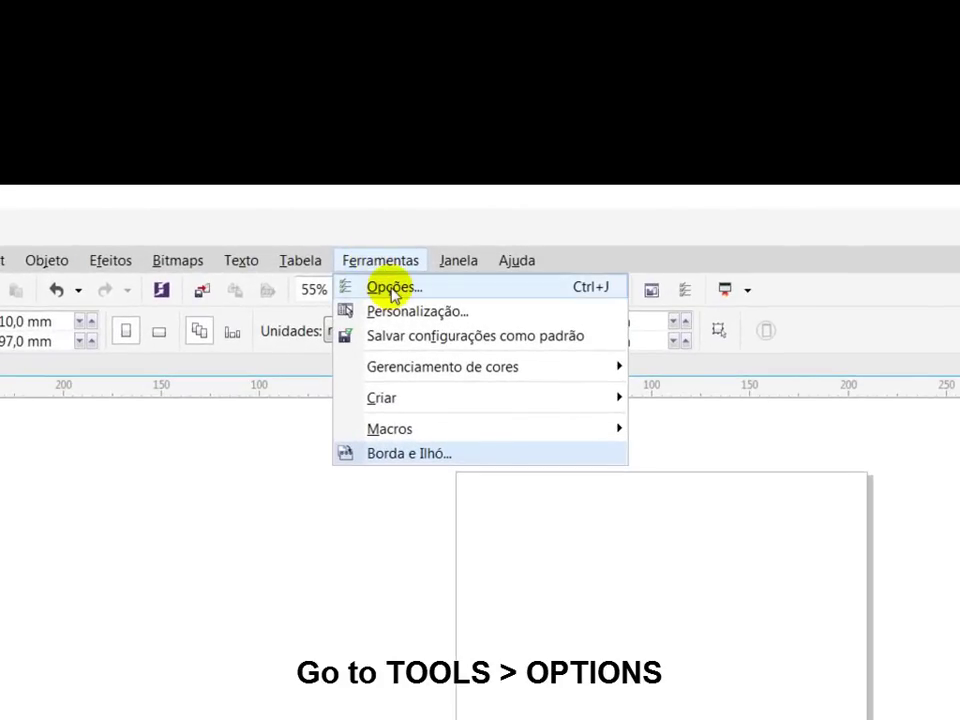
click(606, 289)
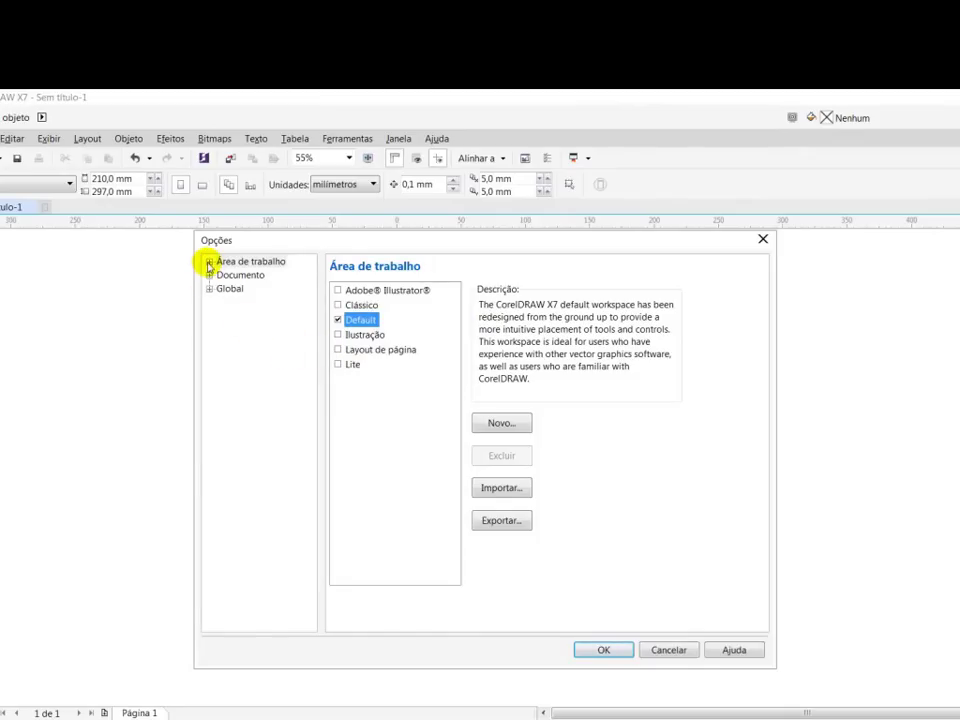
click(208, 263)
click(260, 438)
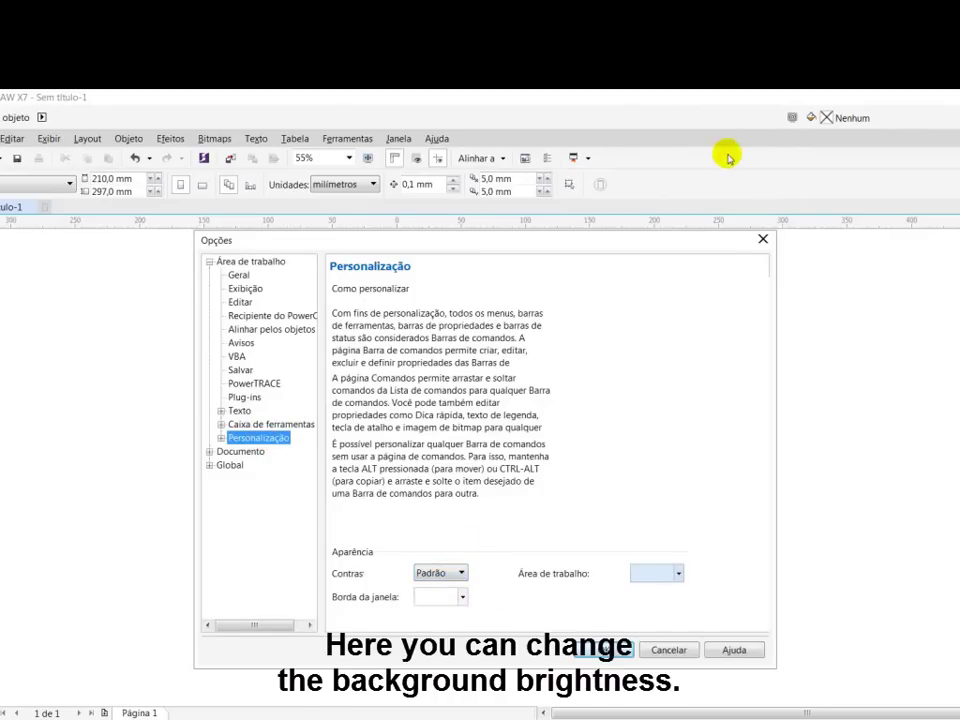
Try the Baixo, Médio and Alto contrast levels for the interface, ending back on Padrão.
click(462, 573)
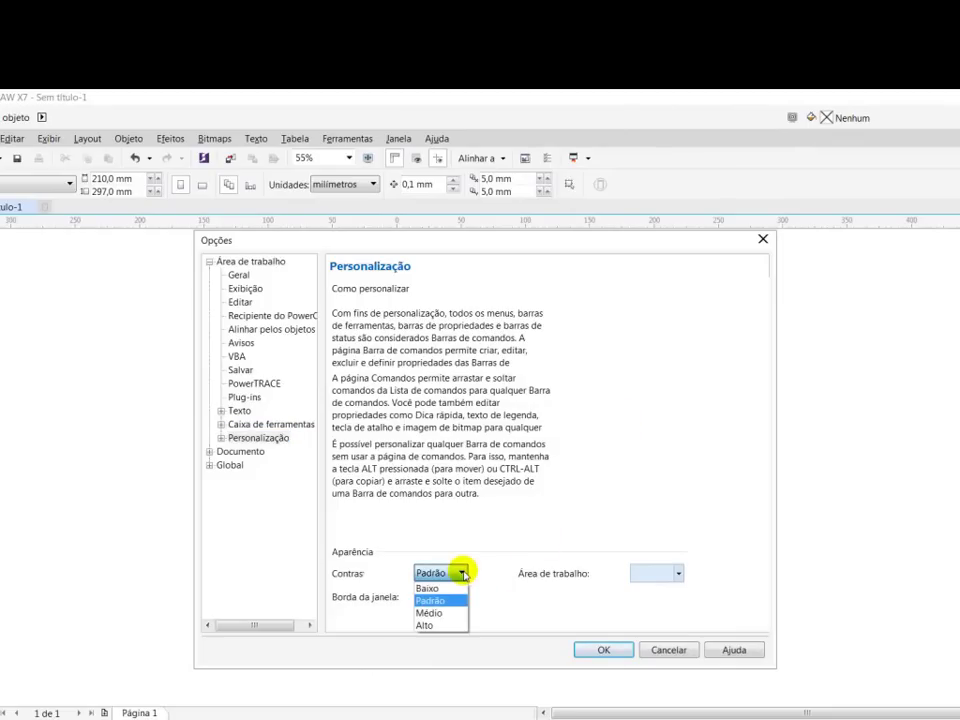
click(448, 588)
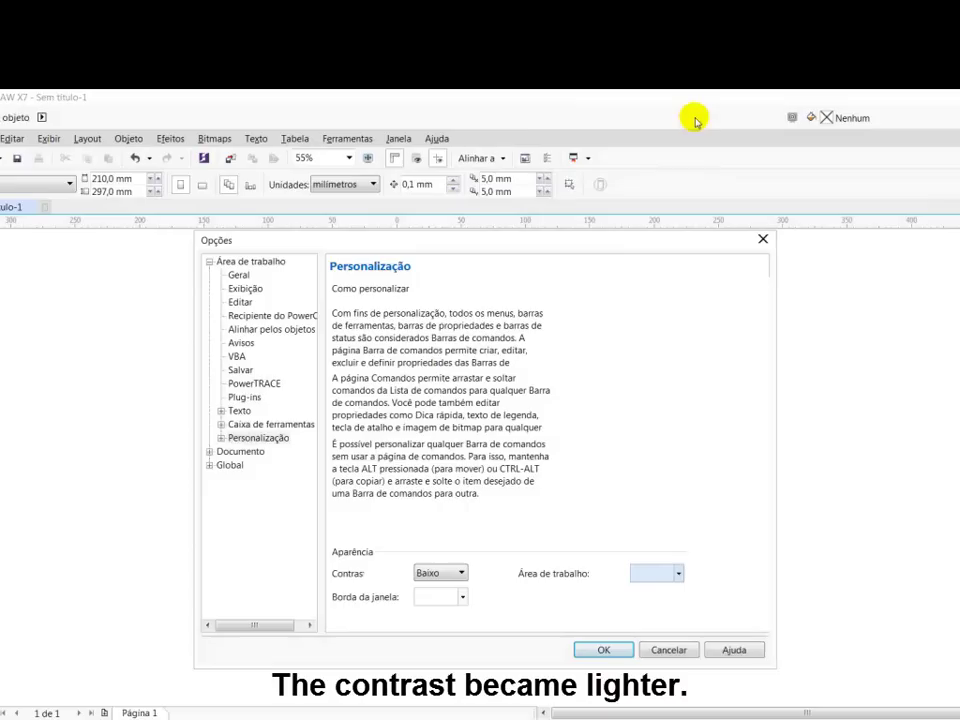
click(462, 577)
click(443, 612)
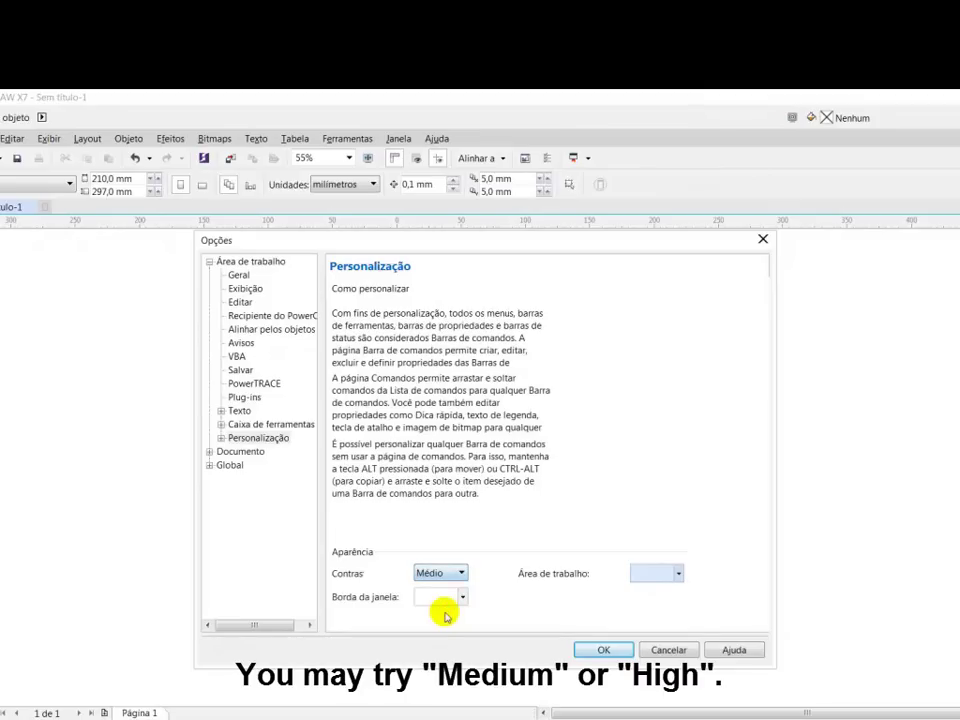
click(464, 577)
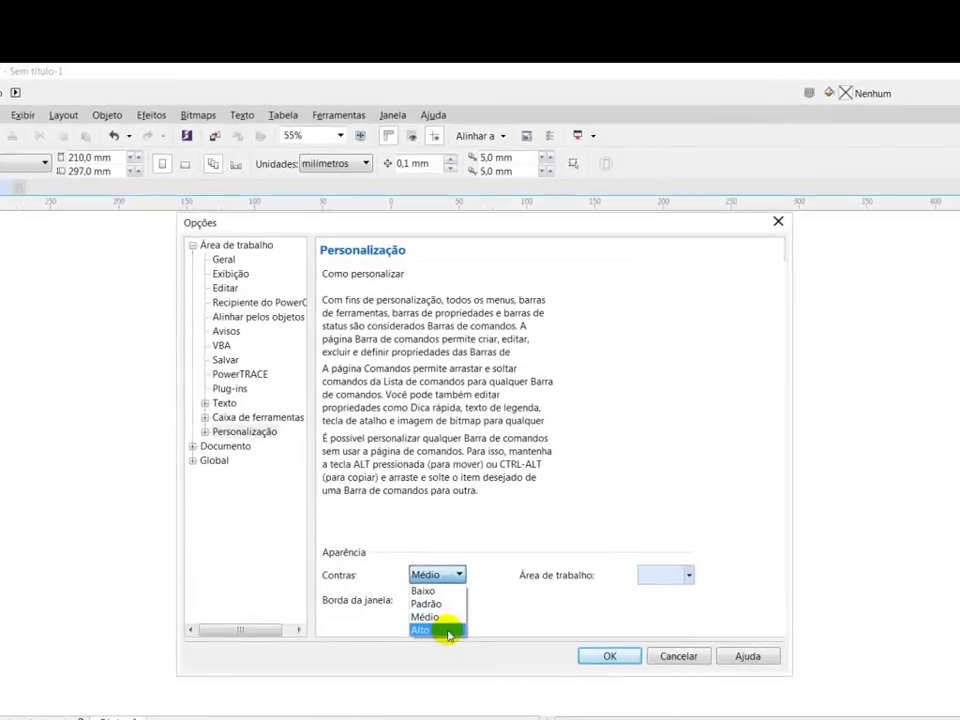
click(443, 625)
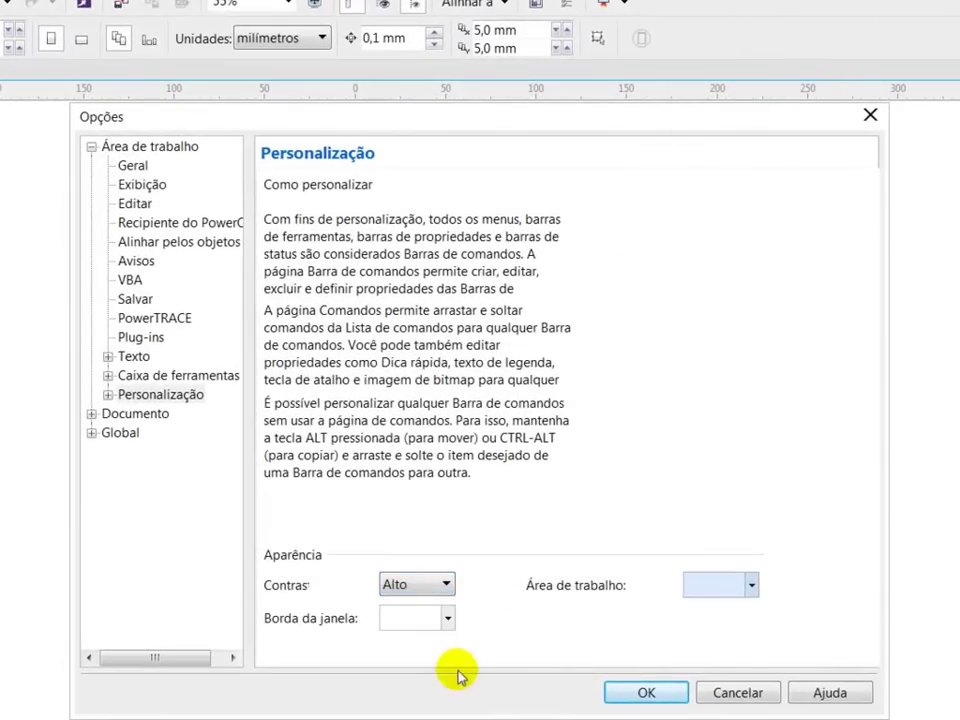
click(447, 585)
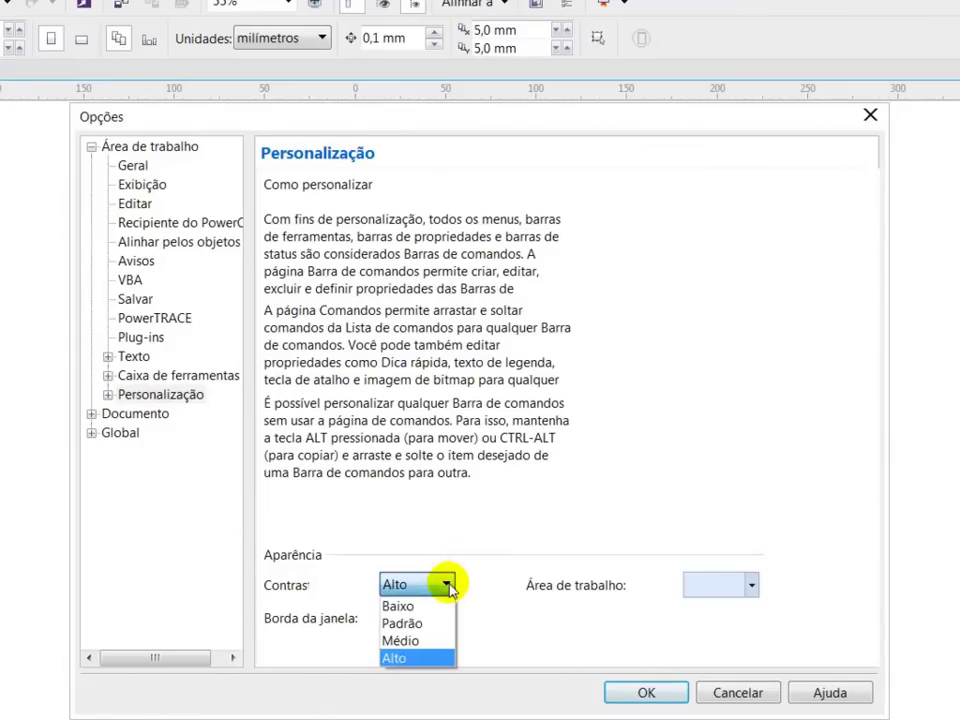
click(404, 623)
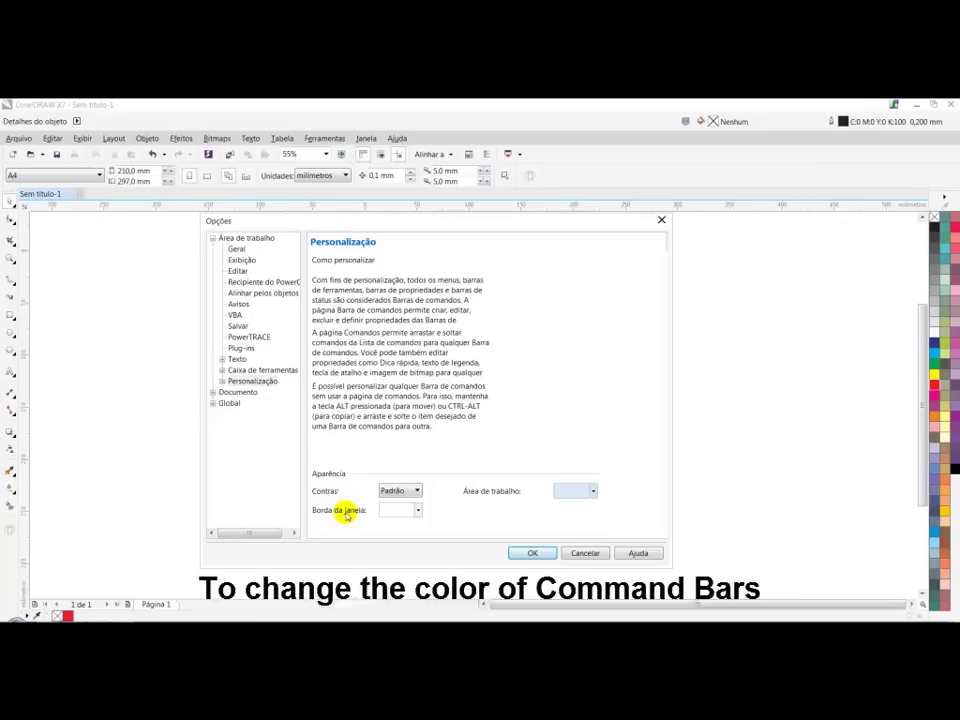
Try red #D64646 and green #46D680 as the window border colour.
click(418, 510)
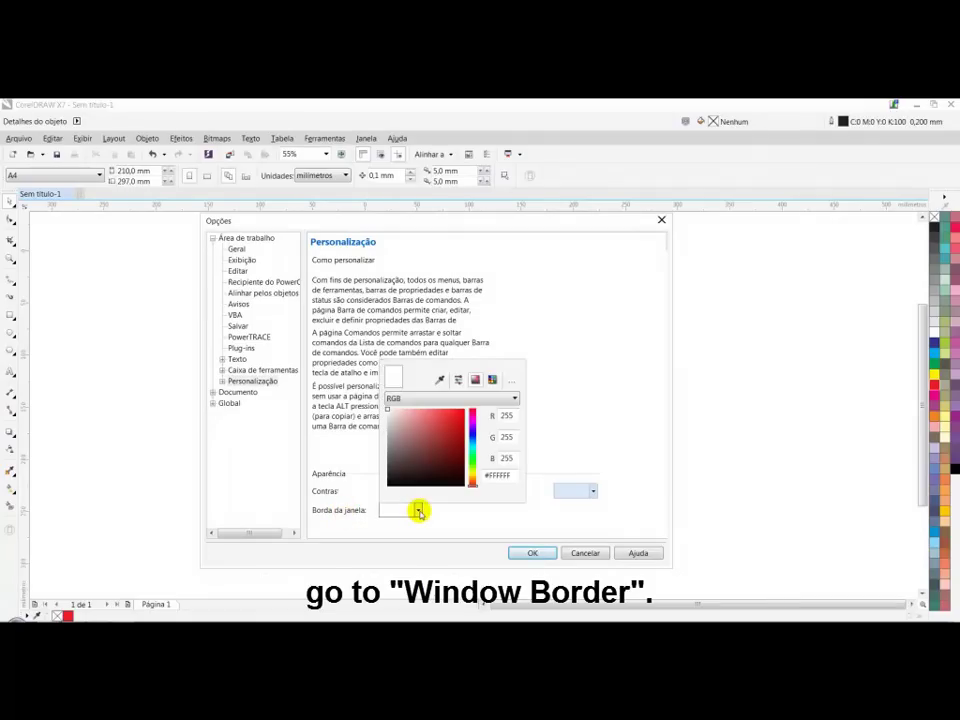
drag(393, 413, 439, 423)
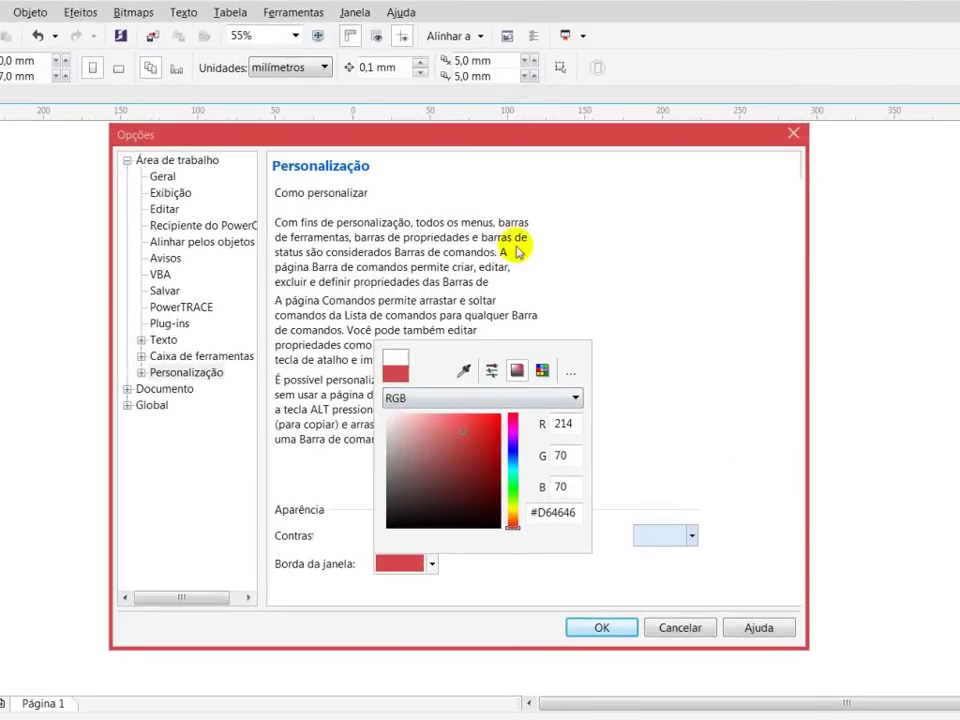
click(514, 484)
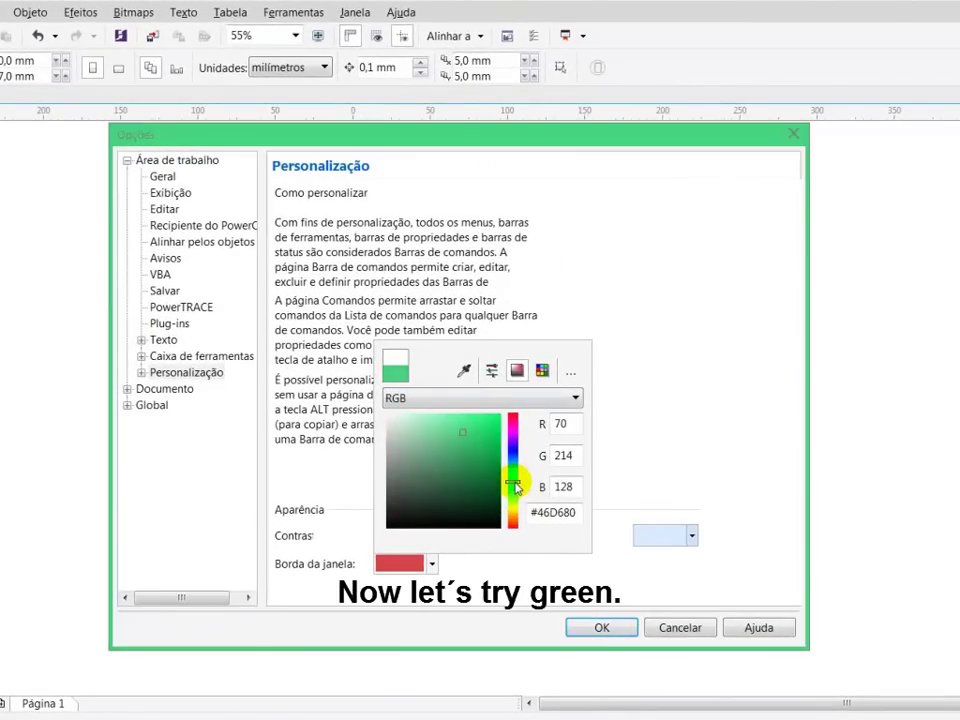
Set the window border colour to pale yellow #FCFCC5 and apply the options.
mouse_move(463, 436)
mouse_down()
mouse_move(431, 465)
mouse_move(476, 444)
mouse_move(414, 418)
mouse_move(456, 429)
mouse_move(482, 413)
mouse_move(411, 415)
mouse_up()
click(516, 515)
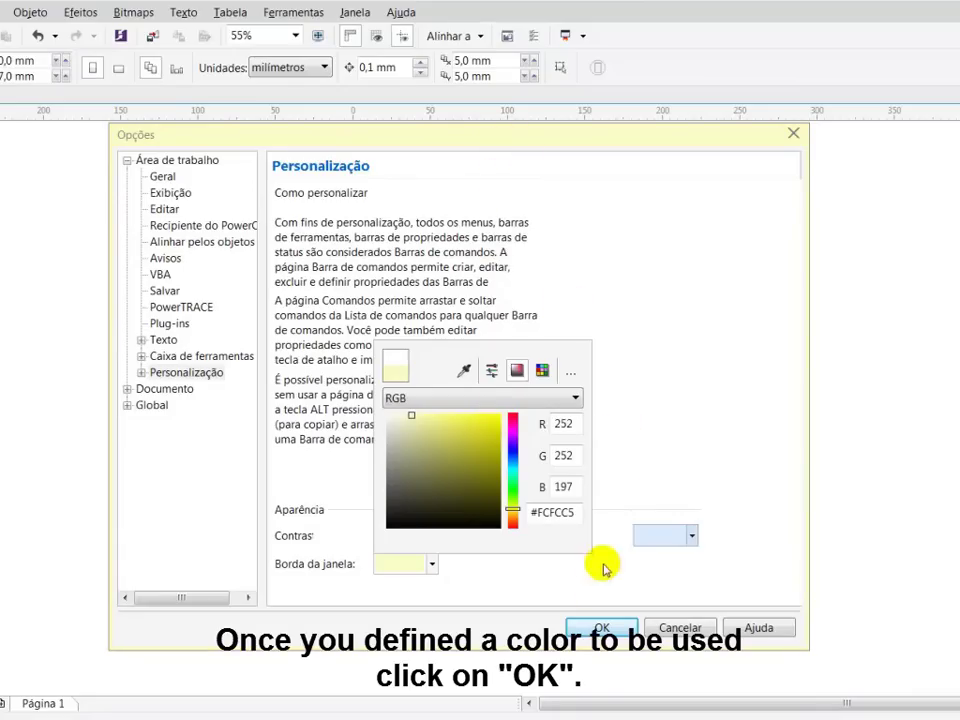
click(606, 629)
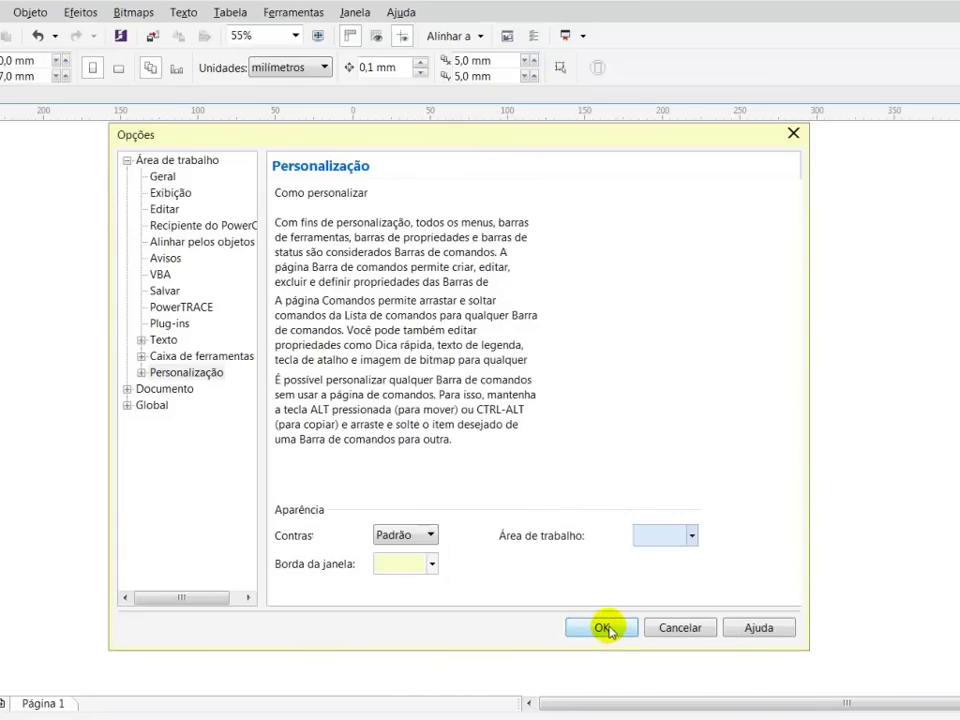
click(604, 627)
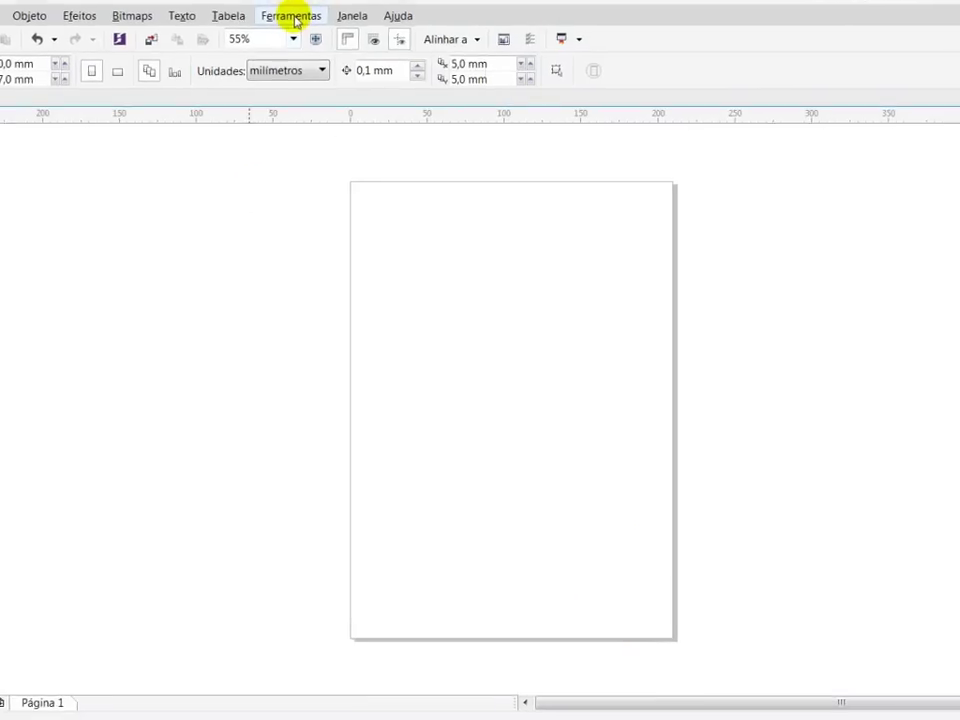
Give the document page a solid cyan background in the document options and apply it.
click(296, 20)
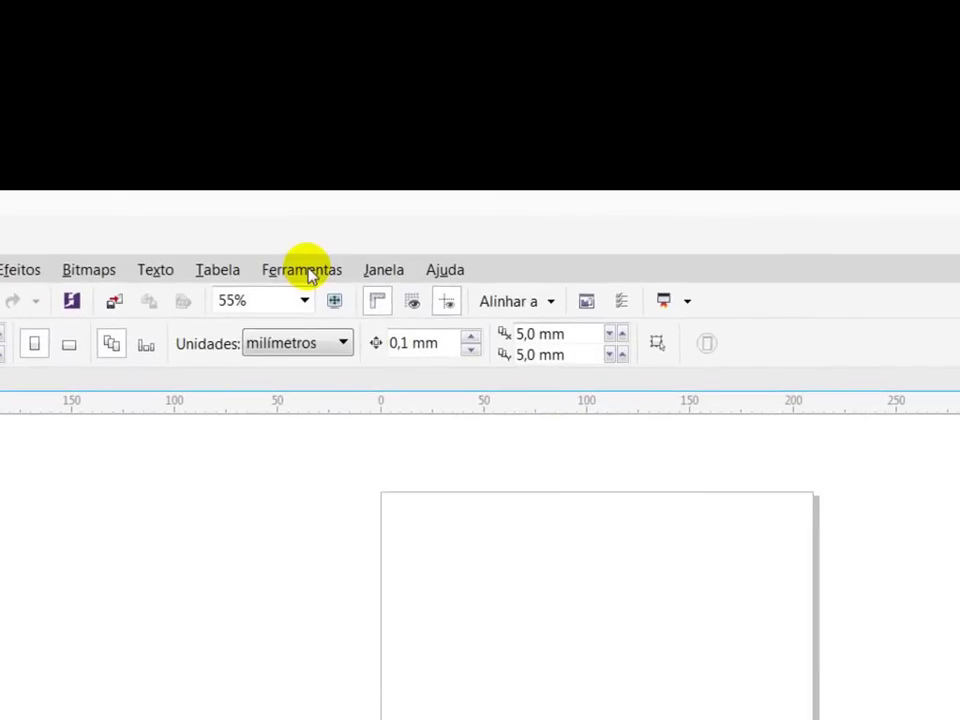
click(310, 272)
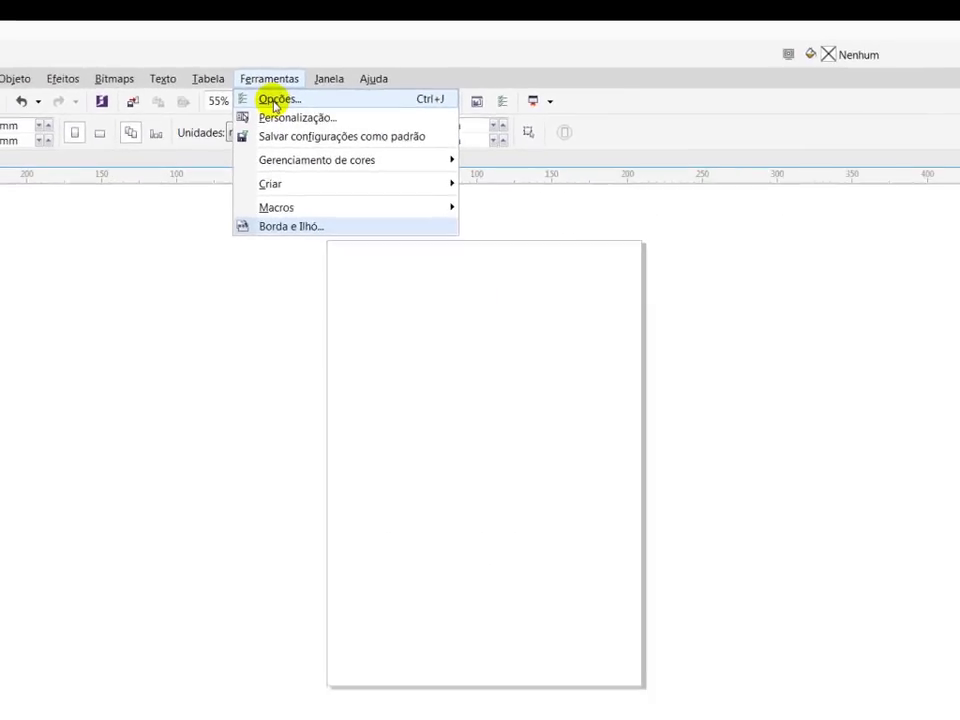
click(309, 302)
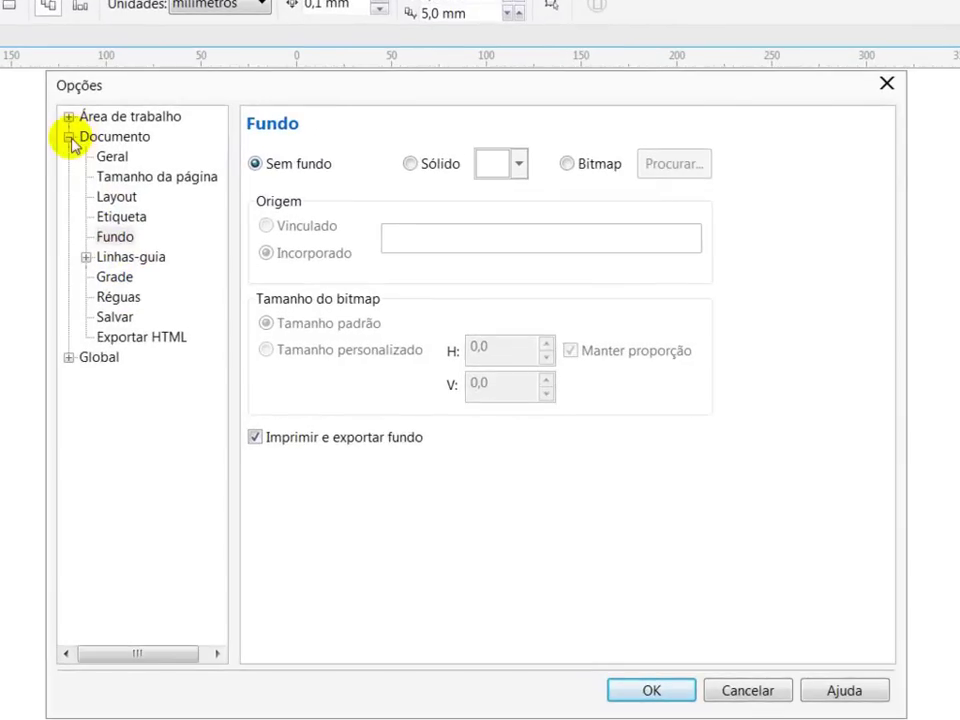
click(240, 249)
click(66, 126)
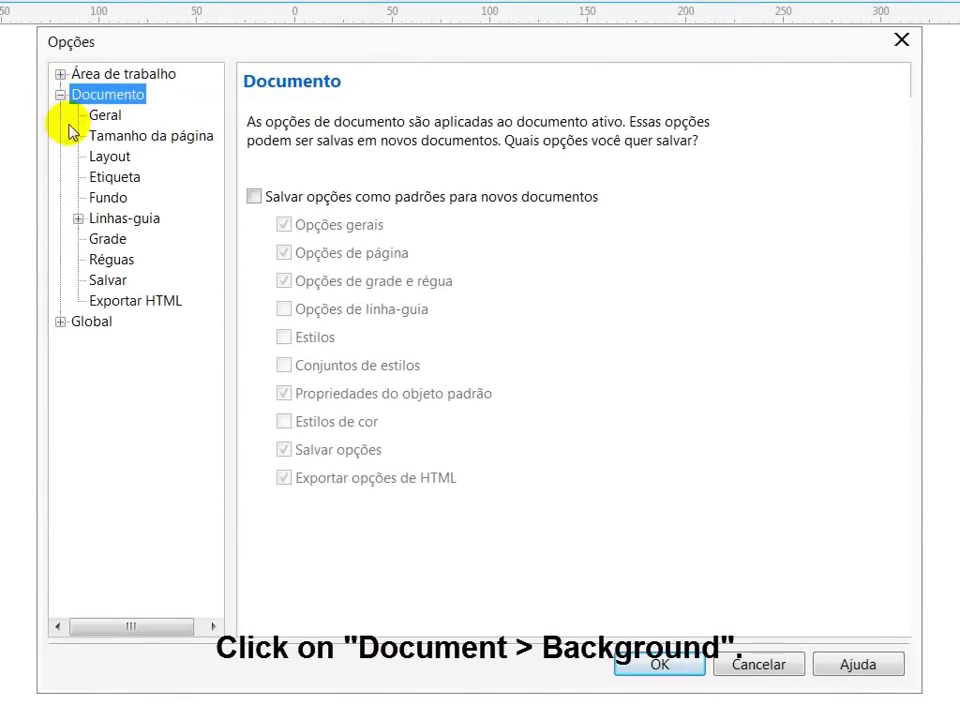
click(110, 200)
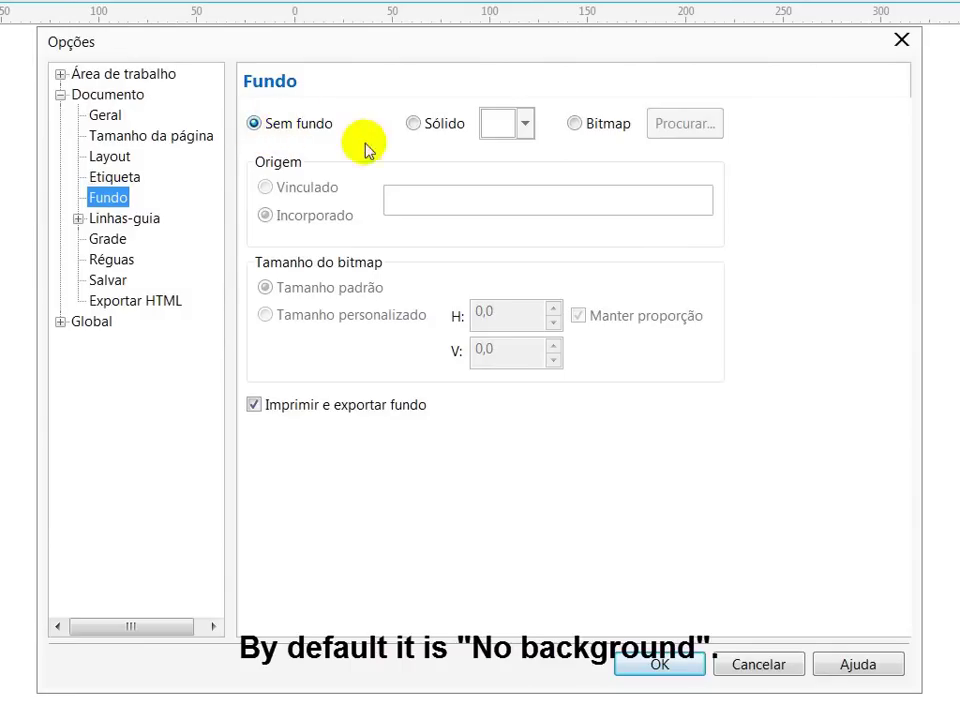
click(416, 127)
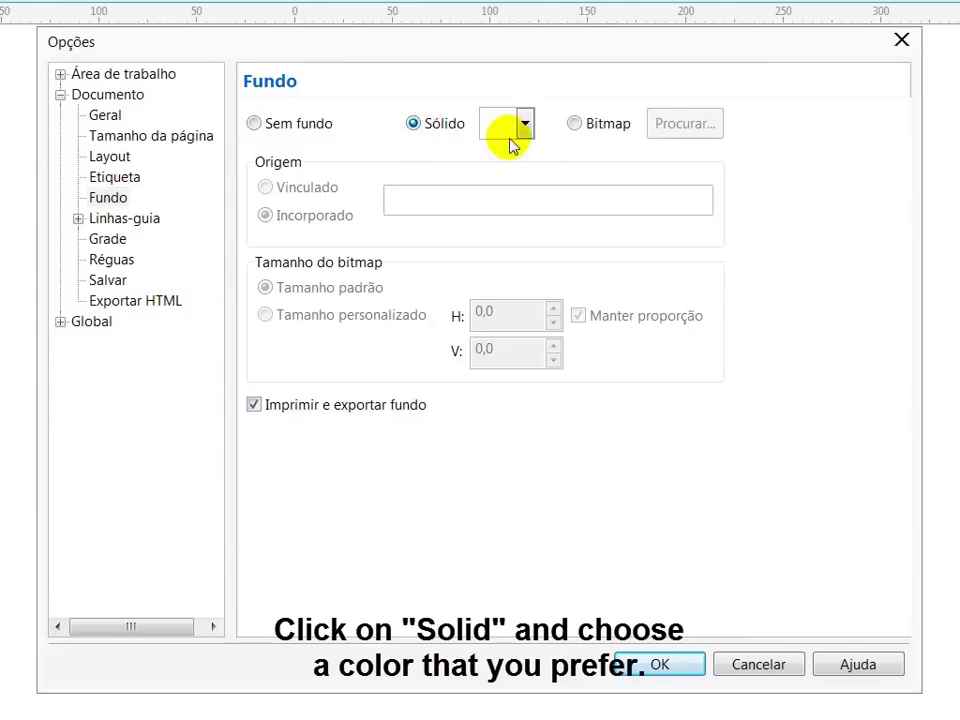
click(524, 124)
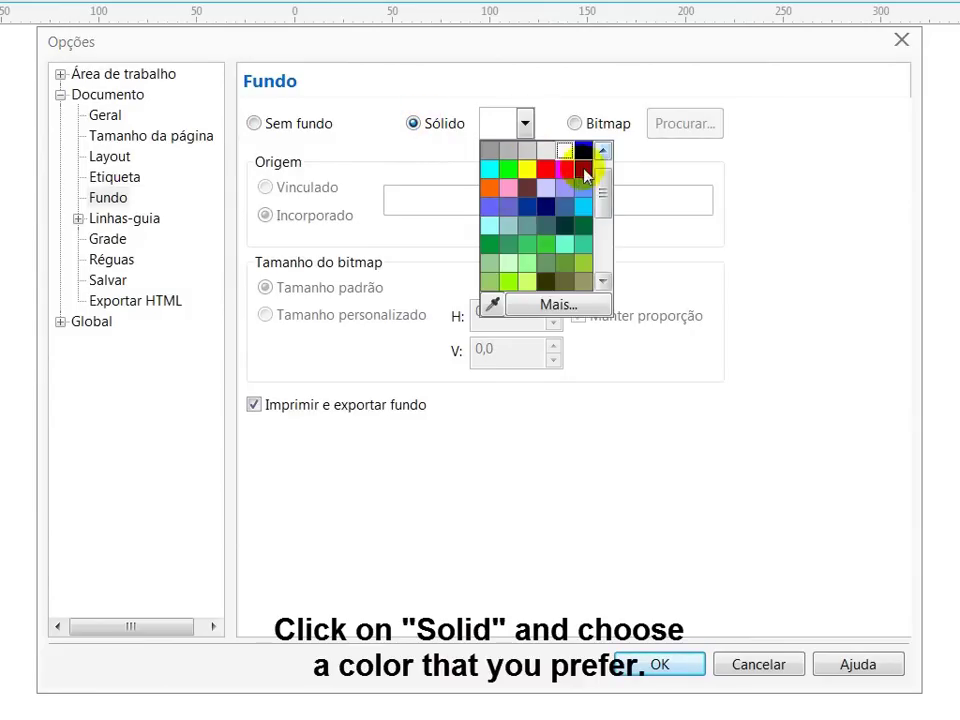
mouse_move(612, 200)
mouse_down()
mouse_move(611, 270)
mouse_move(604, 178)
mouse_up()
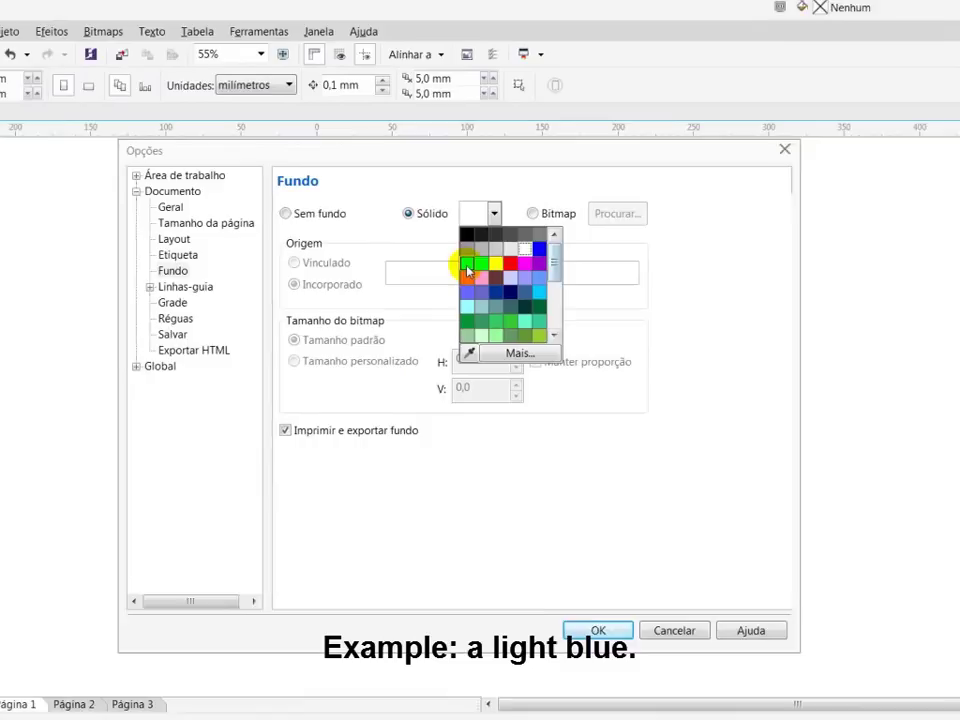
click(485, 200)
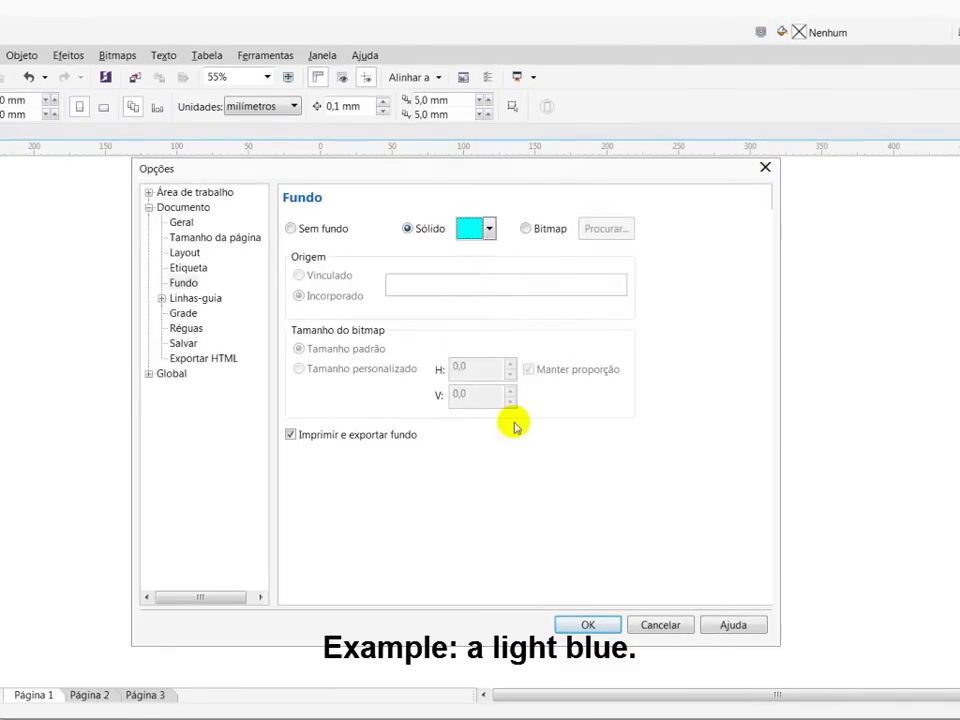
click(587, 625)
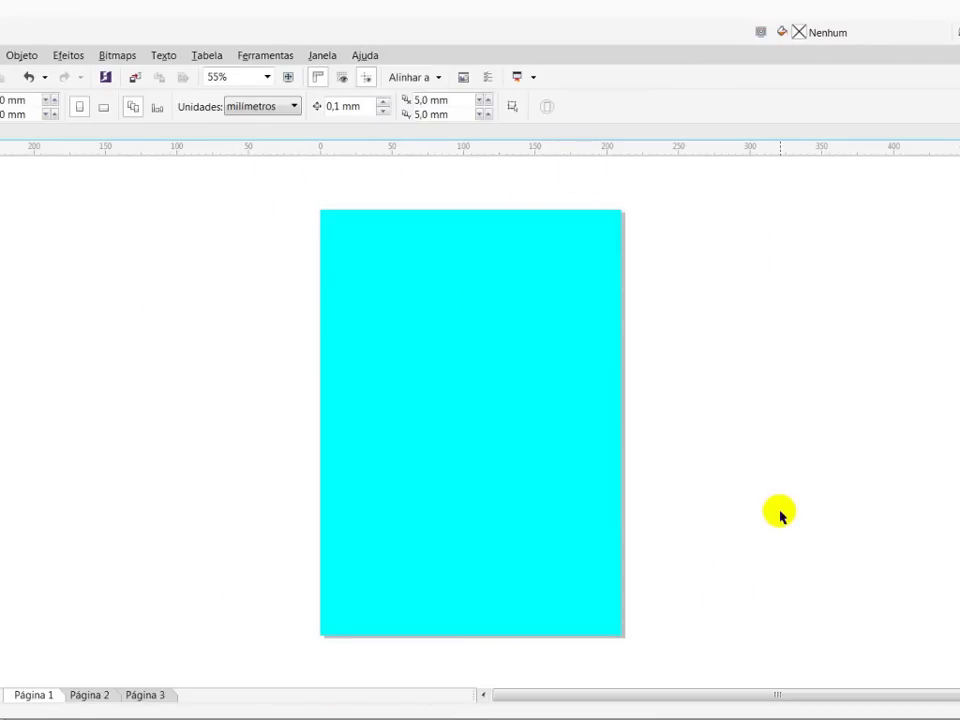
Set the document background back to Sem fundo (no background) and apply it.
click(268, 55)
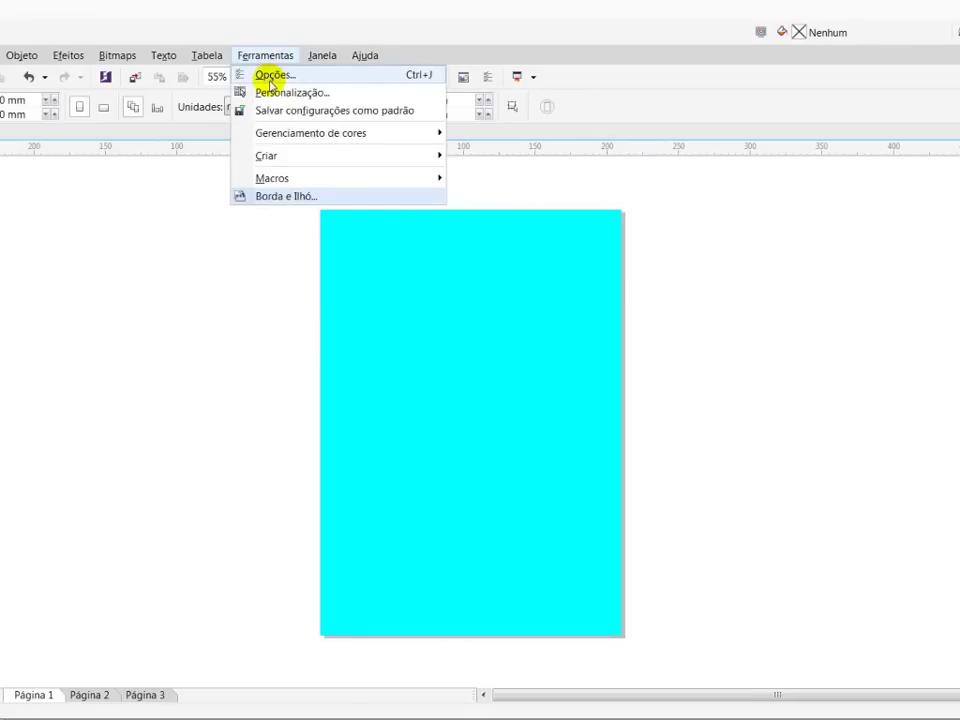
click(269, 77)
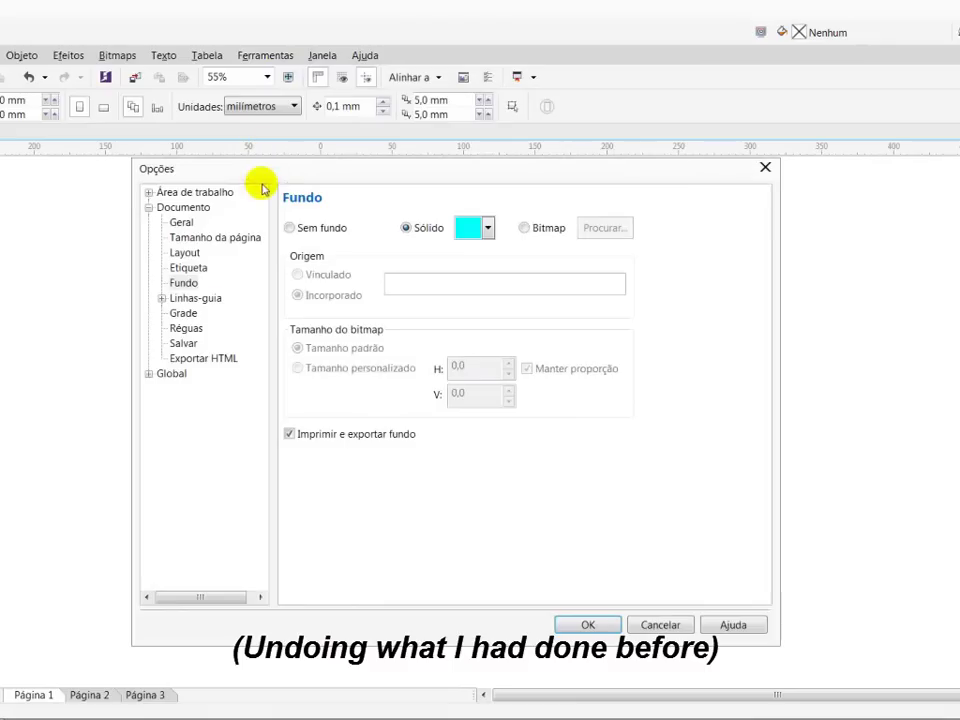
click(183, 283)
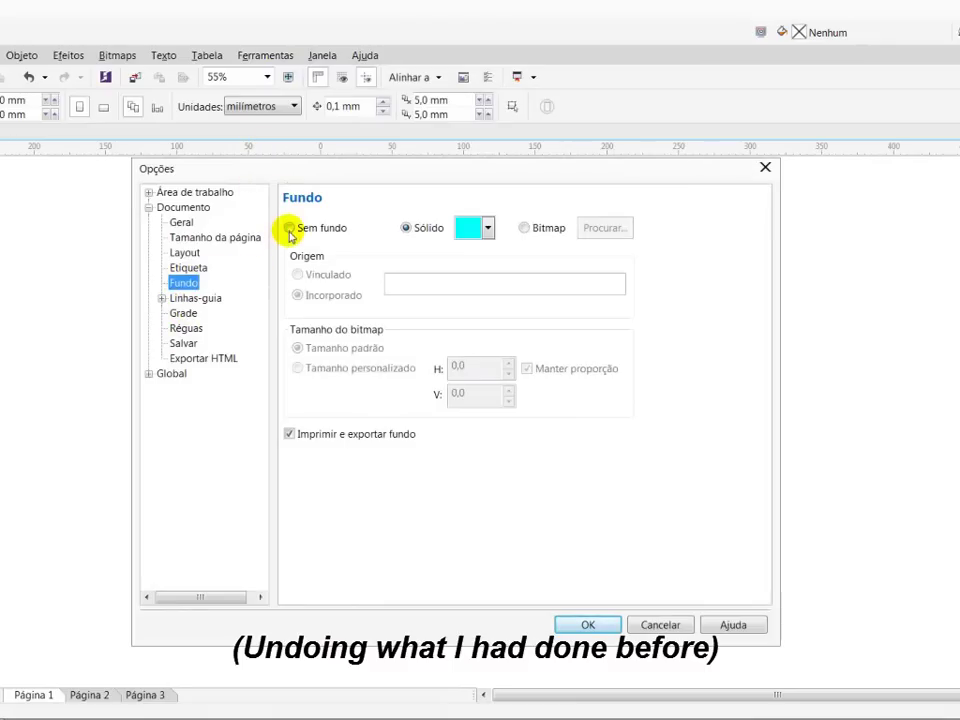
click(588, 625)
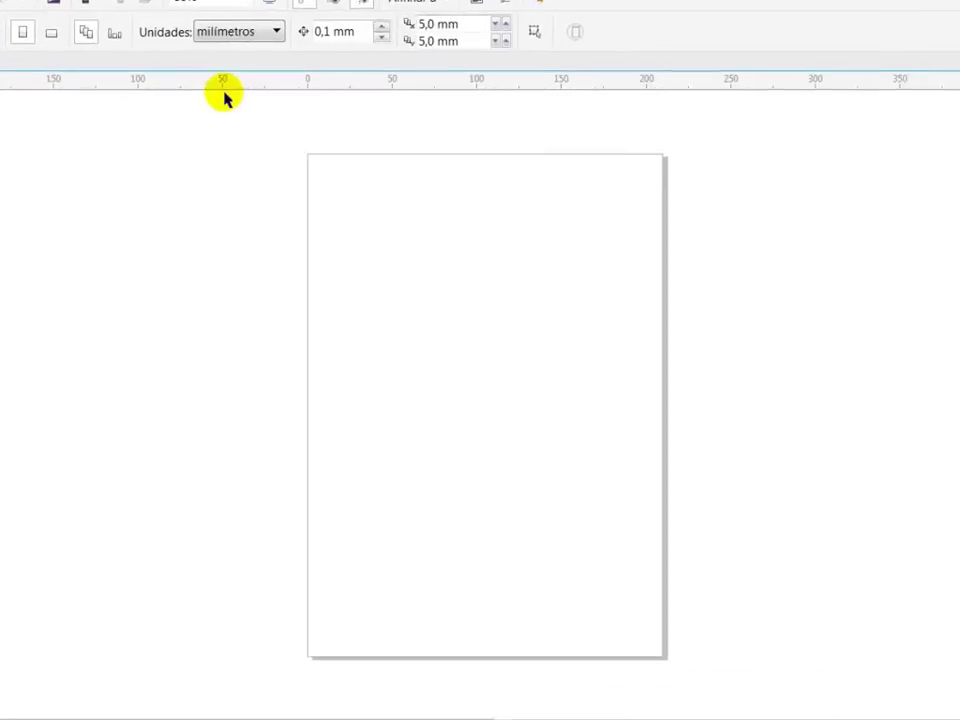
Open the Personalização page of the workspace (Área de trabalho) options.
click(219, 0)
click(225, 0)
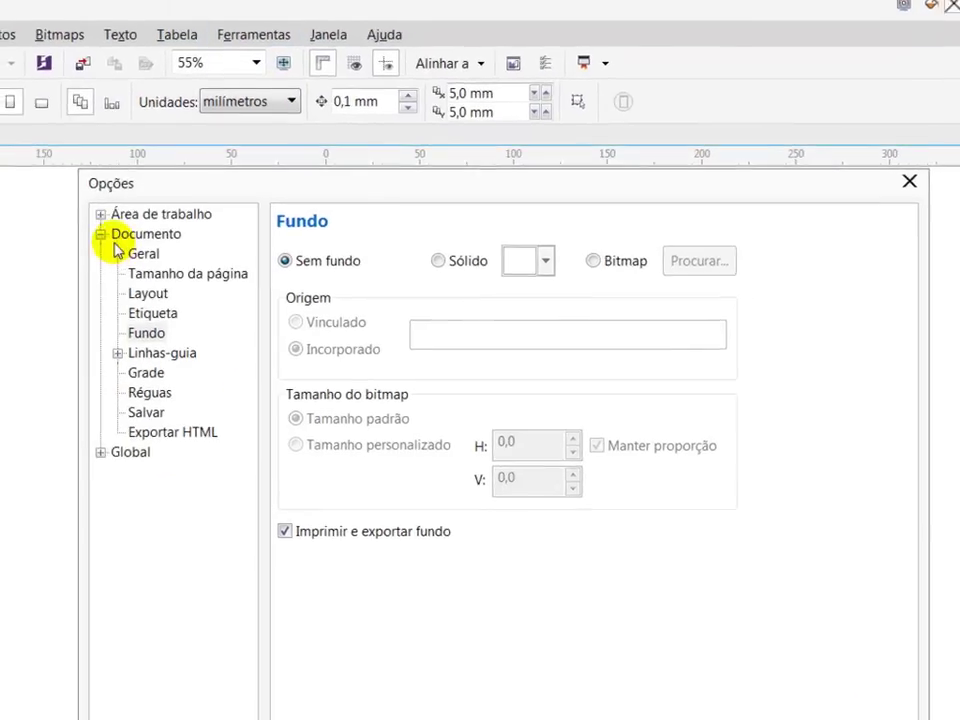
click(99, 245)
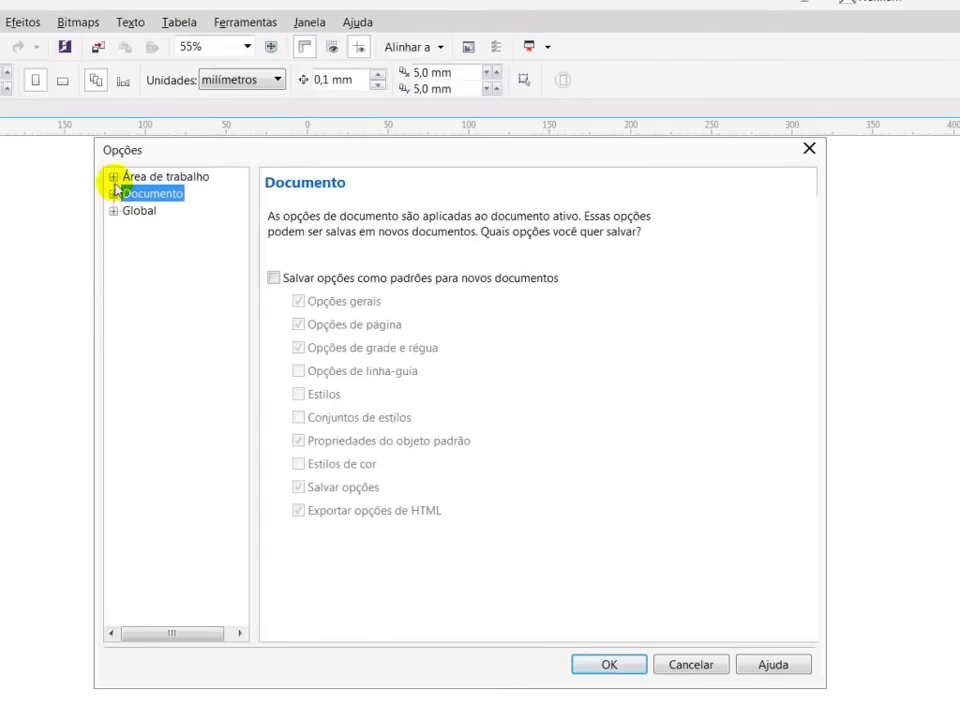
click(113, 177)
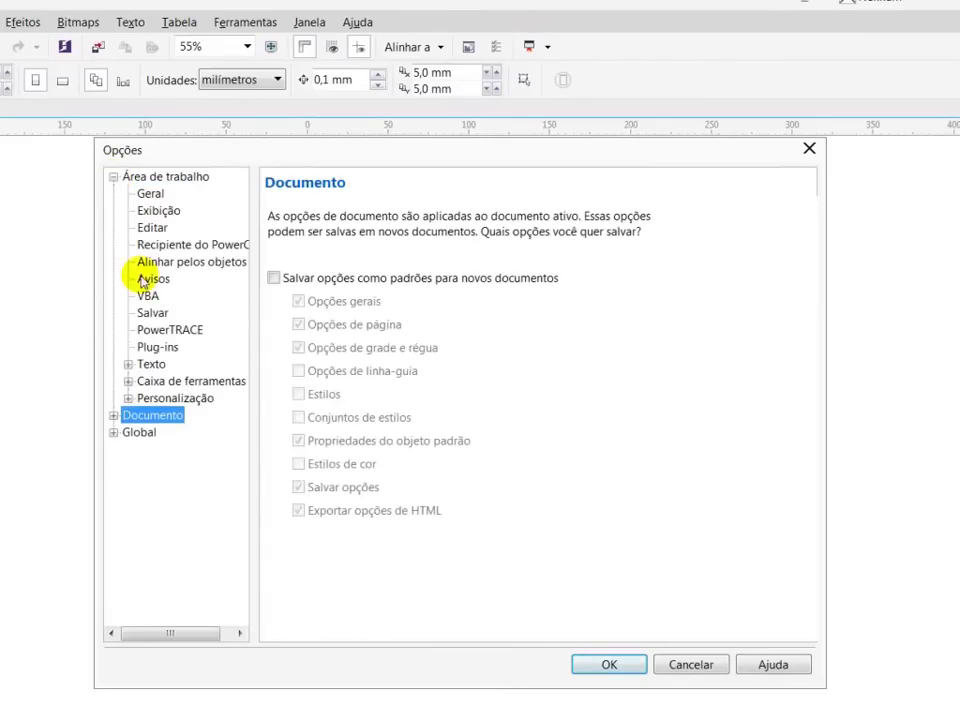
click(160, 398)
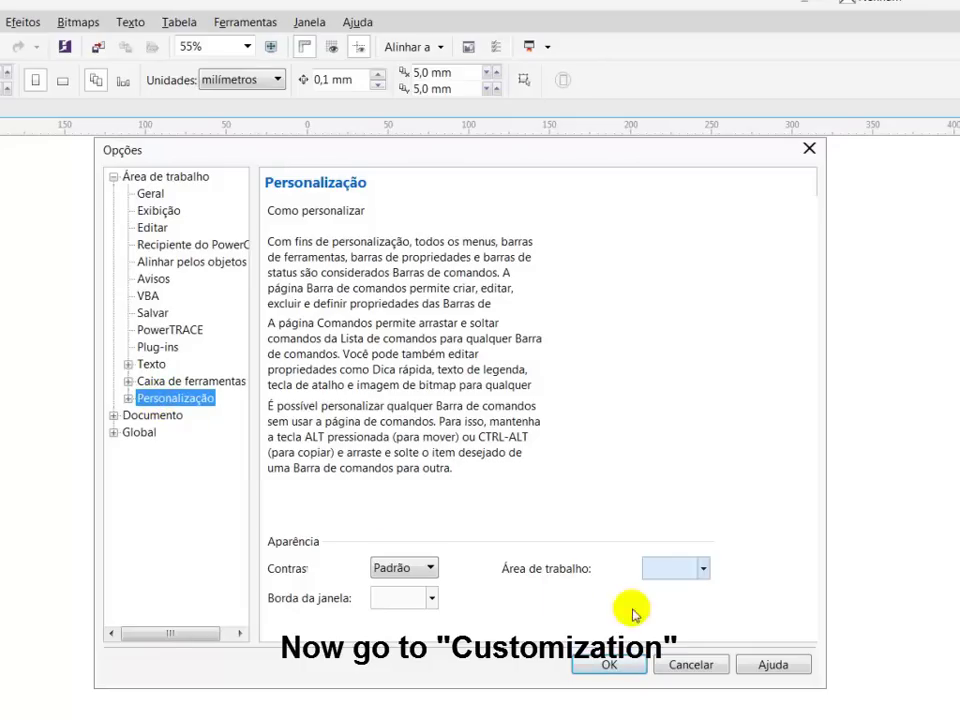
Set the workspace (Área de trabalho) colour to pale yellow #FFF6B5 and apply the options.
click(704, 570)
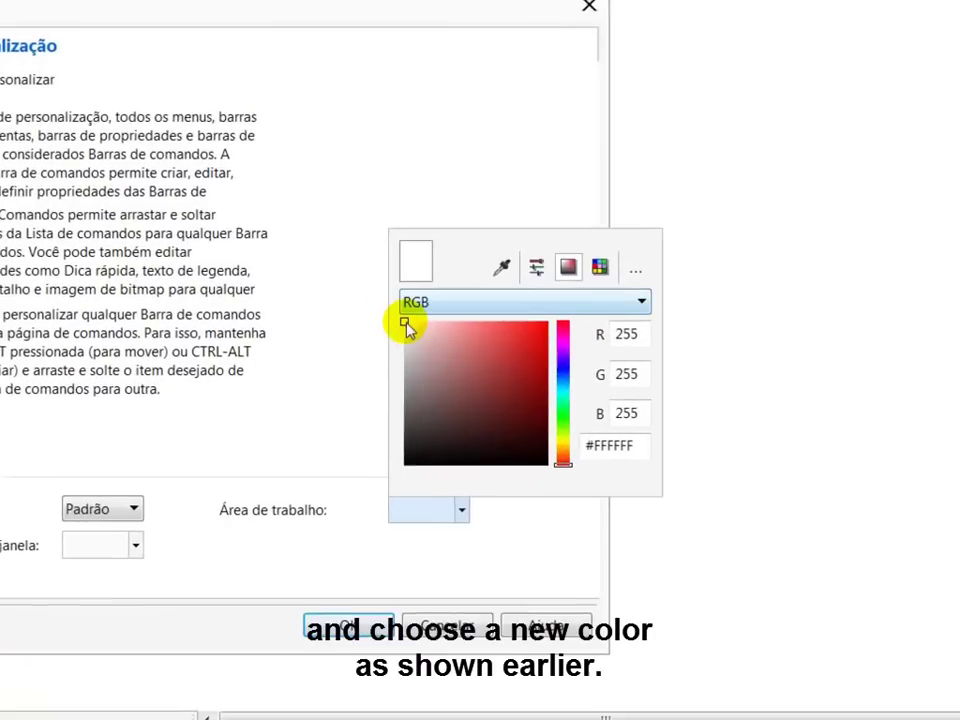
mouse_move(426, 332)
mouse_down()
mouse_move(477, 372)
mouse_move(424, 342)
mouse_move(416, 326)
mouse_up()
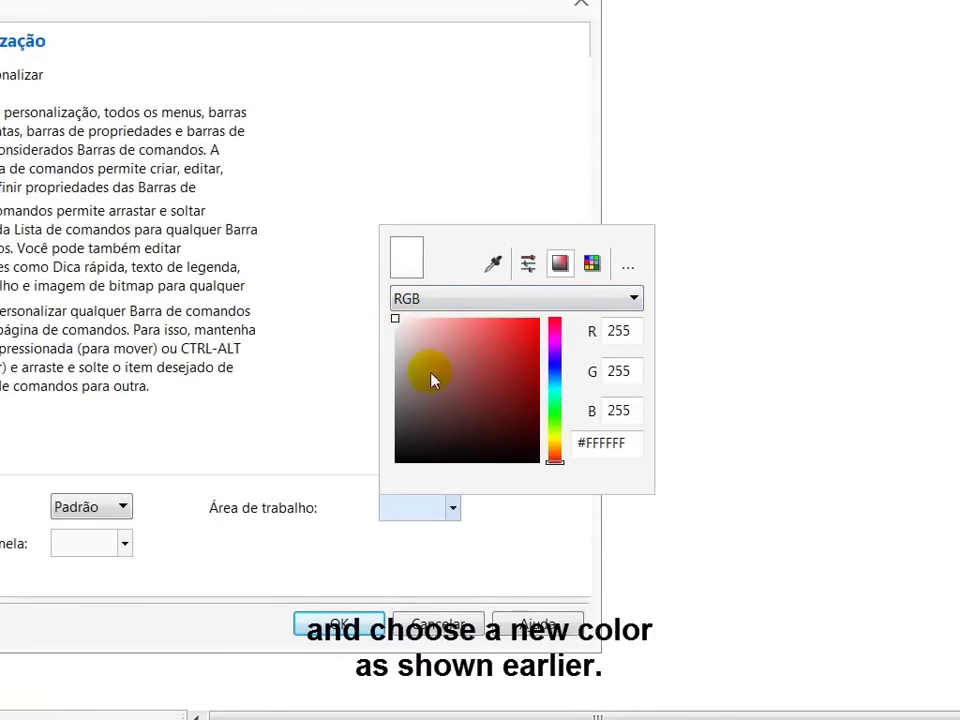
click(557, 444)
drag(394, 317, 465, 318)
click(557, 446)
drag(557, 446, 556, 441)
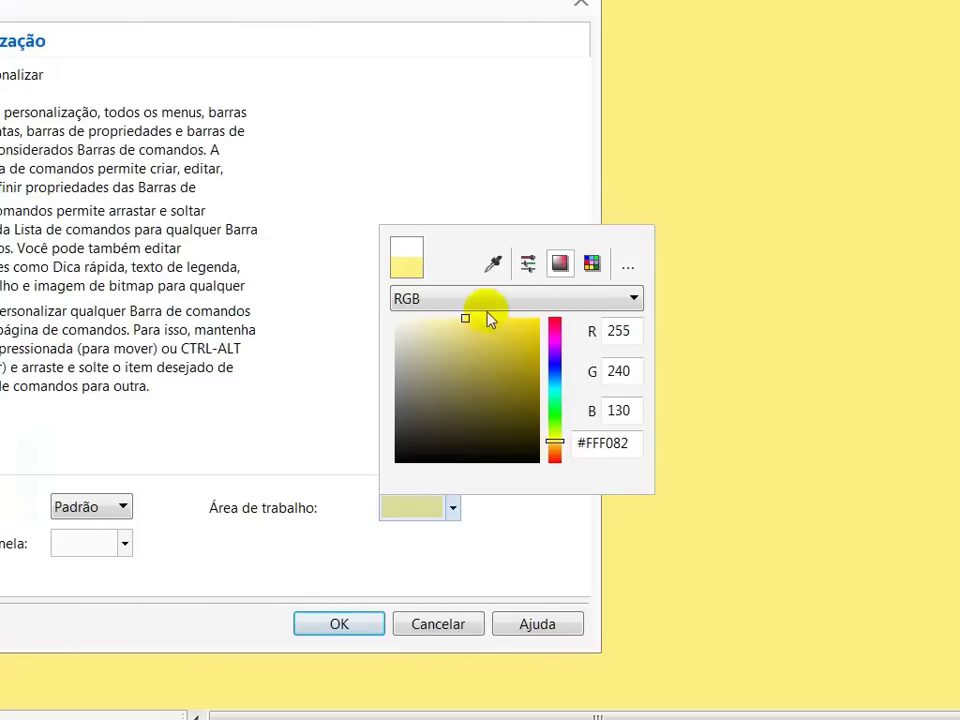
drag(465, 320, 436, 320)
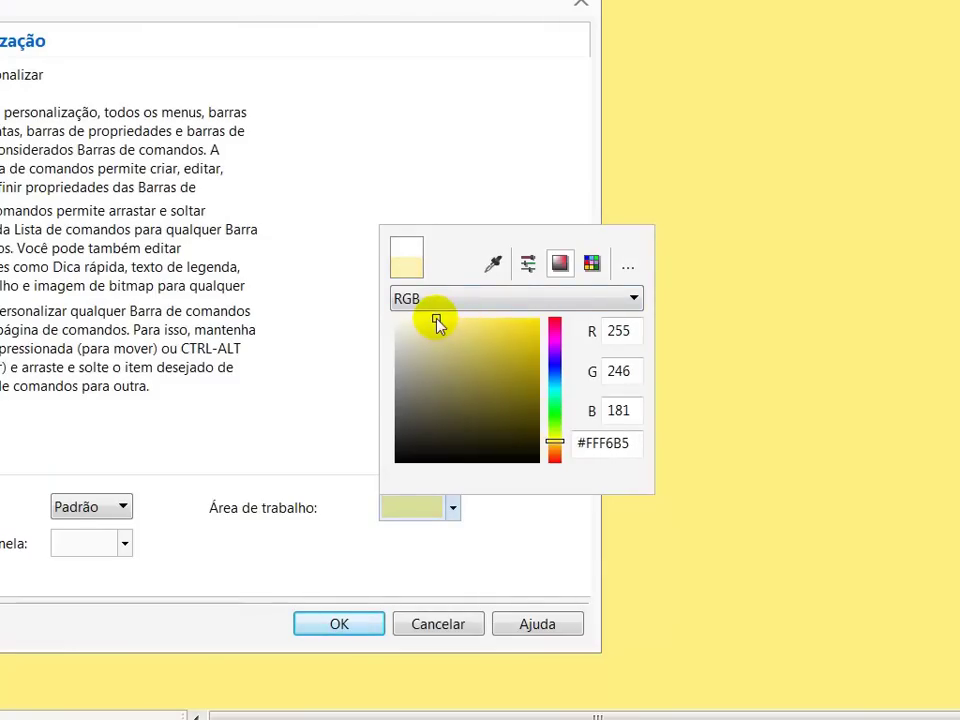
click(343, 626)
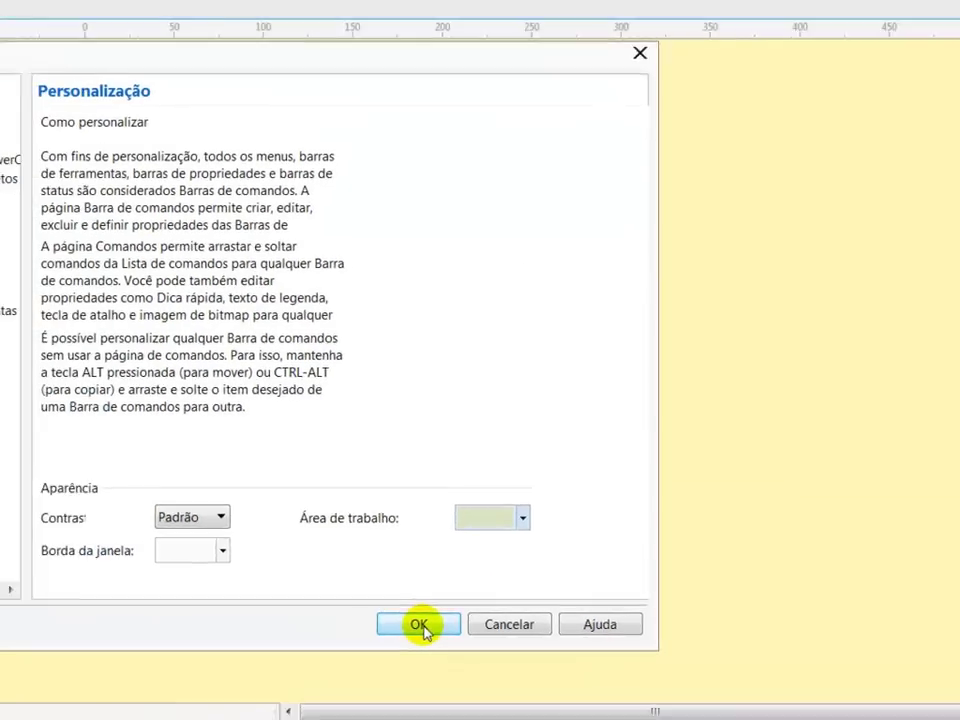
click(395, 625)
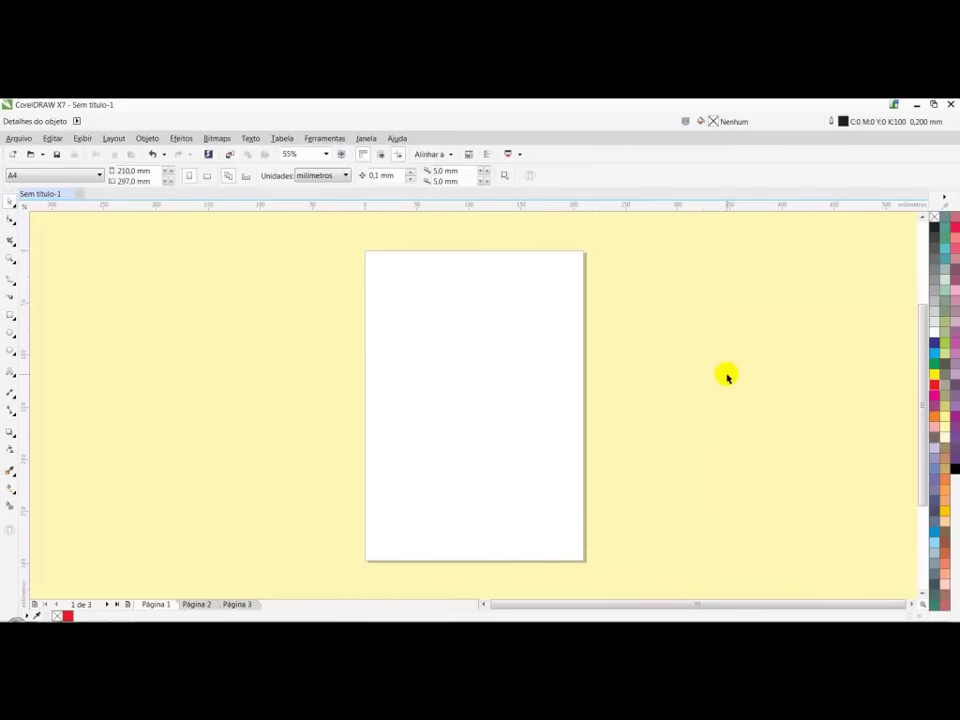
Set the workspace colour back to white #FFFFFF in the Personalização options and apply it.
click(326, 138)
click(332, 152)
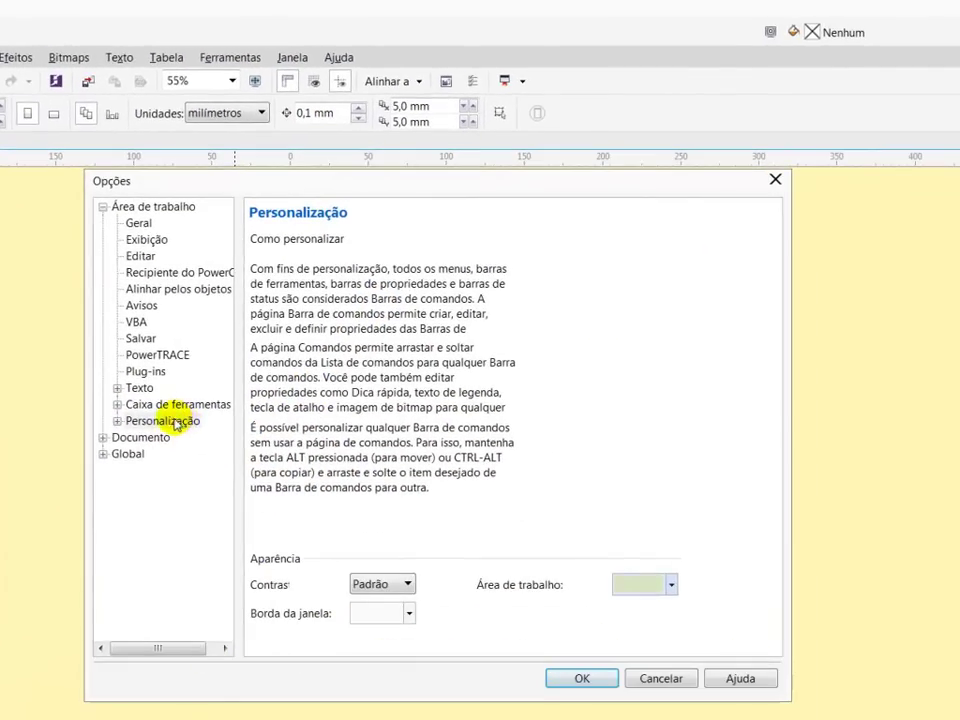
click(672, 588)
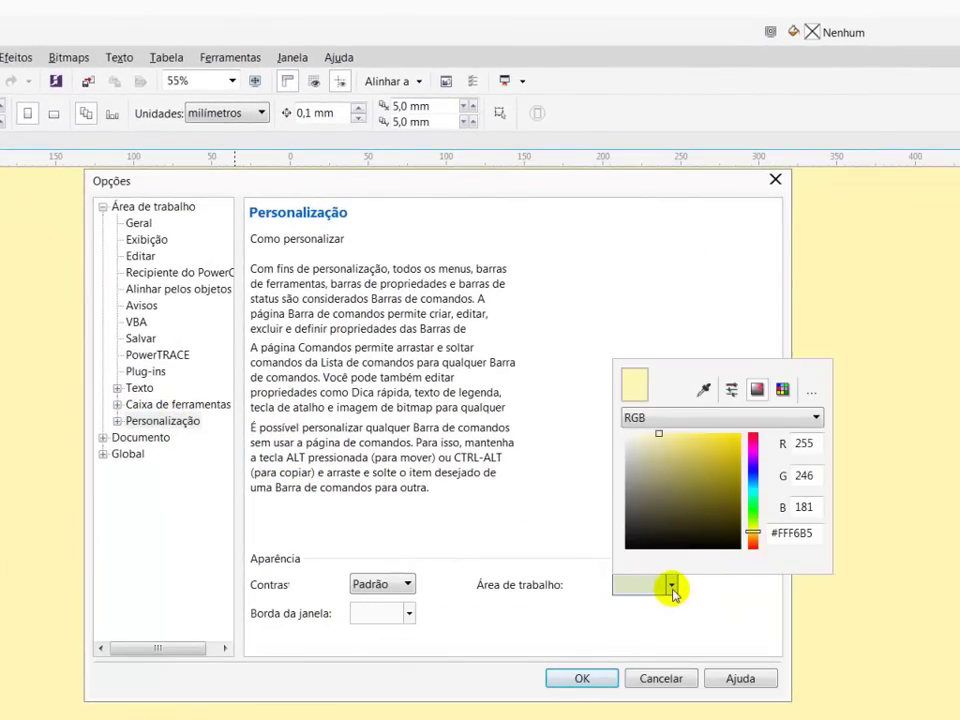
drag(658, 434, 625, 433)
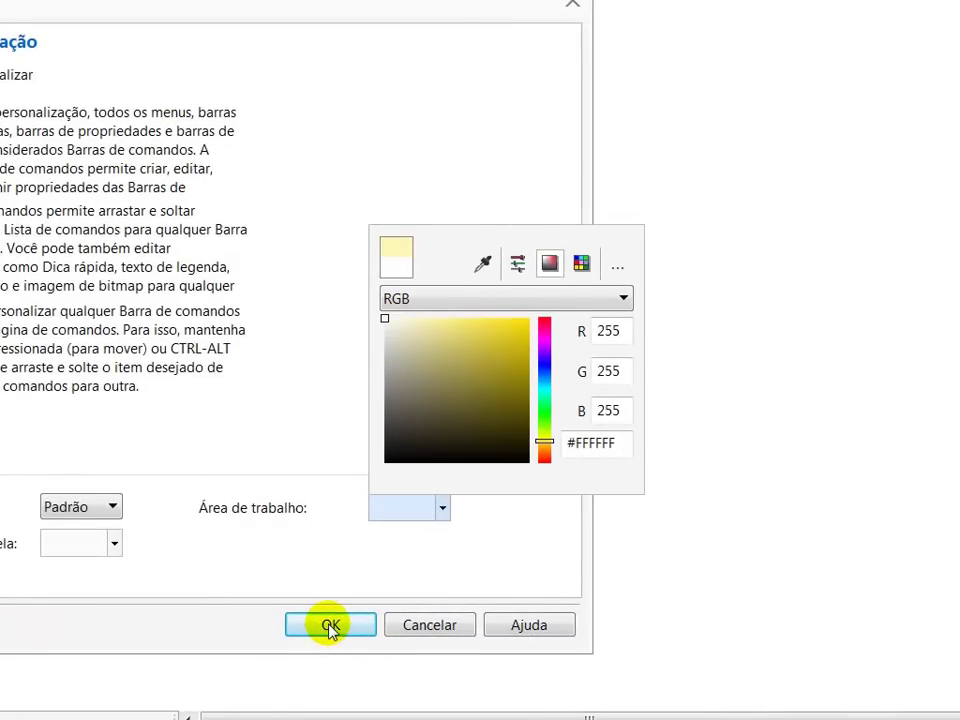
click(330, 626)
click(330, 626)
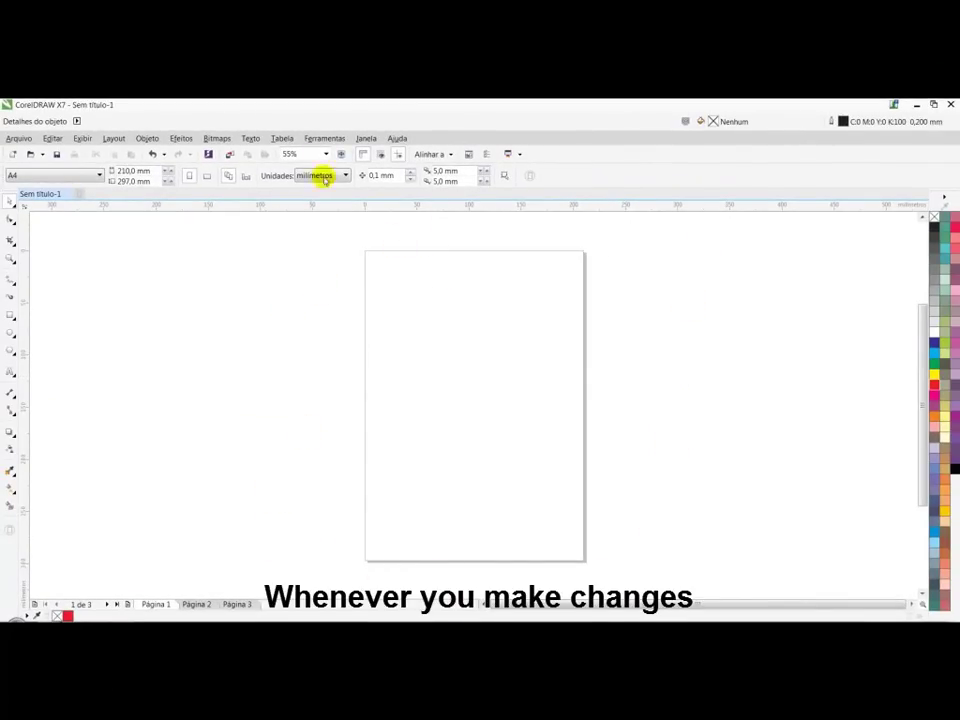
Save the current settings as the default (Salvar configurações como padrão).
click(324, 138)
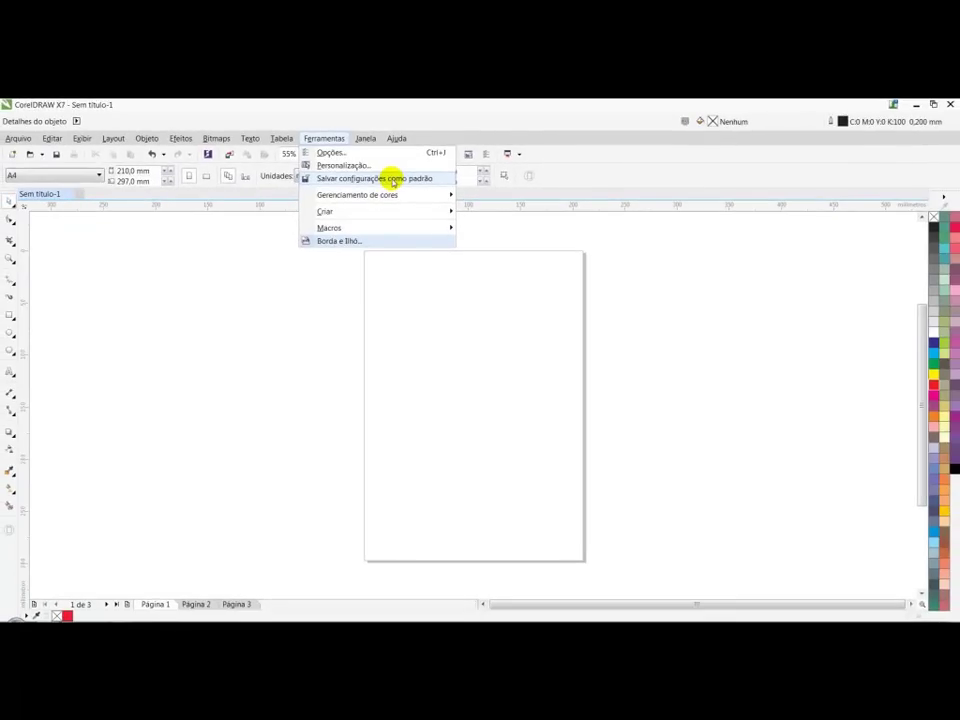
click(462, 392)
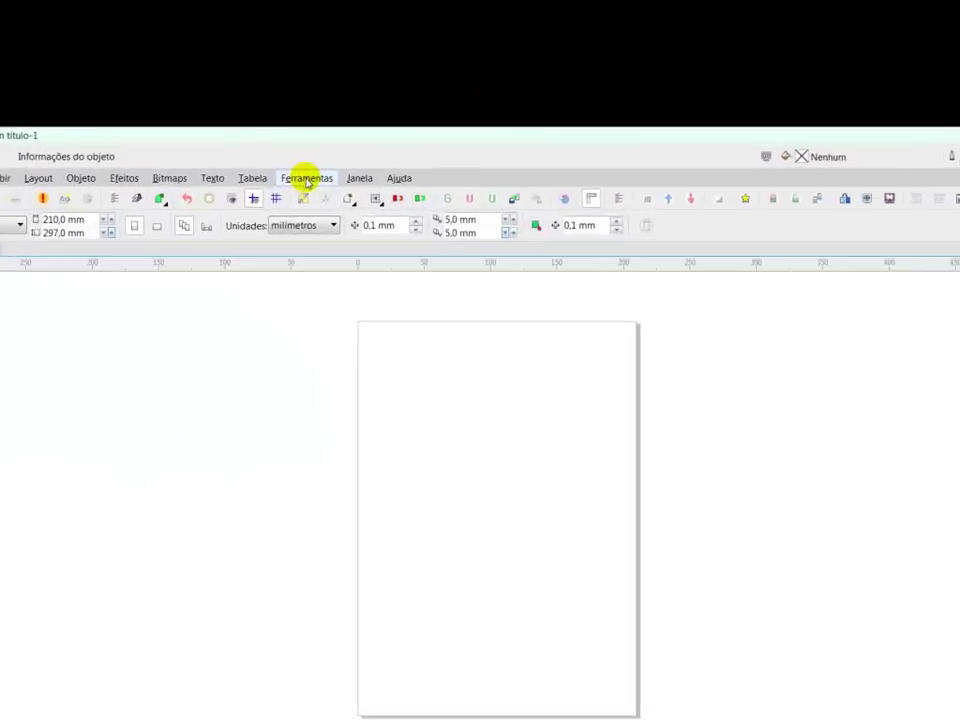
Open the Comandos page under Personalização in the workspace options.
click(306, 180)
key(Escape)
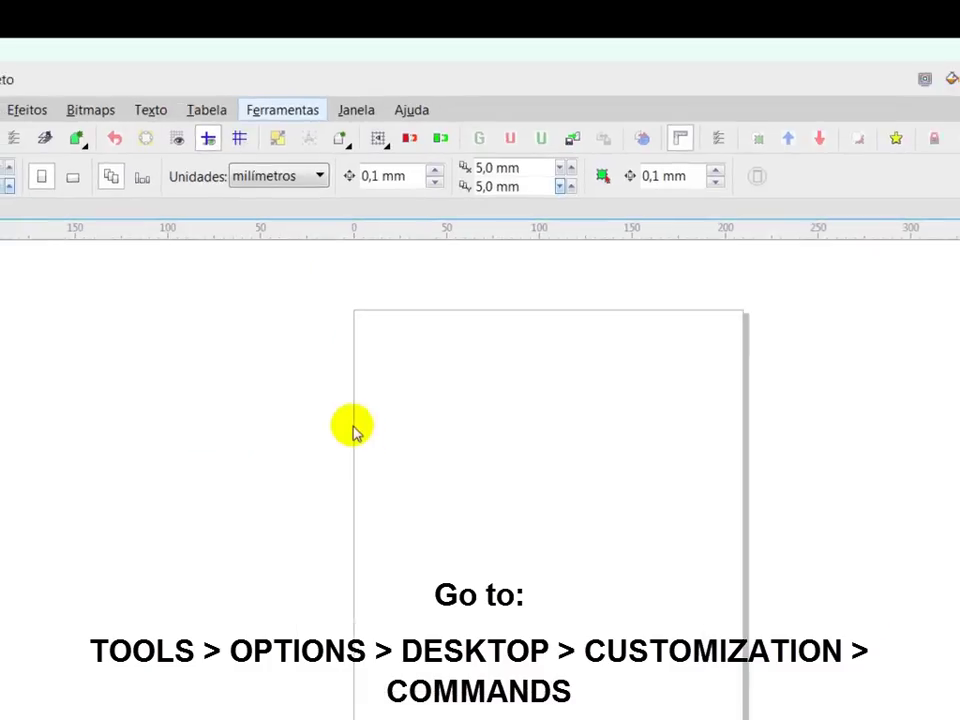
key(ctrl+j)
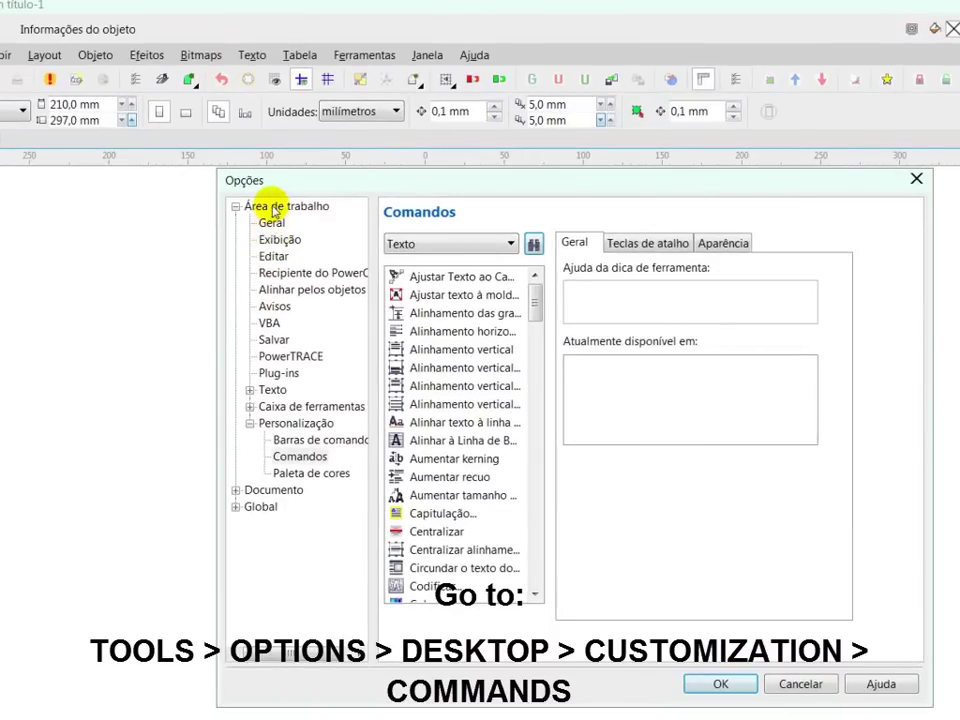
click(272, 210)
click(303, 426)
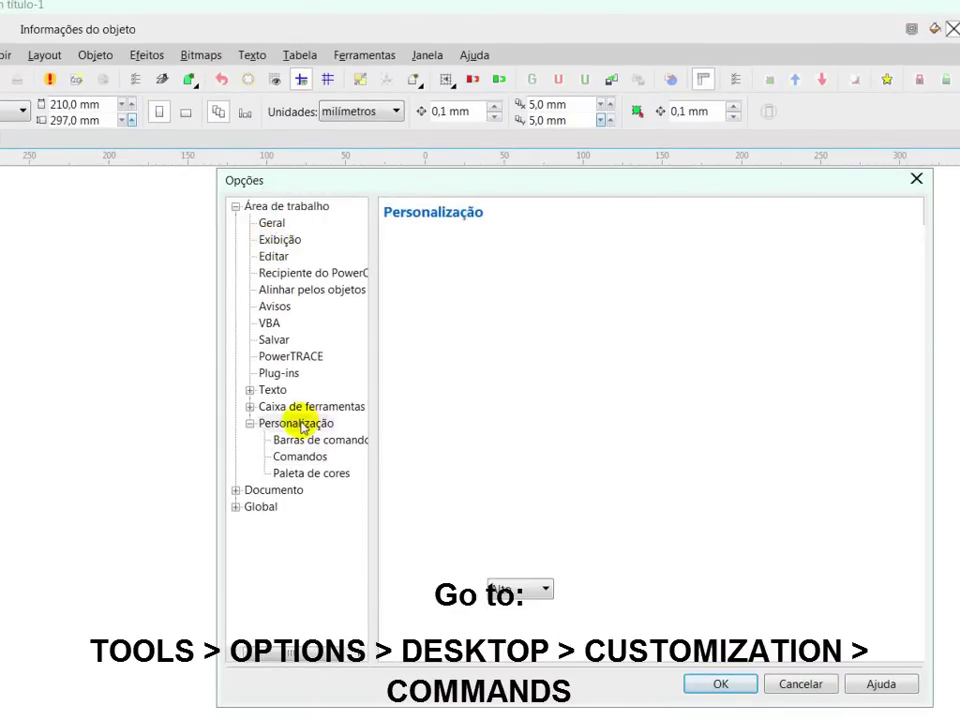
click(311, 460)
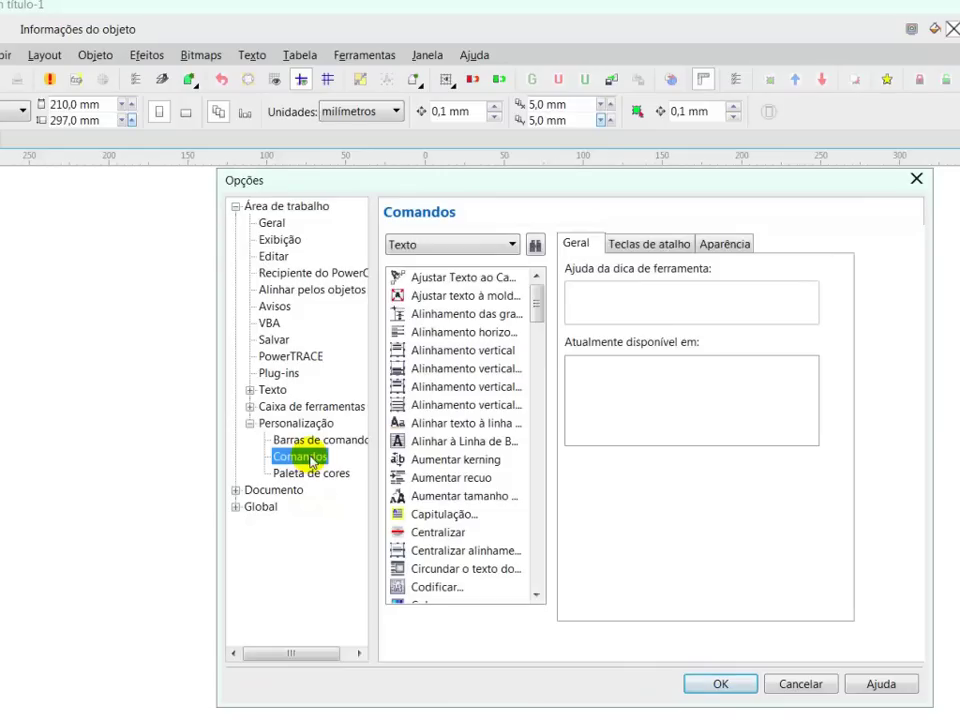
Select the Salvar command in the Arquivo category and show its appearance (Aparência) settings.
click(512, 246)
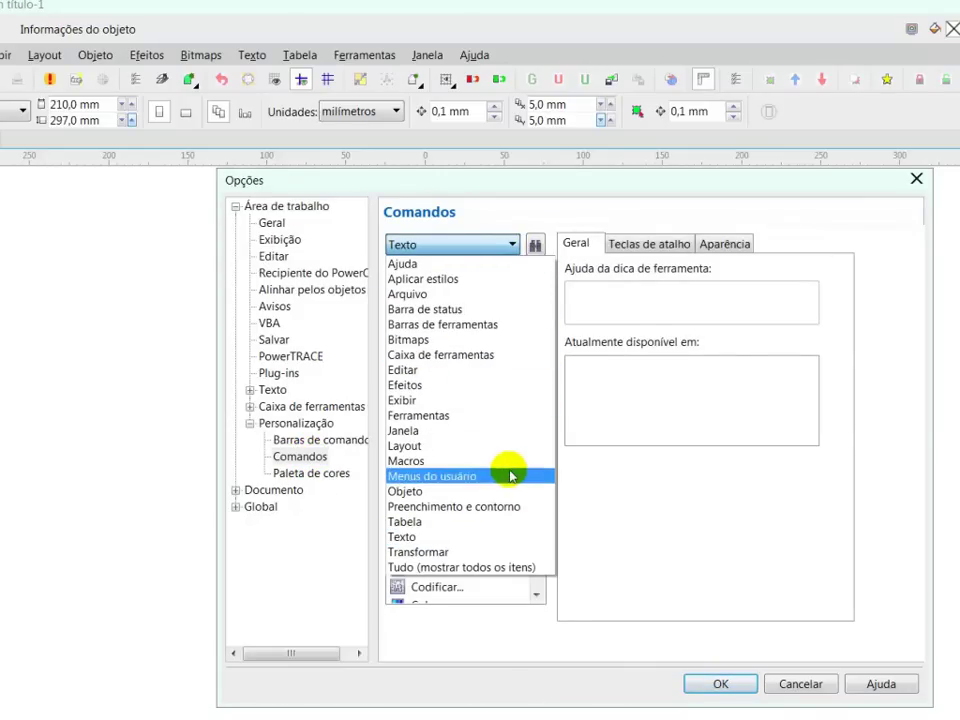
click(409, 295)
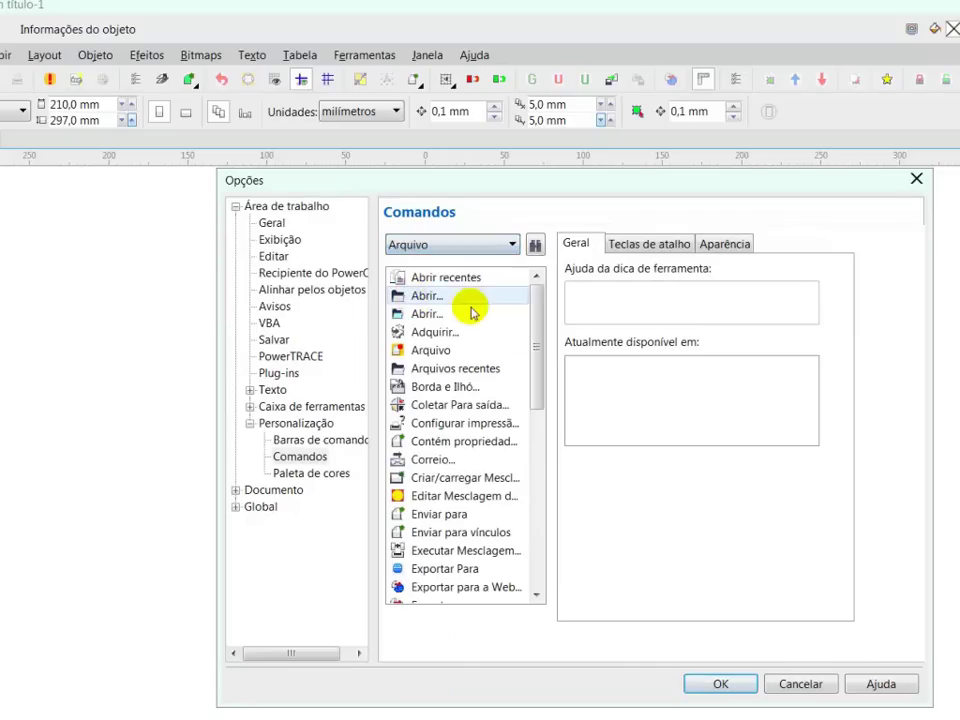
drag(538, 319, 529, 500)
click(425, 532)
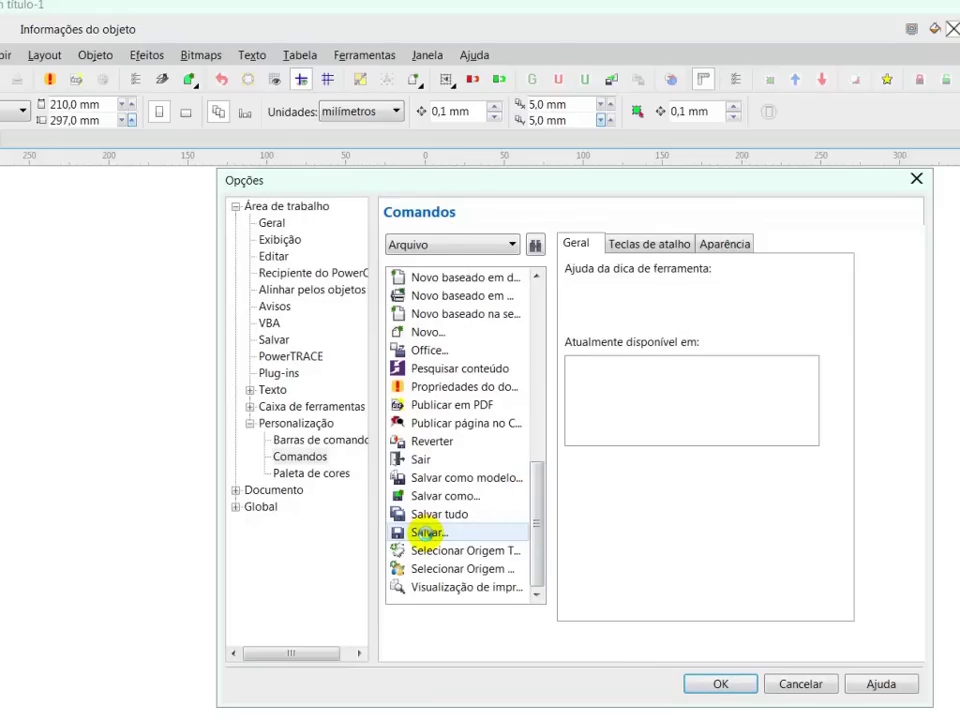
click(425, 532)
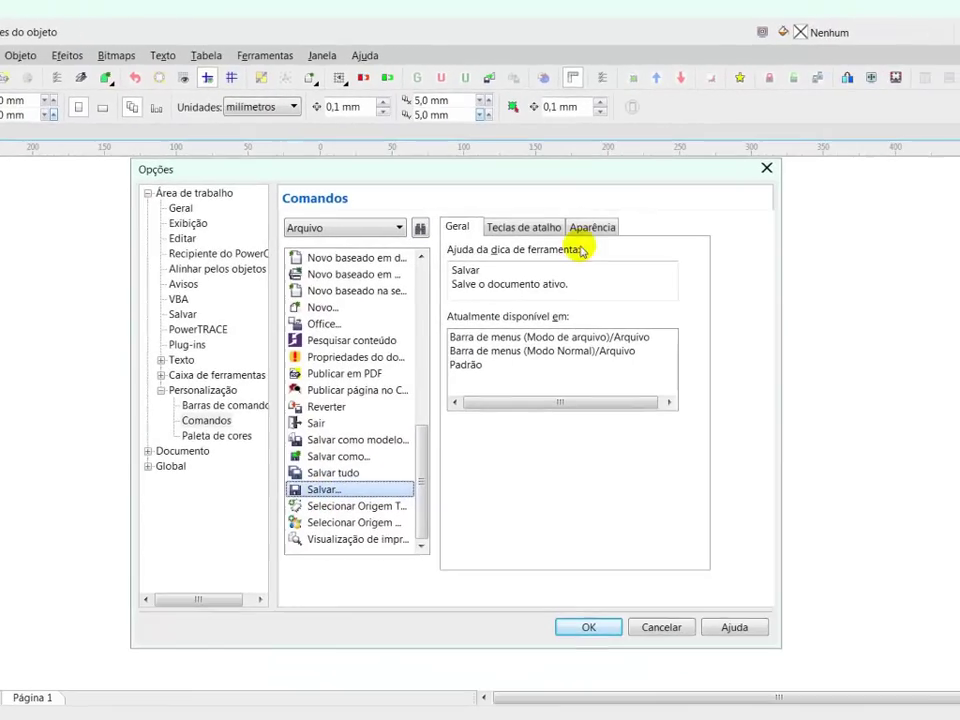
click(601, 229)
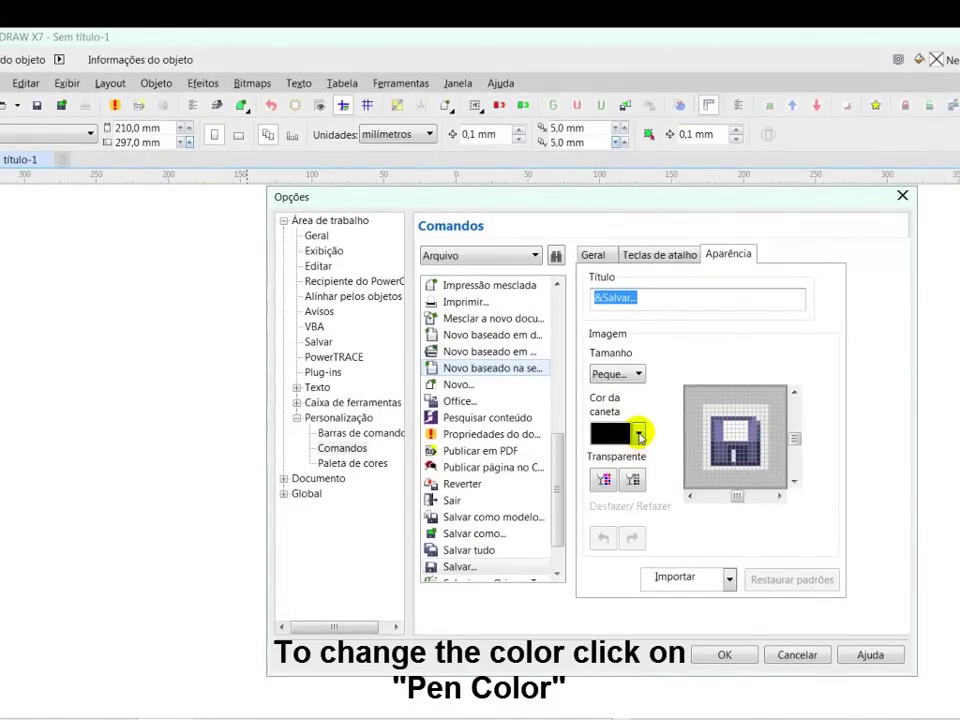
Paint the background around the floppy disk in the Salvar icon with a turquoise pen colour, undoing the stray stroke.
click(640, 435)
drag(525, 420, 527, 445)
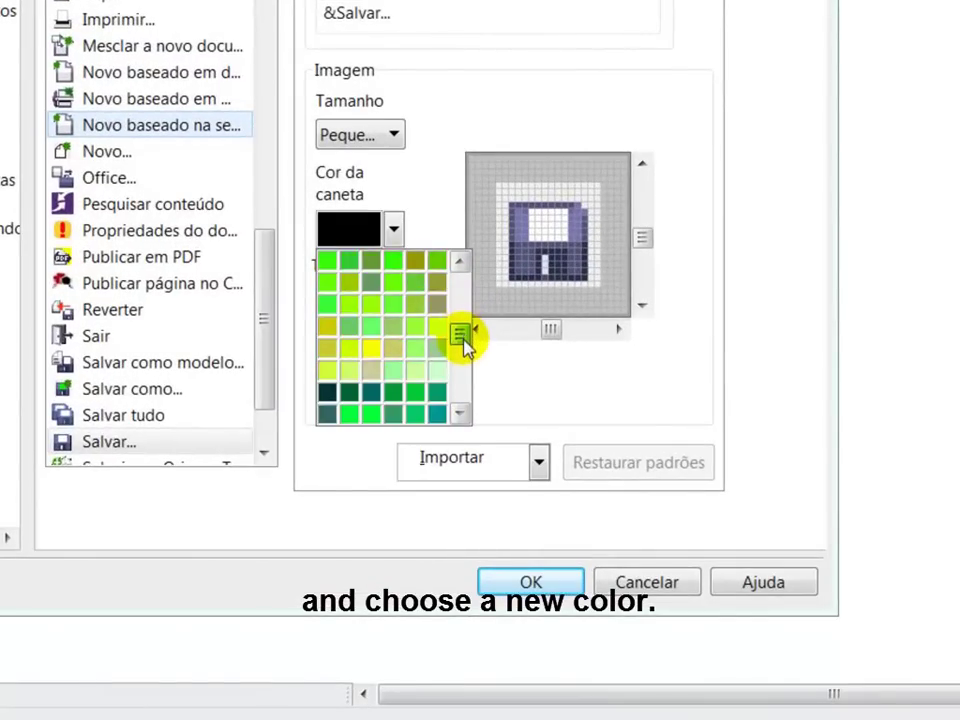
drag(462, 338, 462, 350)
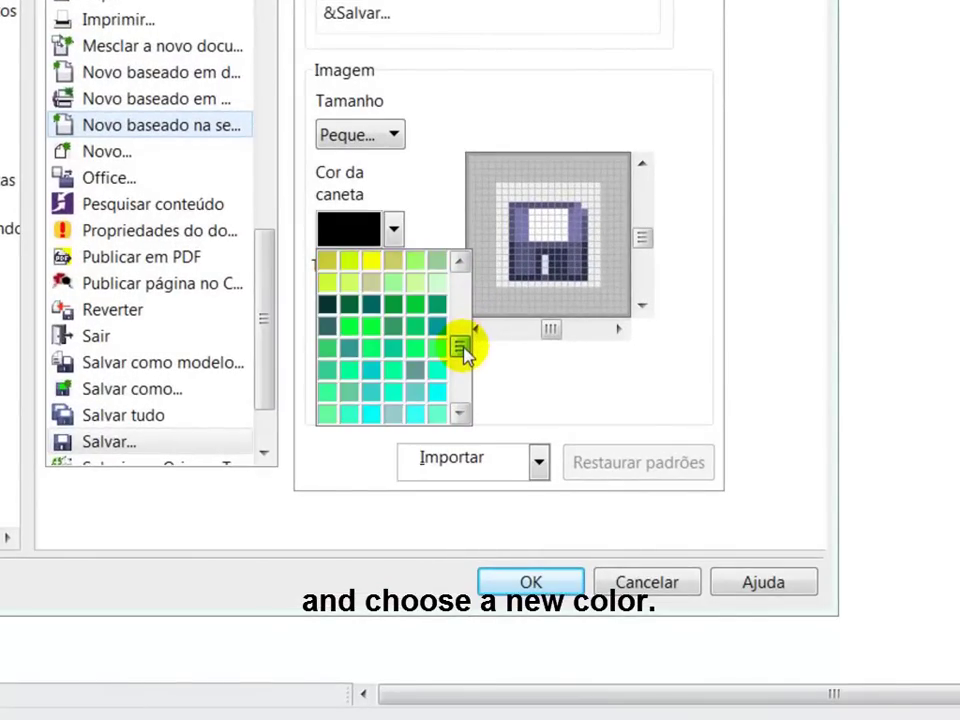
click(371, 374)
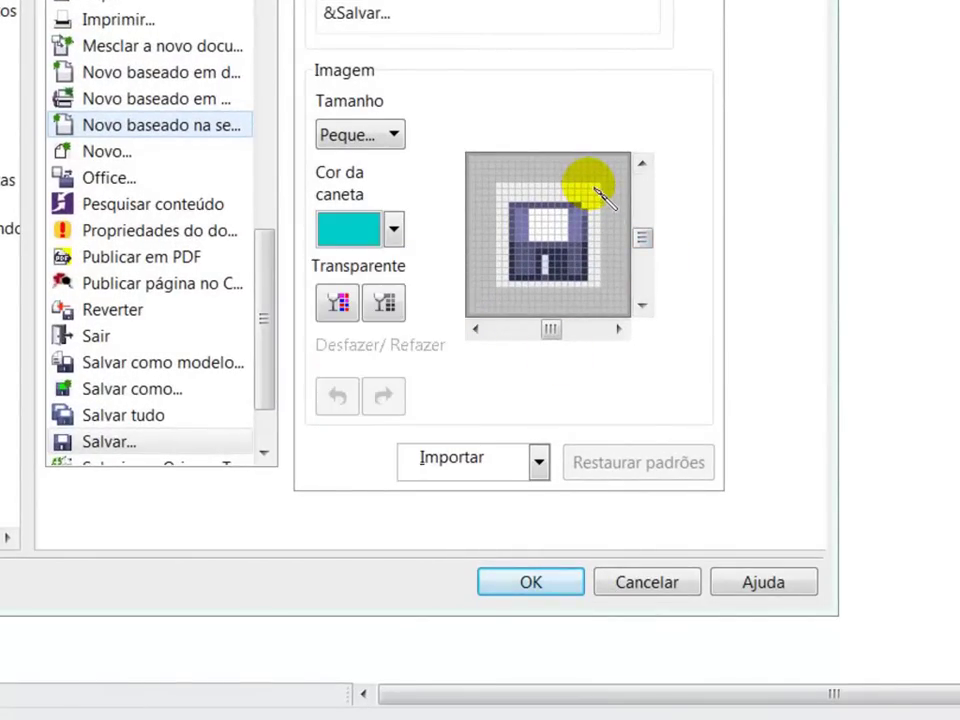
mouse_move(608, 196)
mouse_down()
mouse_move(523, 193)
mouse_move(494, 180)
mouse_move(538, 185)
mouse_move(546, 170)
mouse_move(580, 178)
mouse_move(600, 208)
mouse_move(588, 201)
mouse_move(589, 226)
mouse_move(533, 228)
mouse_move(471, 311)
mouse_up()
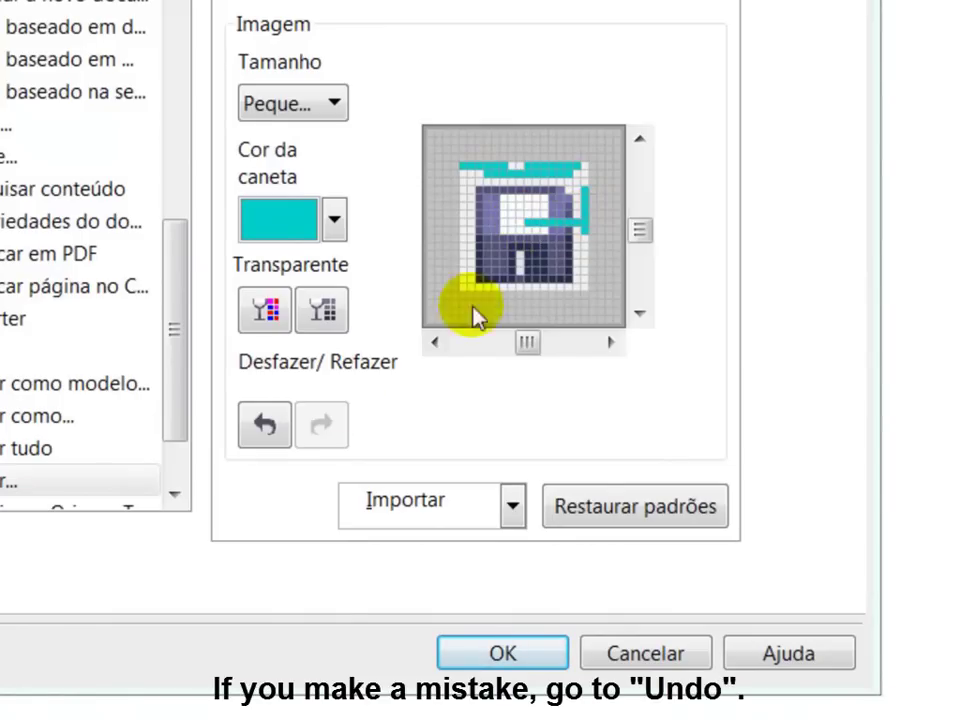
click(265, 426)
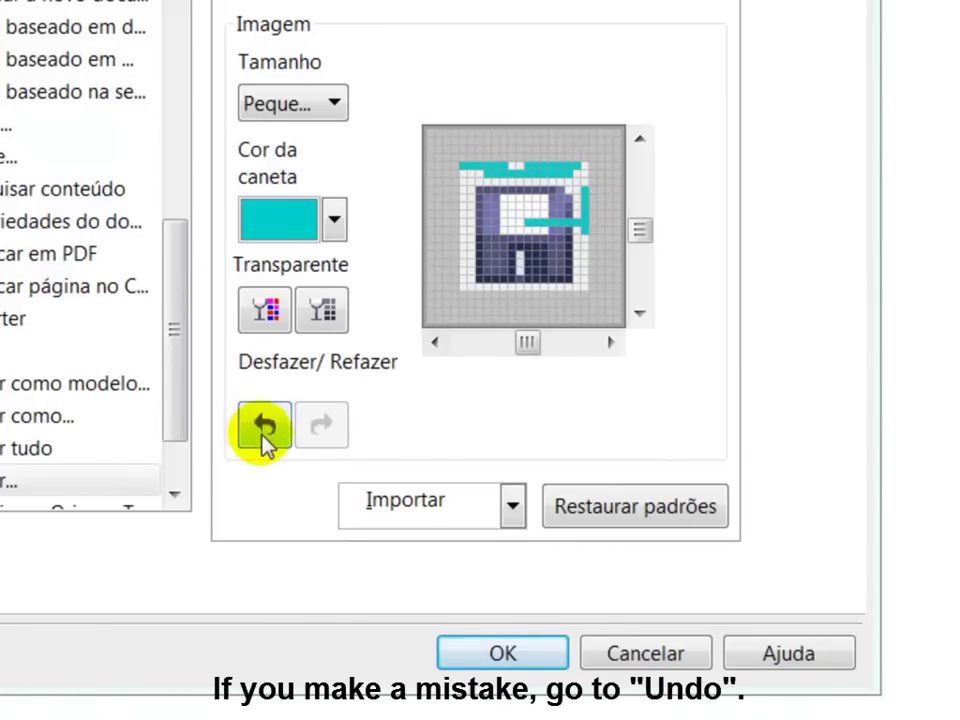
click(525, 166)
mouse_move(529, 164)
mouse_down()
mouse_move(468, 174)
mouse_move(471, 290)
mouse_move(471, 174)
mouse_move(477, 290)
mouse_move(590, 290)
mouse_move(596, 220)
mouse_move(596, 167)
mouse_move(586, 163)
mouse_move(578, 195)
mouse_move(589, 285)
mouse_move(582, 180)
mouse_move(594, 222)
mouse_move(574, 163)
mouse_move(573, 186)
mouse_move(561, 174)
mouse_move(481, 172)
mouse_move(473, 180)
mouse_move(550, 188)
mouse_move(574, 176)
mouse_move(596, 225)
mouse_up()
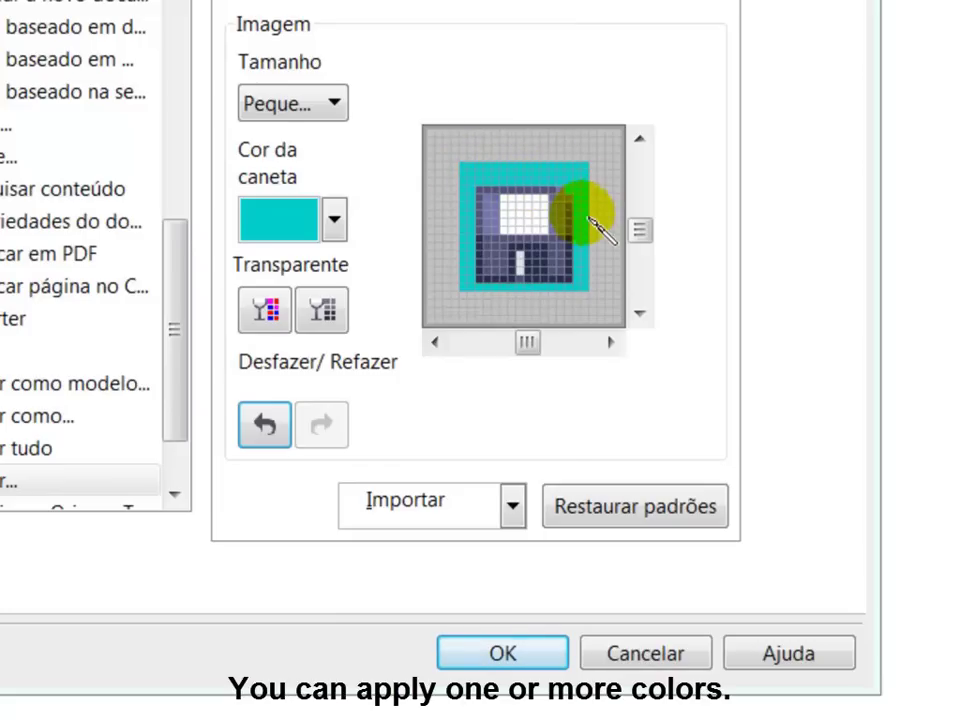
Paint the floppy disk's white label area yellow in the Salvar icon and apply the options.
click(335, 226)
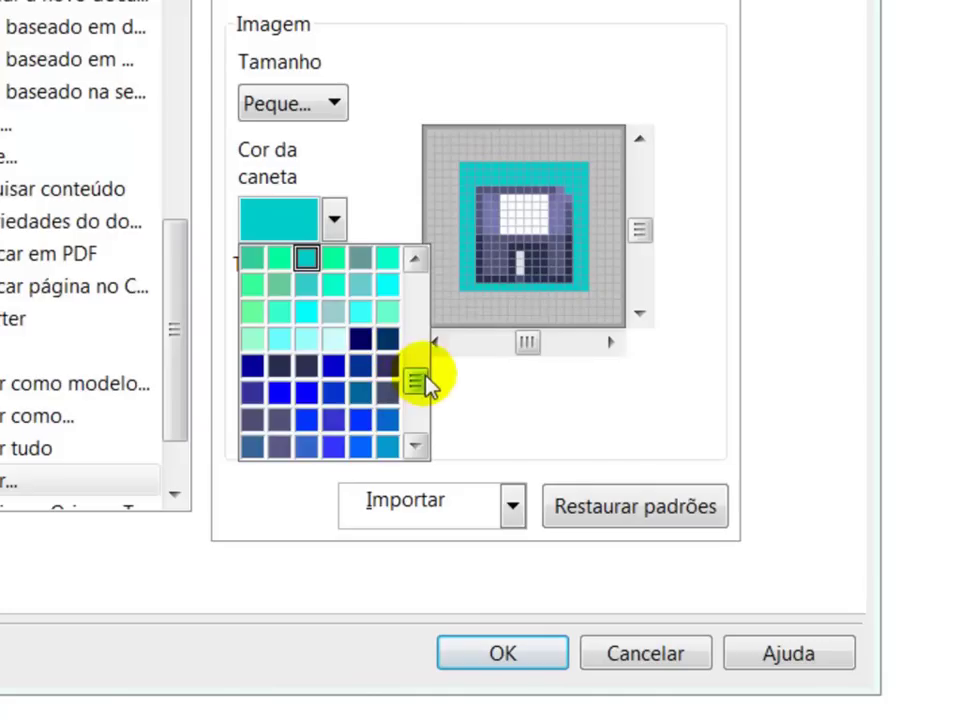
drag(416, 380, 416, 338)
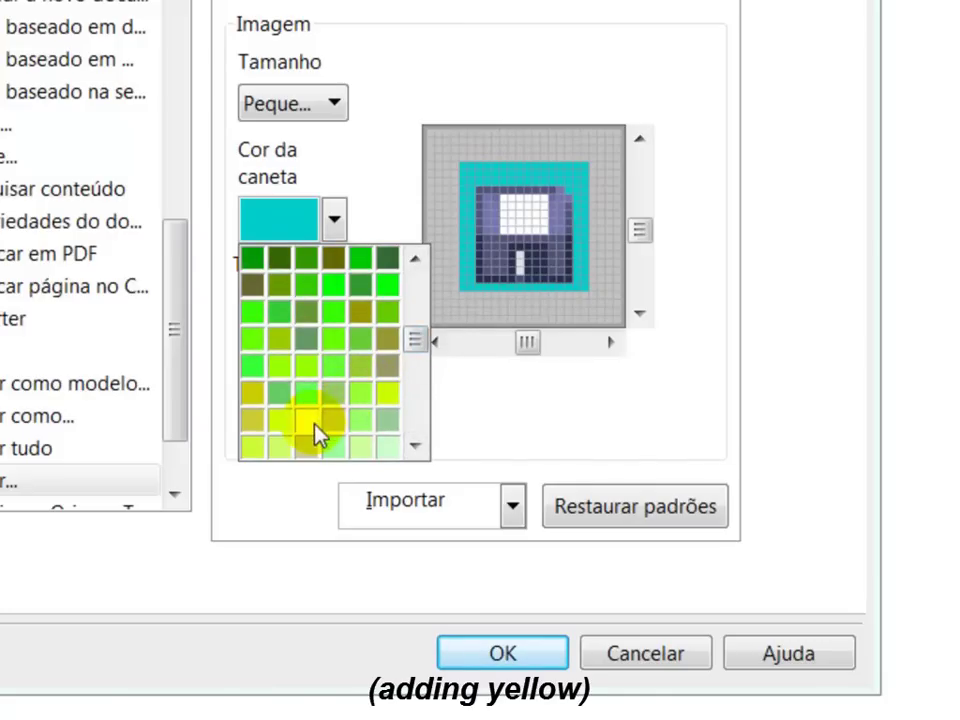
click(315, 432)
mouse_move(512, 203)
mouse_down()
mouse_move(546, 200)
mouse_move(547, 231)
mouse_move(512, 234)
mouse_move(505, 220)
mouse_move(506, 209)
mouse_move(521, 210)
mouse_move(517, 237)
mouse_move(540, 208)
mouse_up()
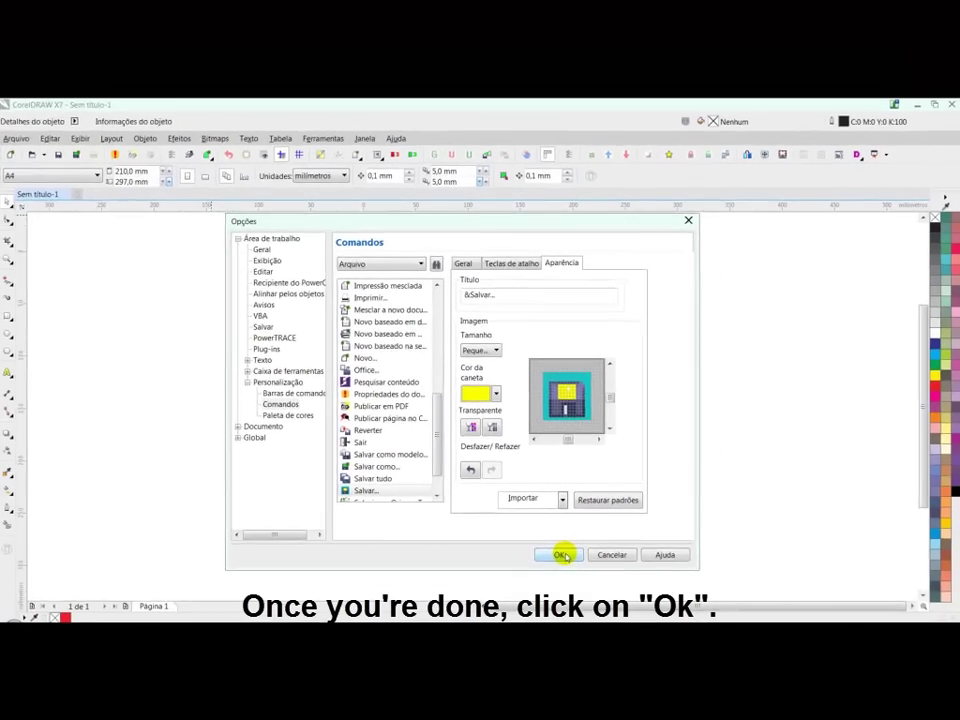
click(561, 555)
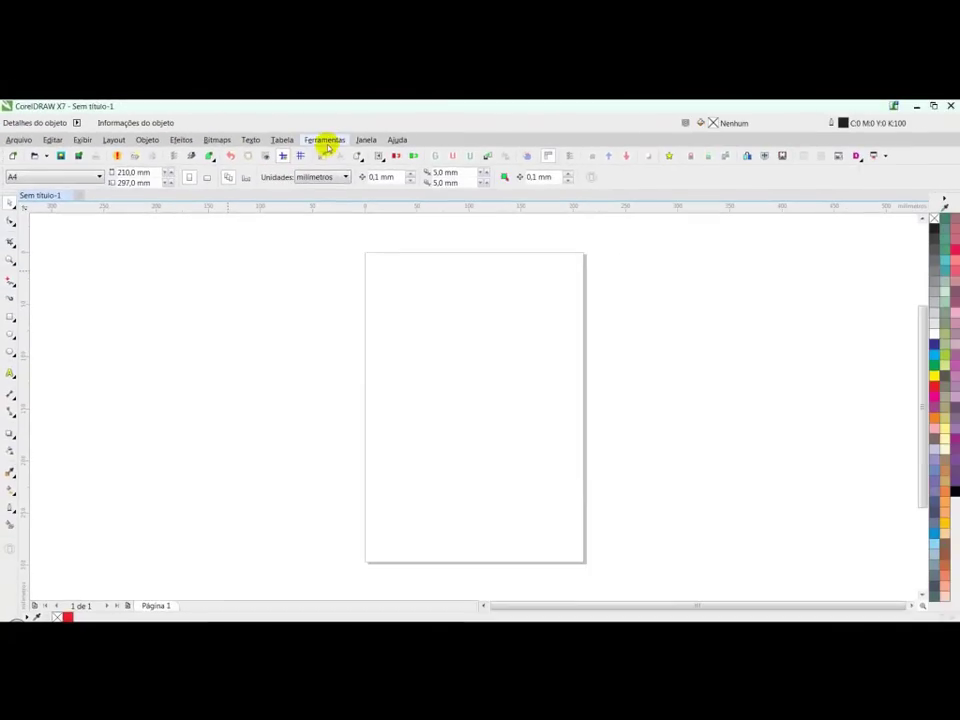
Restore the default icon of the Salvar command in the Arquivo category of the Comandos options.
click(940, 187)
click(327, 149)
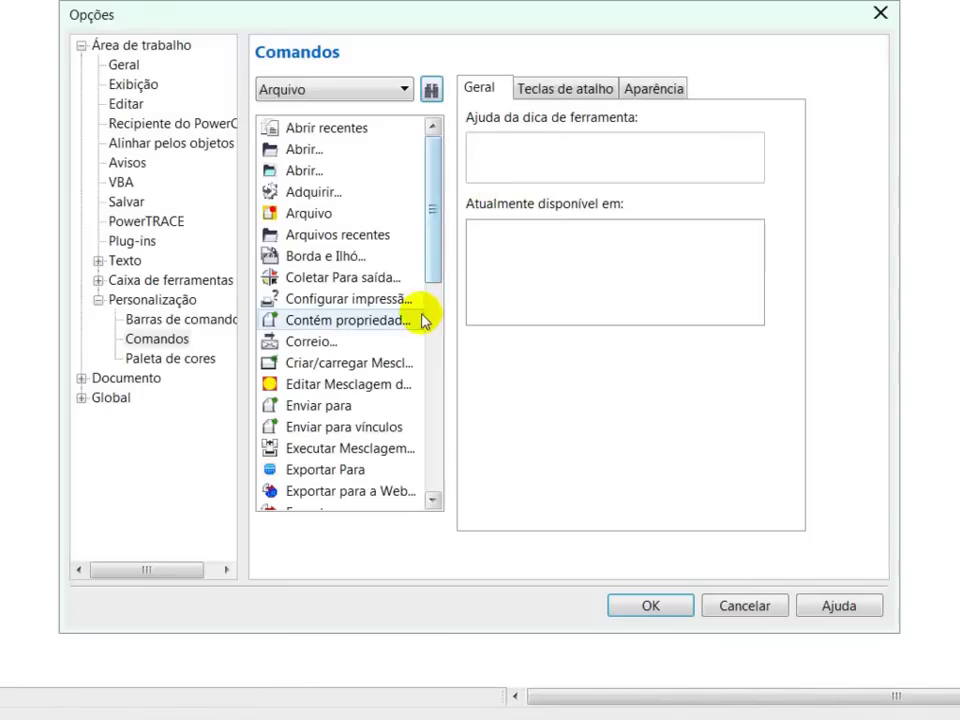
click(400, 342)
drag(440, 272, 440, 406)
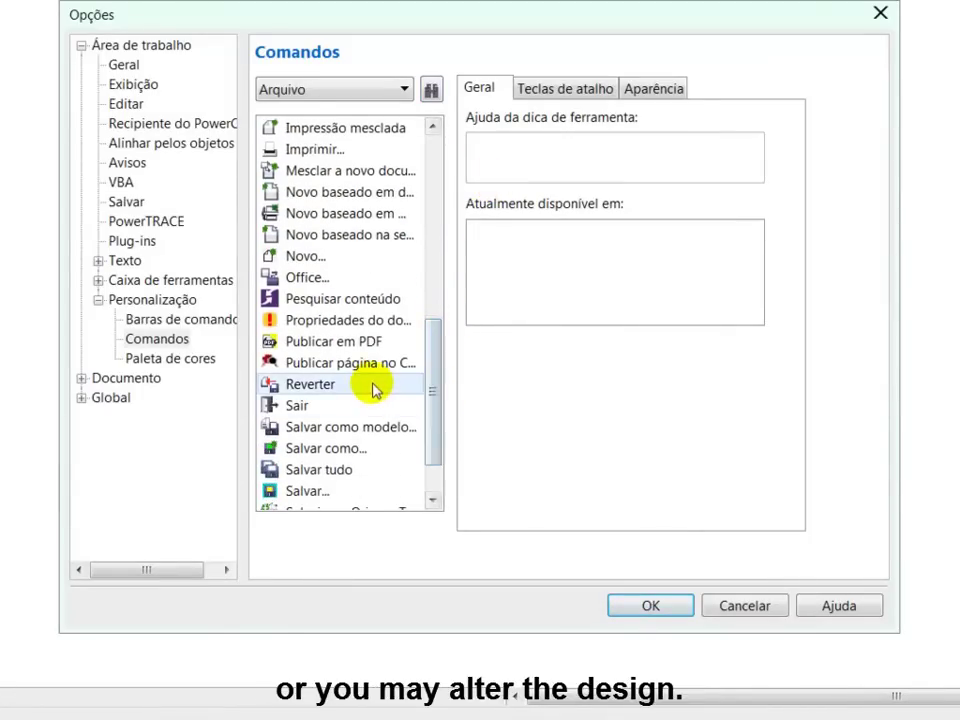
click(313, 493)
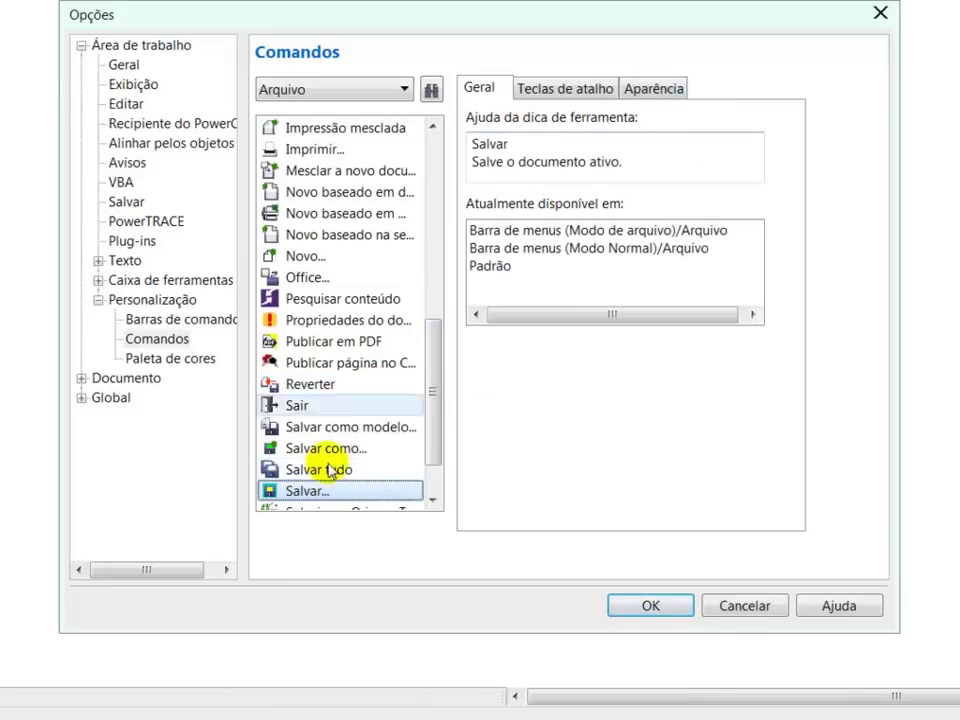
click(630, 90)
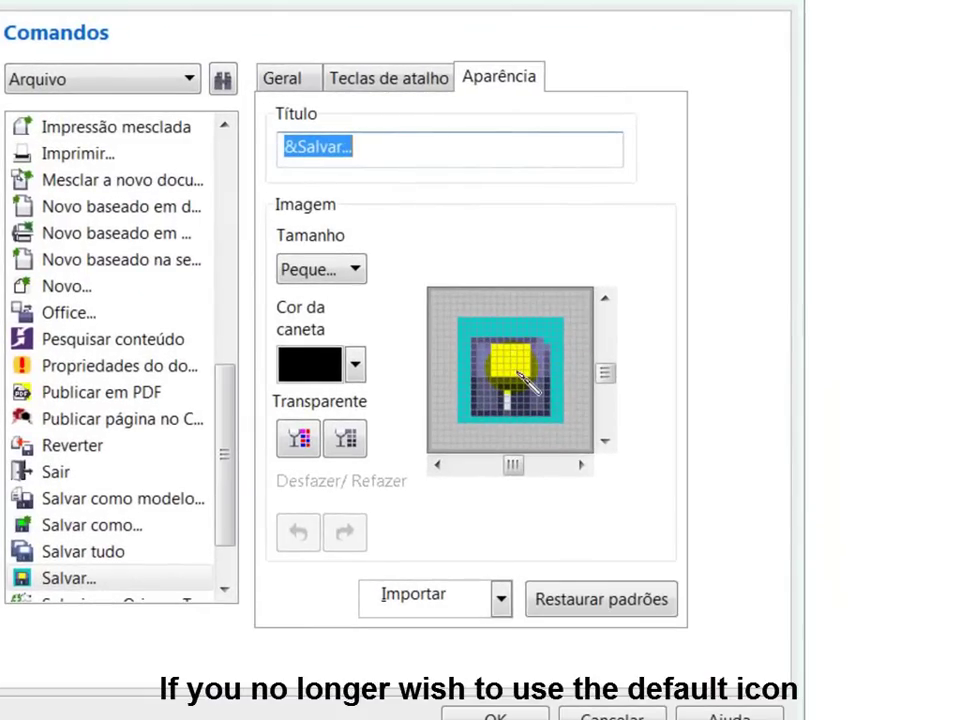
click(620, 605)
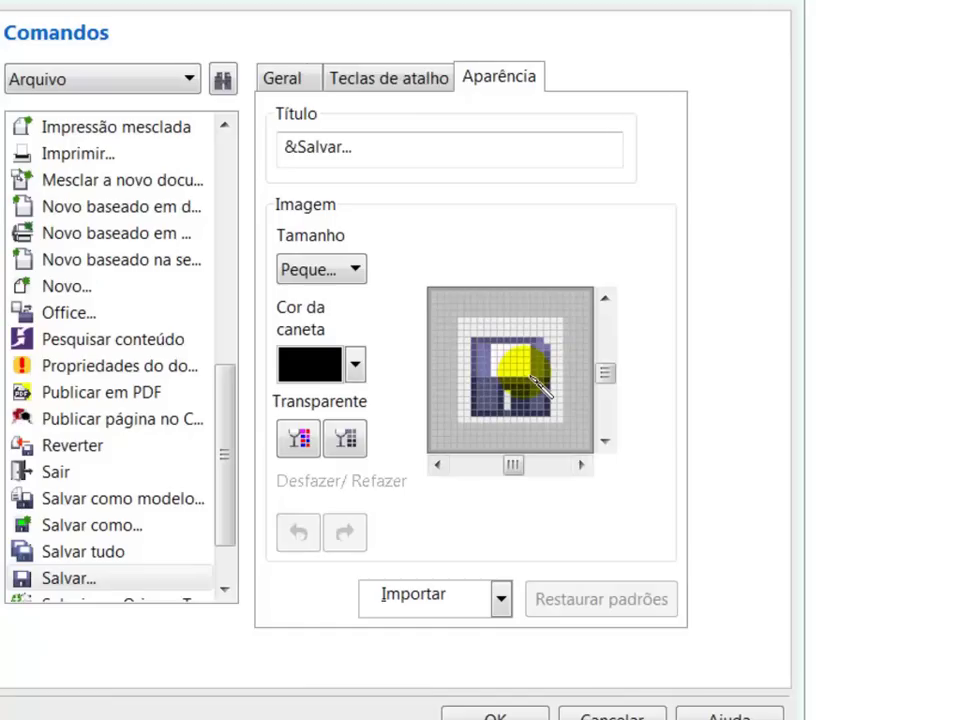
Import the built-in right-pointing arrow as the Salvar command's icon and apply the options.
click(501, 601)
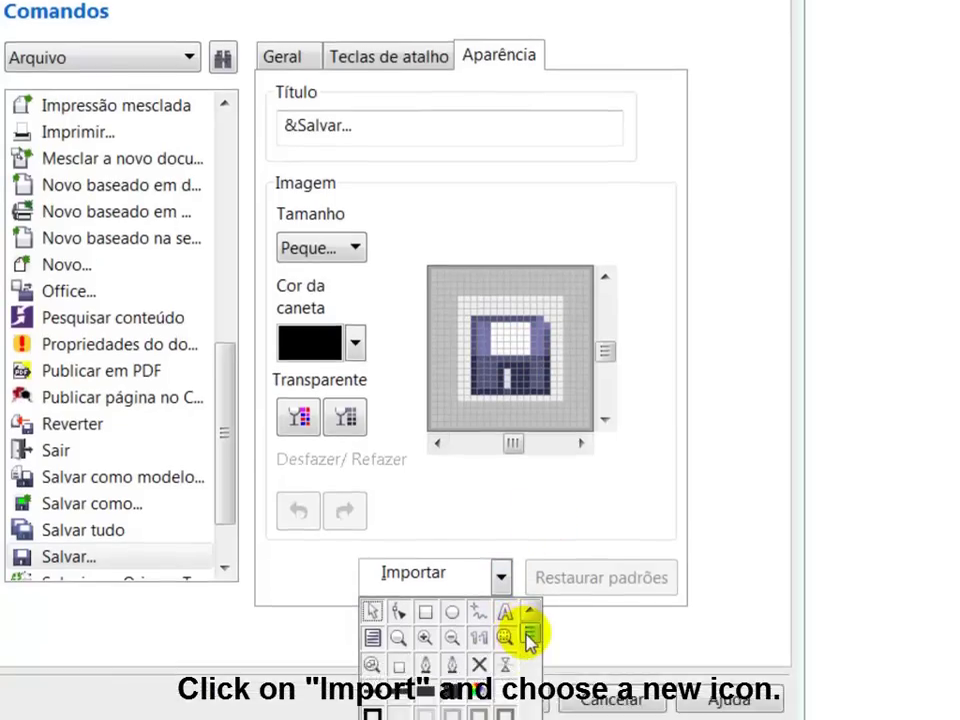
scroll(533, 522, down, 10)
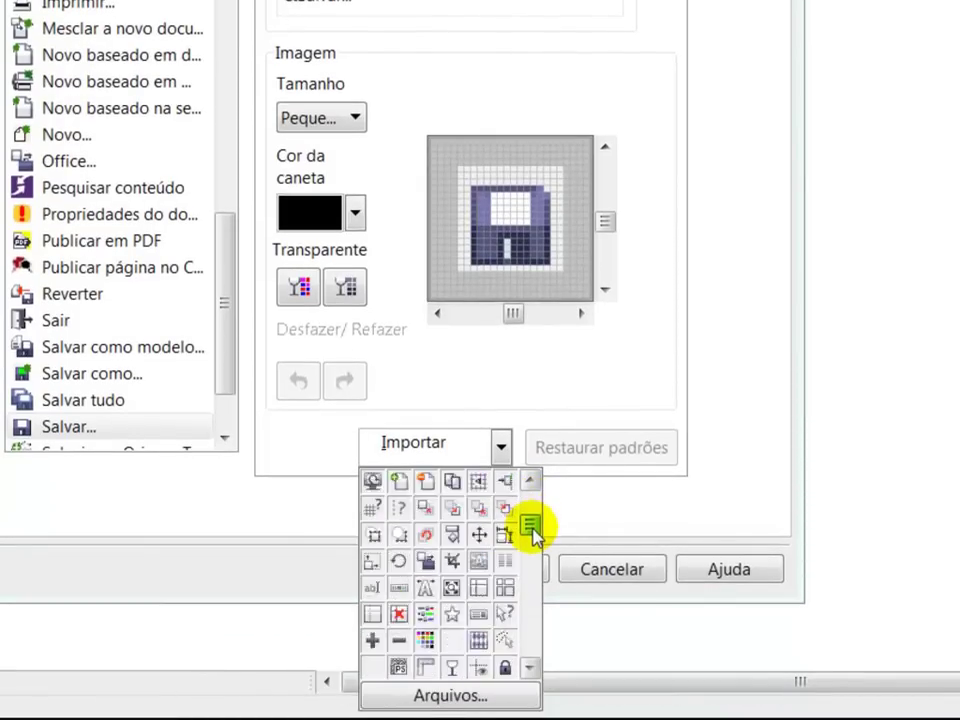
scroll(533, 535, down, 10)
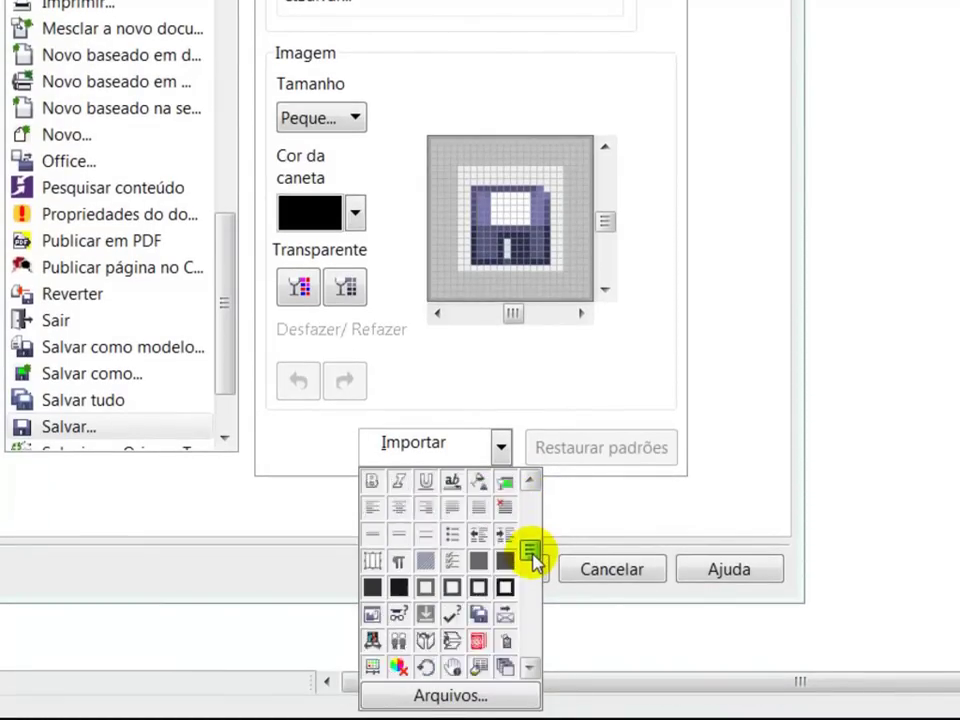
scroll(533, 560, down, 8)
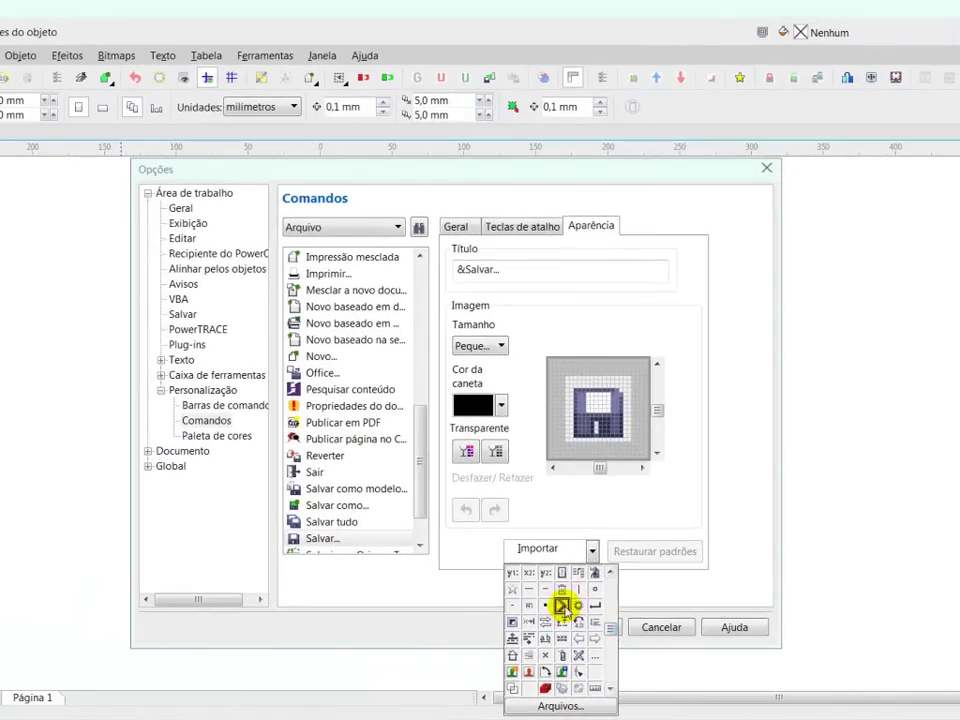
click(451, 534)
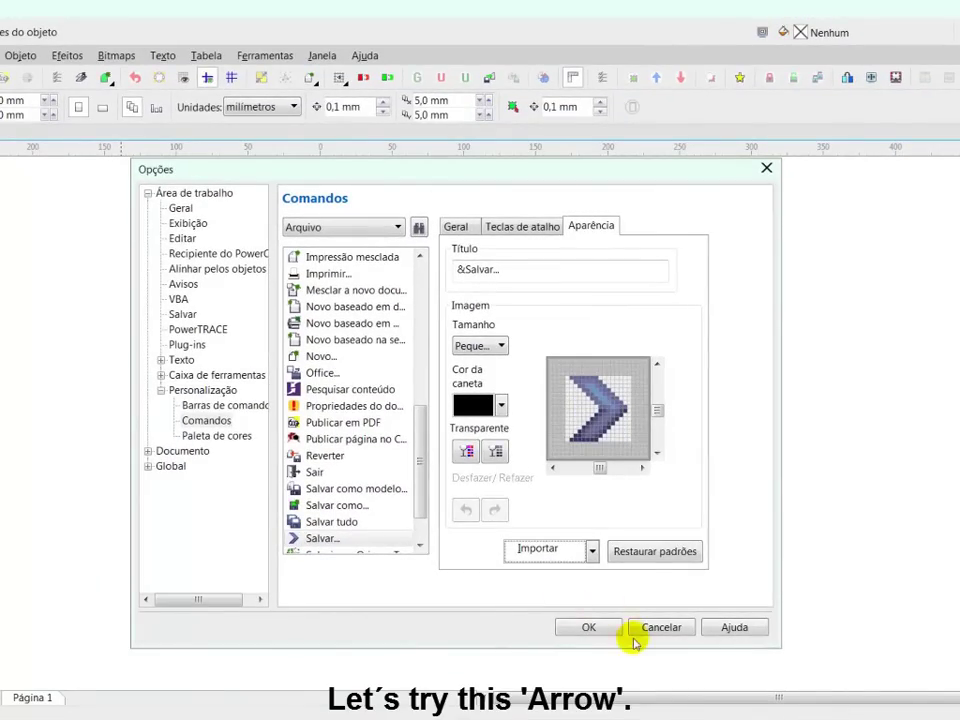
click(590, 627)
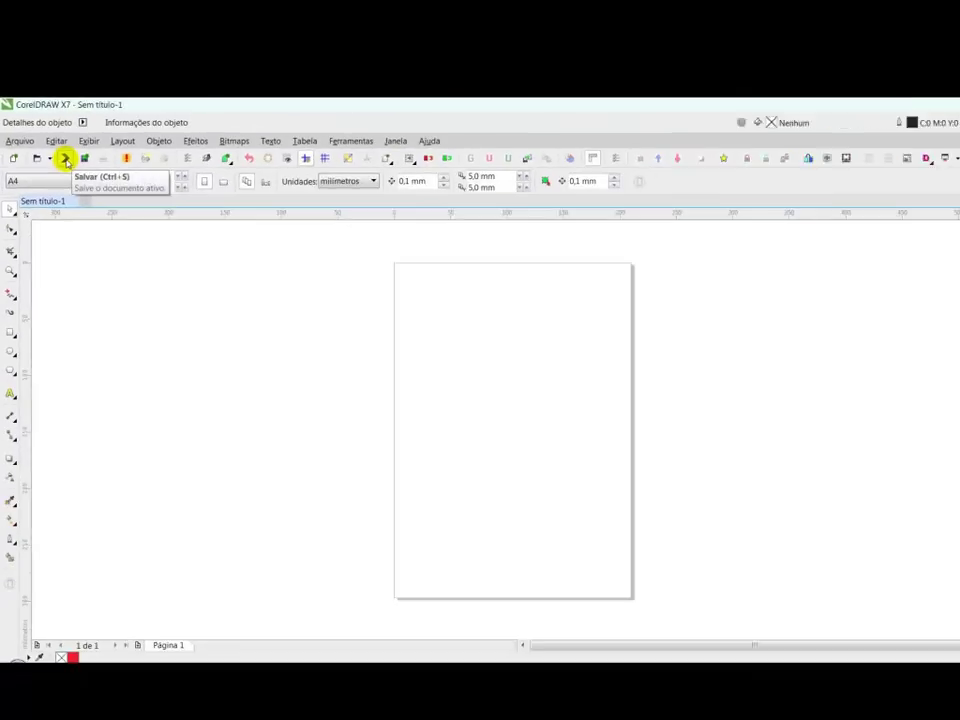
Reopen the Comandos options and replace the Salvar command's arrow with its default icon.
click(834, 160)
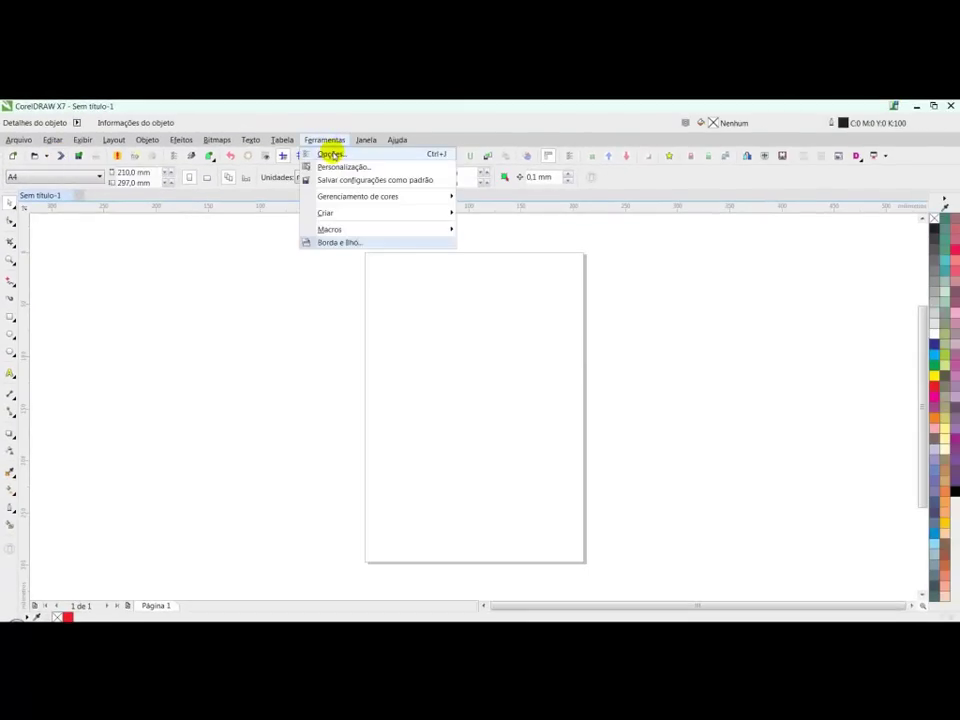
click(331, 154)
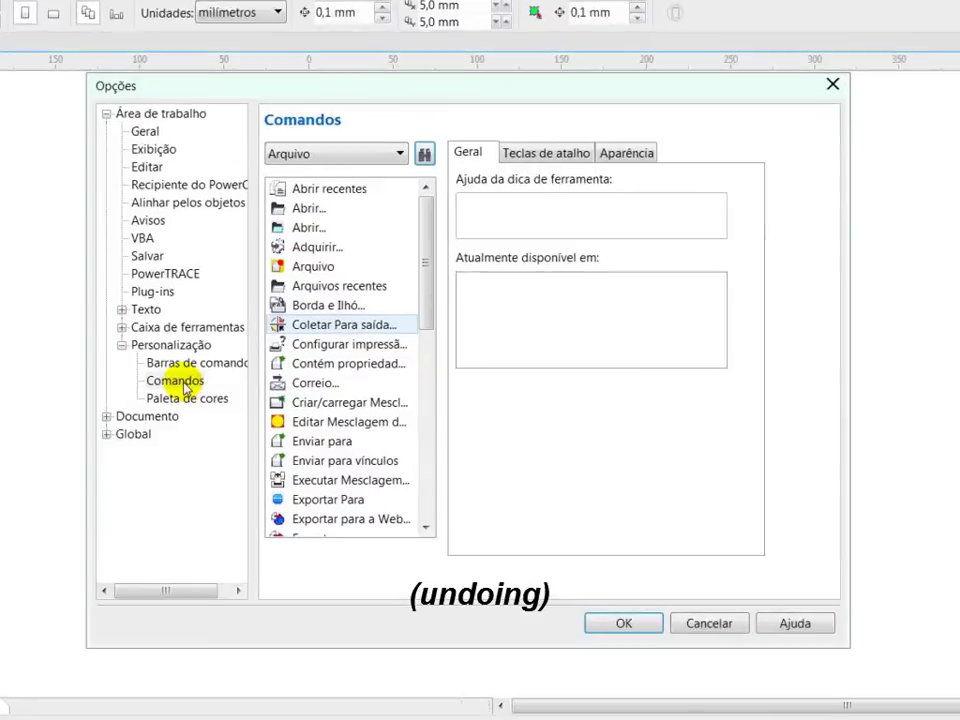
click(273, 402)
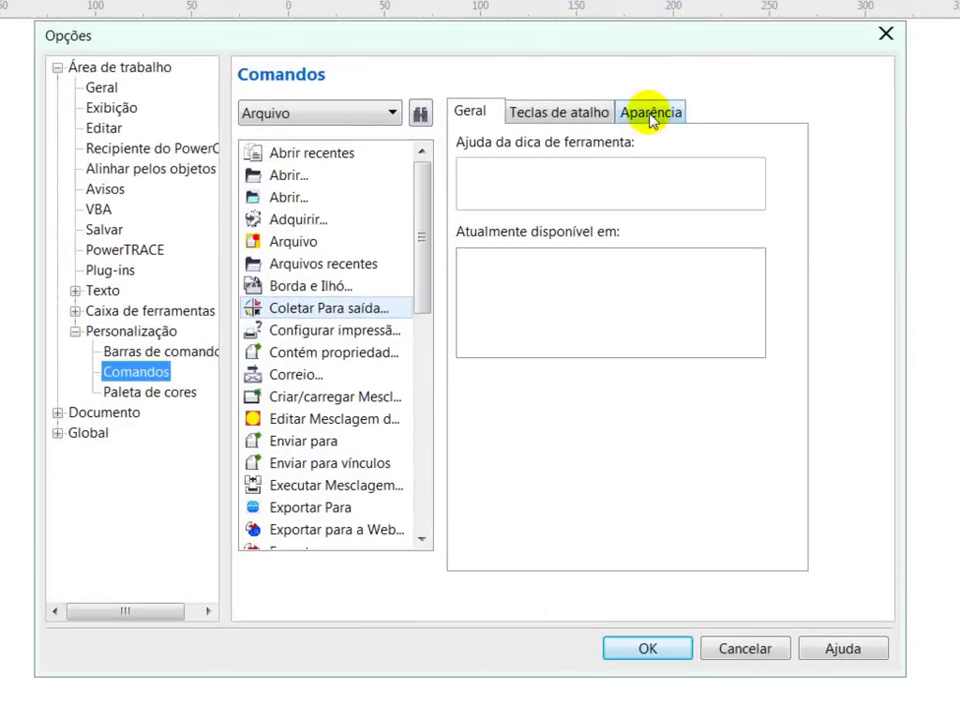
click(566, 256)
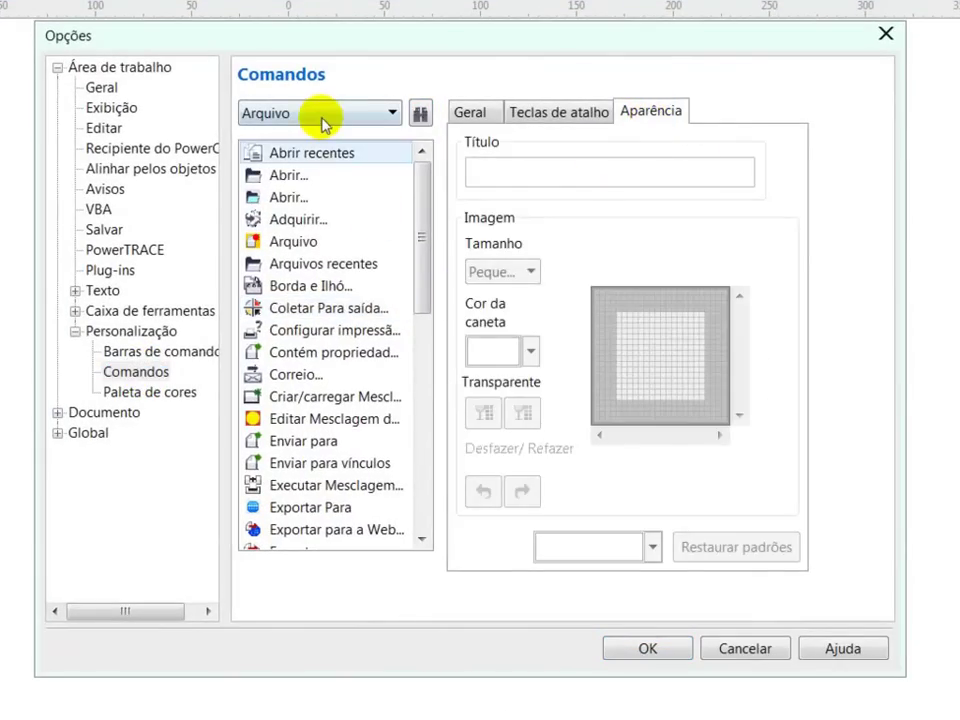
drag(421, 255, 405, 439)
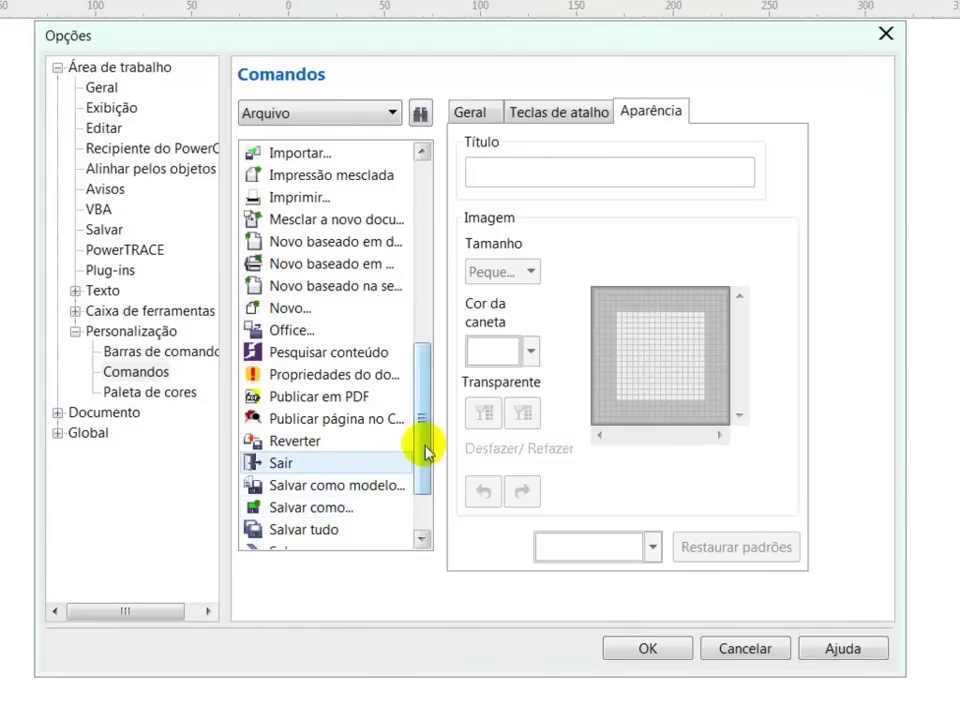
drag(426, 450, 426, 471)
click(280, 490)
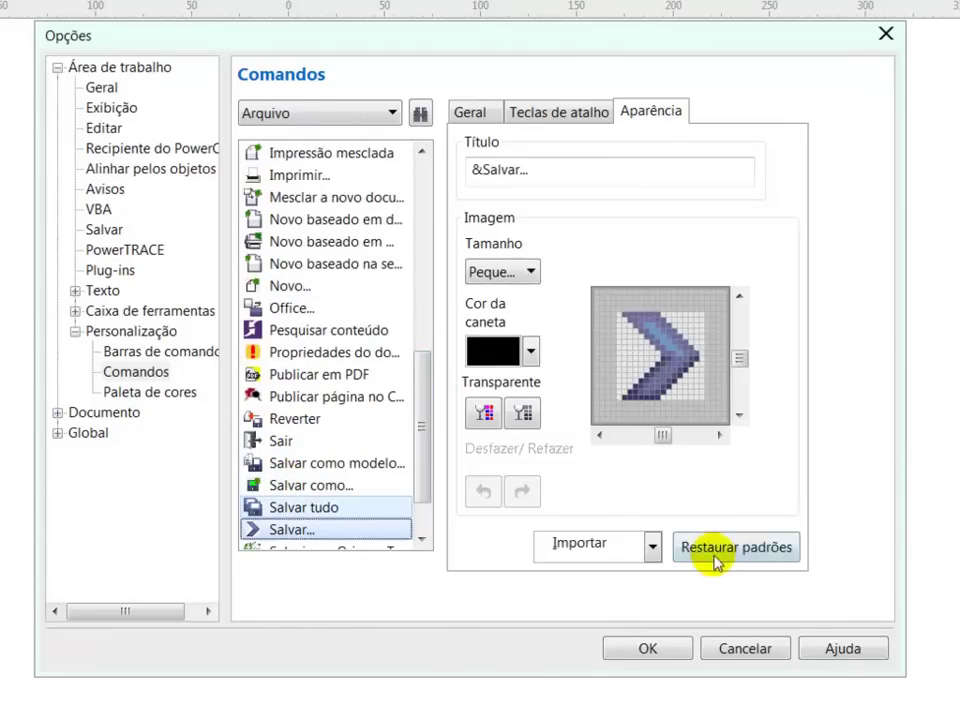
click(755, 555)
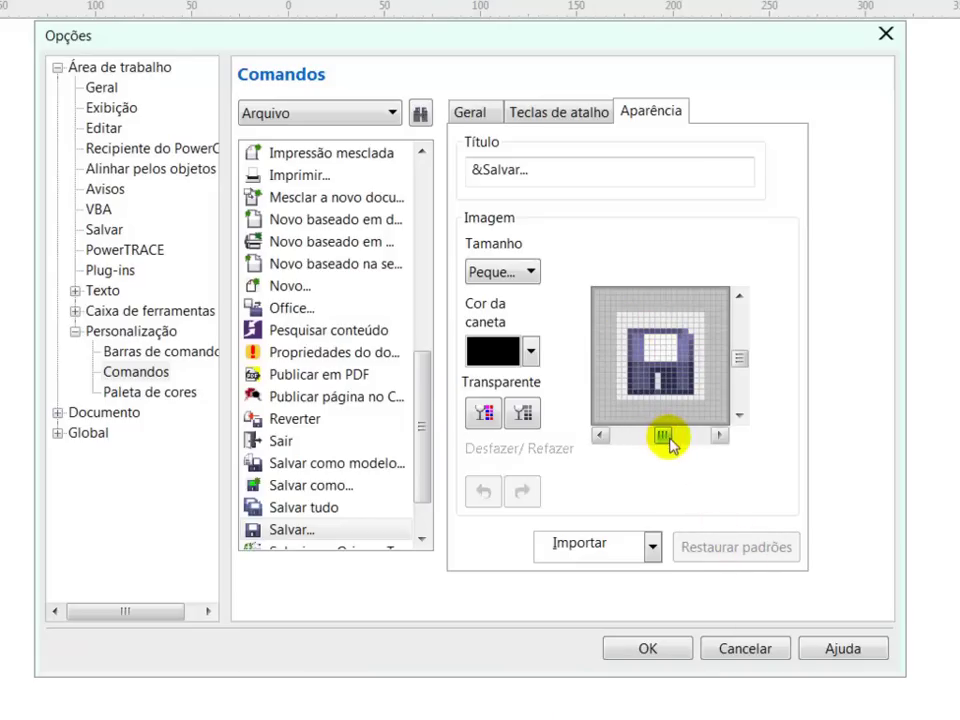
Shift the floppy disk out of the Salvar icon's grid and set a red pen colour, undoing the stray stroke.
drag(663, 437, 708, 437)
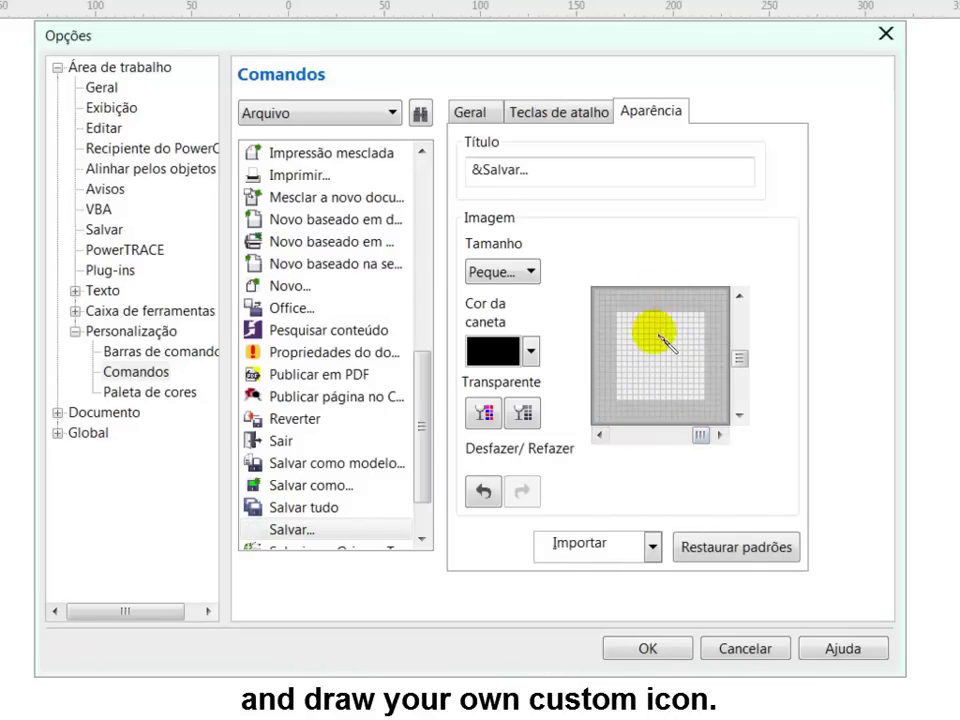
click(531, 351)
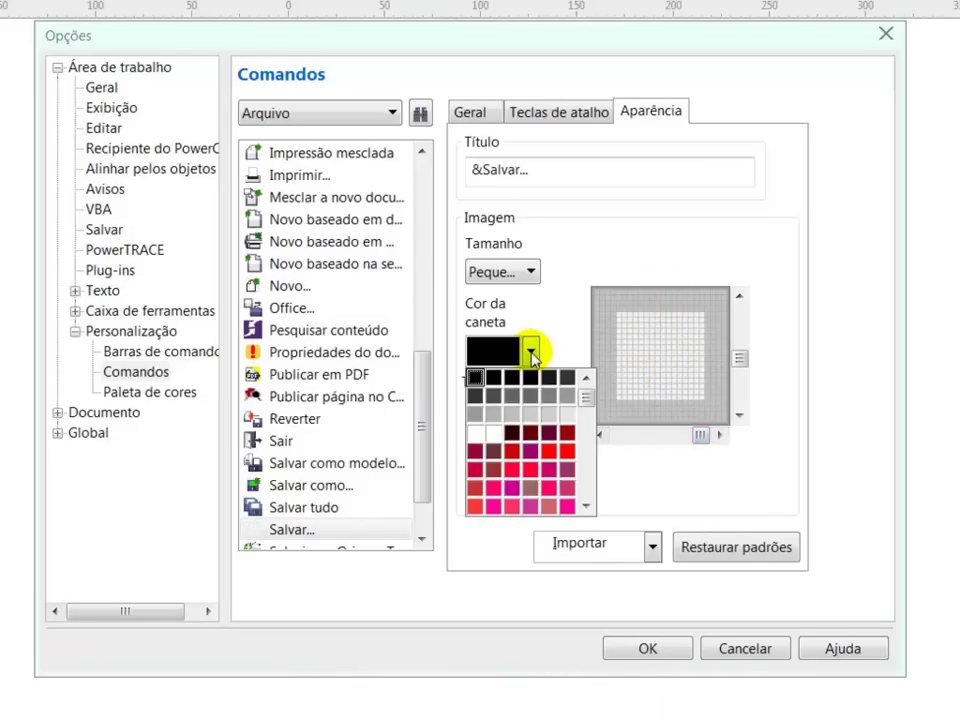
click(567, 441)
mouse_move(640, 328)
mouse_down()
mouse_move(641, 343)
mouse_move(686, 354)
mouse_move(692, 386)
mouse_move(652, 394)
mouse_up()
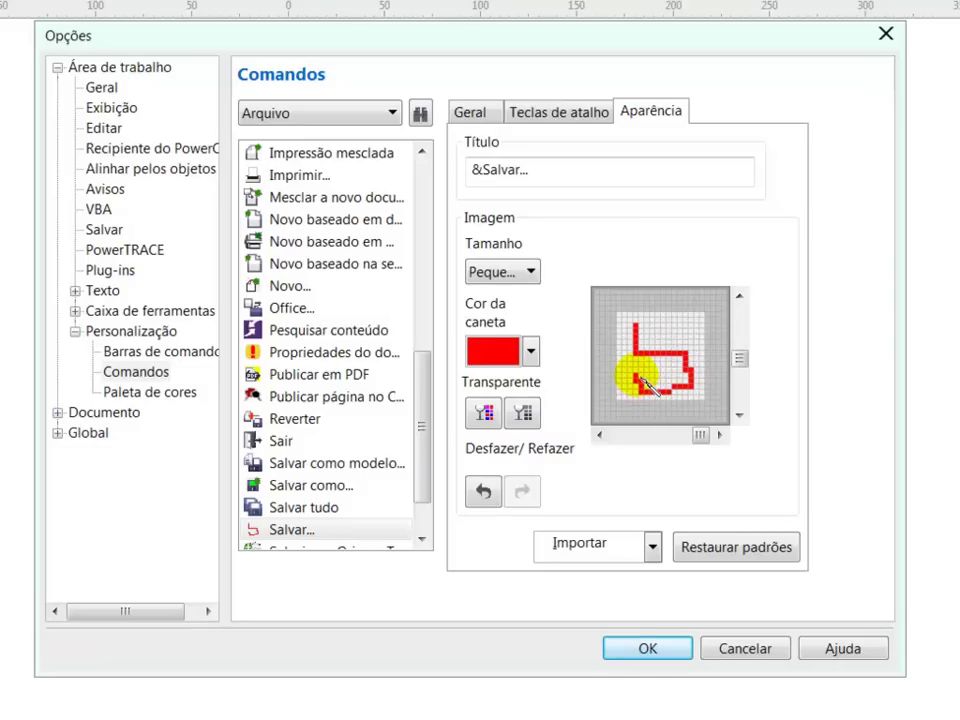
click(483, 491)
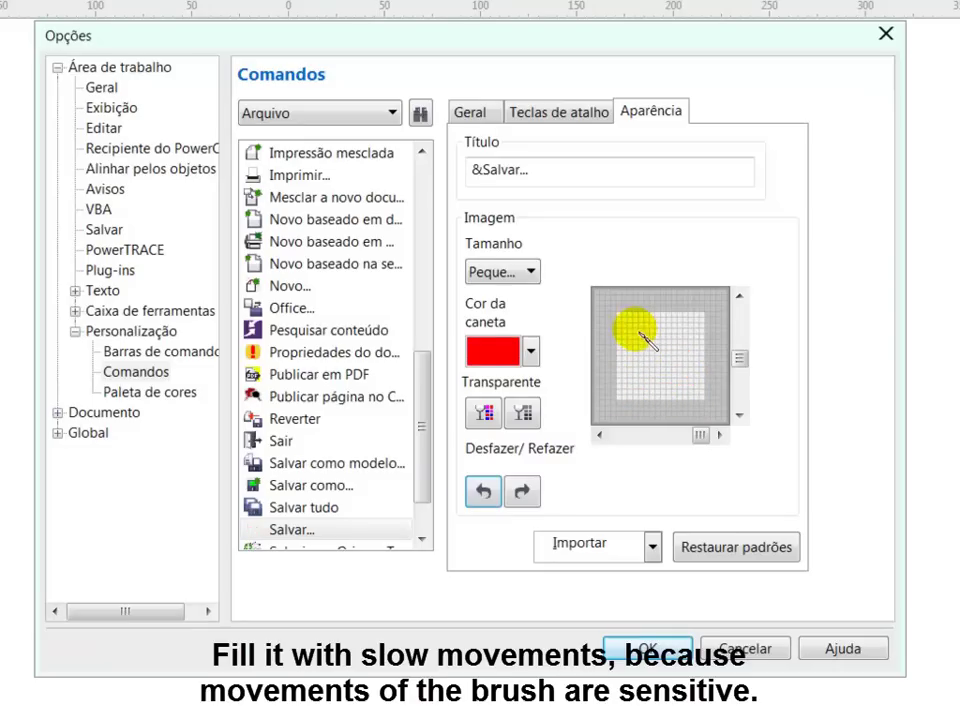
Draw a thick red S across the empty grid of the Salvar icon and apply the options.
drag(638, 332, 643, 352)
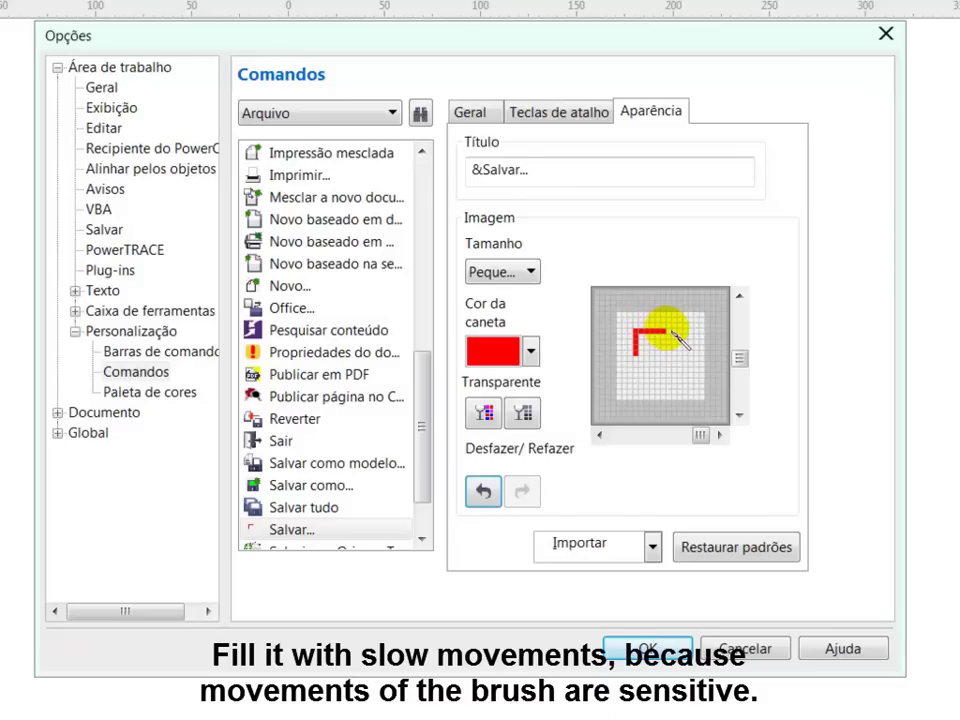
mouse_move(682, 327)
mouse_down()
mouse_move(637, 322)
mouse_move(689, 322)
mouse_move(668, 352)
mouse_up()
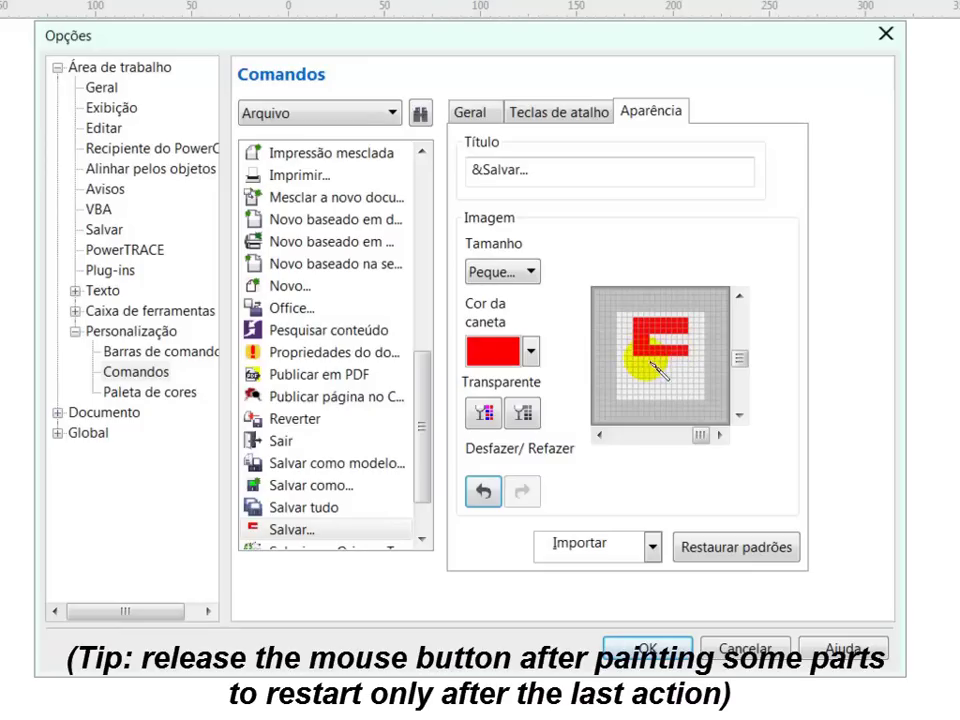
drag(648, 365, 705, 370)
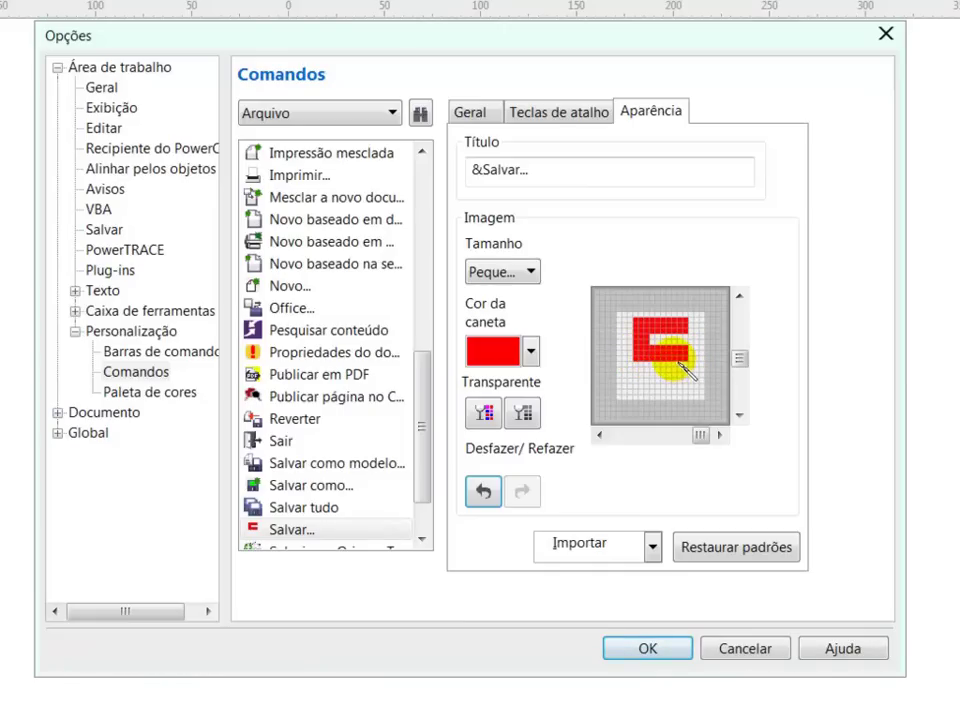
mouse_move(680, 362)
mouse_down()
mouse_move(677, 377)
mouse_move(693, 390)
mouse_move(690, 345)
mouse_move(690, 388)
mouse_move(646, 390)
mouse_move(639, 402)
mouse_move(680, 396)
mouse_move(650, 397)
mouse_move(642, 386)
mouse_move(674, 384)
mouse_move(652, 392)
mouse_up()
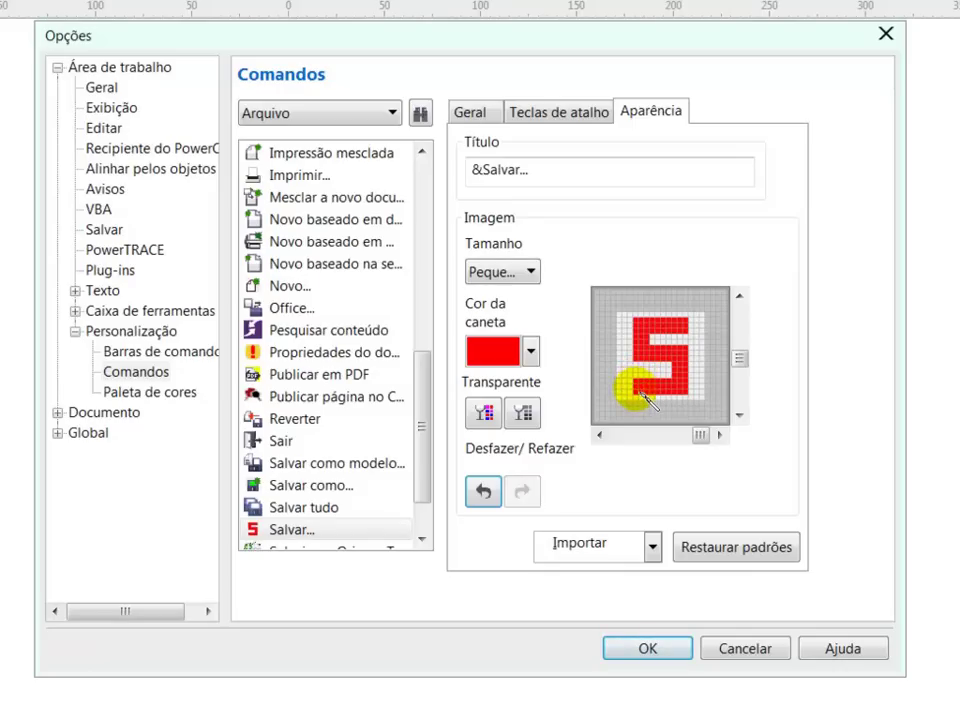
click(670, 655)
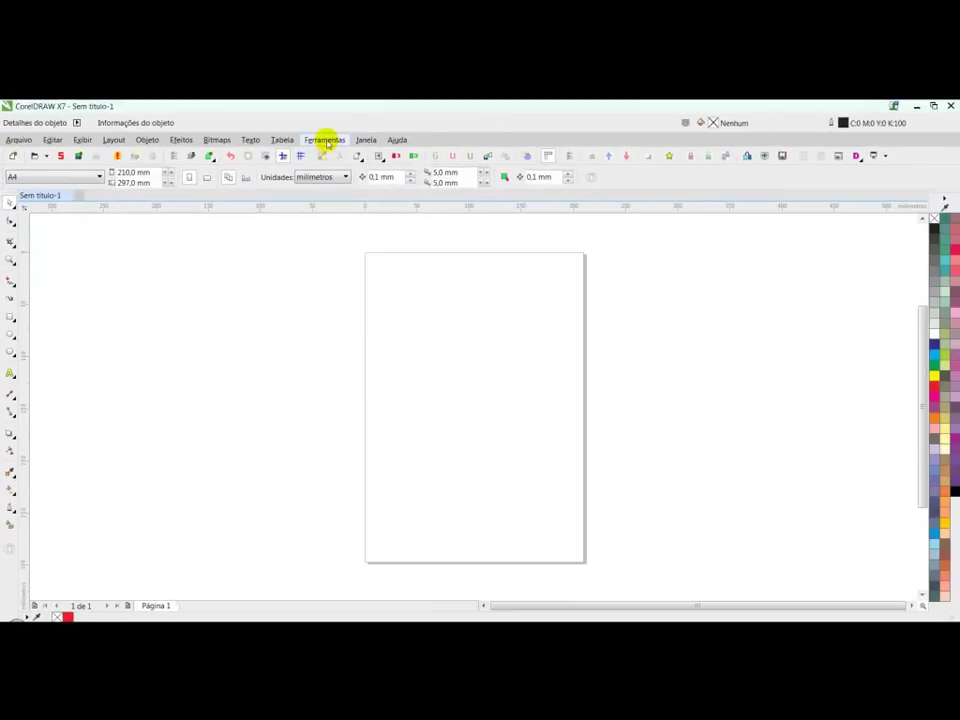
Restore the Salvar command's default icon in place of the red S and apply the options.
click(324, 139)
click(329, 155)
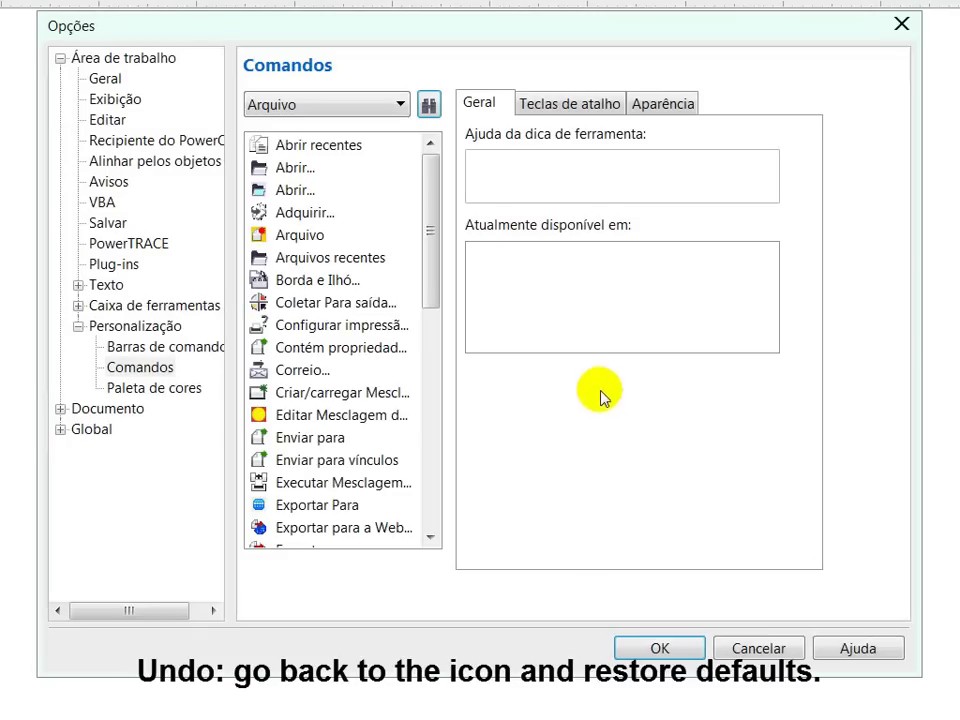
click(676, 108)
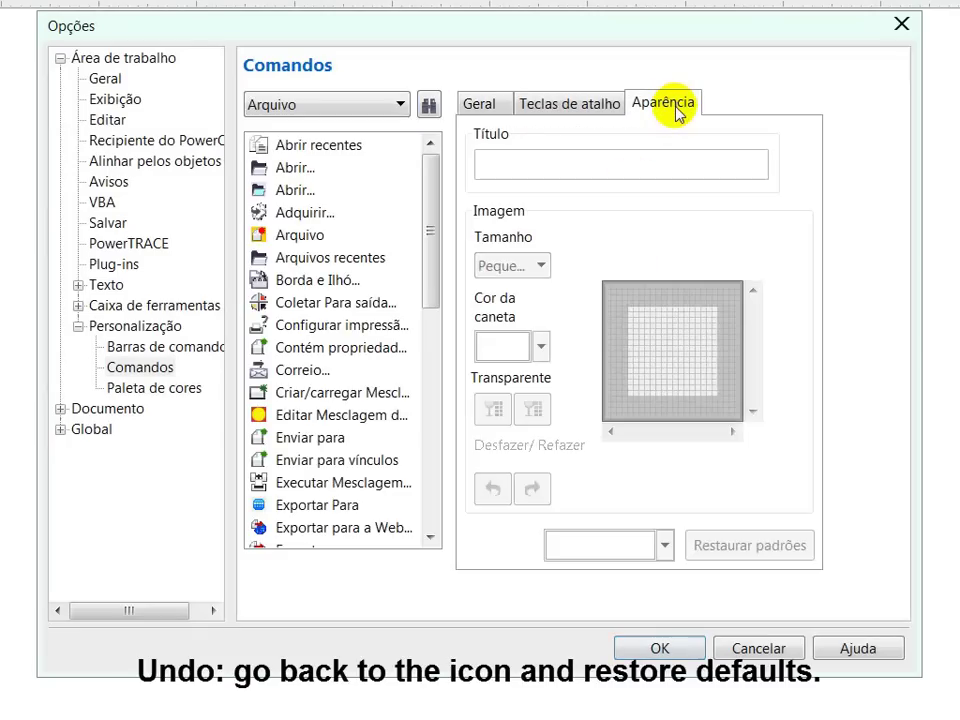
drag(431, 270, 425, 540)
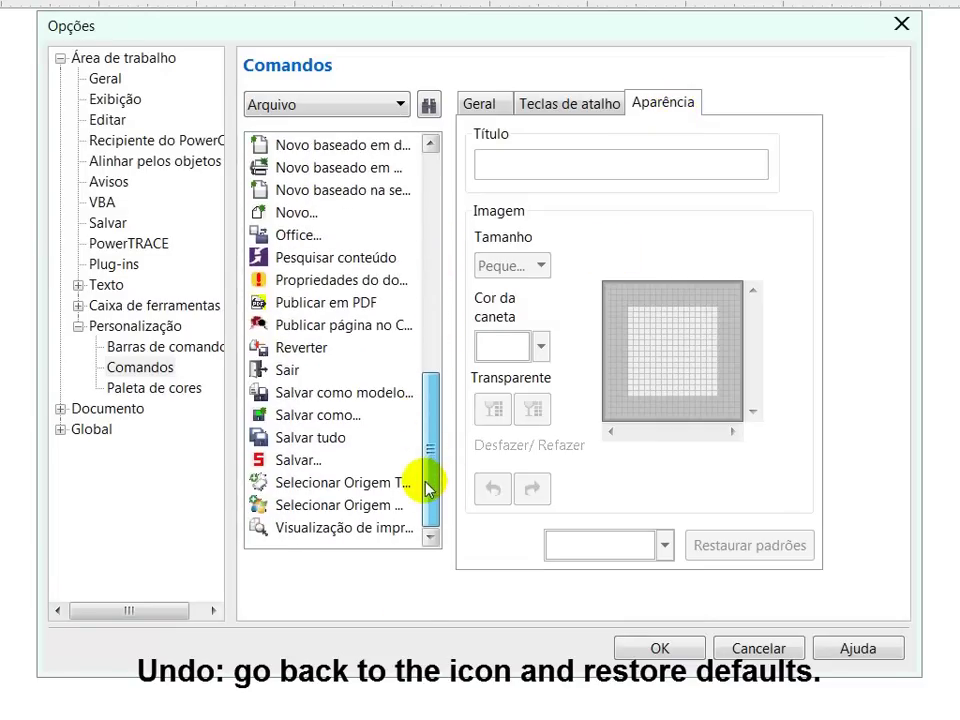
click(262, 469)
click(750, 558)
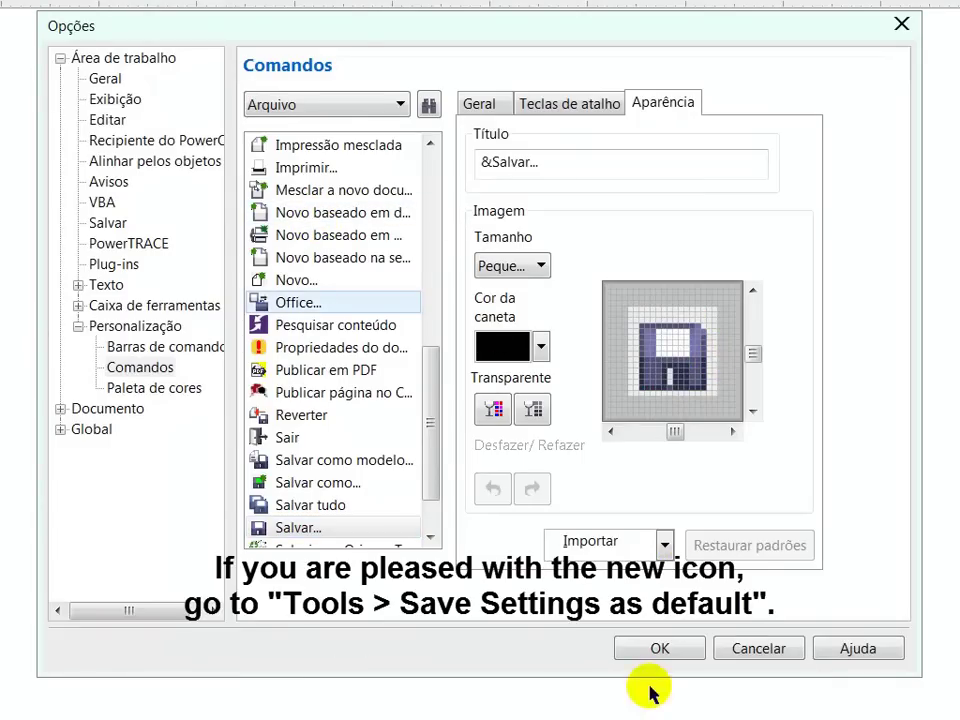
click(657, 650)
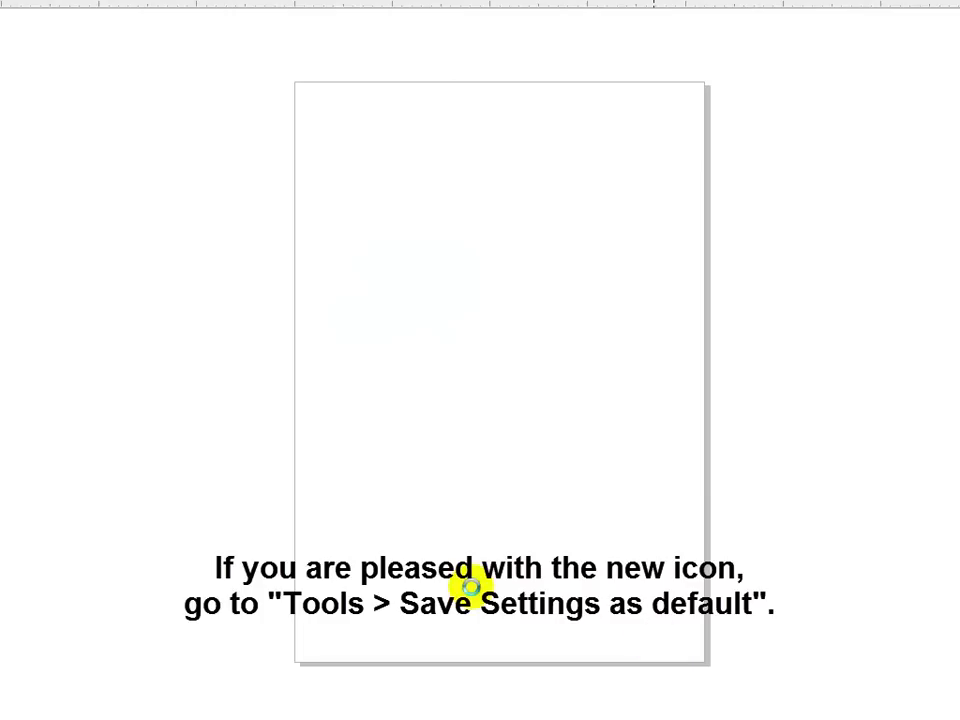
click(310, 102)
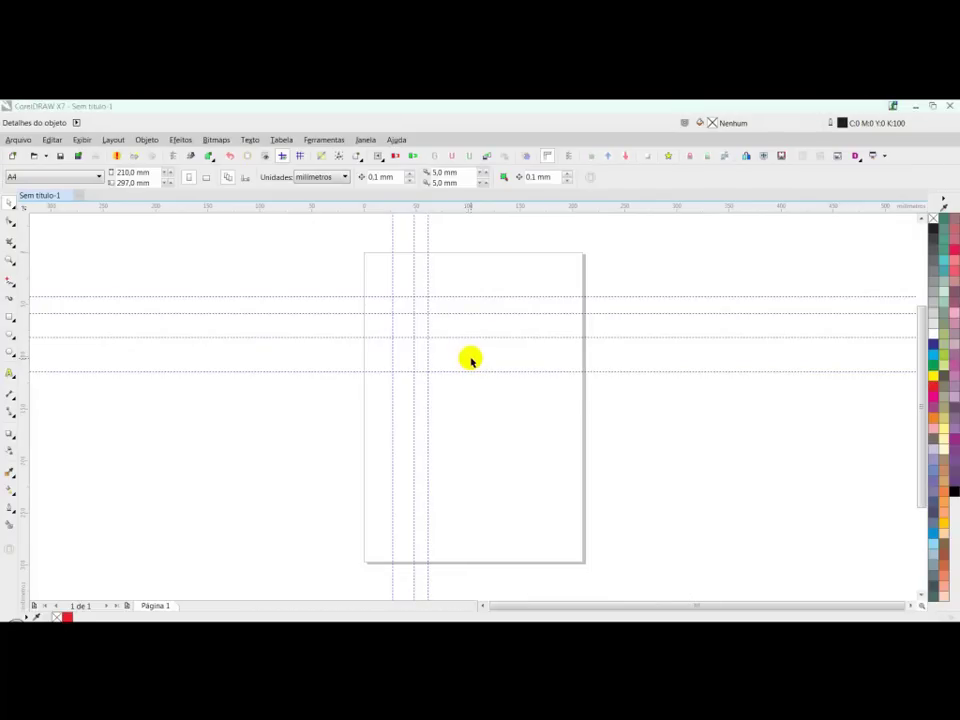
Hide the guidelines (Diretrizes) in the document view.
click(82, 139)
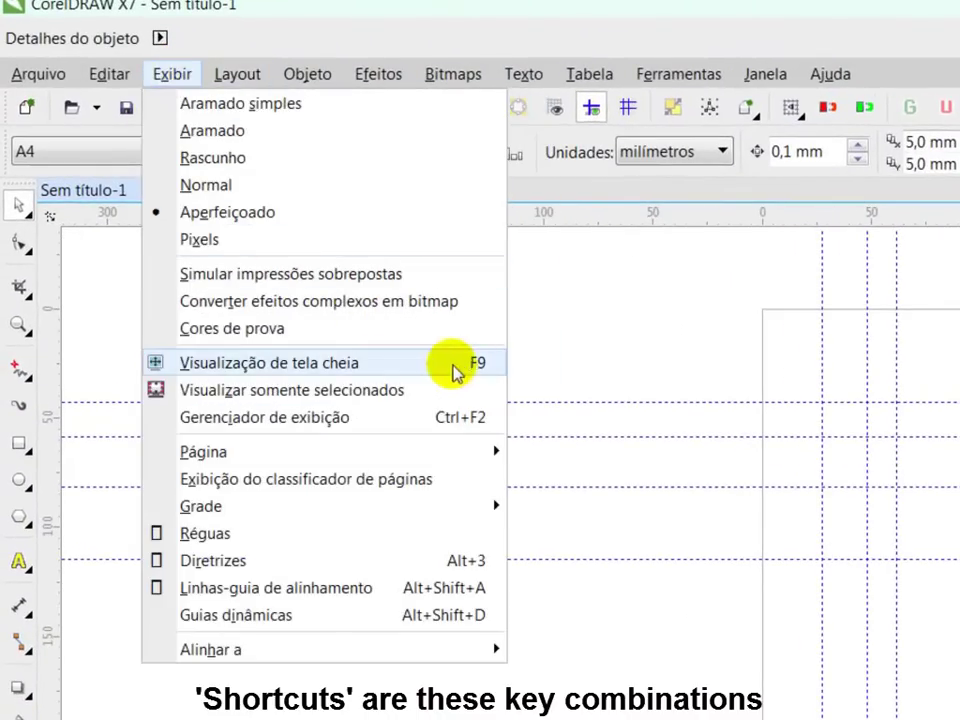
click(470, 562)
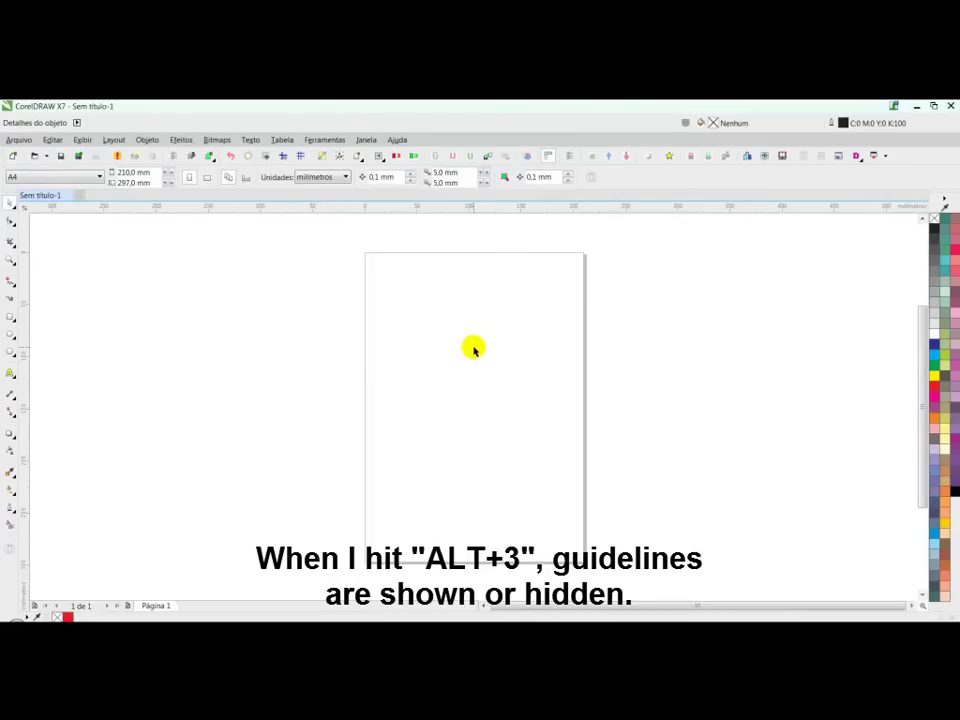
Toggle the visibility of the guidelines in the document view, leaving them shown.
key(alt+3)
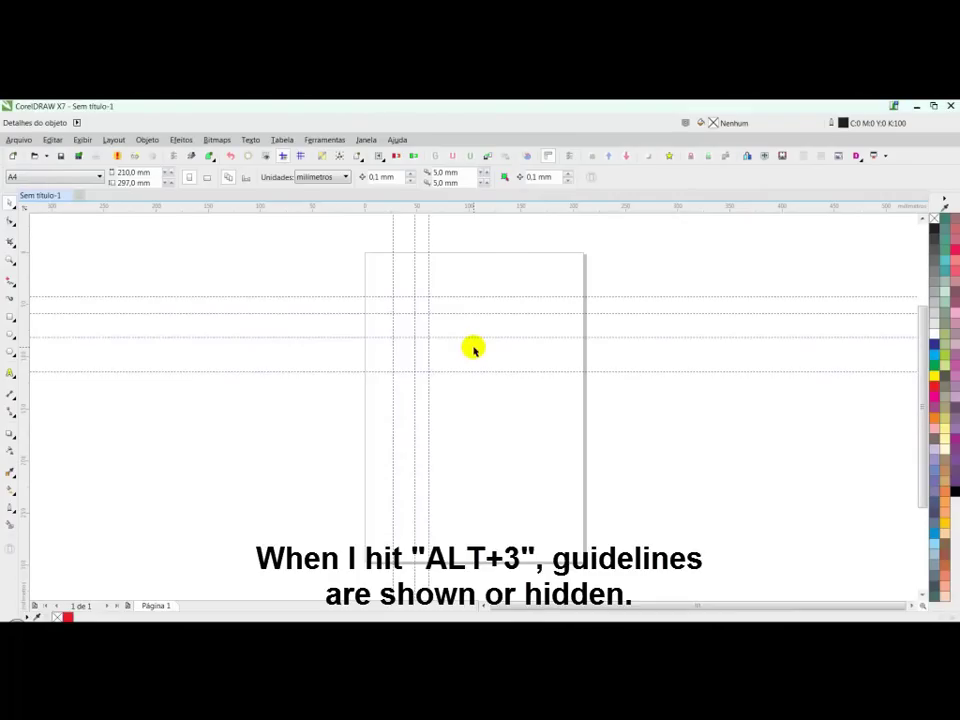
key(alt+3)
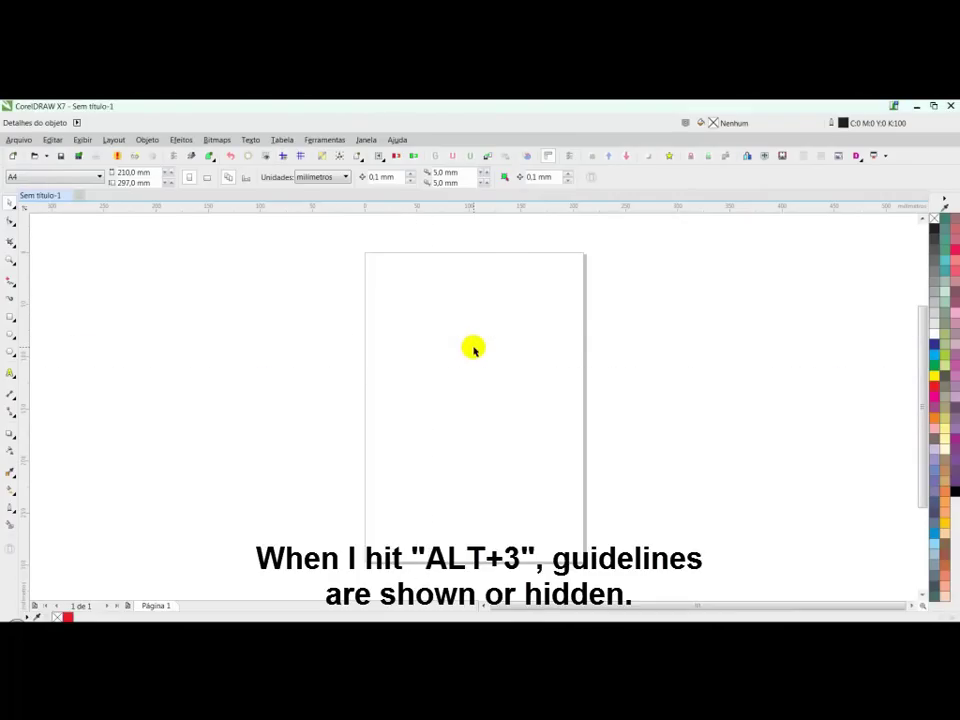
key(alt+3)
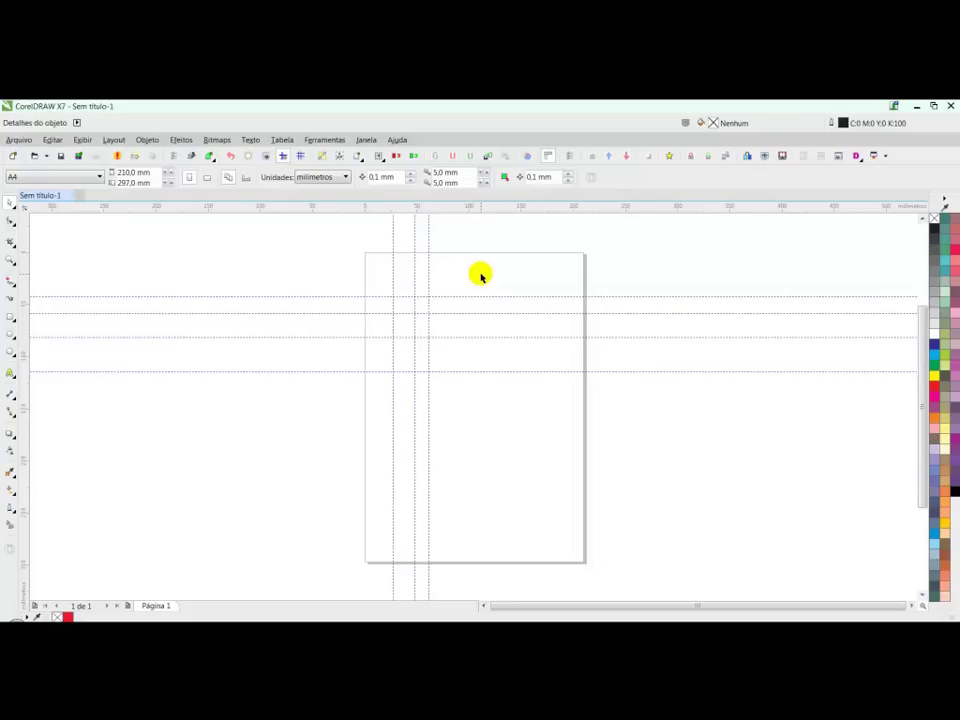
Open the shortcut key settings of the Diretrizes command, found in the Exibir category of the workspace's command customization options.
click(326, 140)
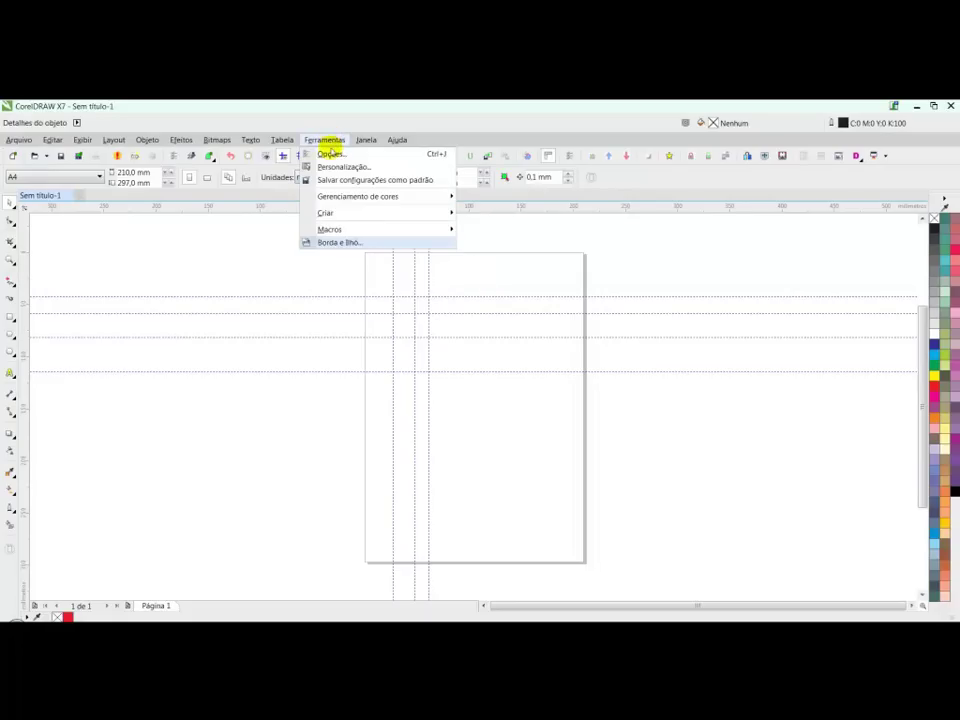
click(331, 155)
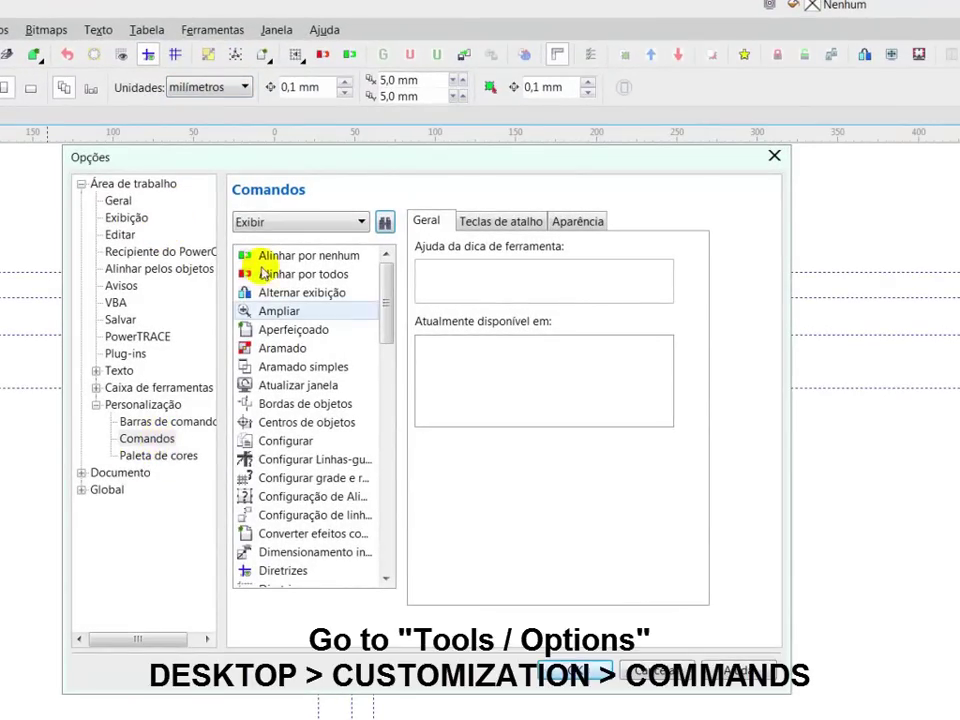
click(121, 188)
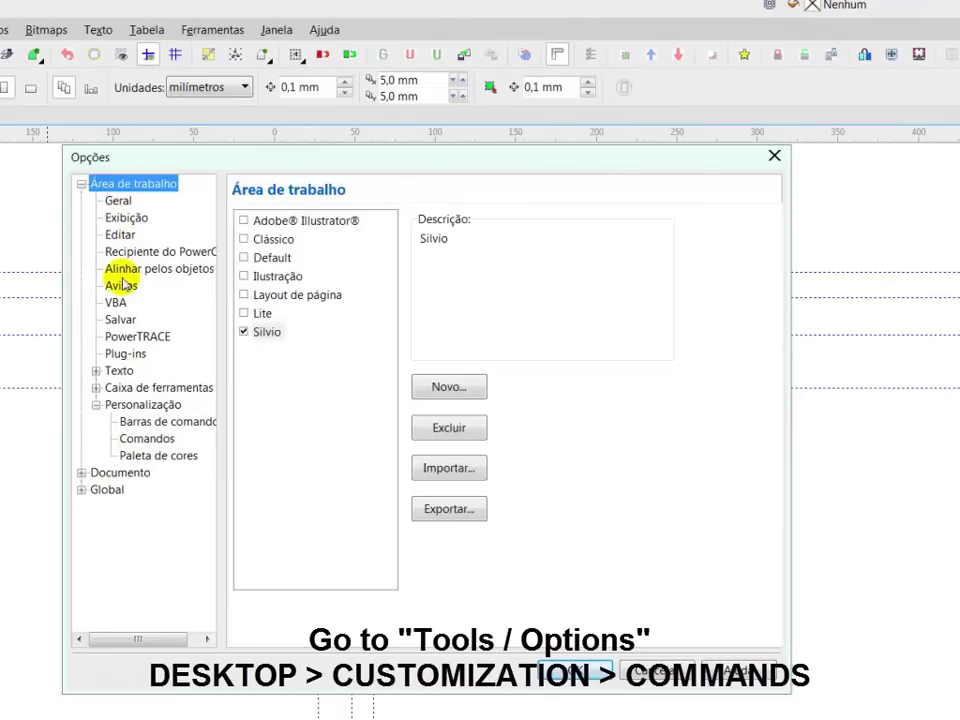
click(106, 404)
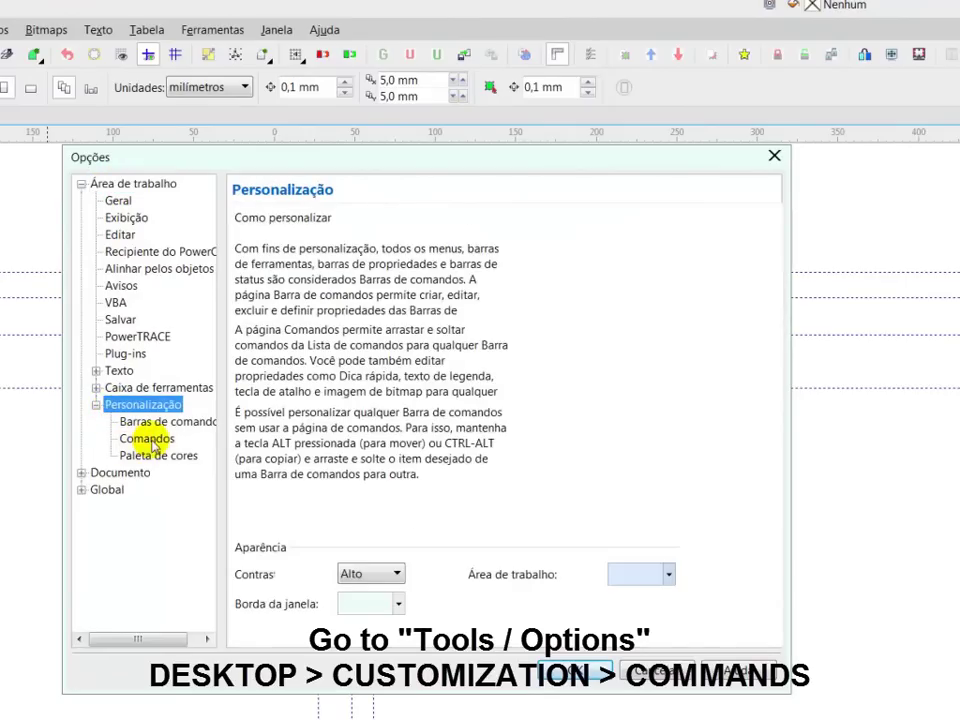
click(147, 440)
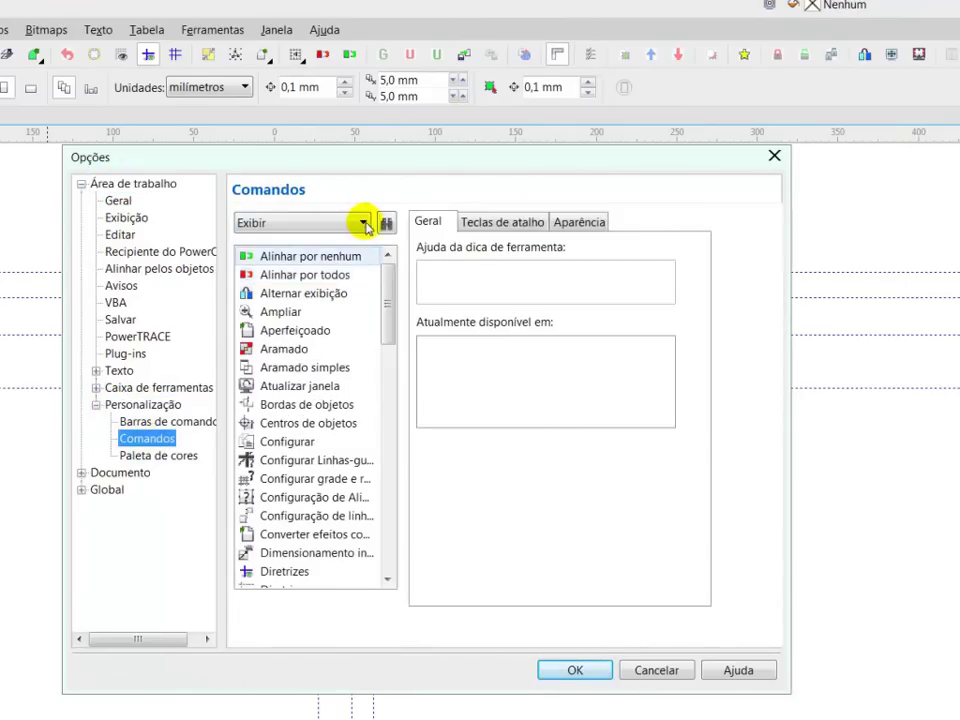
click(362, 223)
click(257, 383)
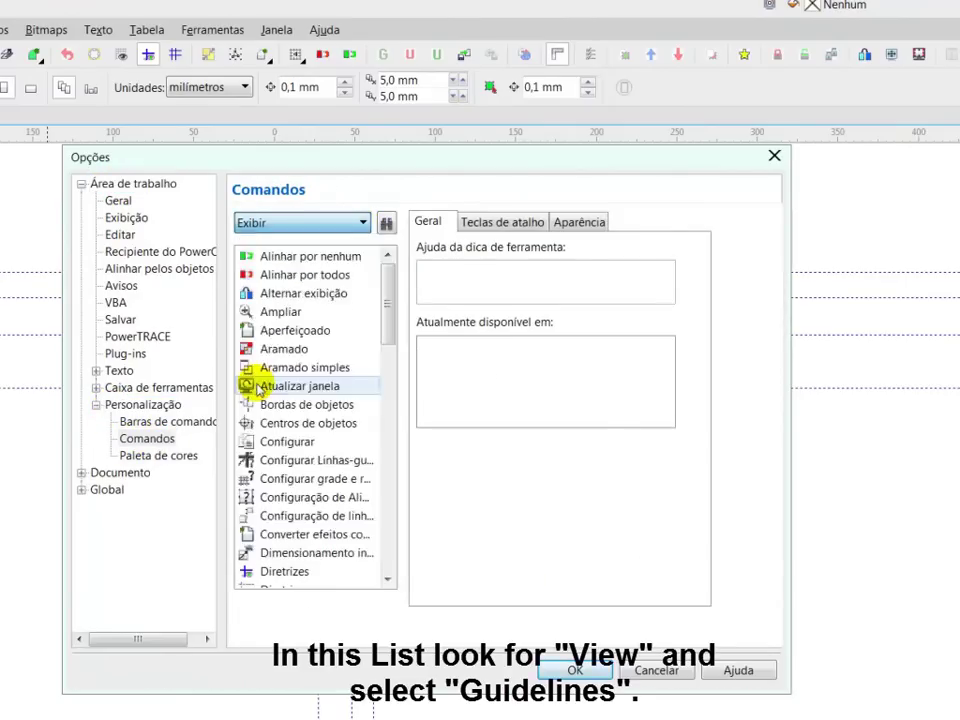
drag(388, 311, 388, 363)
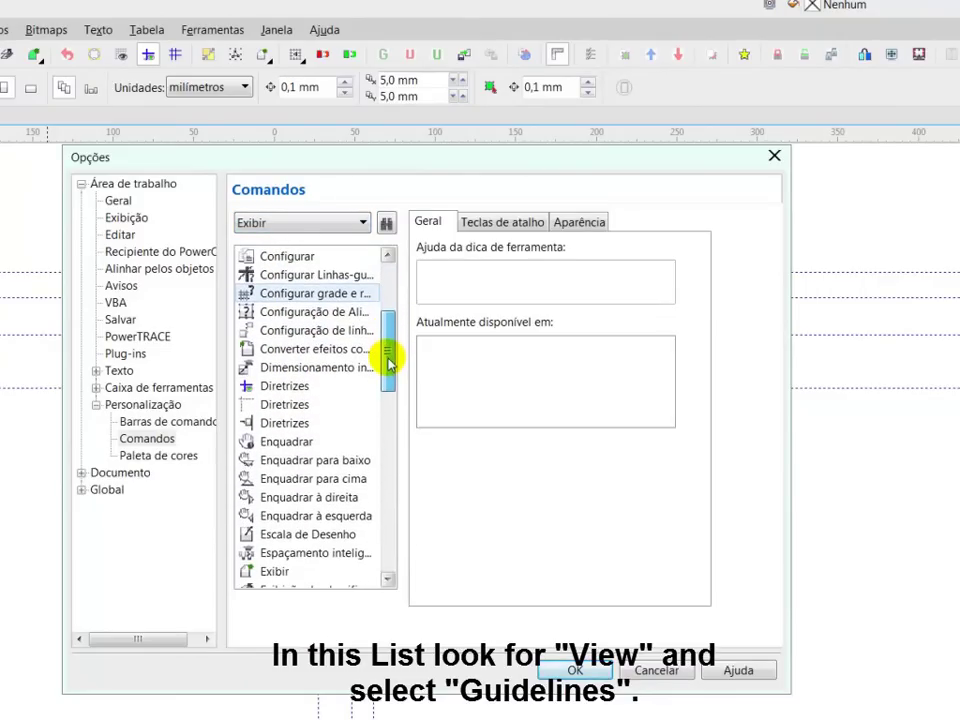
click(336, 386)
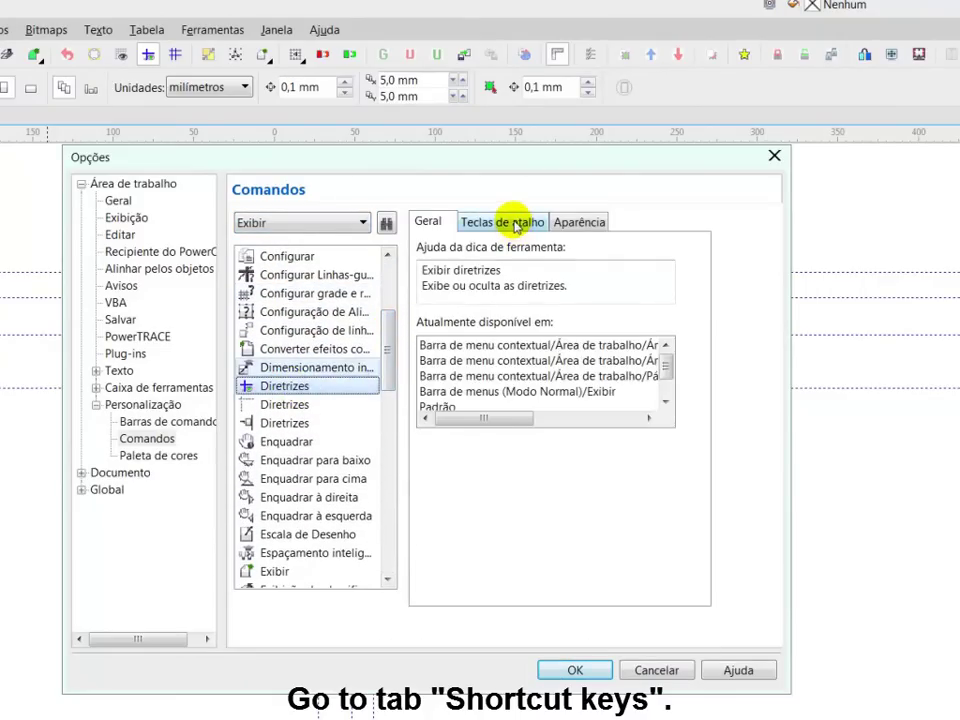
click(515, 226)
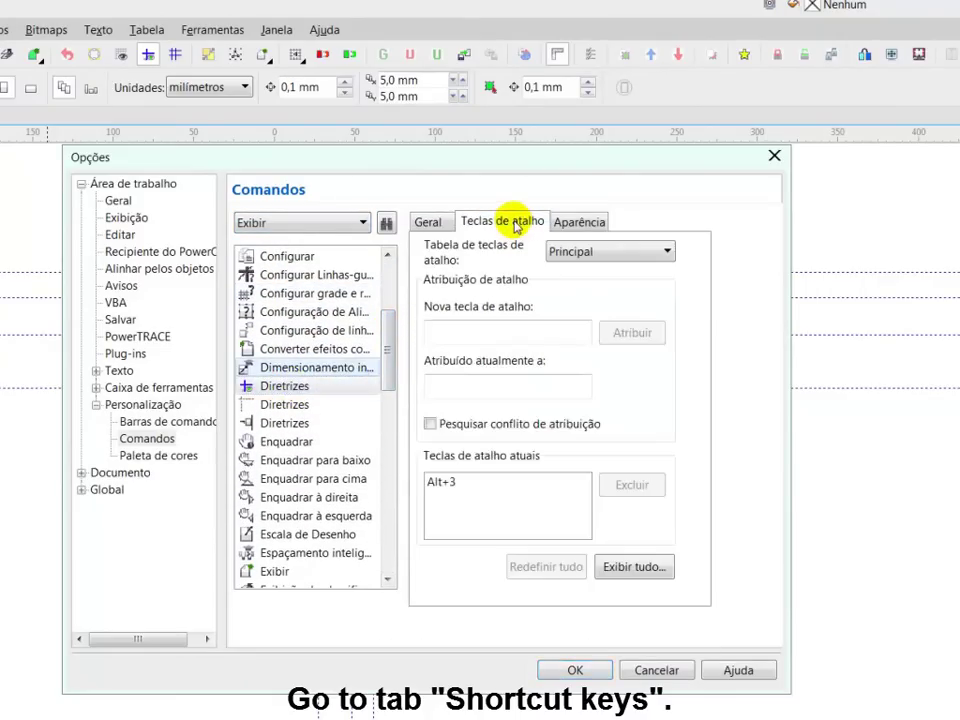
Delete the existing shortcut of the Diretrizes command, assign Alt+3 to it anew and apply the options.
click(437, 484)
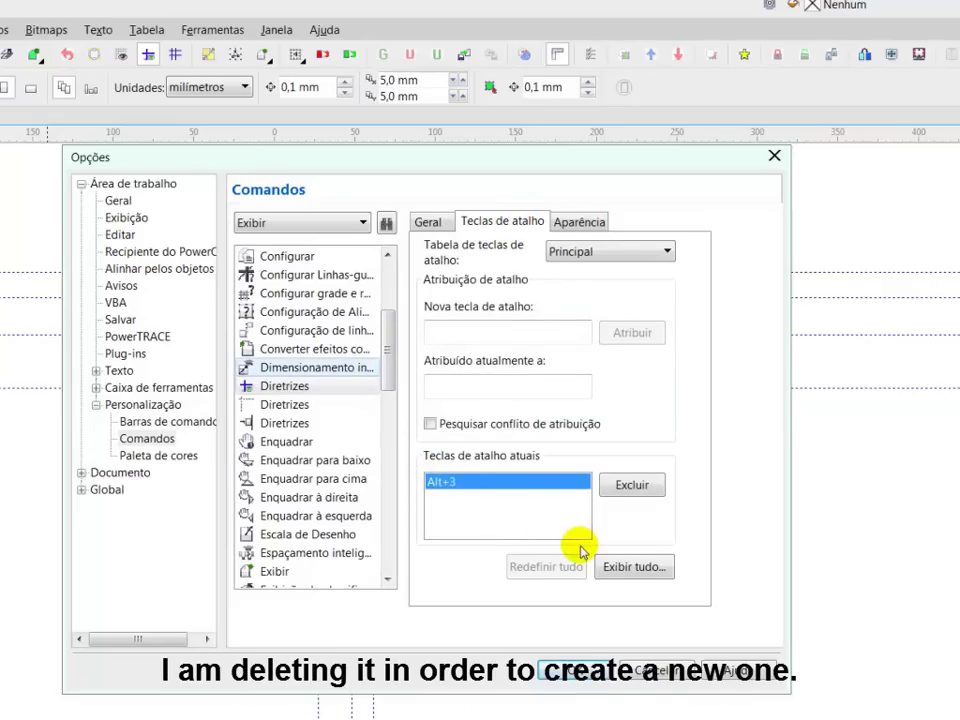
click(631, 486)
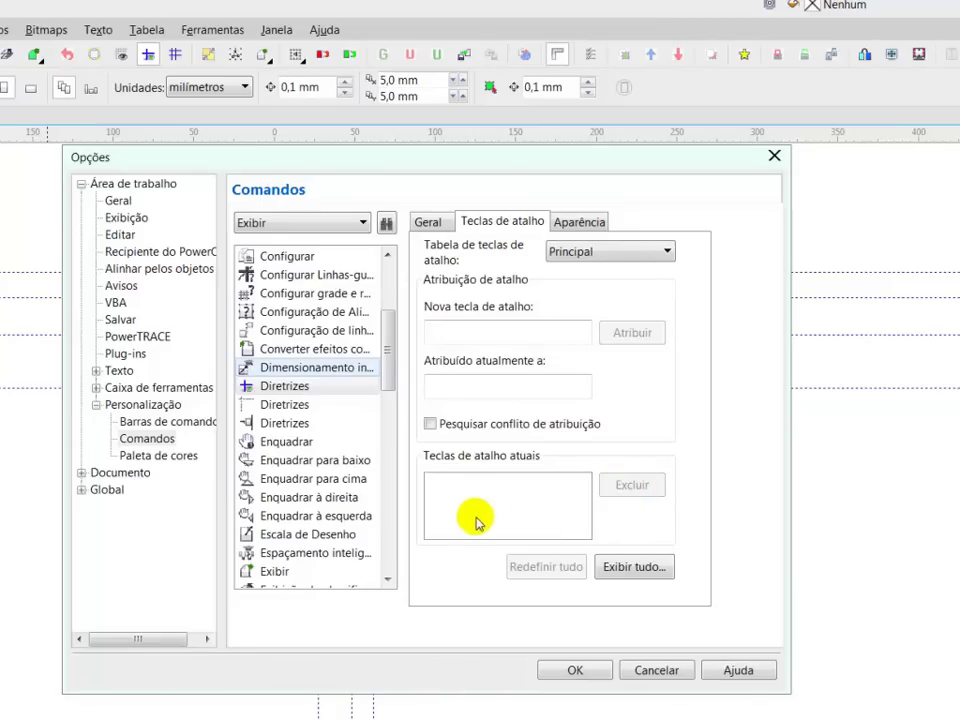
click(439, 332)
click(439, 332)
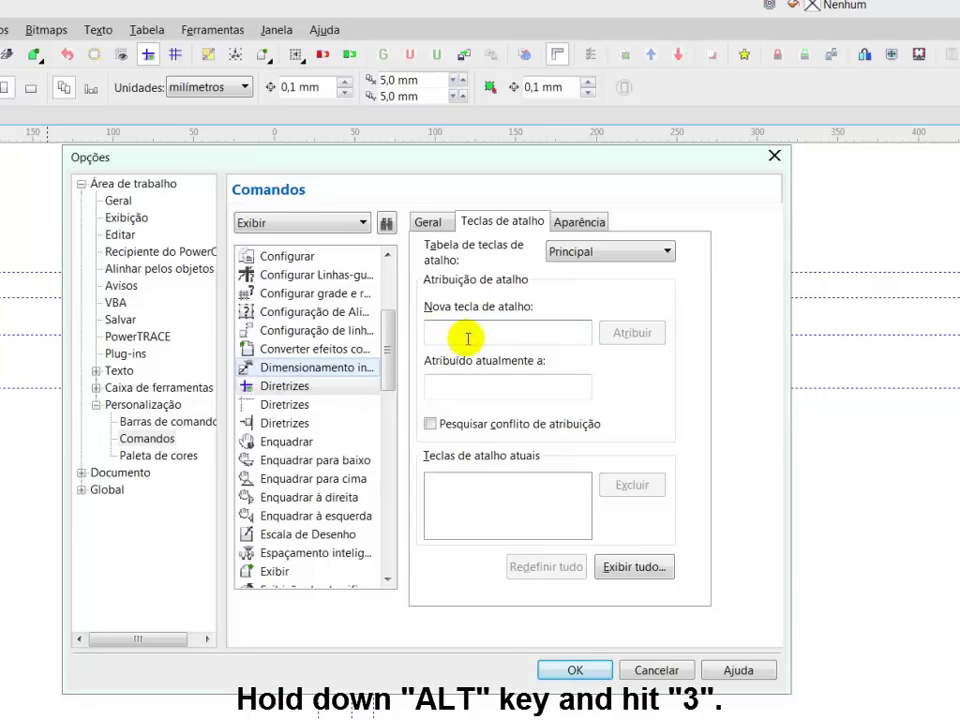
key(alt+3)
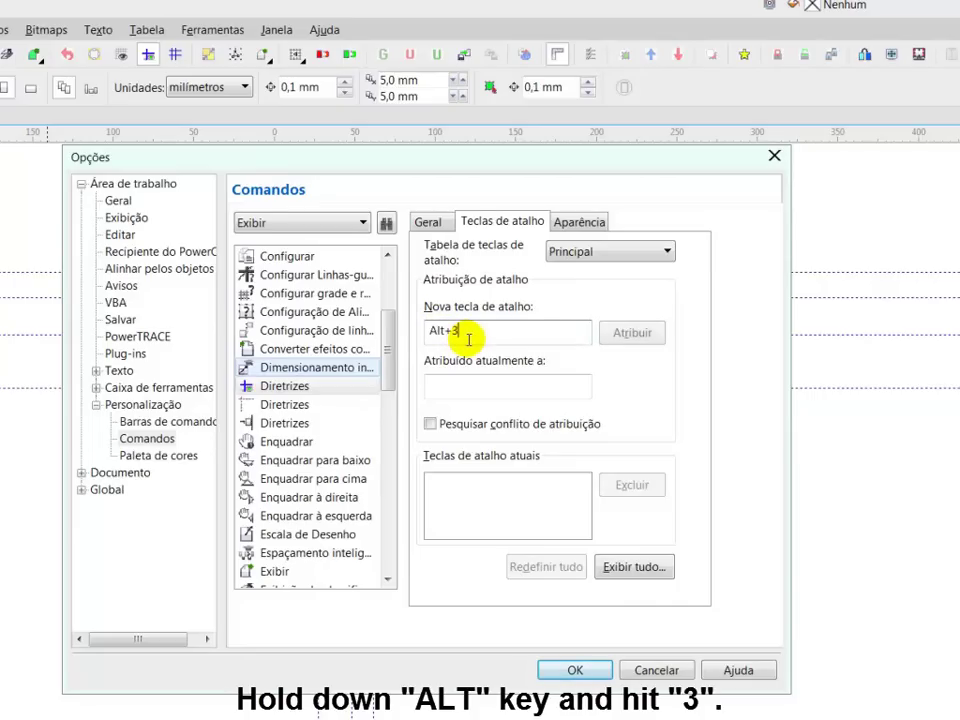
click(630, 334)
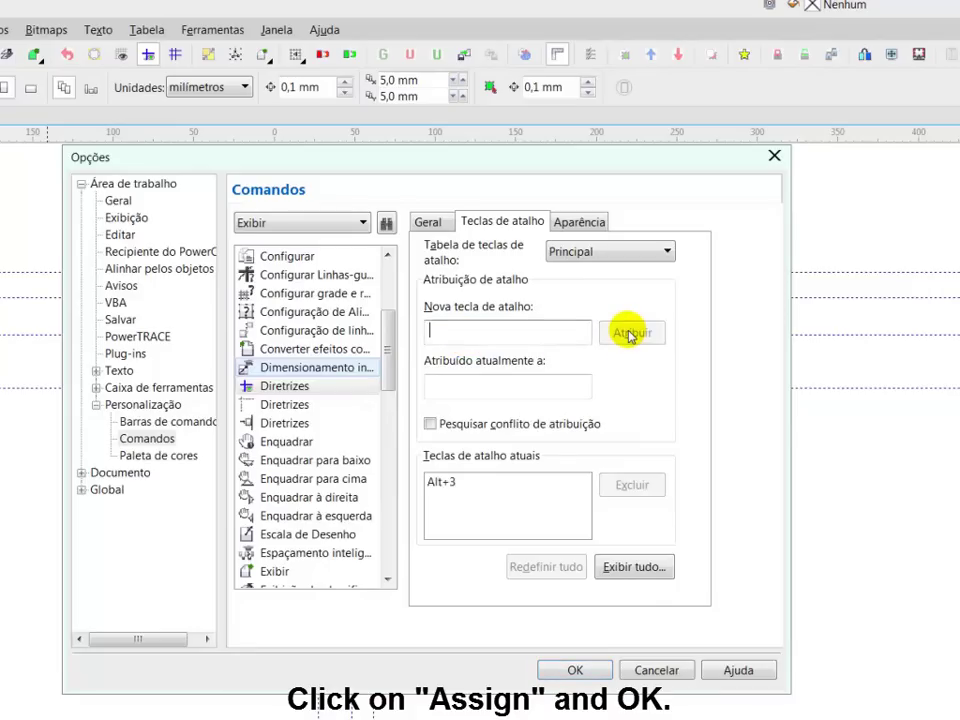
click(577, 671)
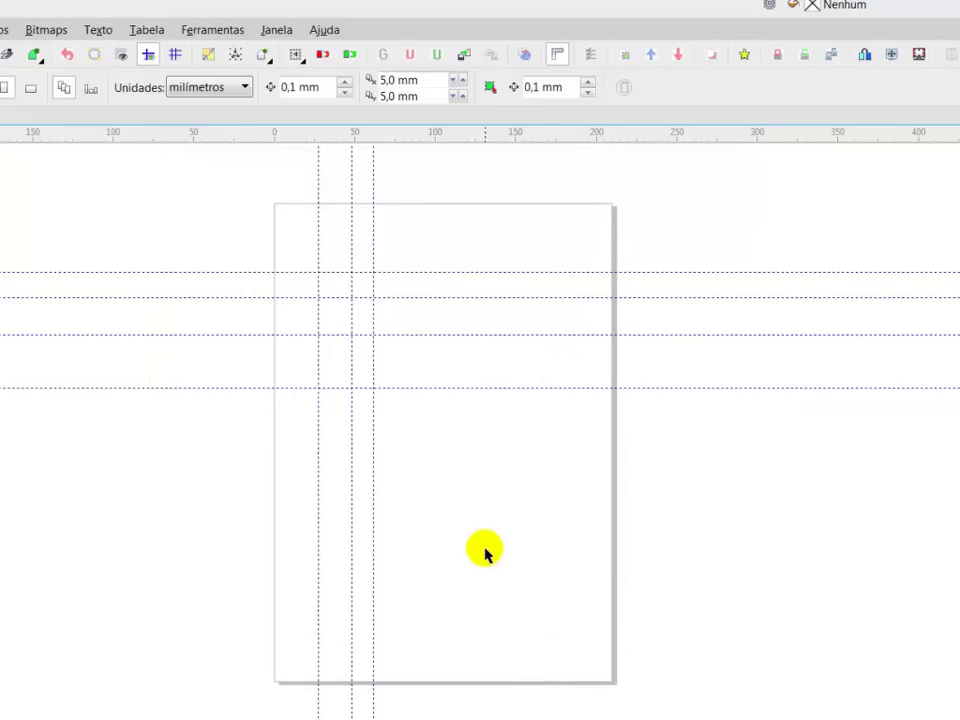
Test the Alt+3 shortcut by hiding and showing the guidelines twice.
key(alt+3)
key(alt+3)
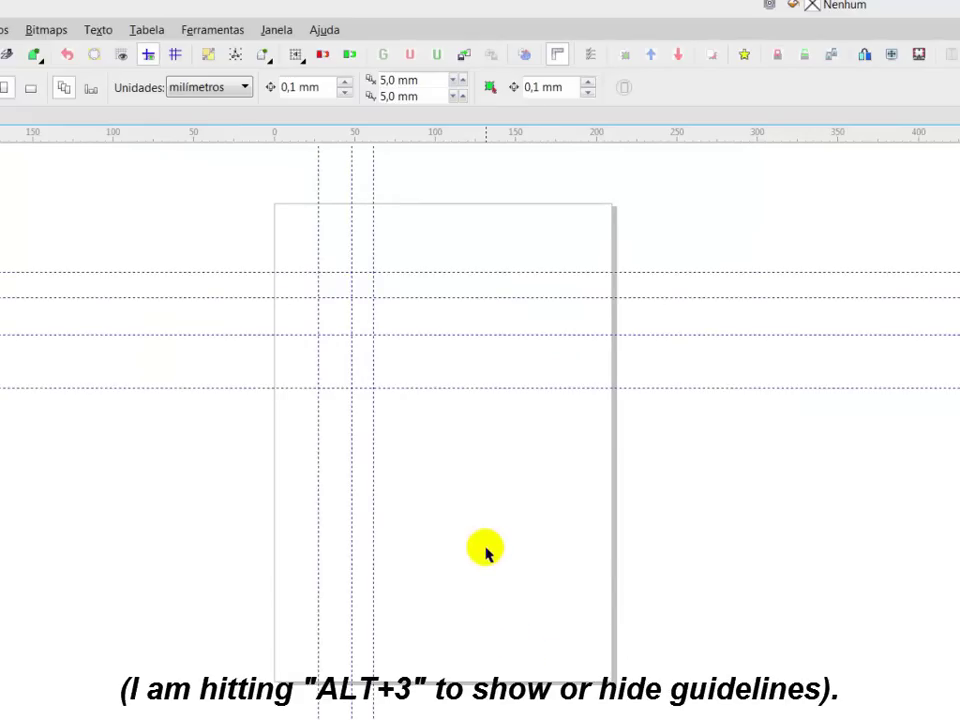
key(alt+3)
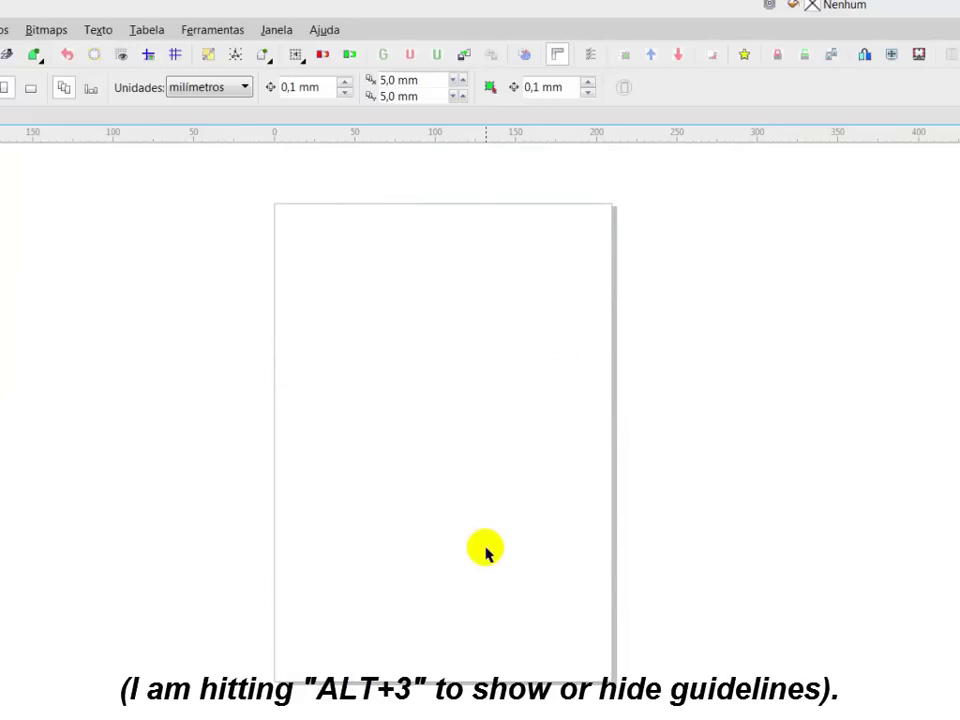
key(alt+3)
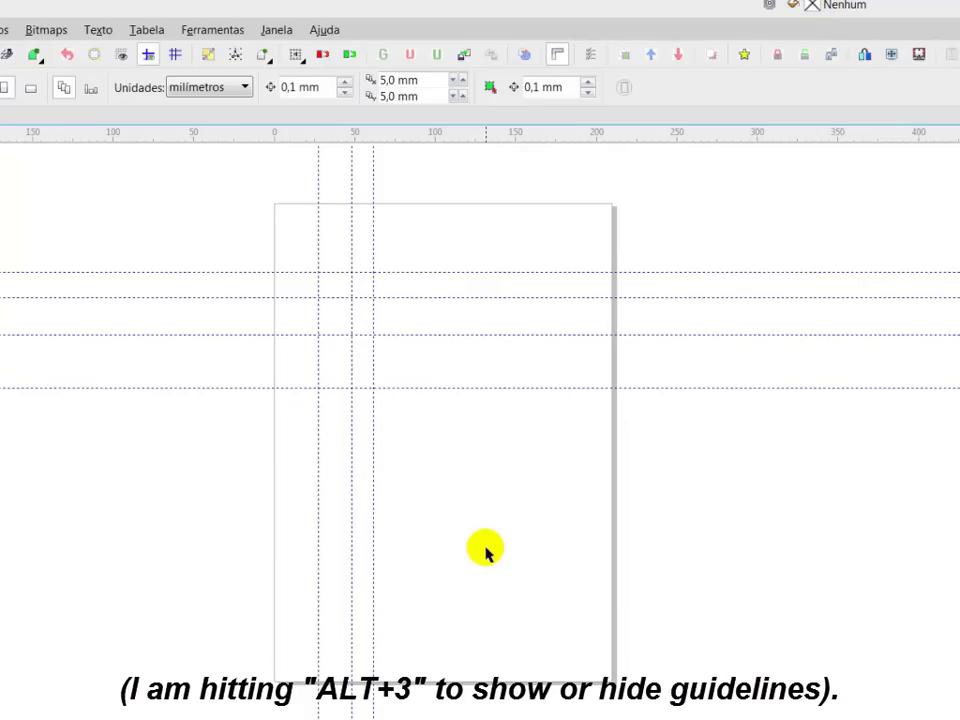
Reopen the shortcut key settings of the Diretrizes command in the Exibir category and delete its Alt+3 shortcut.
click(230, 33)
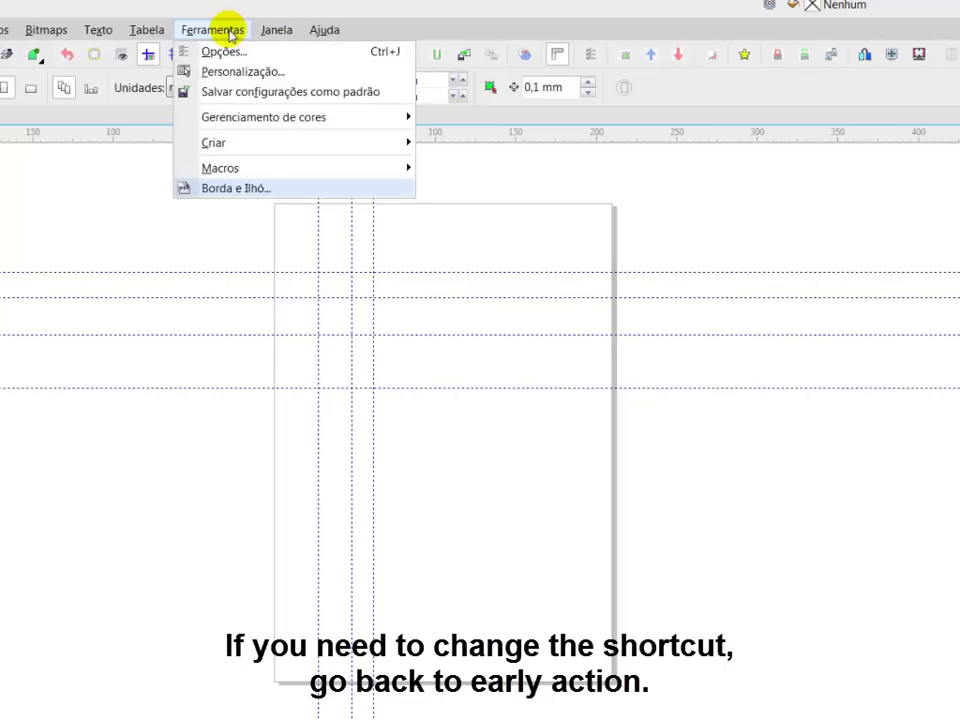
click(228, 51)
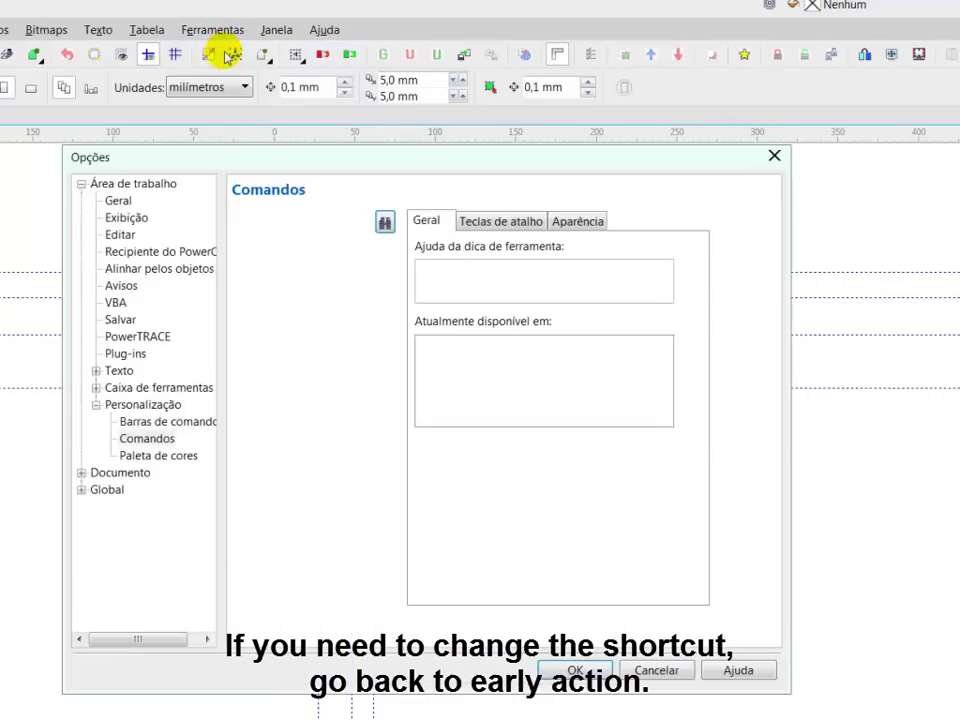
click(122, 185)
click(130, 408)
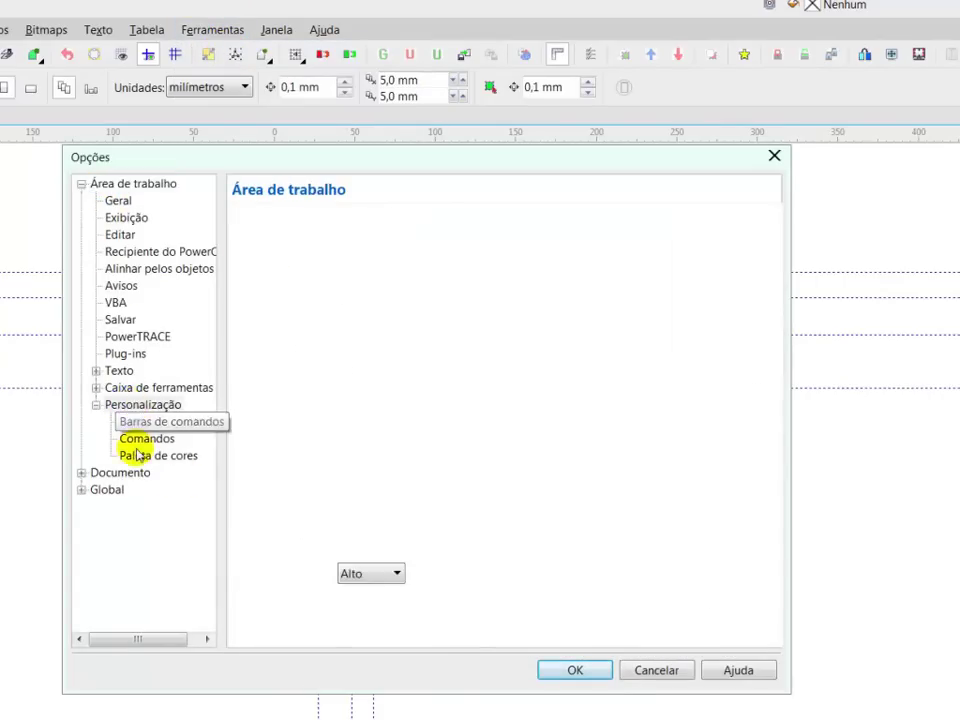
click(132, 438)
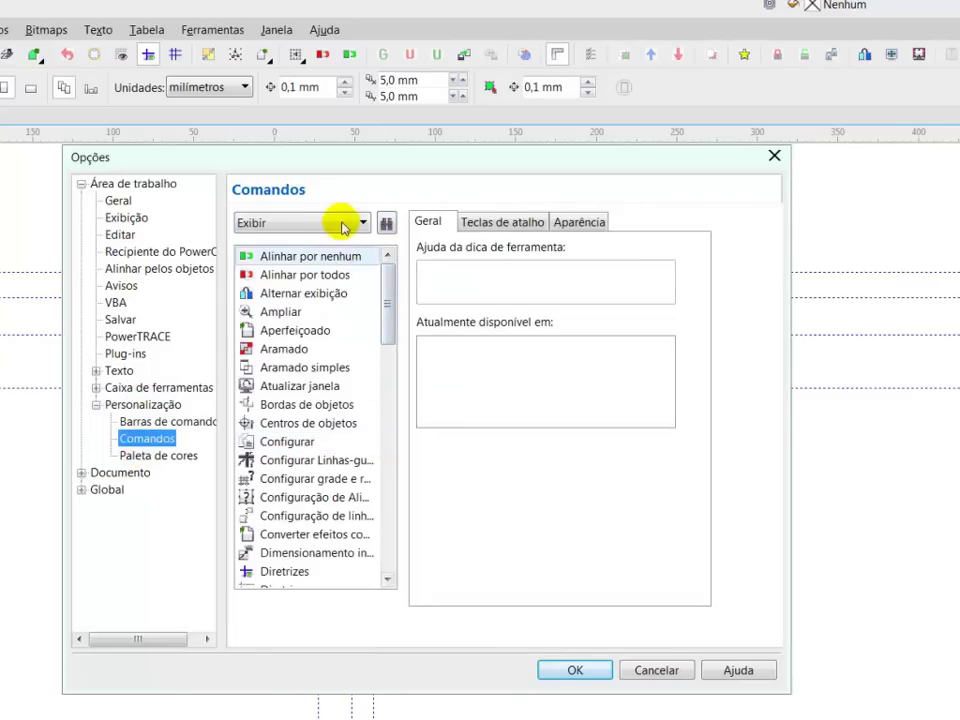
click(280, 571)
click(525, 223)
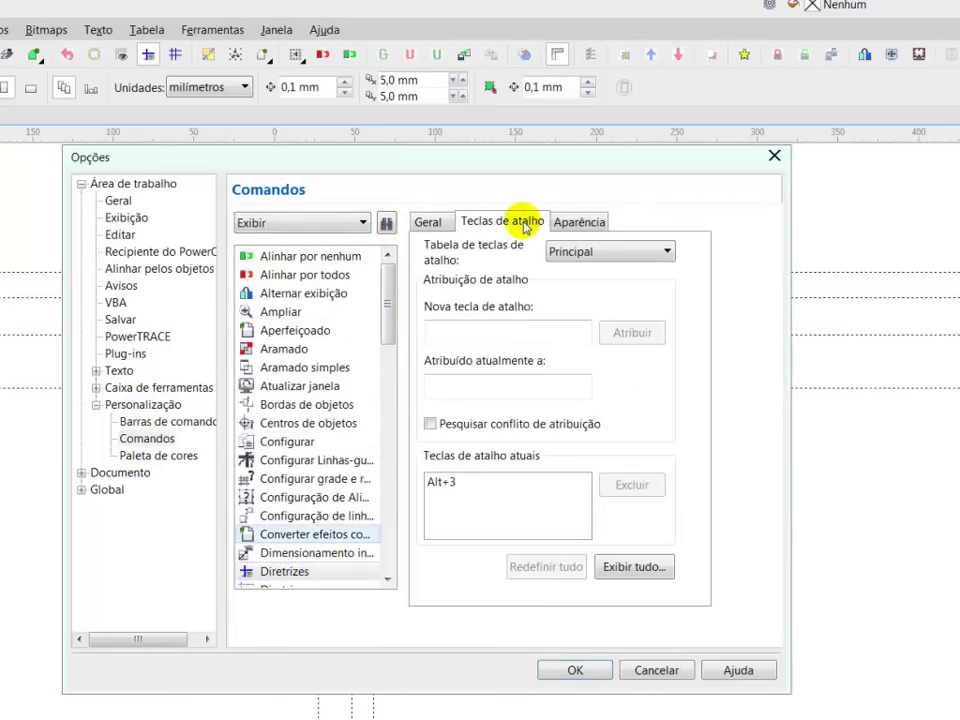
click(443, 485)
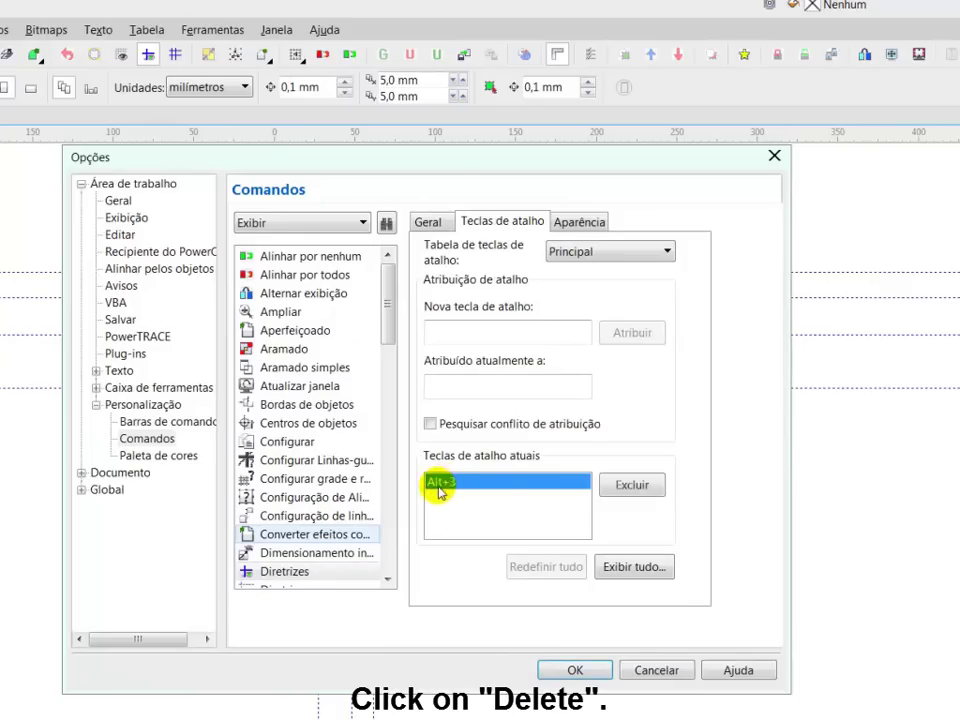
click(636, 484)
Enter Alt+4 as the new shortcut key for Diretrizes and check which command it is currently assigned to.
click(450, 329)
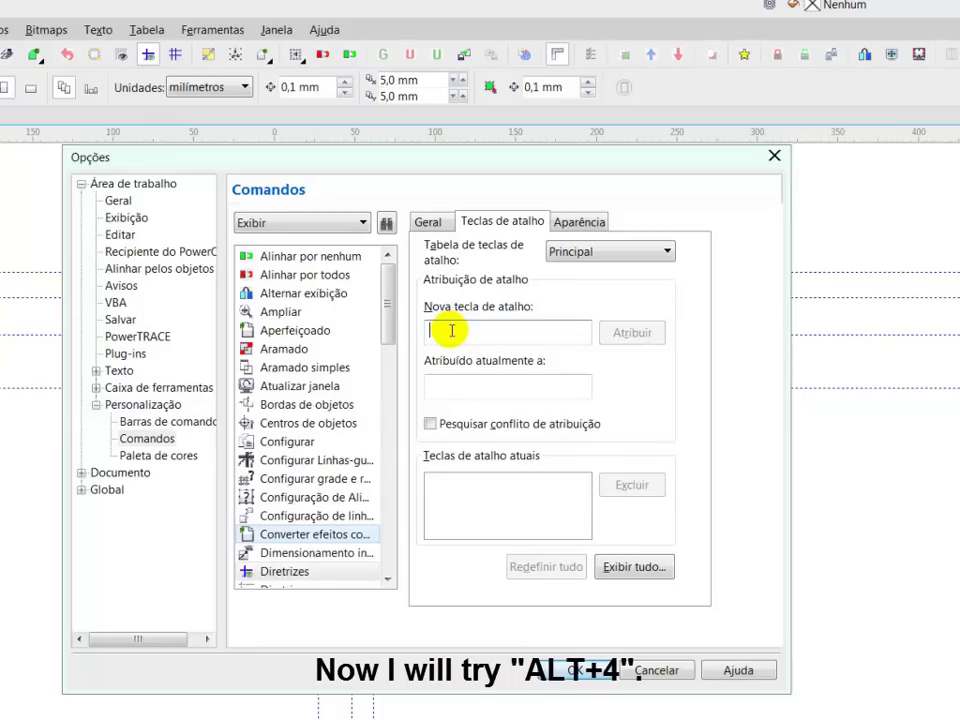
key(alt+4)
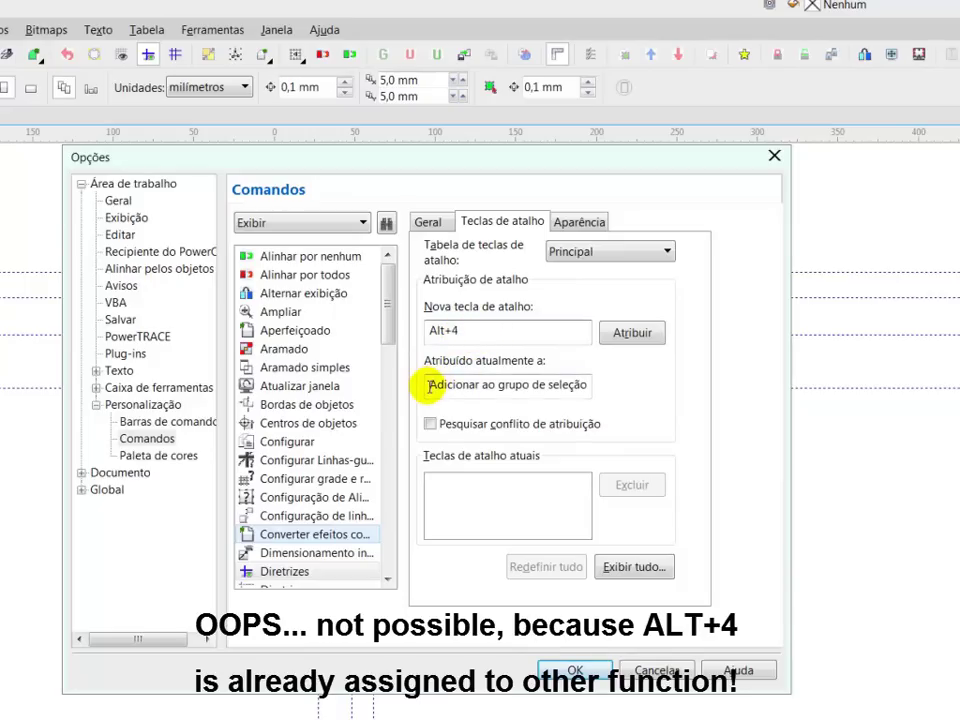
drag(430, 386, 632, 392)
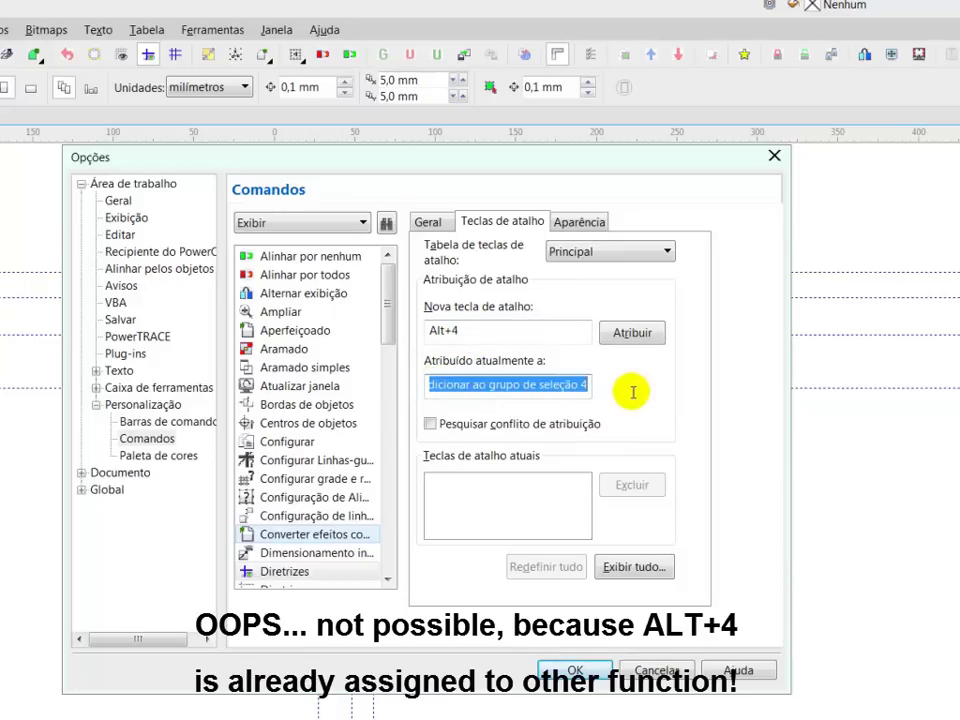
click(480, 382)
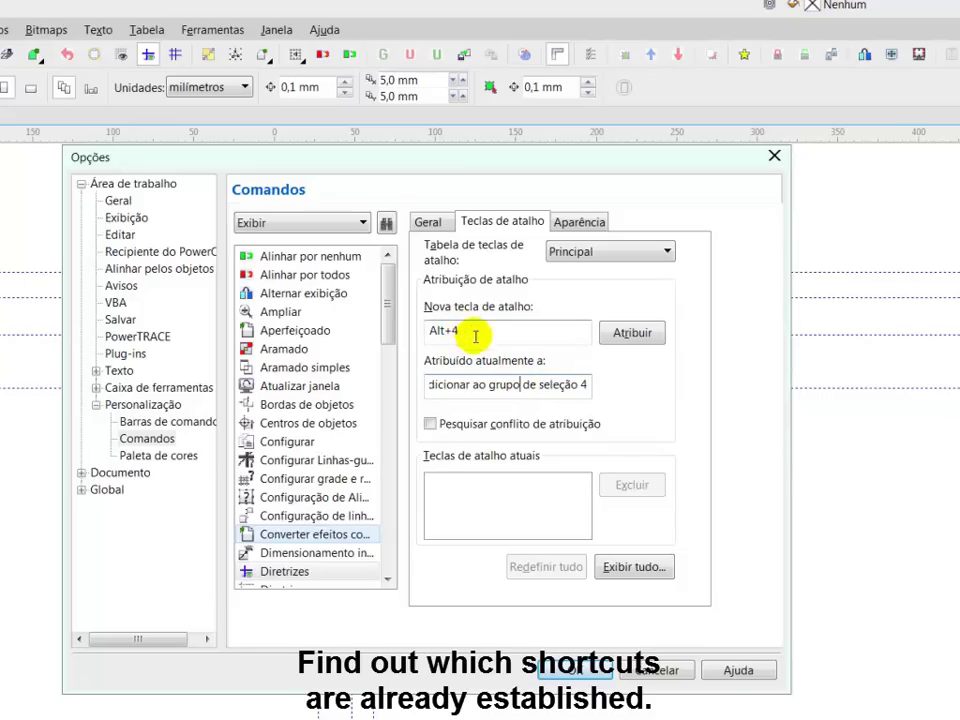
Display the full list of assigned shortcut keys and look through the combinations already in use.
click(636, 568)
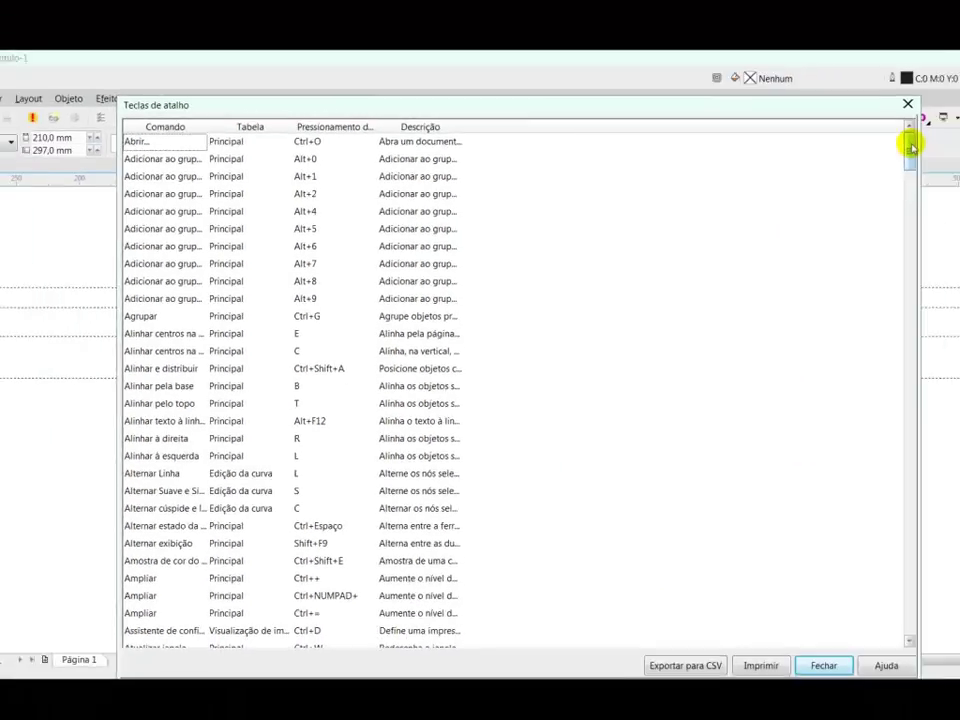
drag(911, 146, 861, 383)
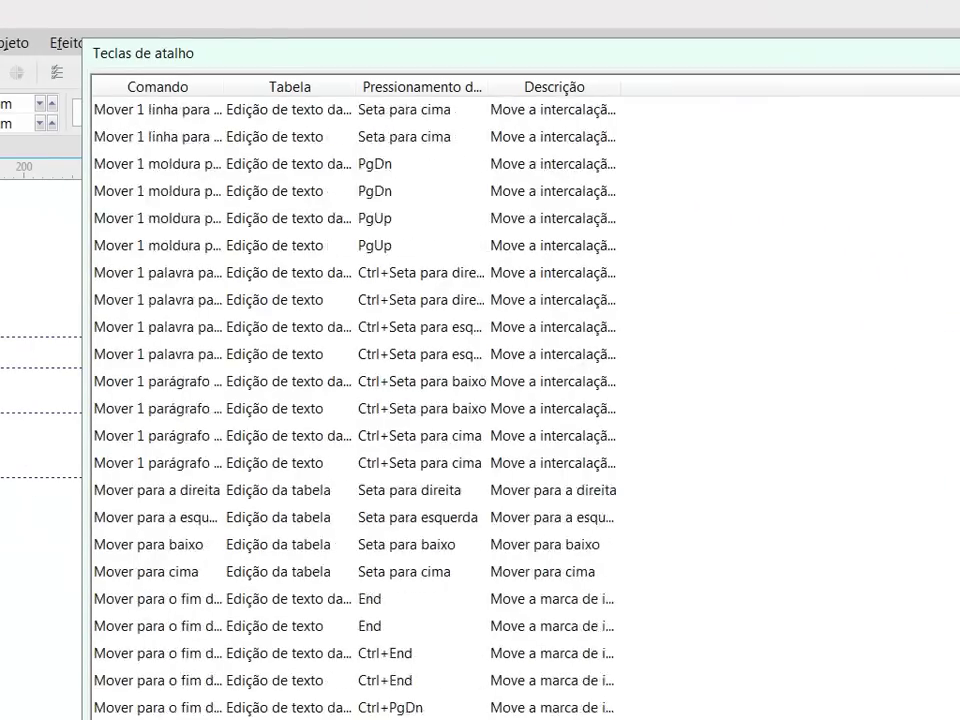
scroll(480, 400, down, 15)
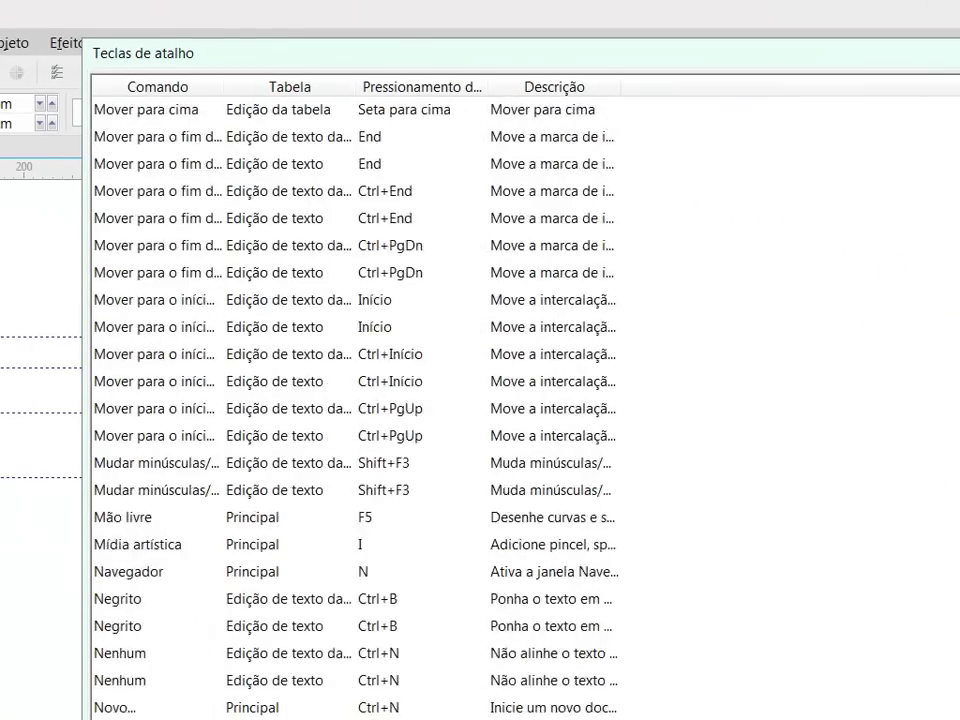
scroll(480, 400, up, 20)
scroll(480, 400, up, 20)
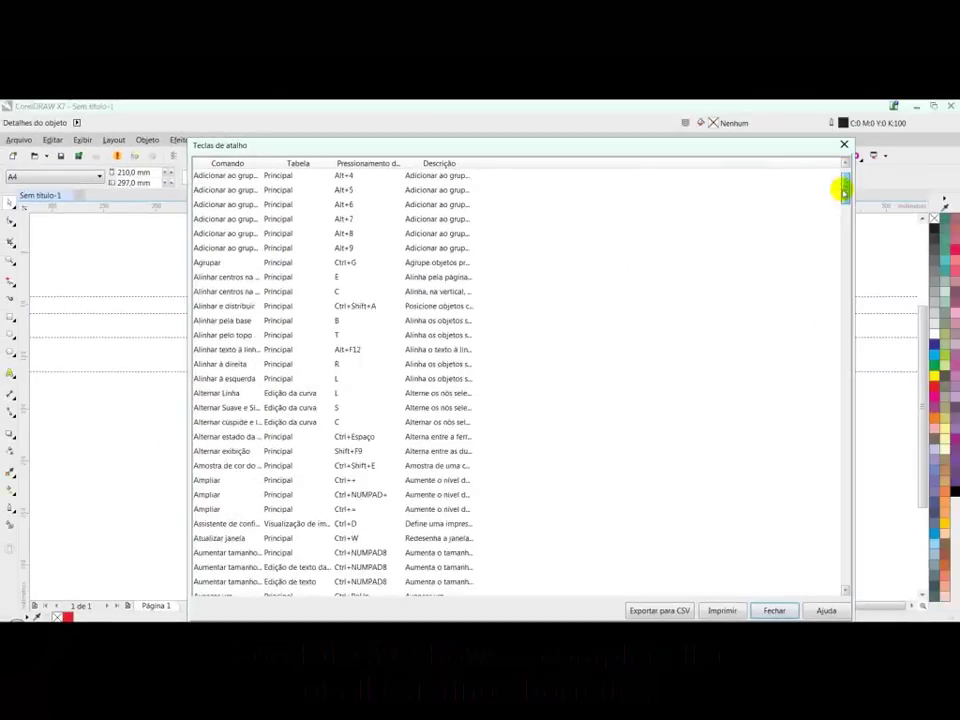
Look over the assigned shortcut key list once more and close it.
scroll(480, 400, down, 4)
scroll(480, 400, up, 4)
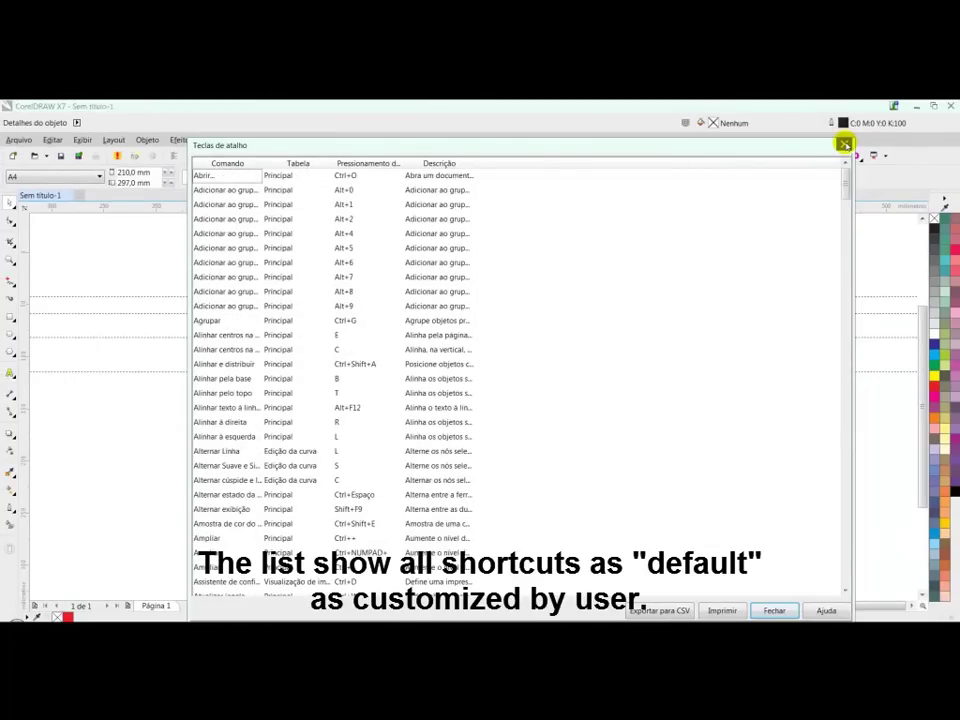
click(844, 144)
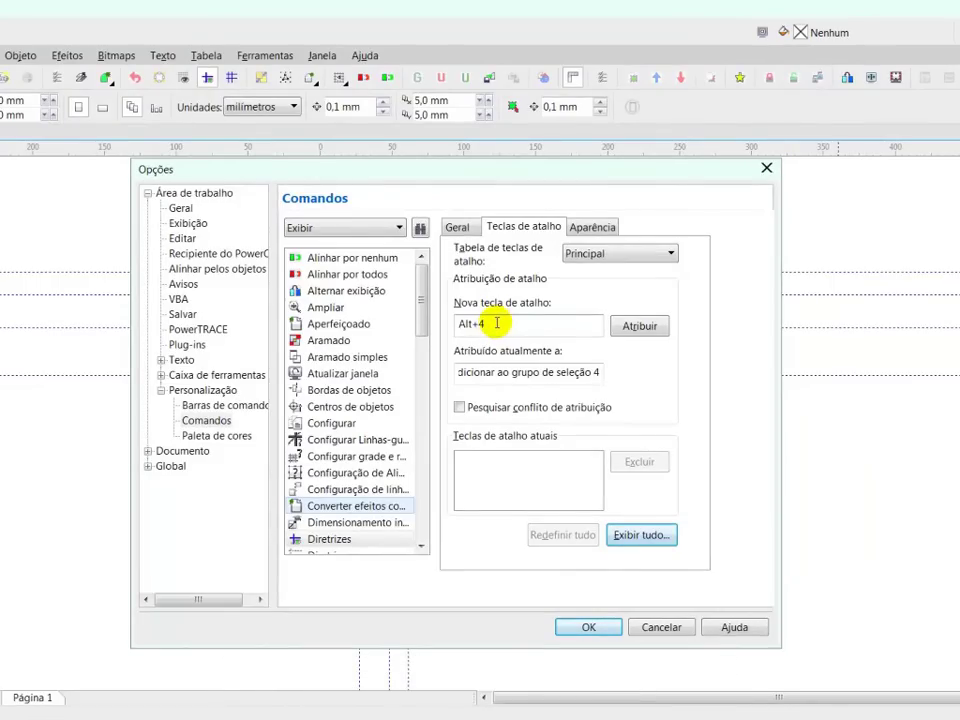
Replace the proposed Alt+4 with Alt+D,F as the shortcut for Diretrizes, assign it and apply the options.
drag(489, 324, 422, 317)
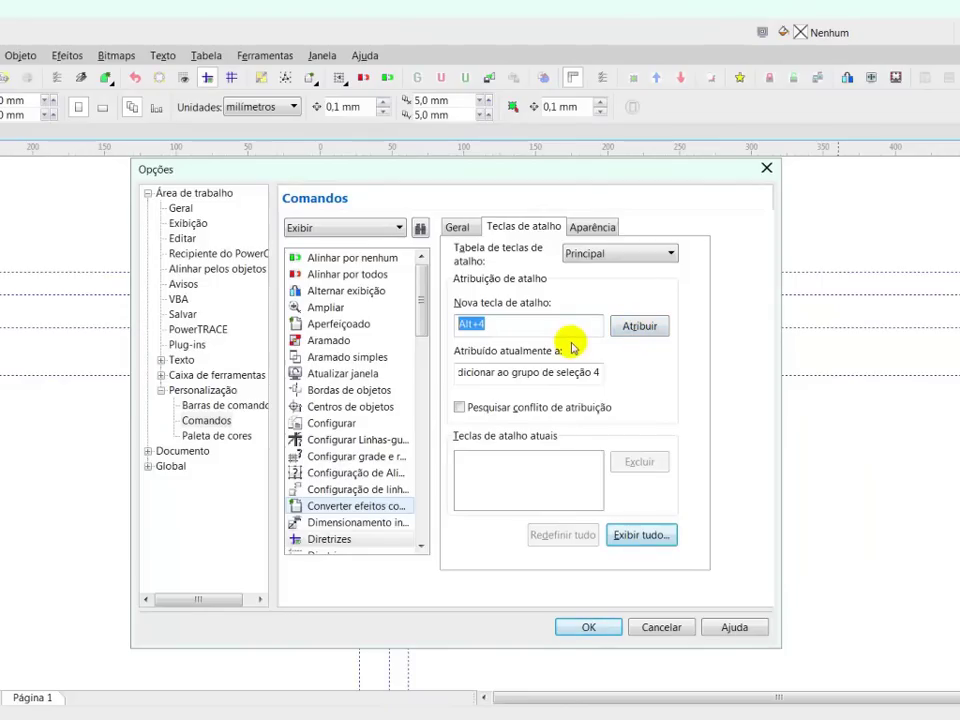
key(BackSpace)
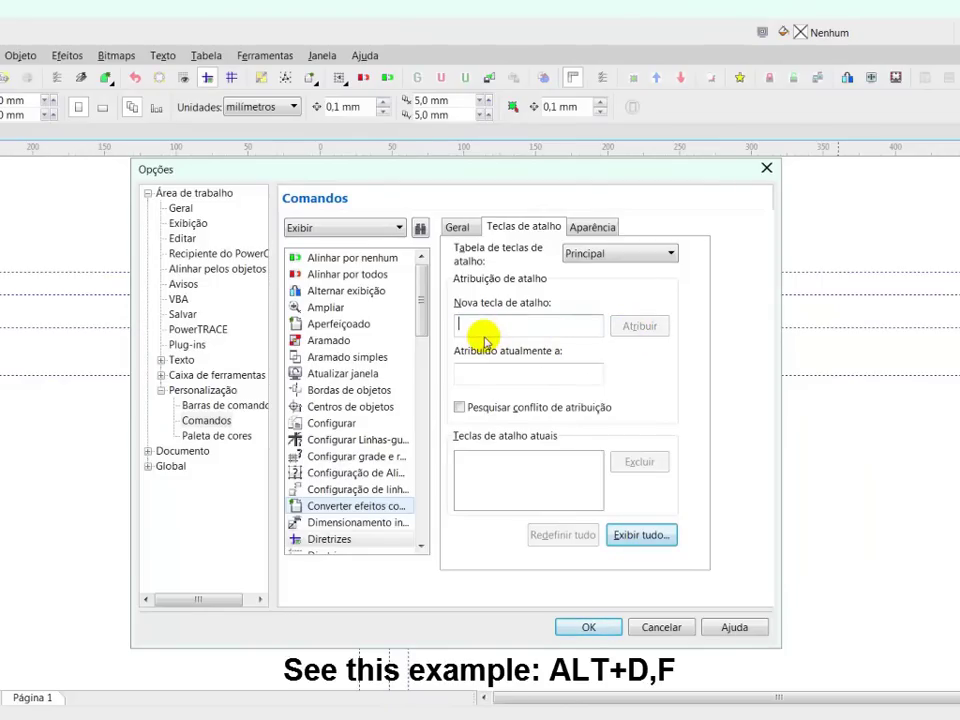
key(alt+d)
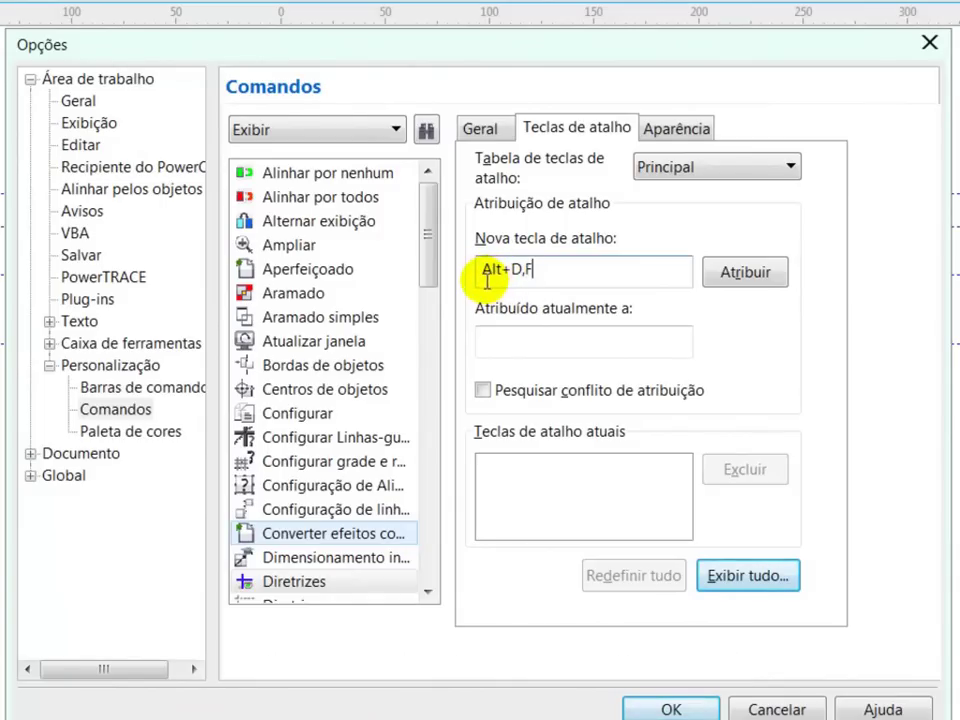
click(745, 273)
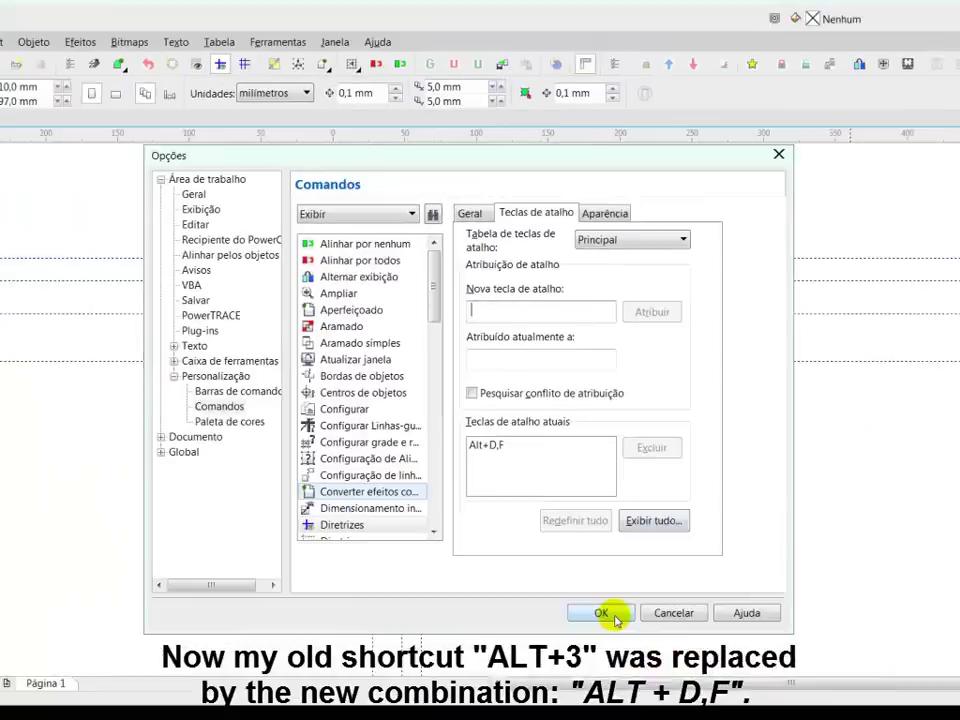
click(671, 708)
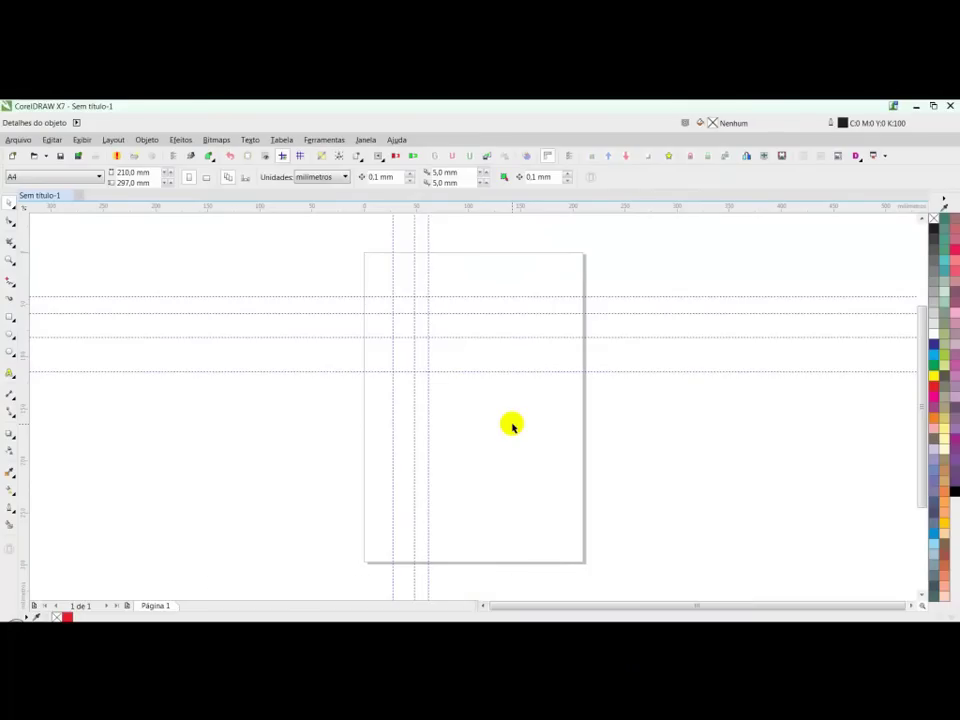
Test the Alt+D,F shortcut by hiding and showing the guidelines, and look for the shortcut among the Exibir commands.
key(alt+d)
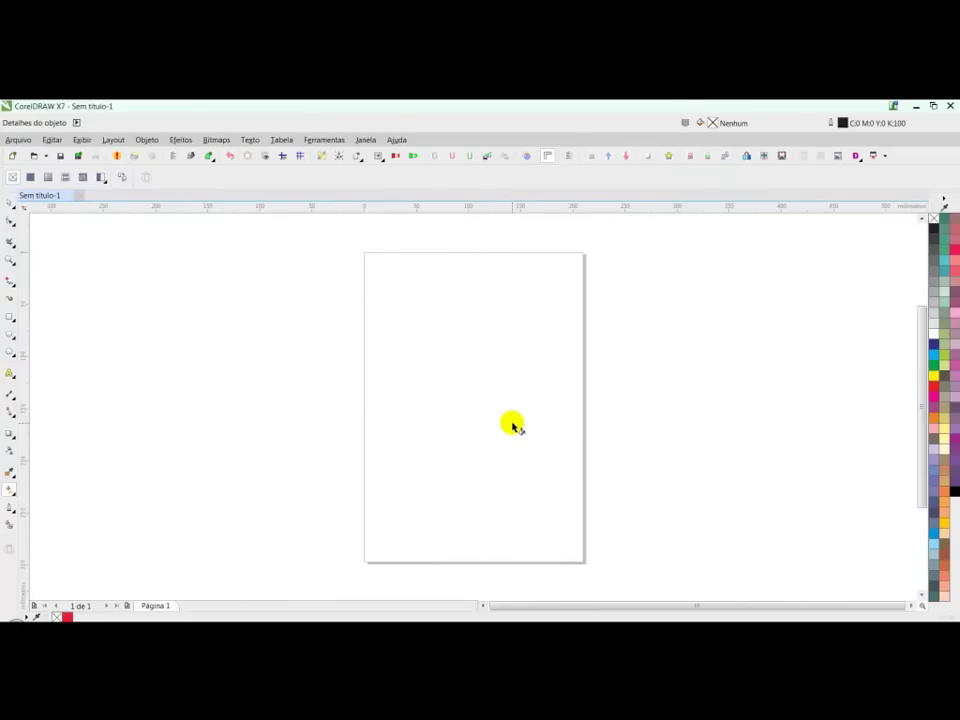
key(alt+d)
key(f)
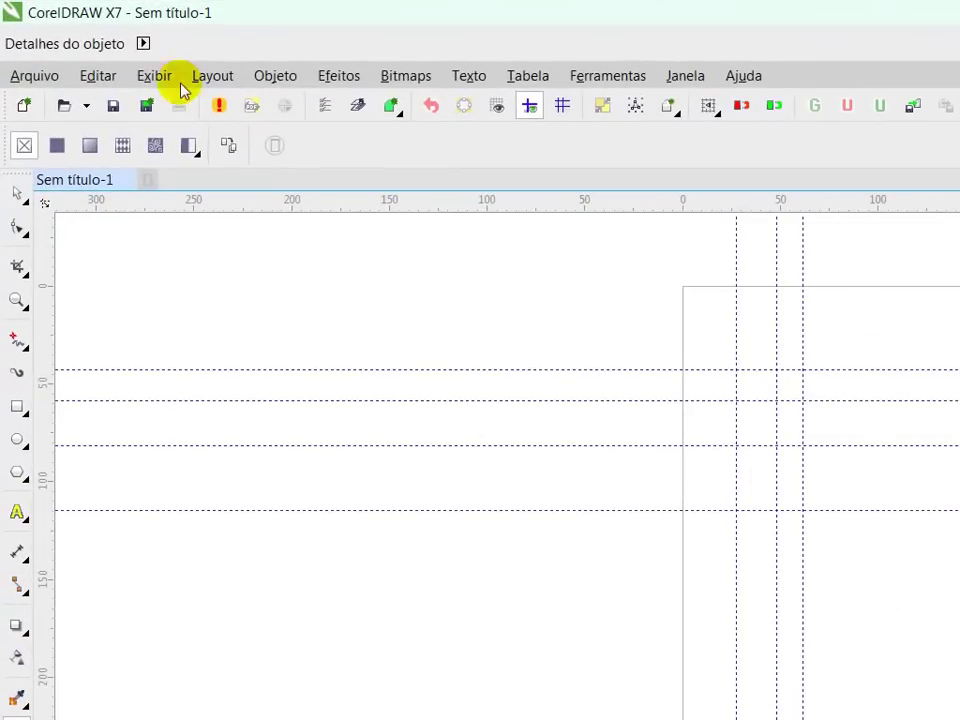
click(98, 76)
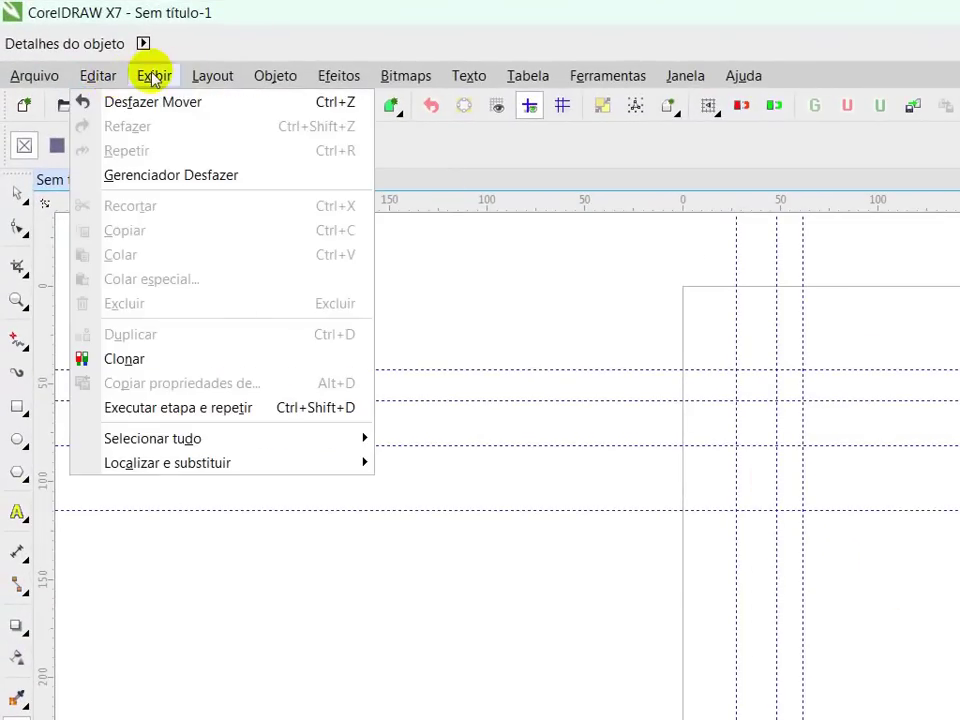
mouse_move(152, 78)
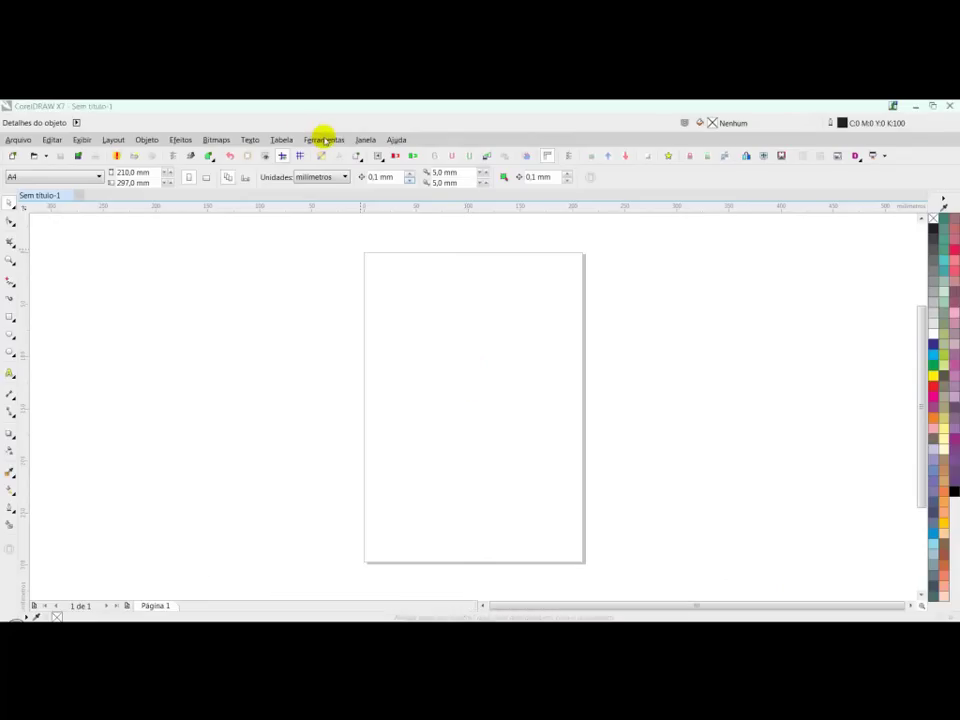
Set the user interface language to English-US in the Global options.
click(324, 140)
click(330, 154)
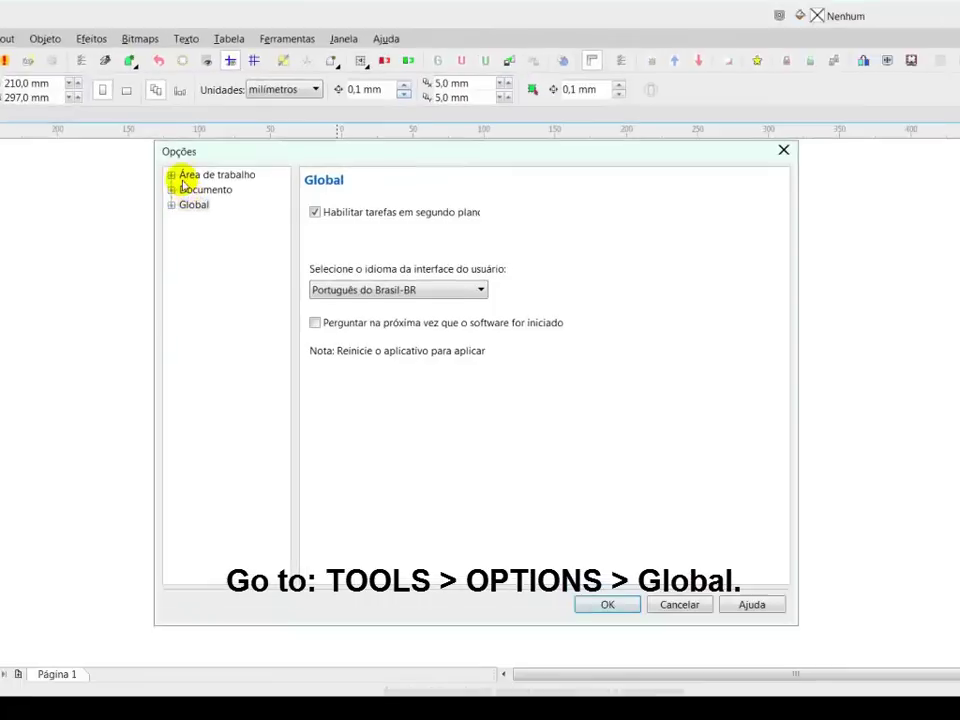
click(239, 240)
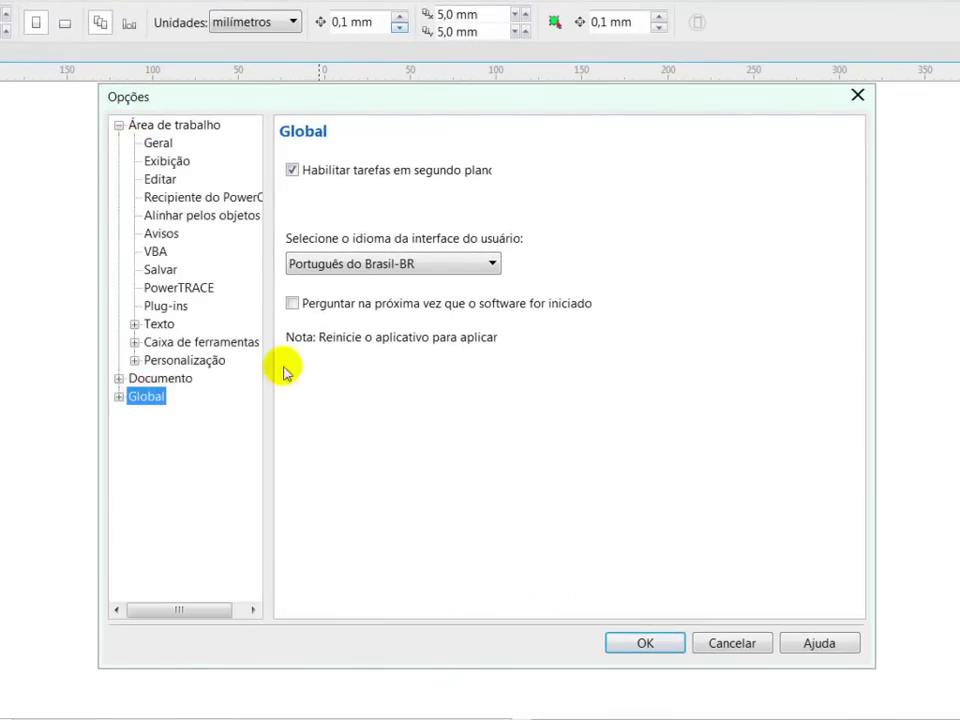
click(493, 265)
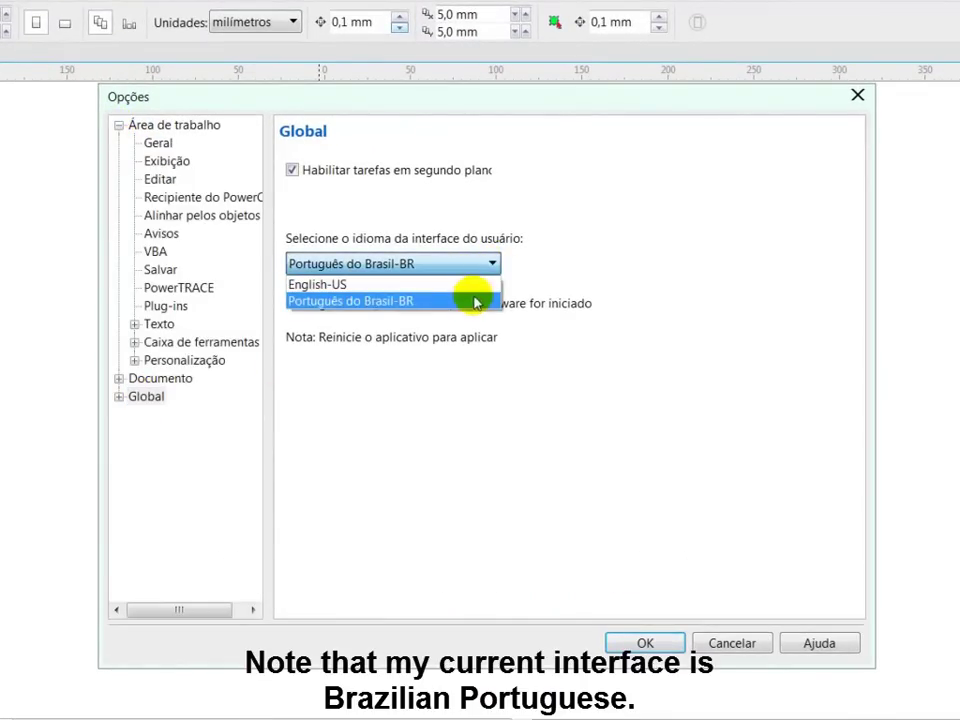
click(420, 302)
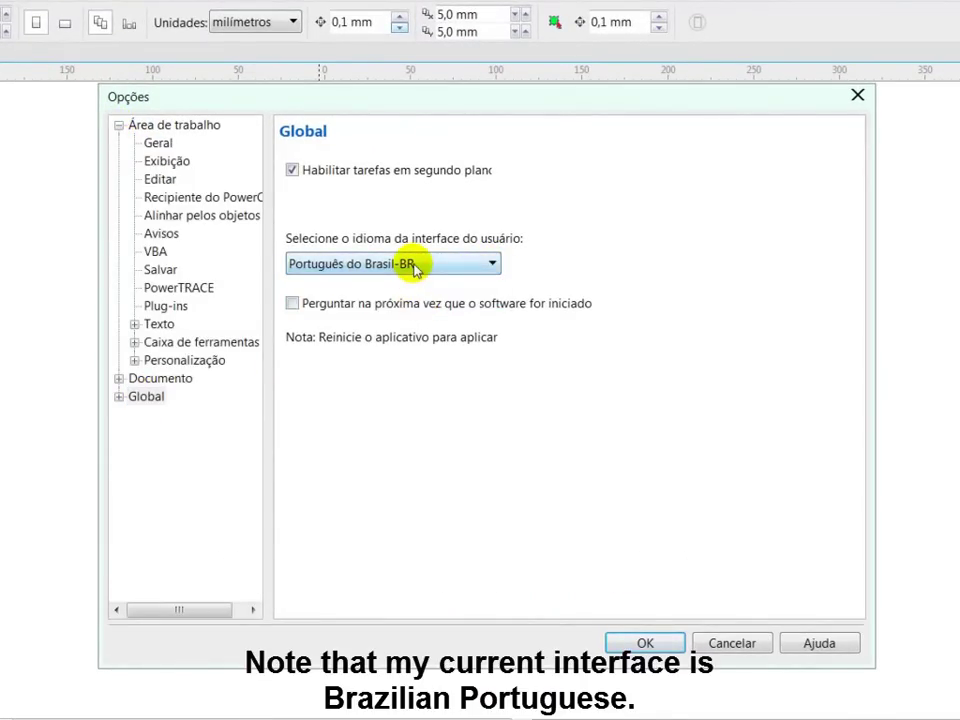
click(416, 268)
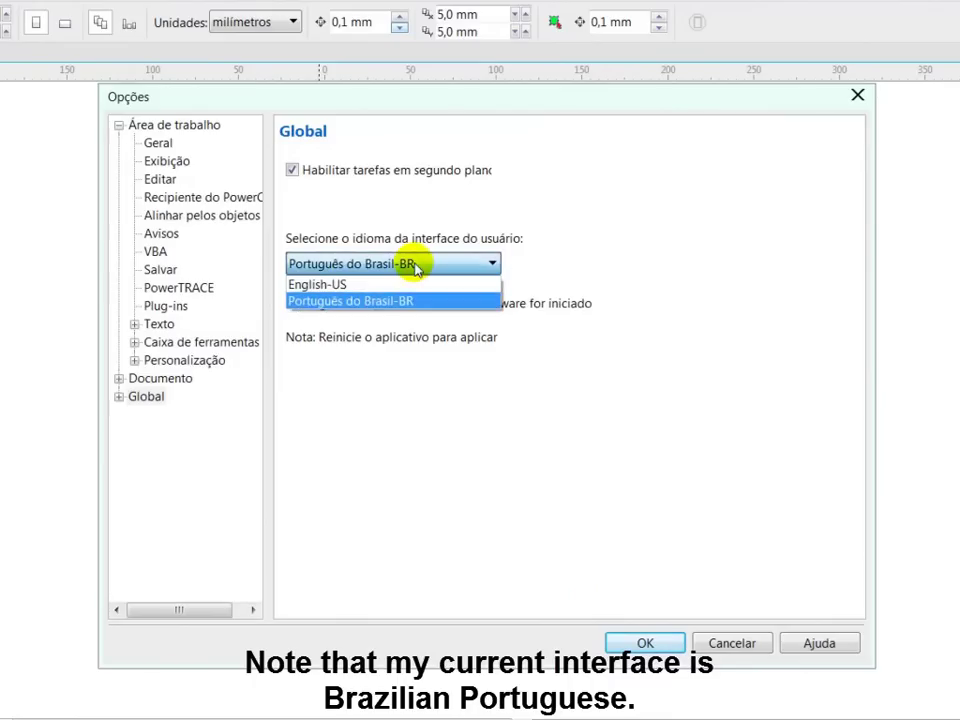
click(317, 285)
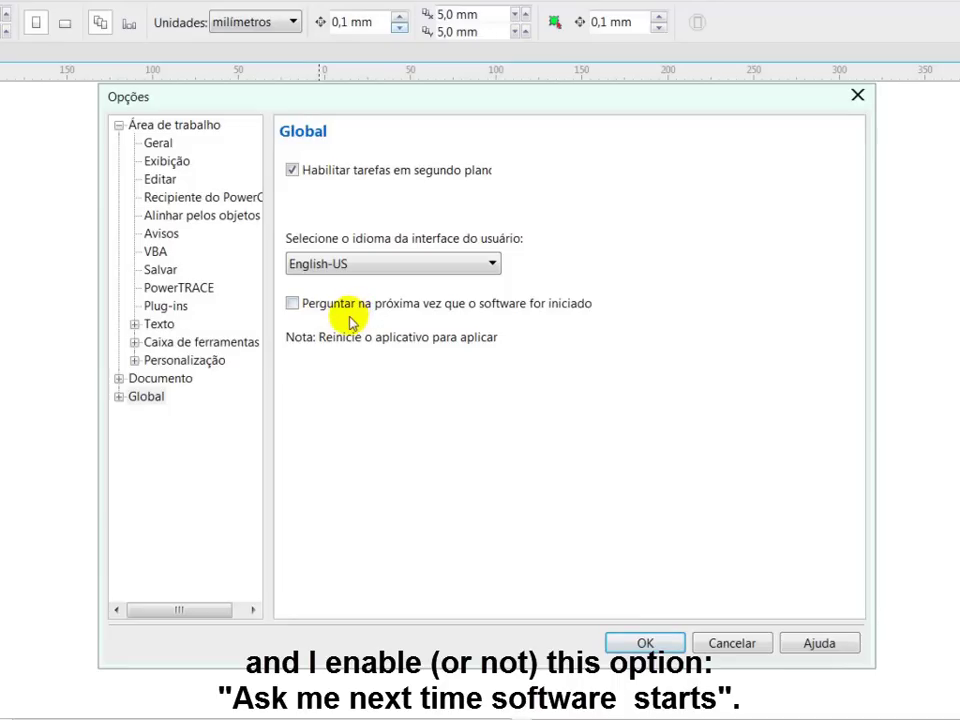
Try the option to ask for the language at the next start, leave it disabled and apply the options.
click(292, 305)
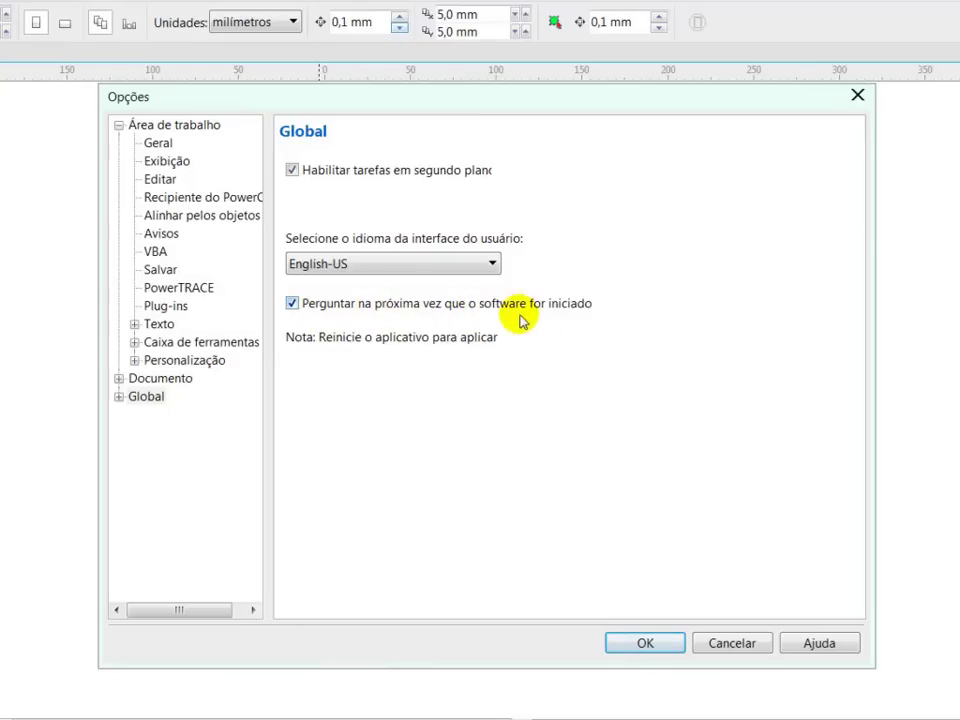
click(291, 303)
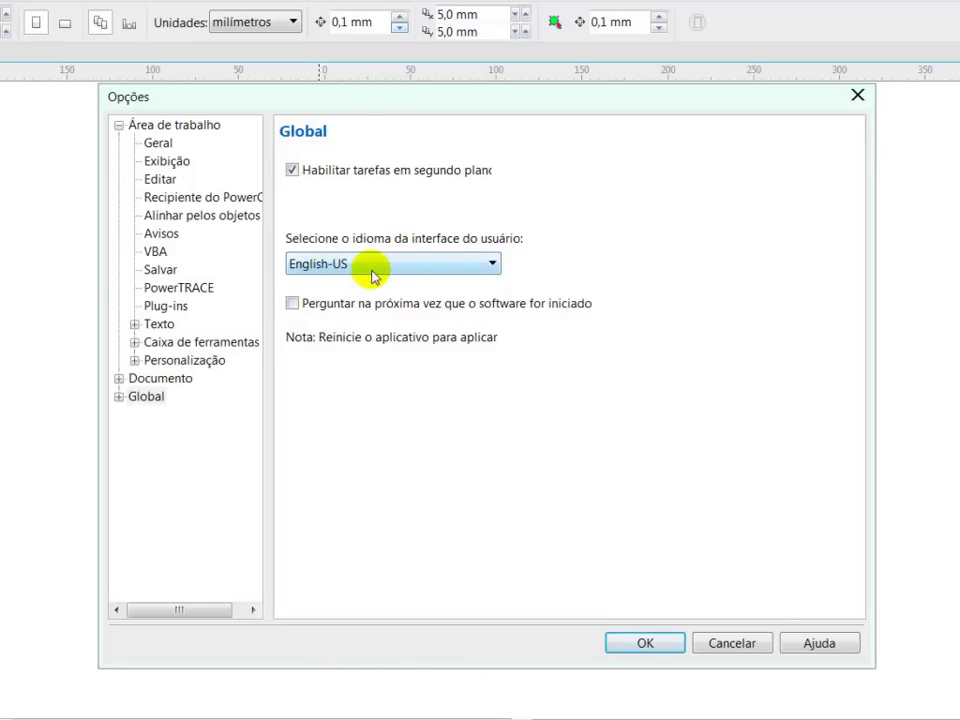
click(645, 643)
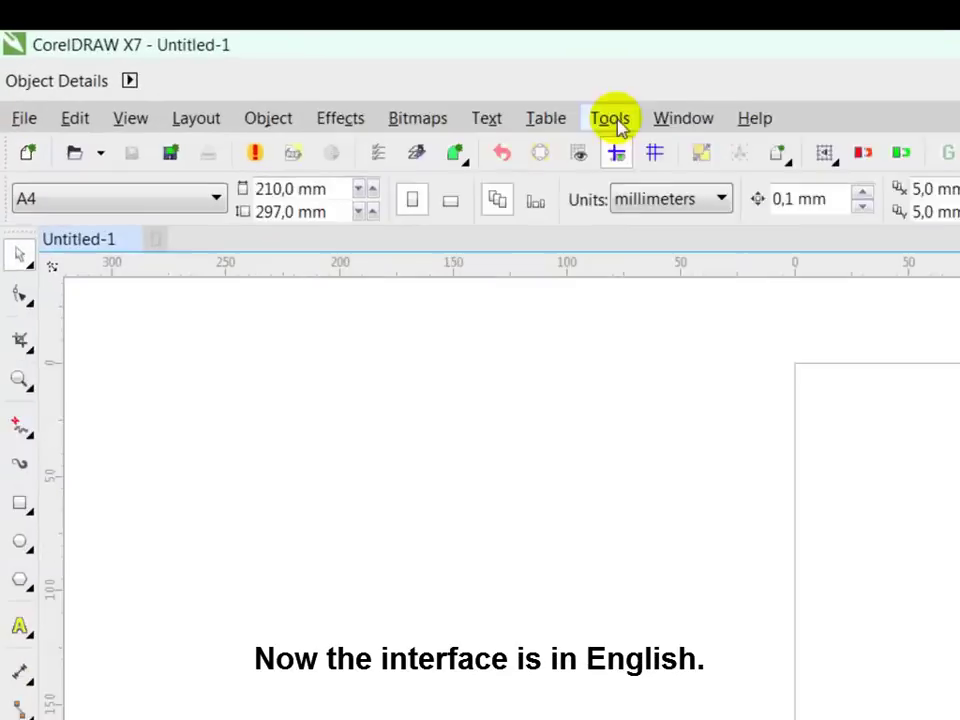
Open the program options in the English interface.
click(280, 140)
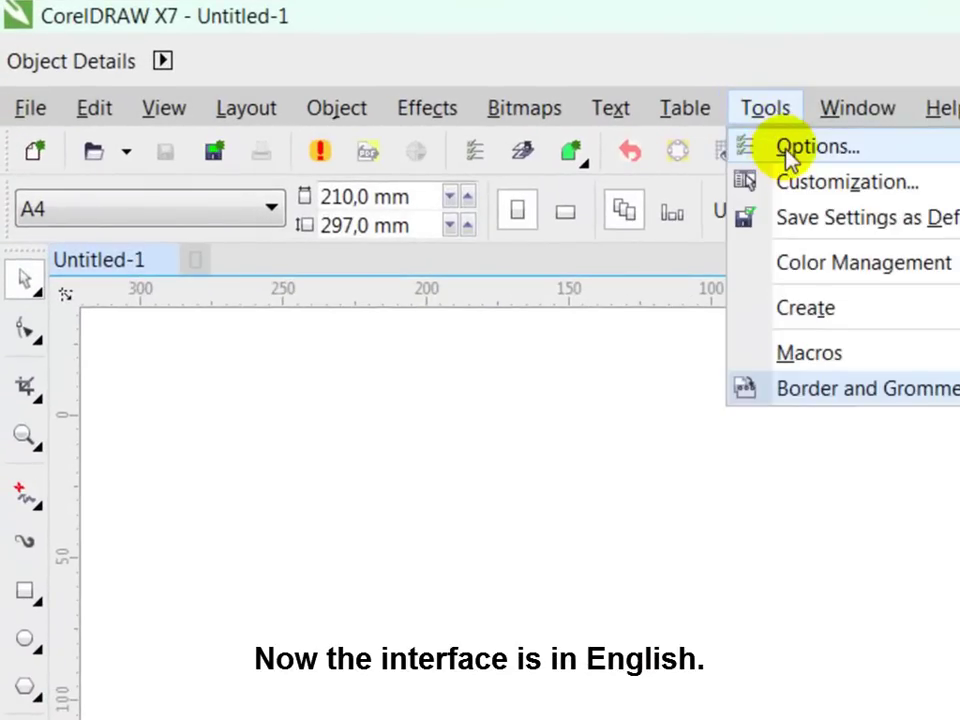
click(786, 150)
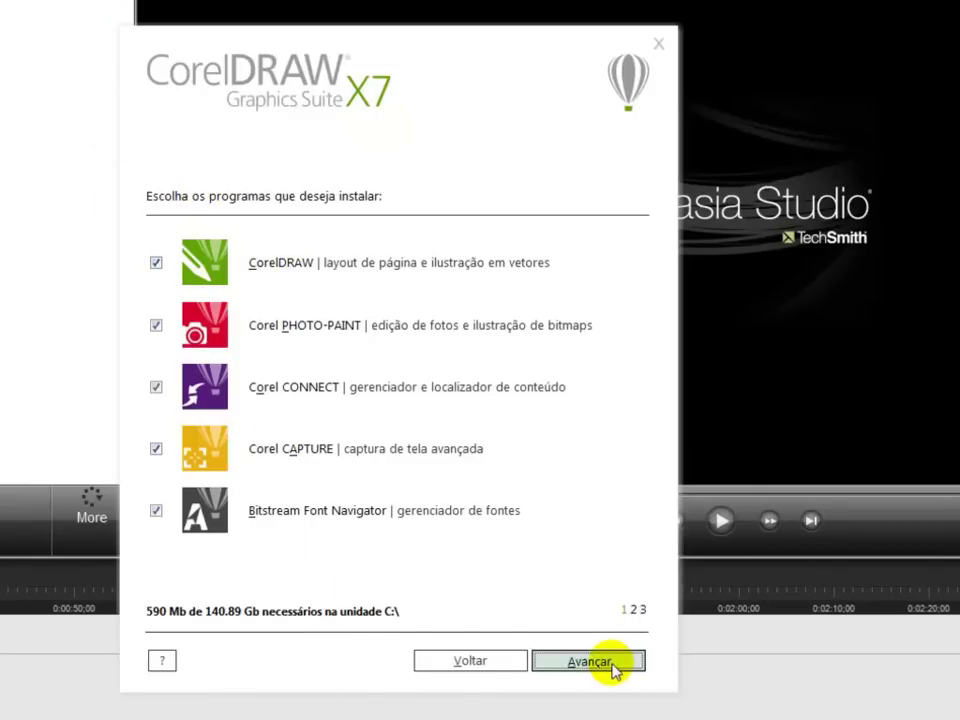
In the CorelDRAW Graphics Suite X7 installer, review the text editing tool languages and the utilities included on the program features page.
click(590, 662)
click(455, 298)
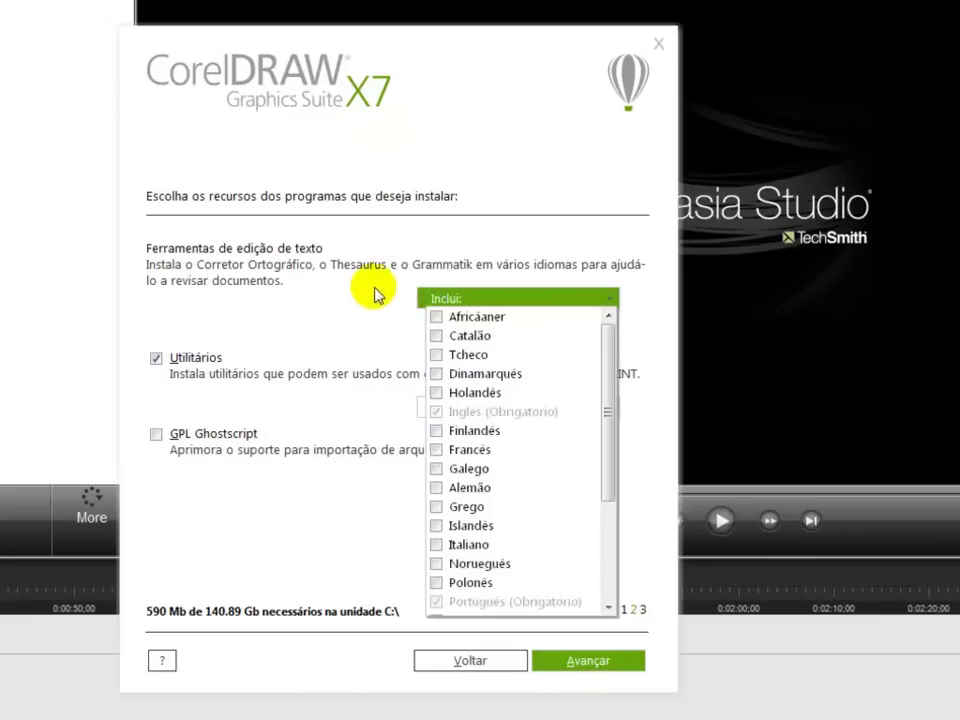
click(360, 317)
click(600, 302)
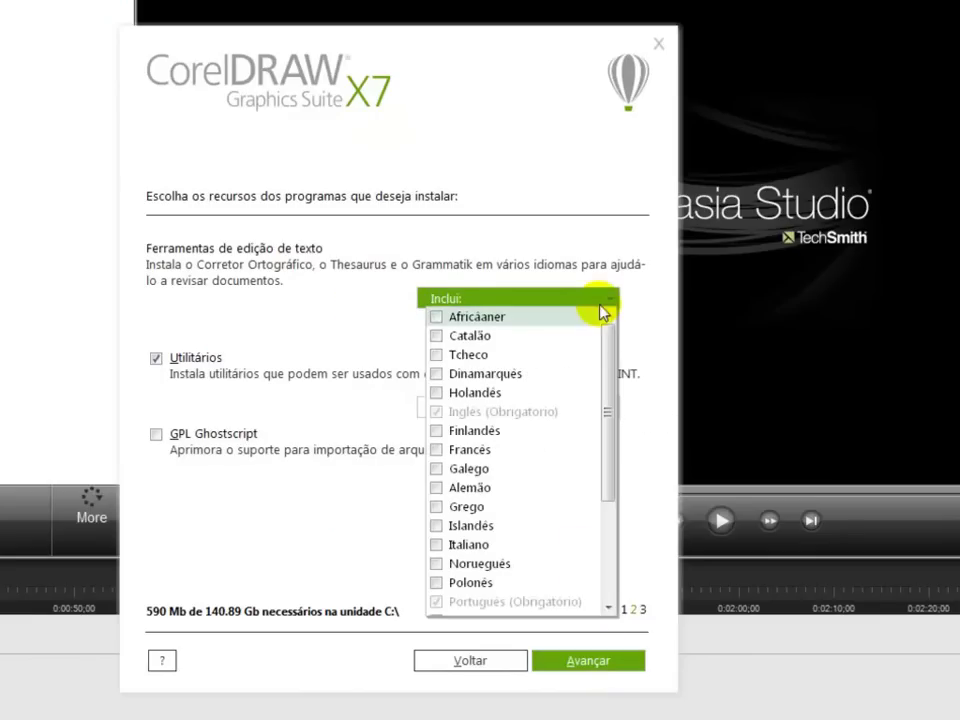
drag(606, 349, 606, 395)
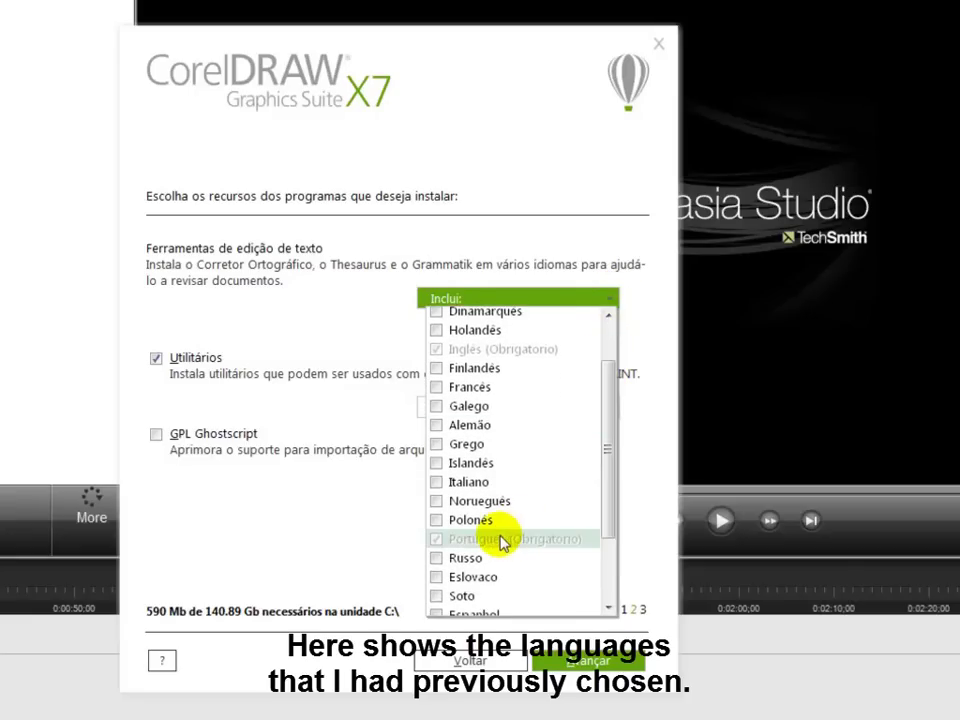
drag(606, 482, 615, 422)
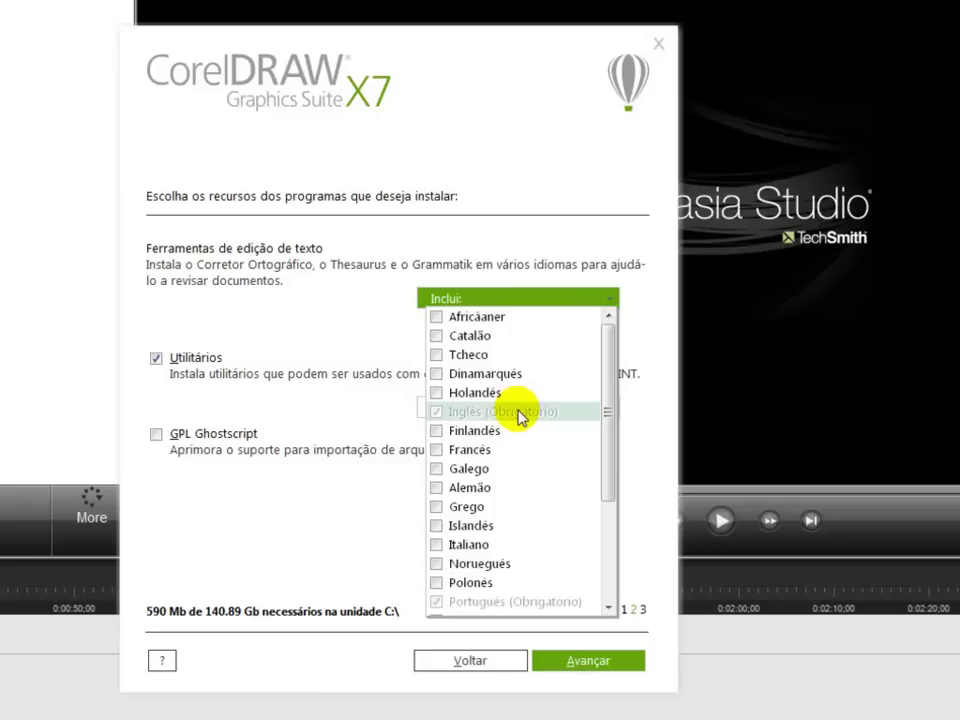
click(313, 316)
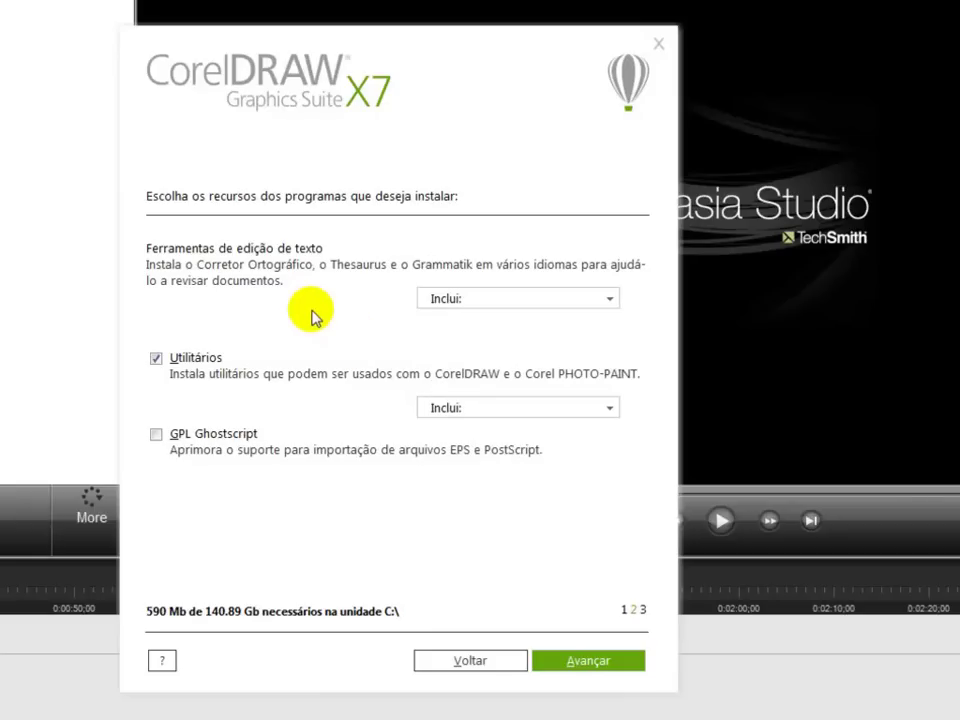
click(600, 407)
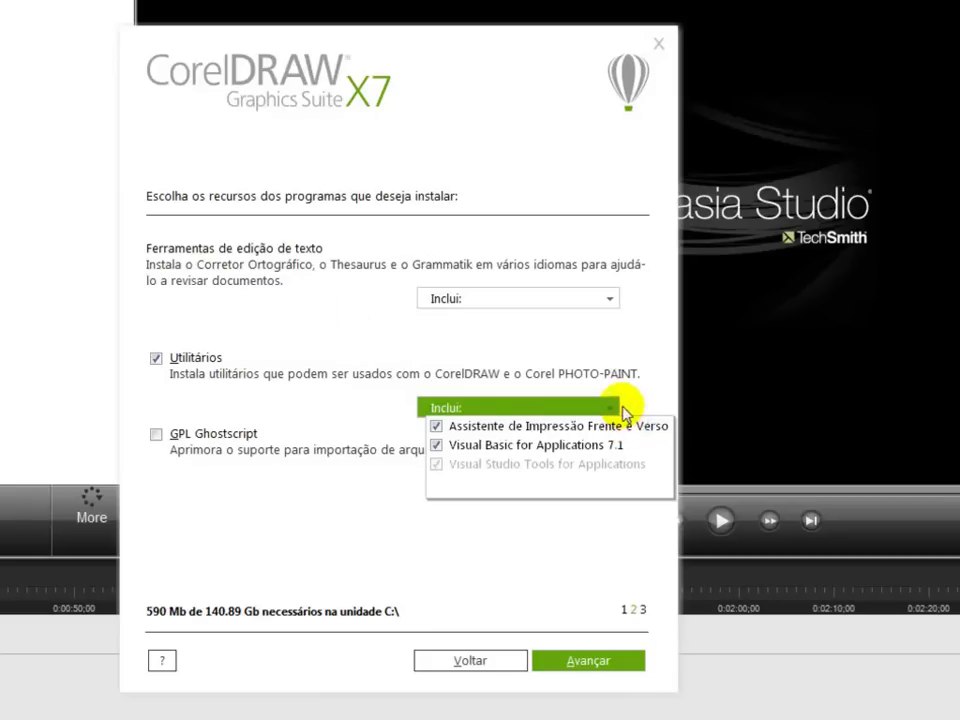
click(356, 333)
Continue to the installer's product languages, include Inglês and Português Brasileiro, and start the installation.
click(576, 665)
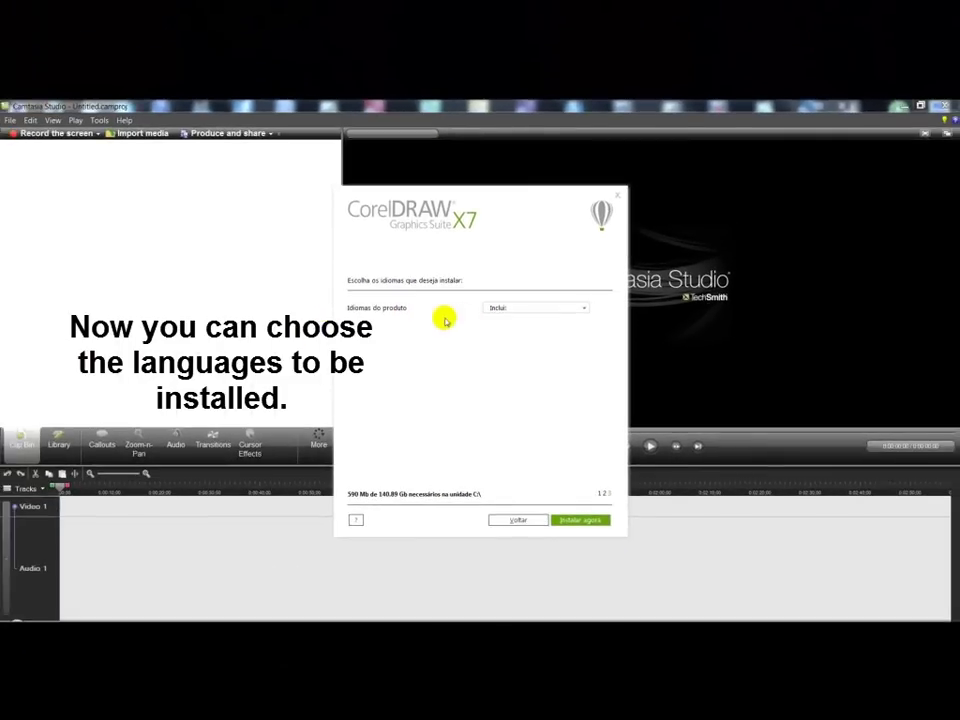
click(595, 258)
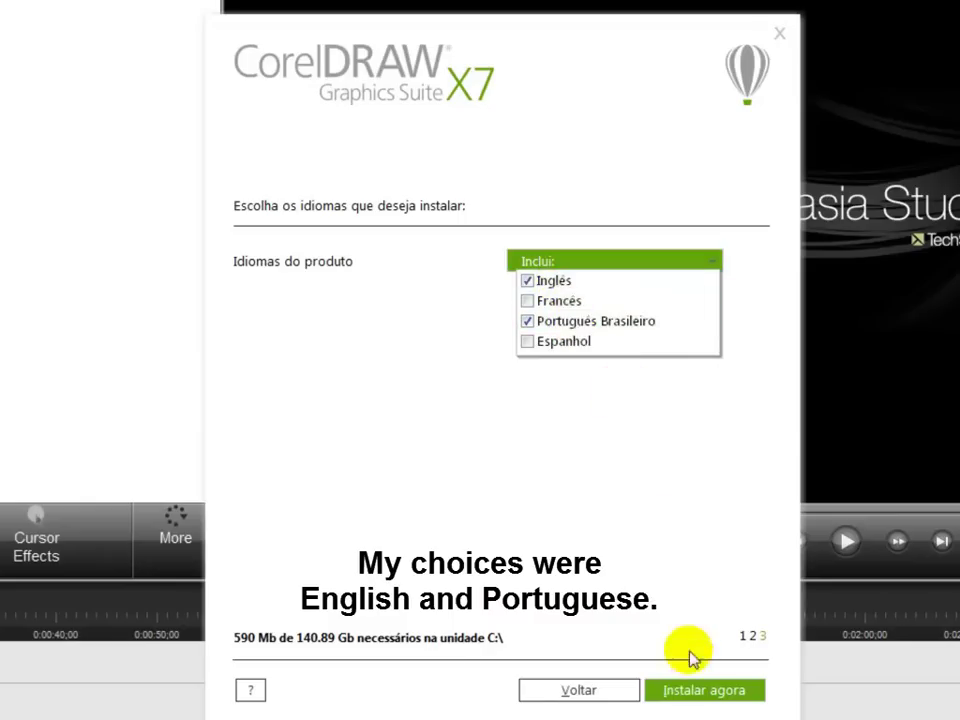
click(707, 692)
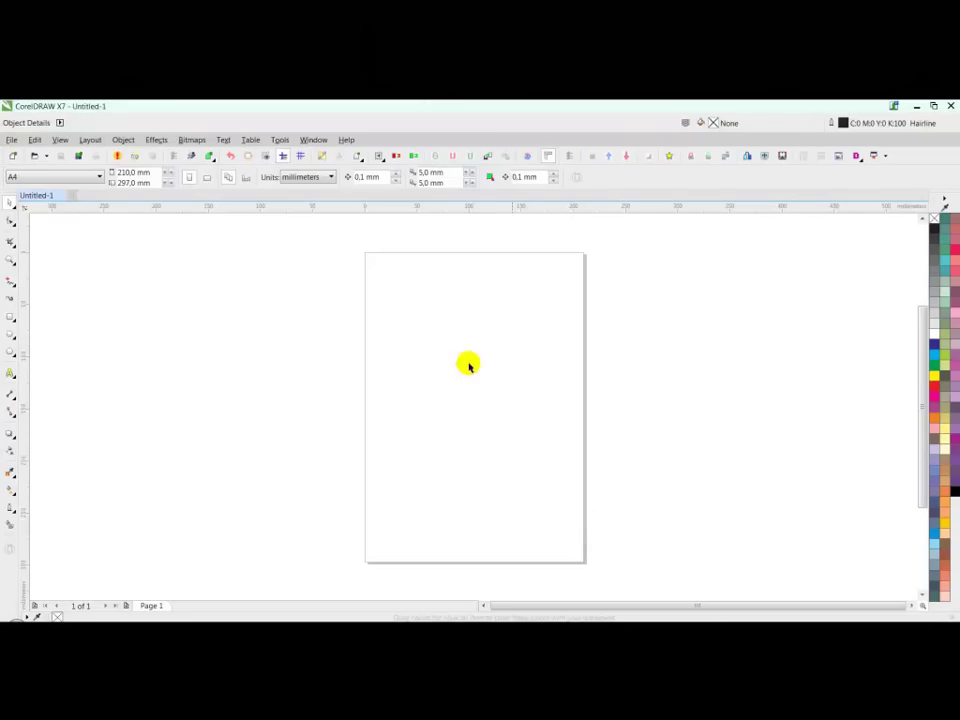
Set the user interface language to Português do Brasil-BR in the global options and restart CorelDRAW.
click(281, 140)
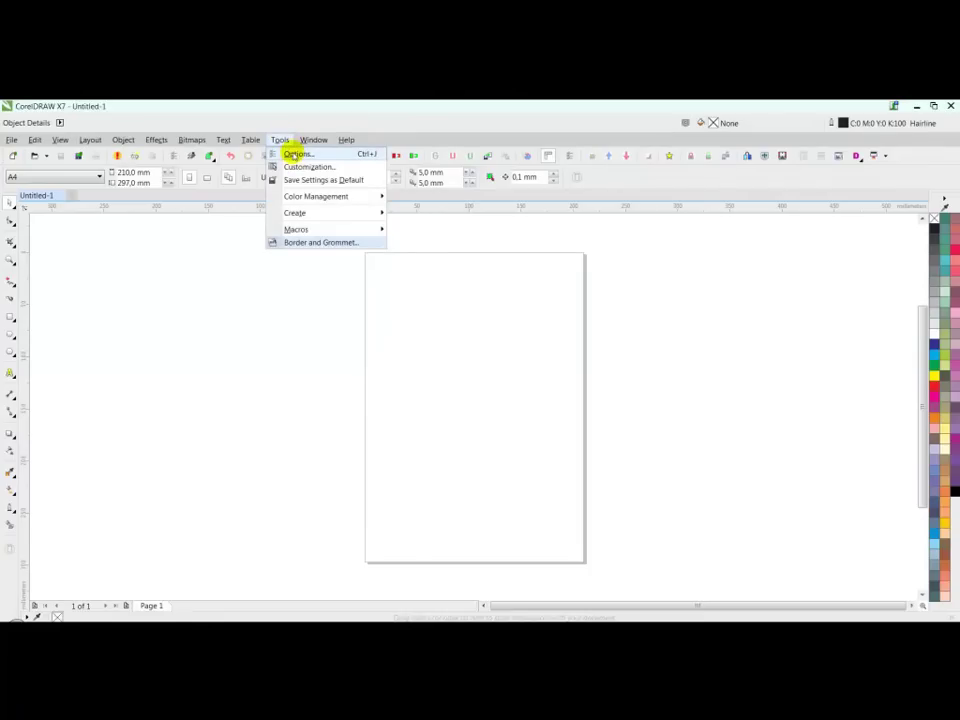
click(294, 154)
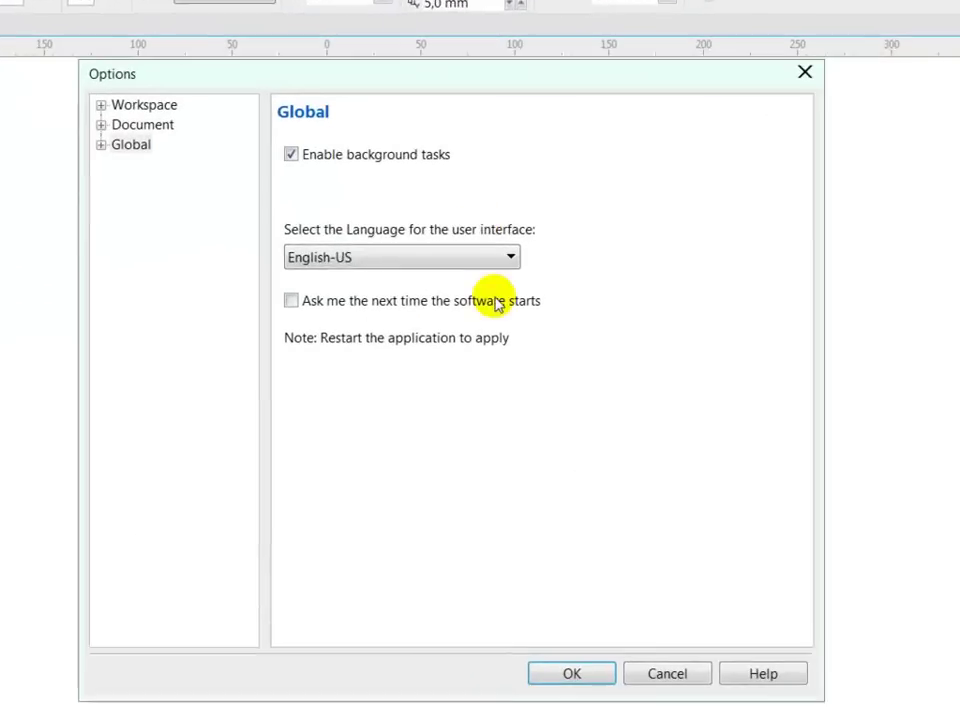
click(468, 324)
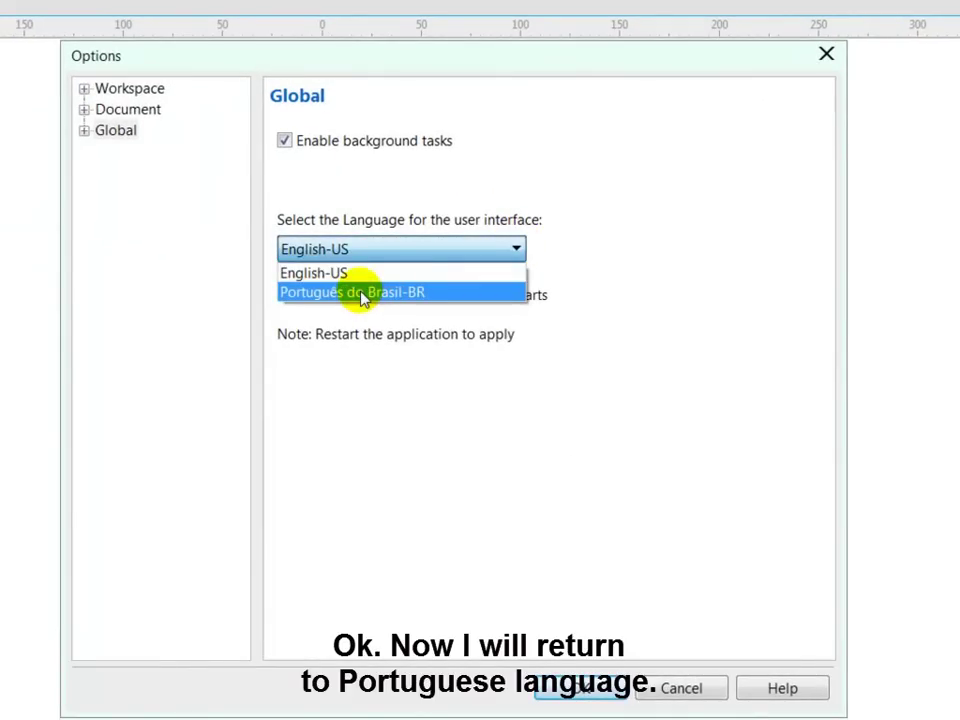
click(362, 293)
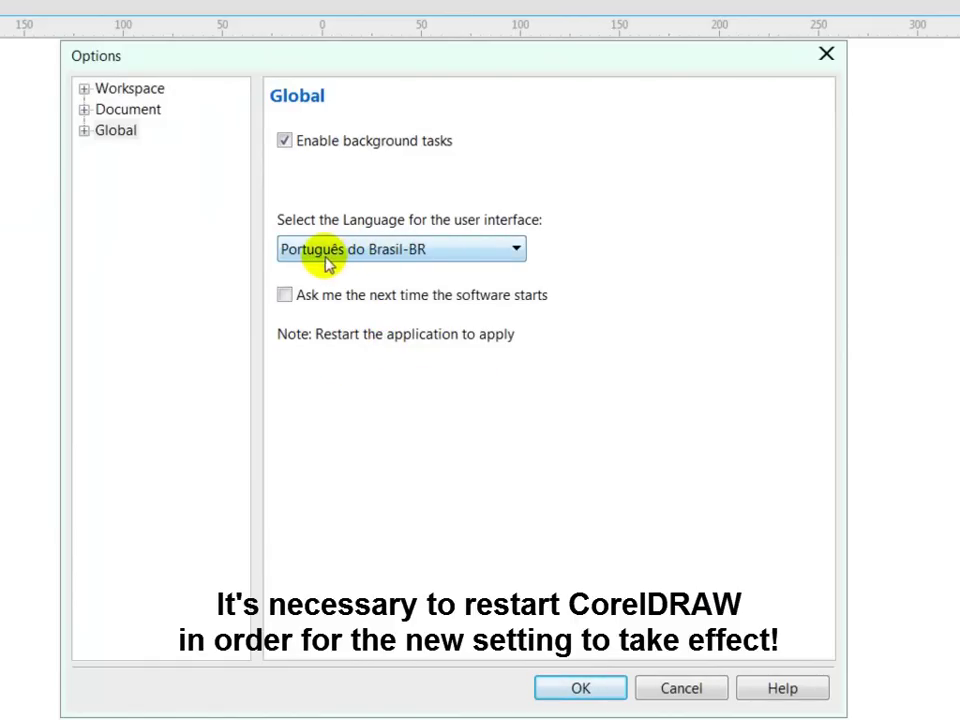
click(584, 688)
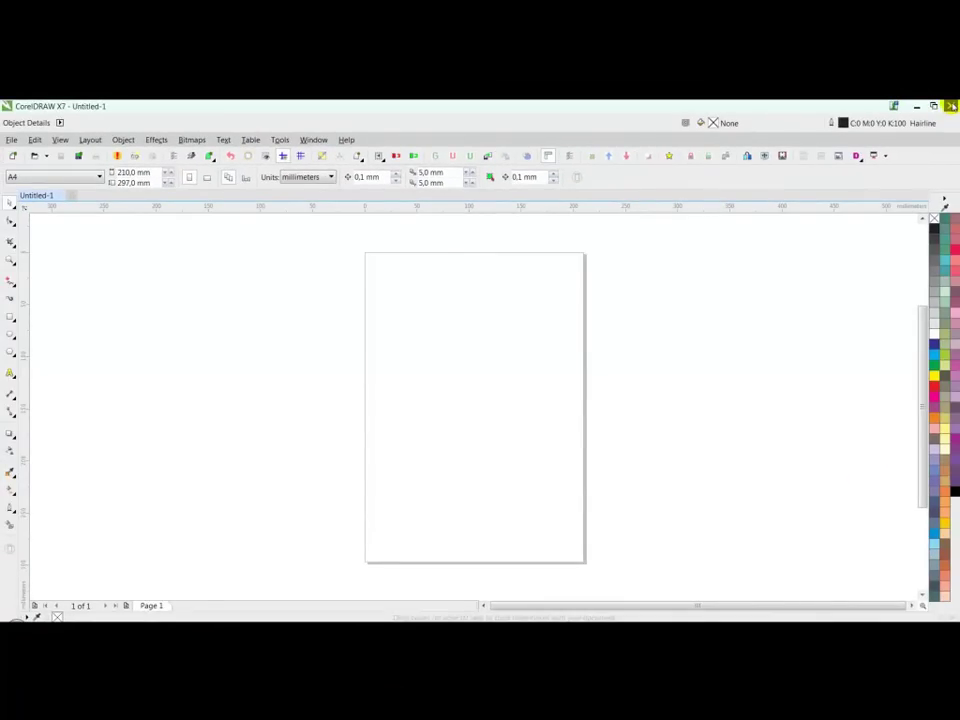
click(951, 106)
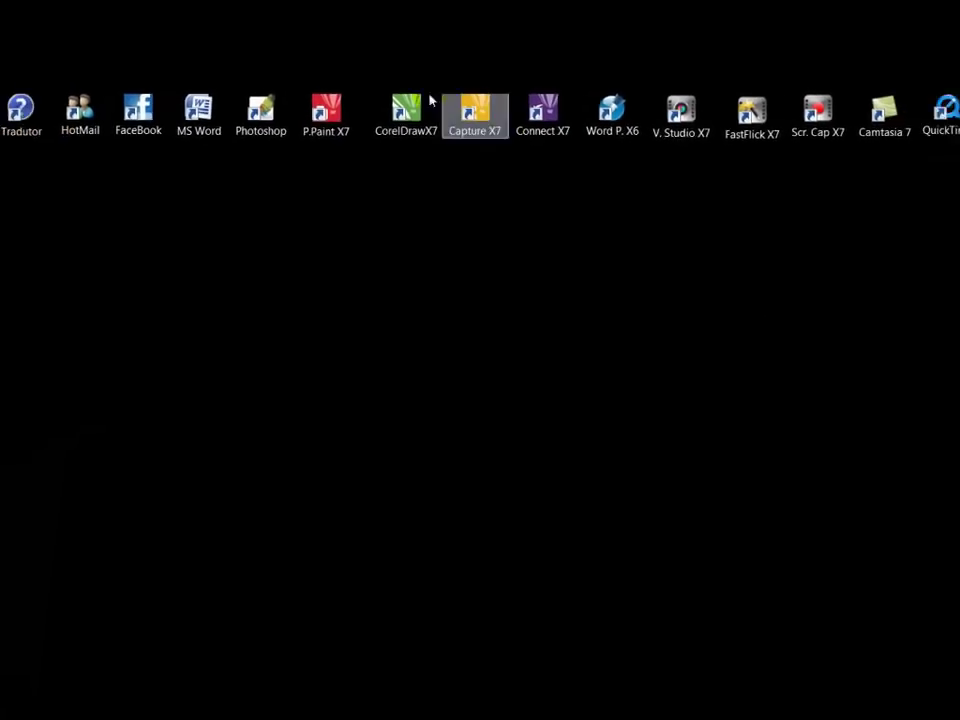
double_click(392, 107)
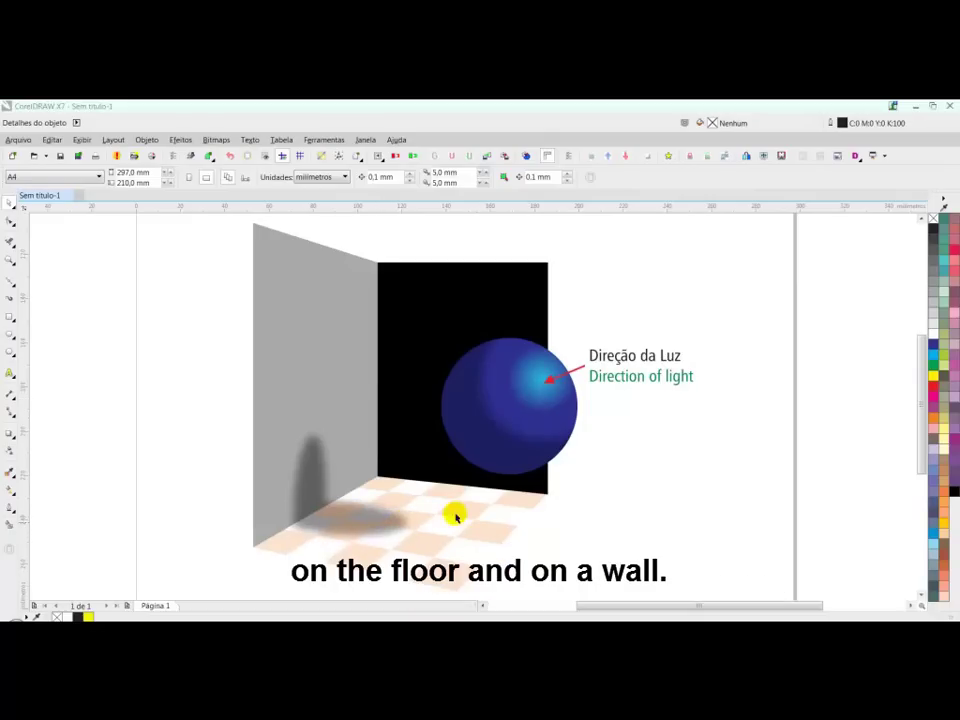
mouse_move(316, 450)
mouse_down()
mouse_move(317, 400)
mouse_move(487, 479)
mouse_move(531, 412)
mouse_up()
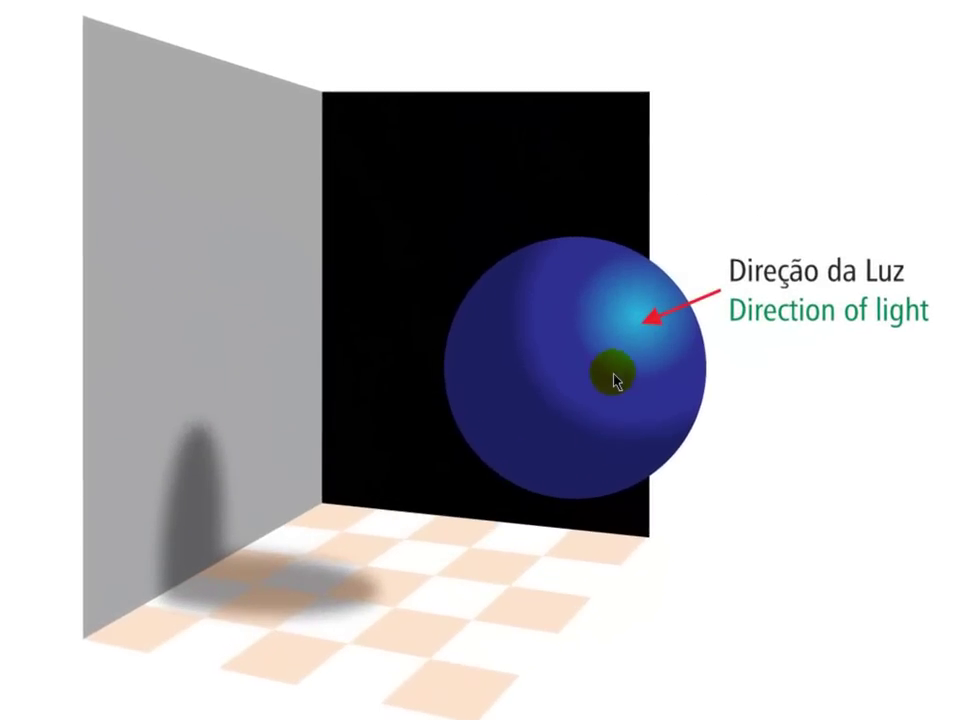
drag(616, 380, 605, 406)
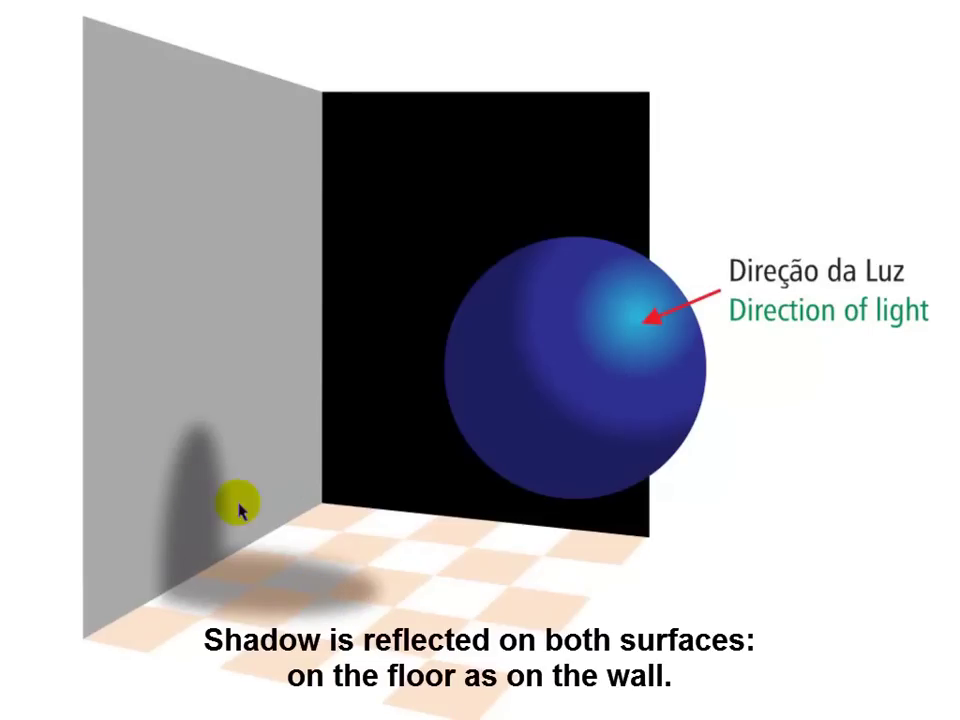
Try casting an interactive drop shadow from the bottom of the blue sphere and undo it.
click(589, 450)
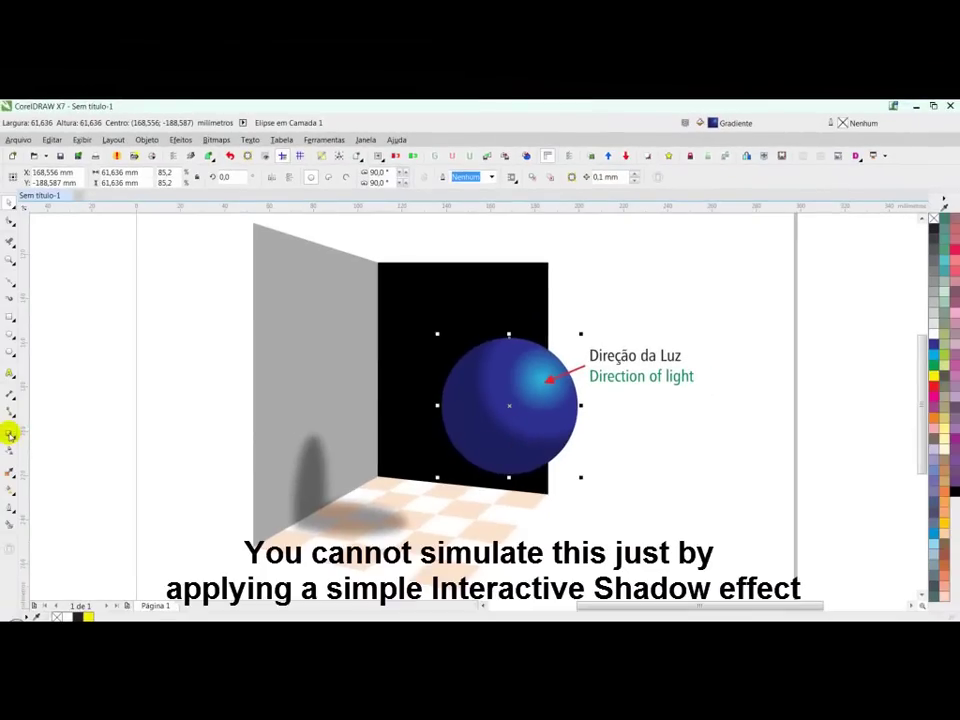
click(9, 434)
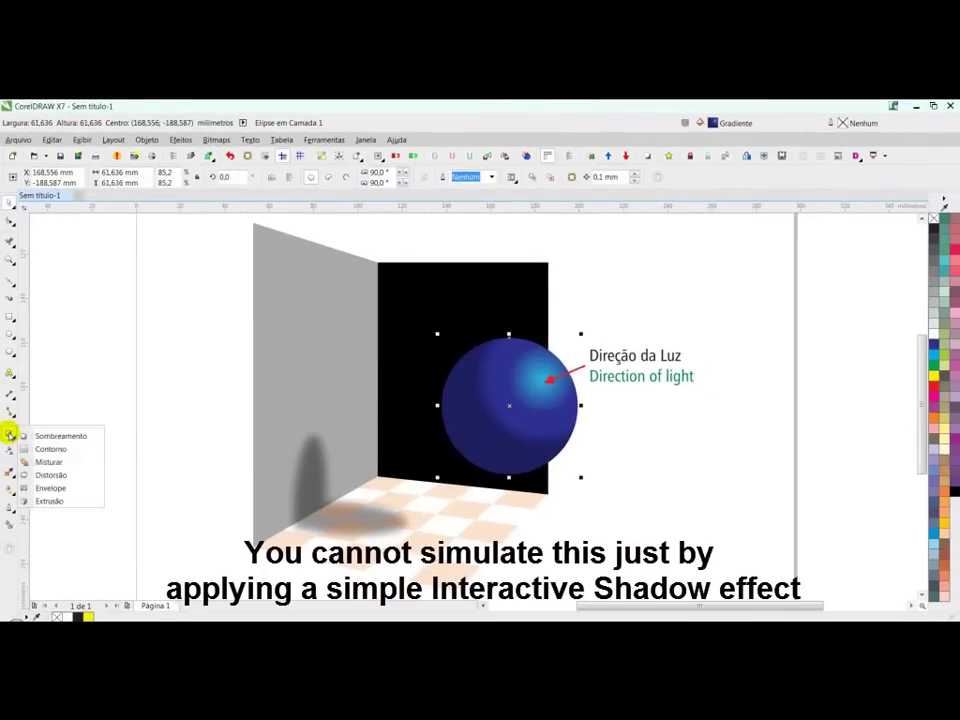
click(60, 437)
drag(497, 473, 683, 507)
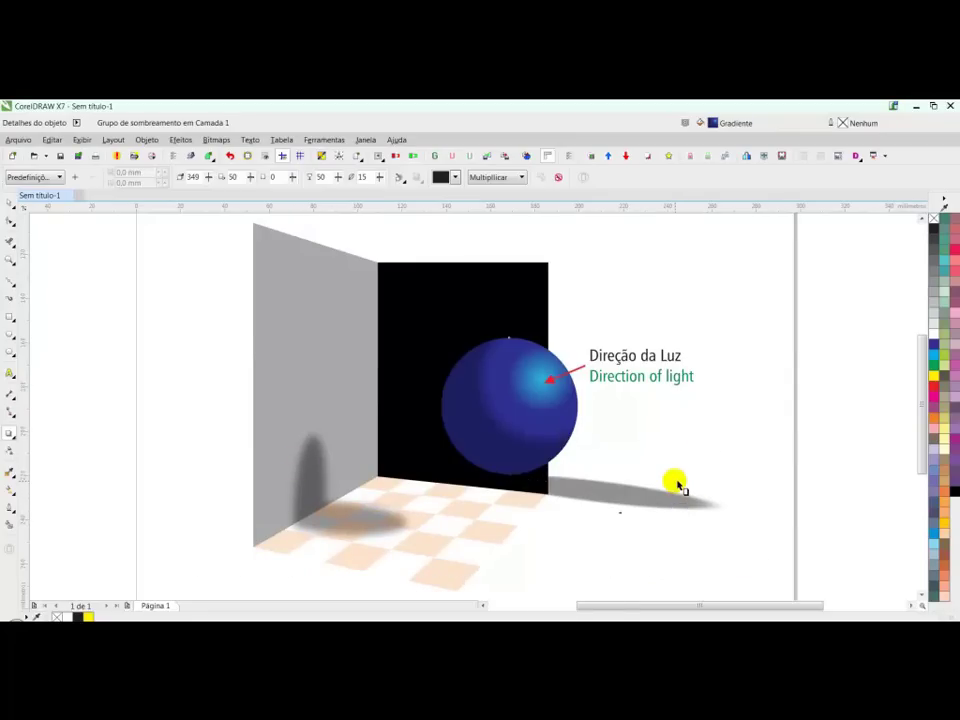
key(ctrl+z)
key(ctrl+z)
key(ctrl+z)
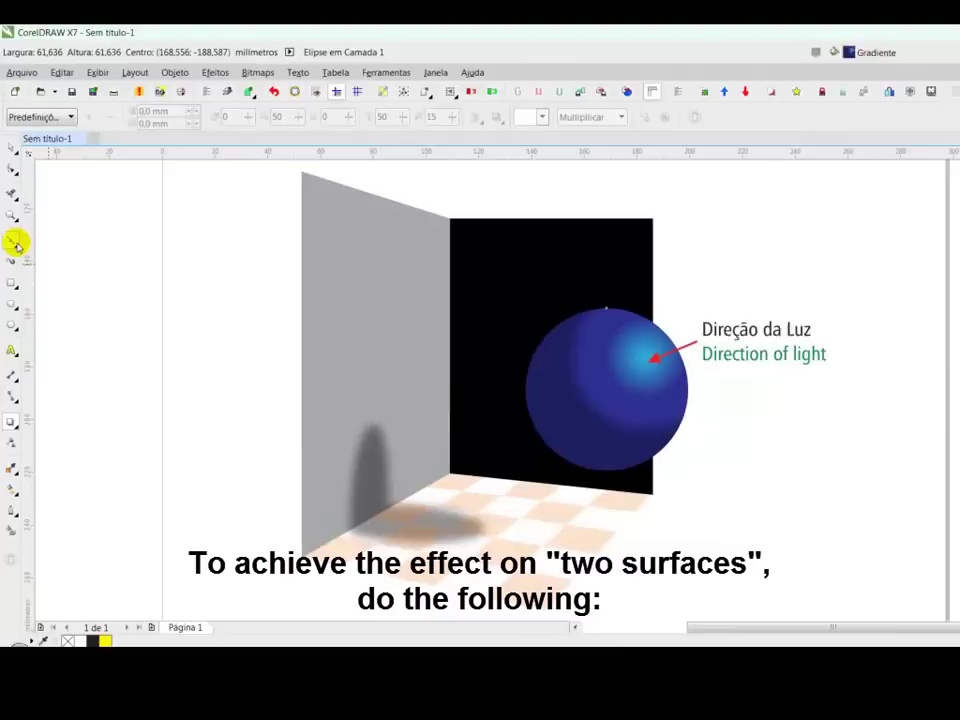
Draw a straight Bézier reference line along the edge between the grey wall and the floor, and move it to the empty area beside the wall.
click(14, 283)
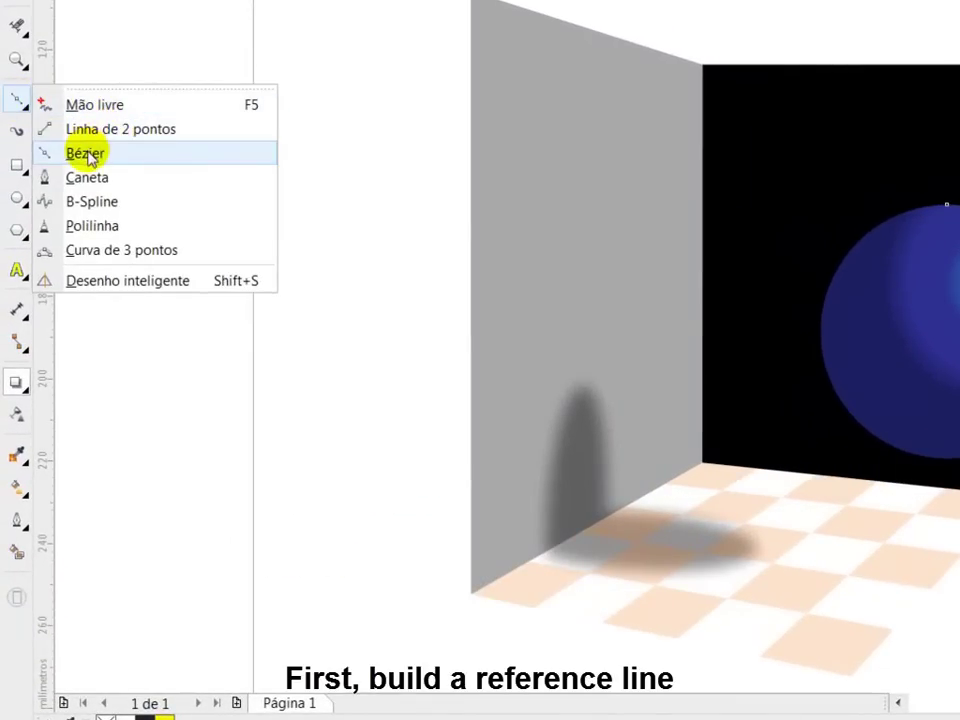
click(88, 154)
drag(731, 439, 429, 605)
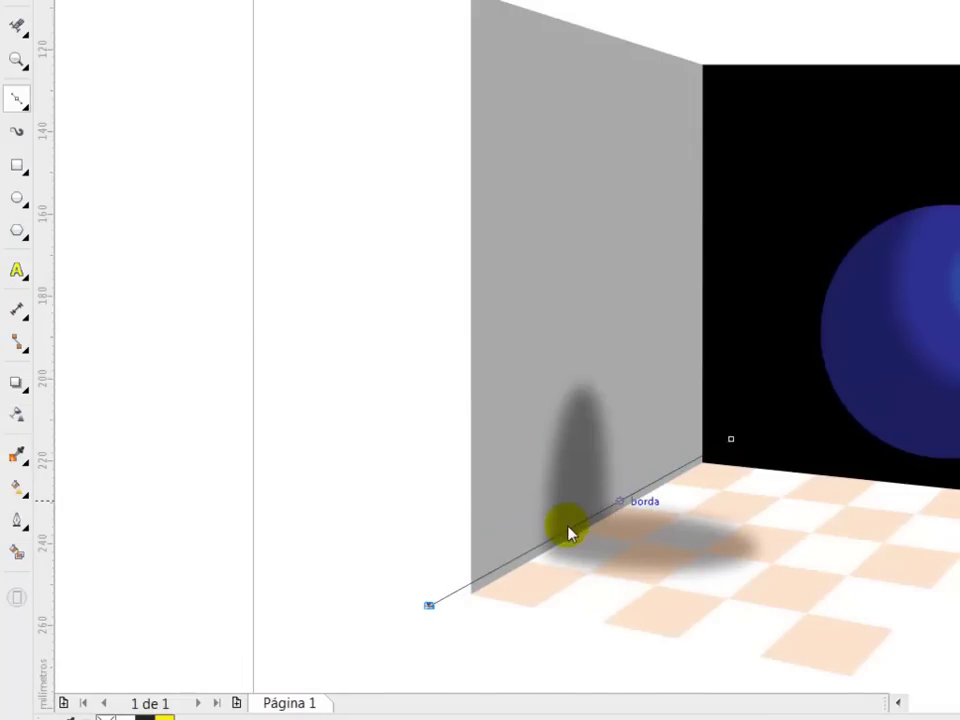
click(429, 603)
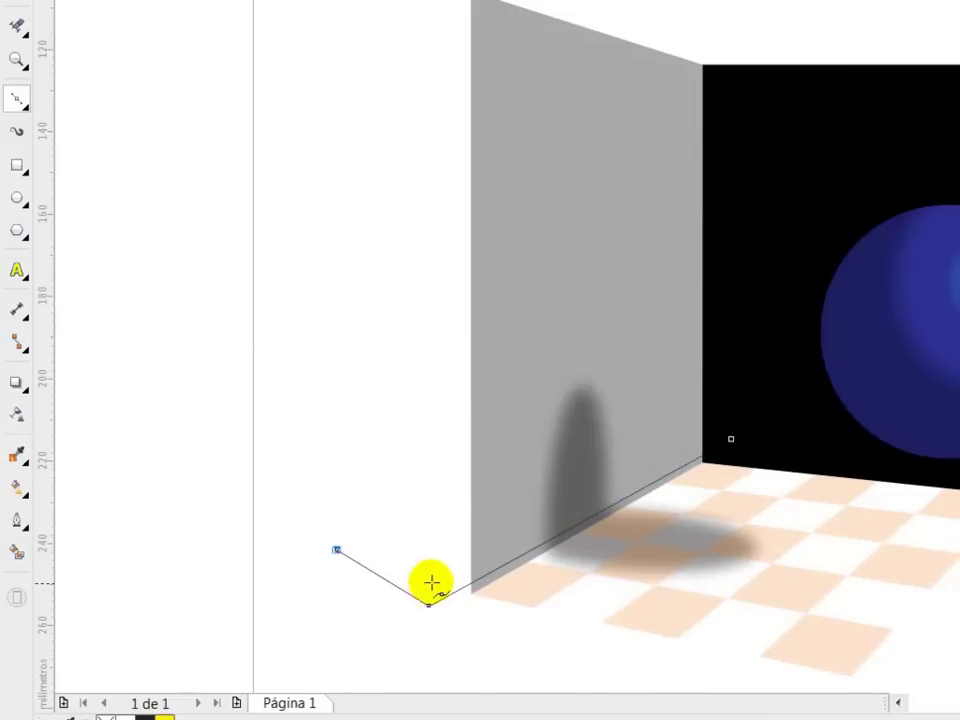
click(430, 600)
key(space)
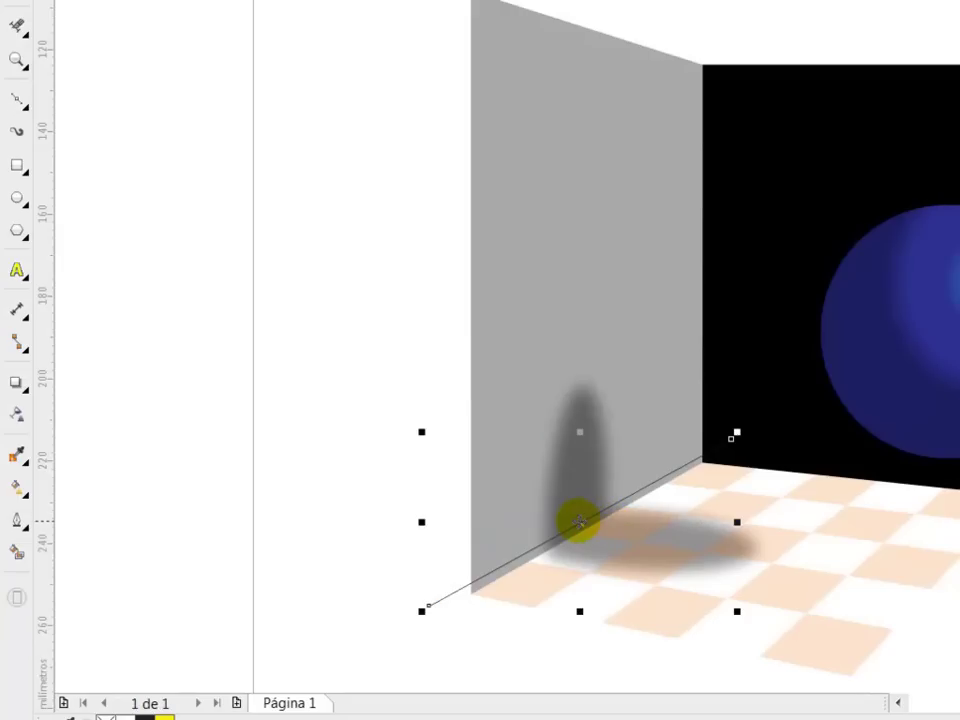
drag(578, 520, 282, 485)
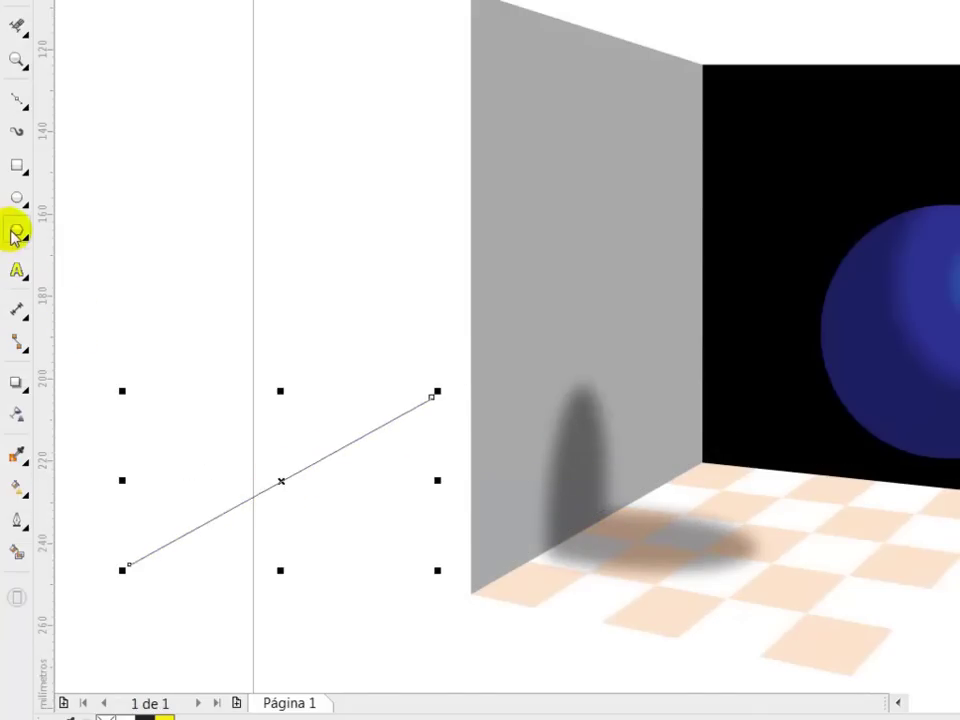
Draw an upright ellipse over the reference line and shift it so the line crosses its lower half.
click(16, 199)
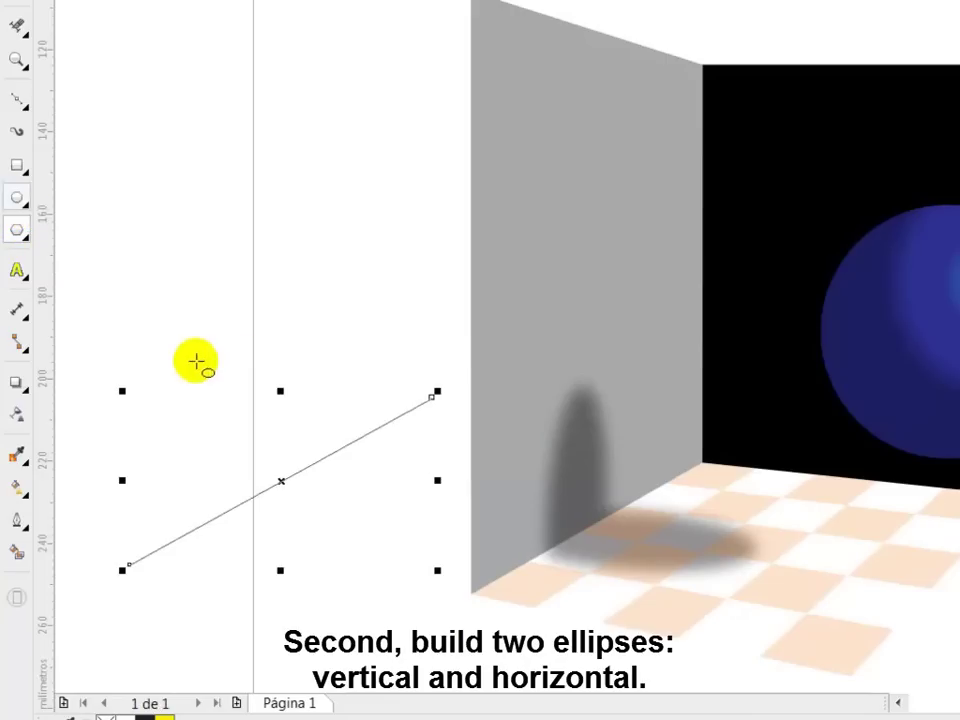
mouse_move(227, 318)
mouse_down()
mouse_move(251, 476)
mouse_move(360, 514)
mouse_move(368, 537)
mouse_up()
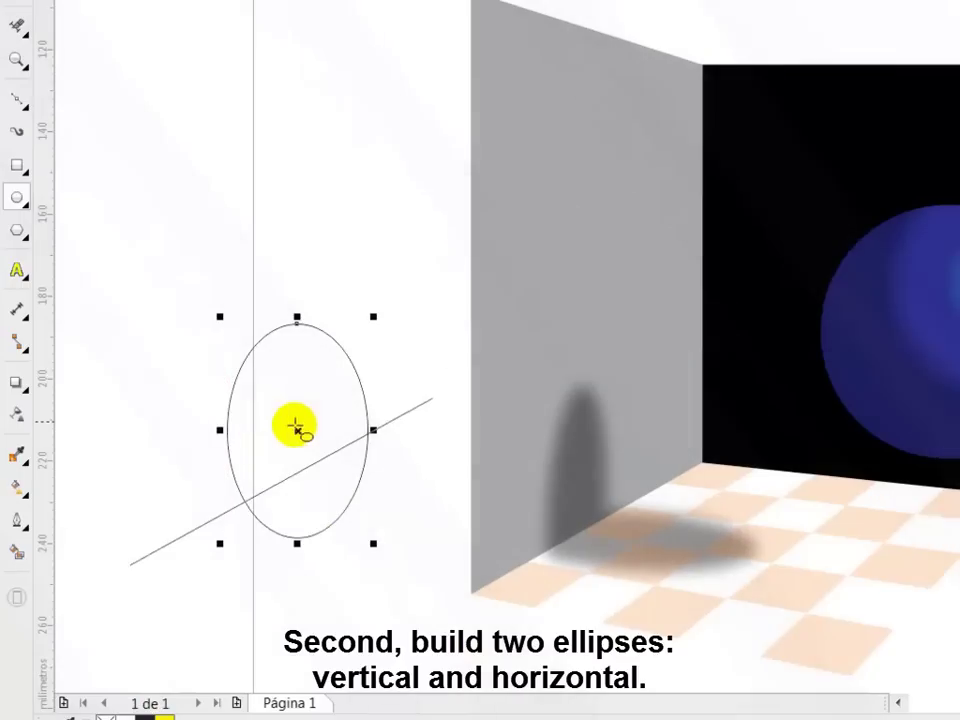
key(space)
drag(297, 430, 281, 441)
click(121, 325)
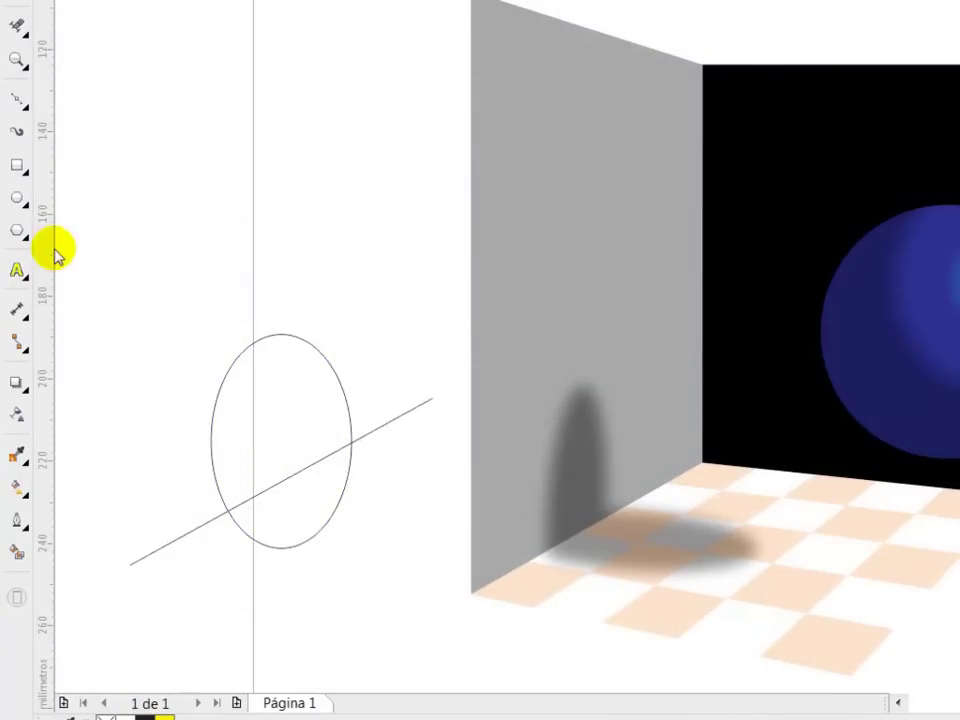
click(17, 198)
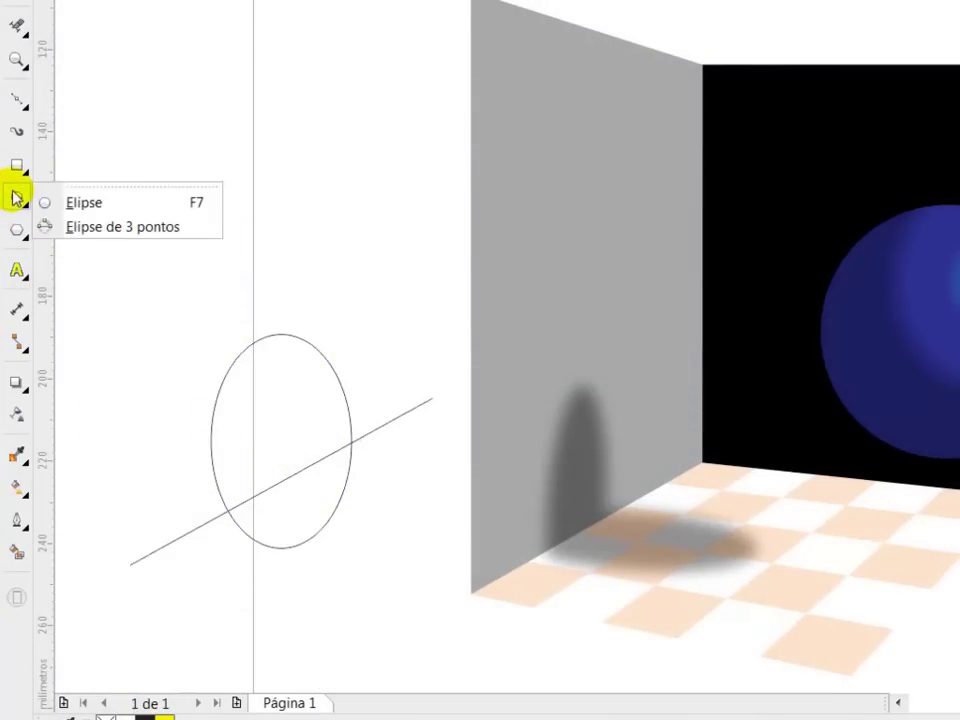
click(90, 228)
drag(201, 471, 388, 555)
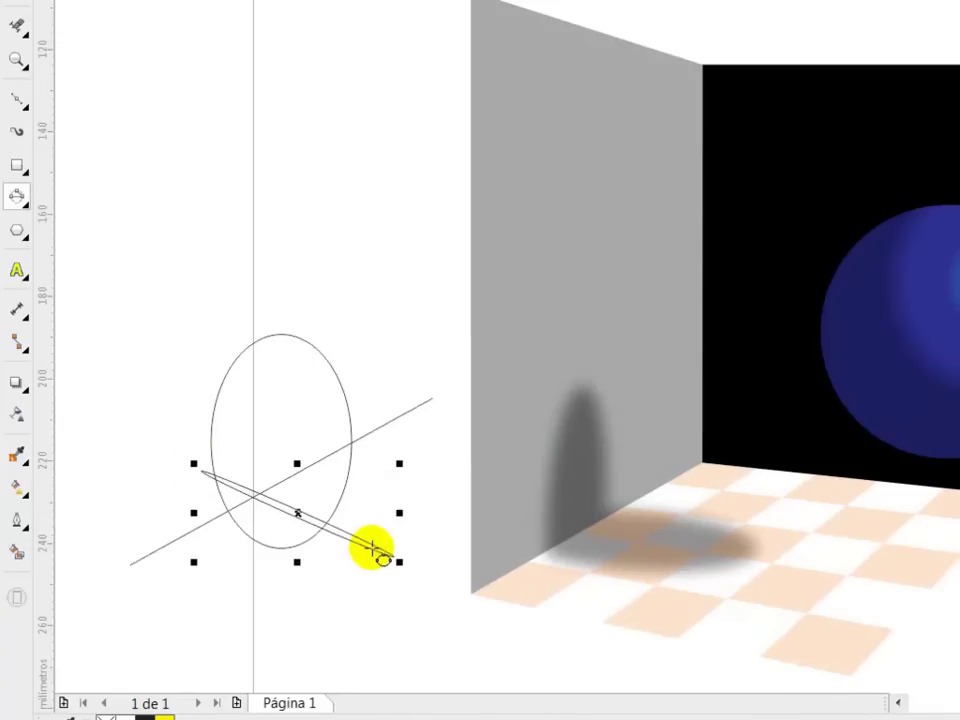
key(Escape)
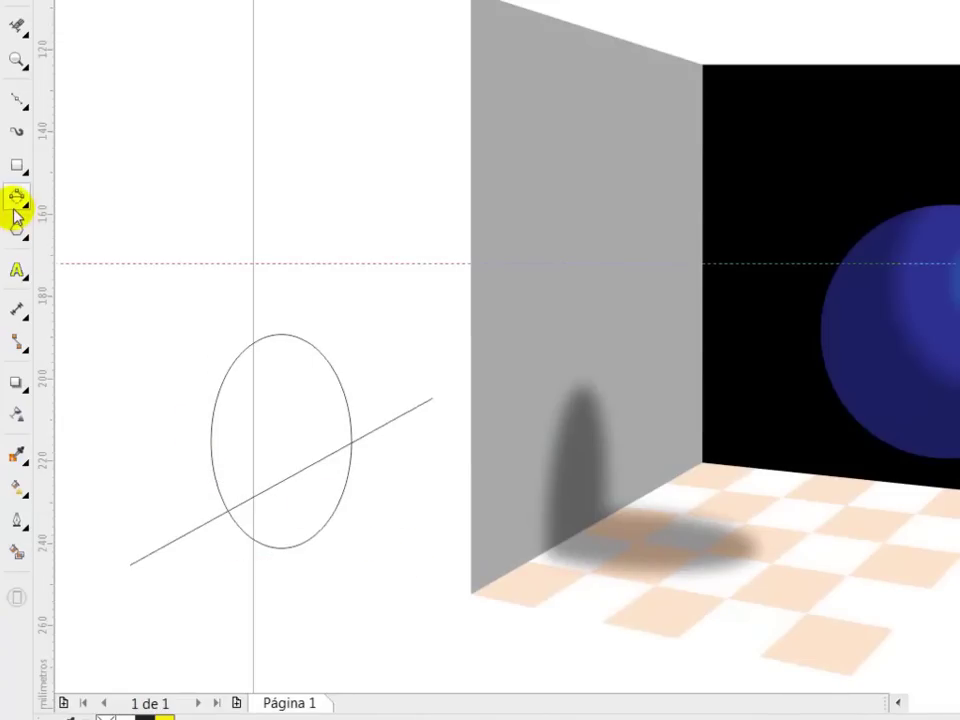
Draw a horizontal ellipse about 59 by 28 mm, overlapping the lower part of the upright ellipse and the reference line.
click(20, 205)
click(80, 201)
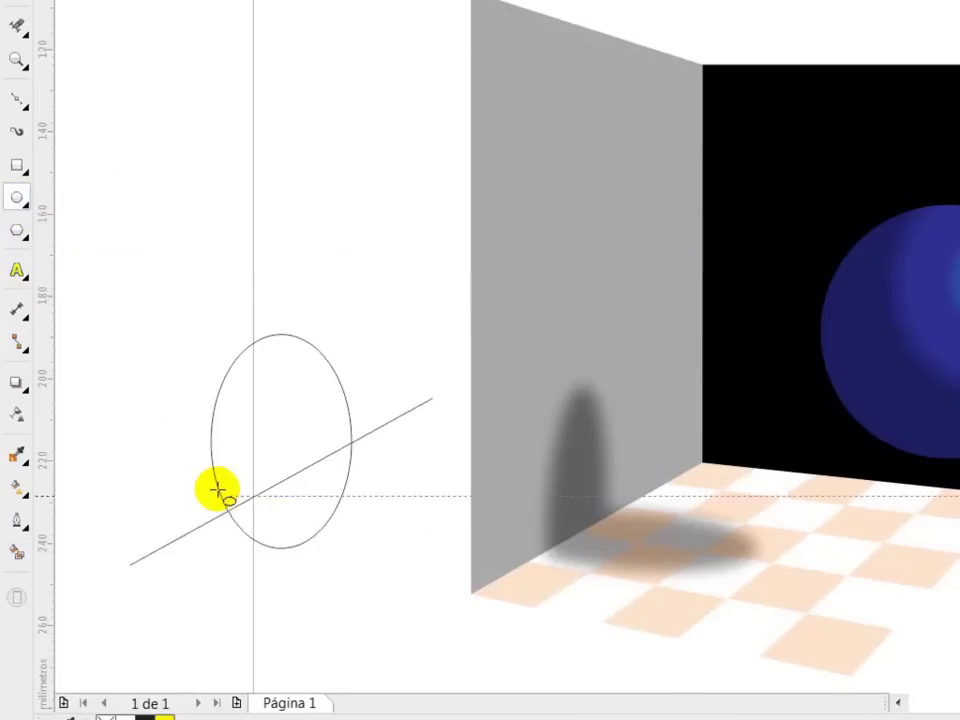
drag(201, 490, 443, 604)
drag(326, 550, 328, 502)
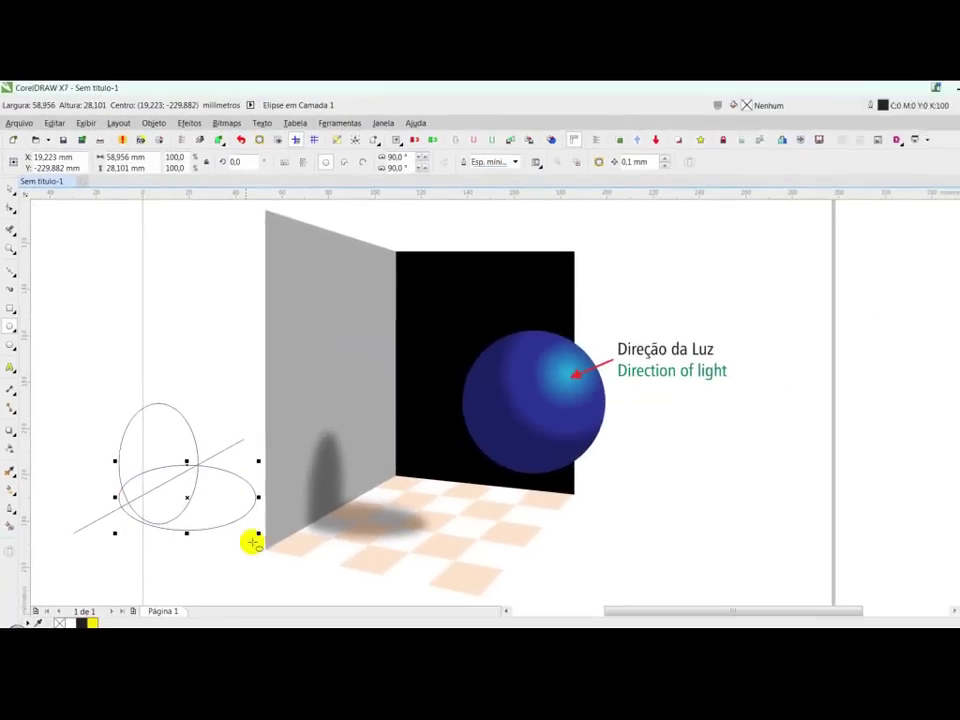
Enlarge the horizontal ellipse to about 63 mm wide and flatten it until it meets the upright ellipse's crossings with the reference line.
drag(246, 531, 256, 536)
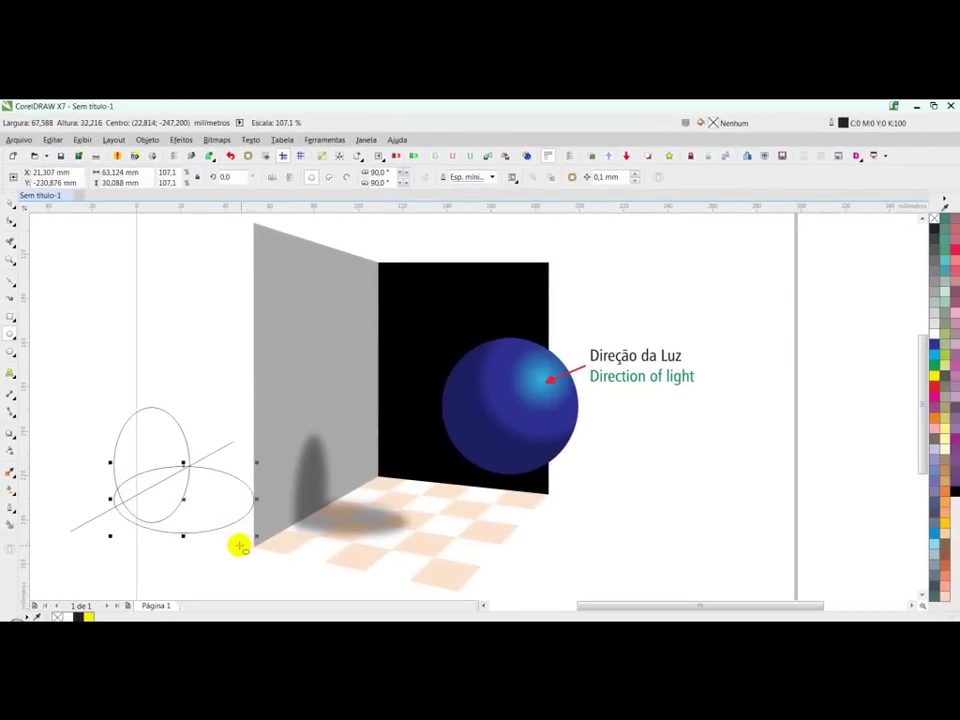
drag(60, 369, 281, 552)
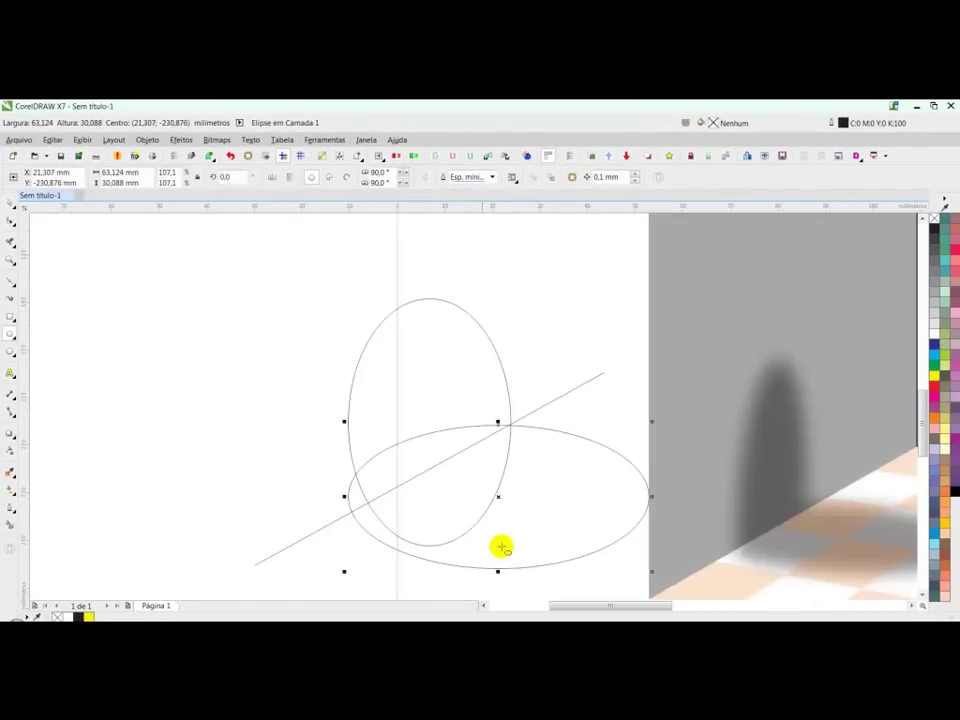
drag(497, 568, 498, 532)
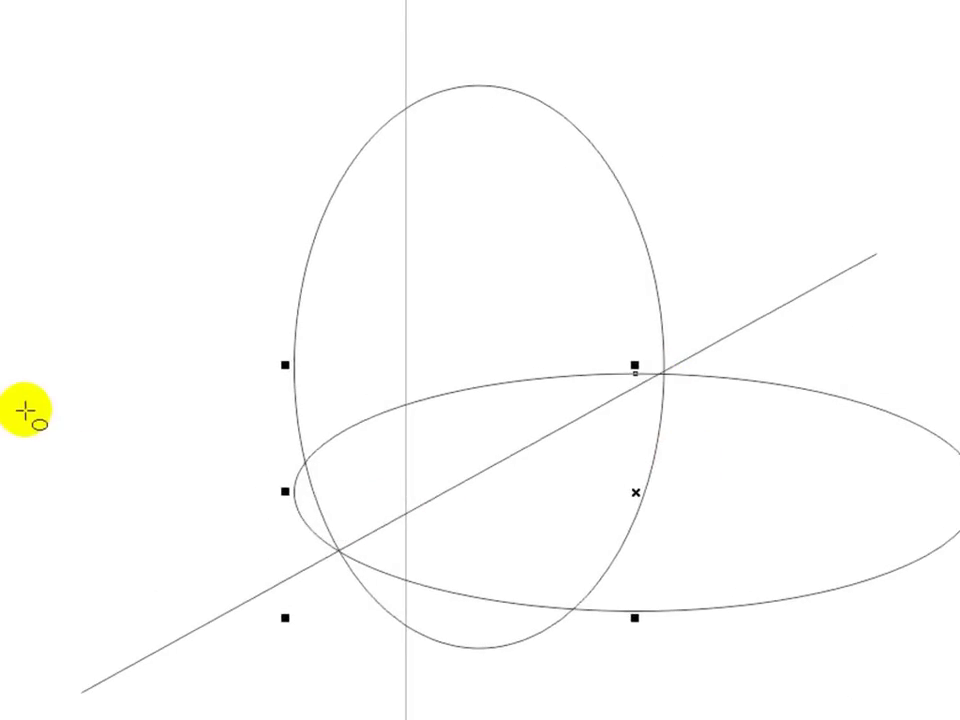
key(F7)
key(Escape)
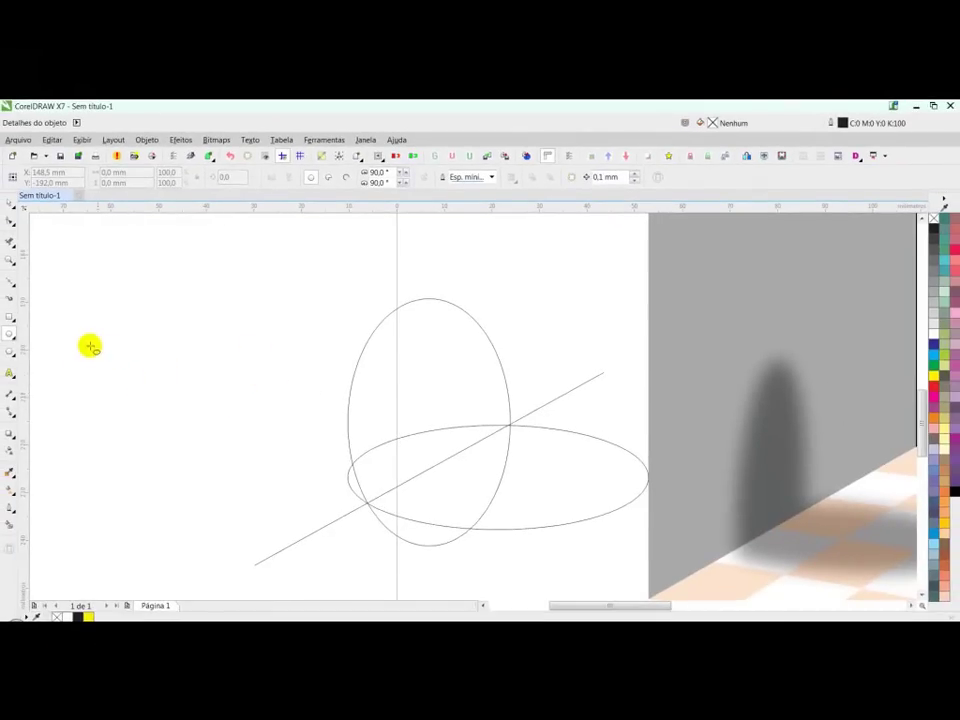
Delete the horizontal ellipse's upper segment inside the upright ellipse and the upright ellipse's lower segment inside the horizontal one with Virtual Segment Delete.
click(10, 242)
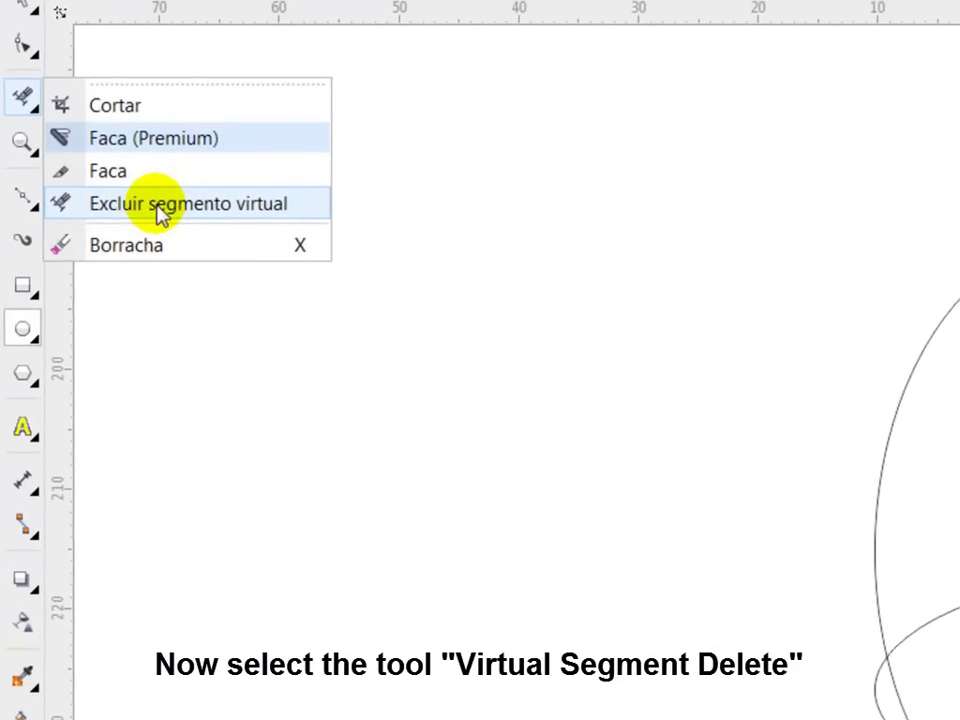
click(160, 205)
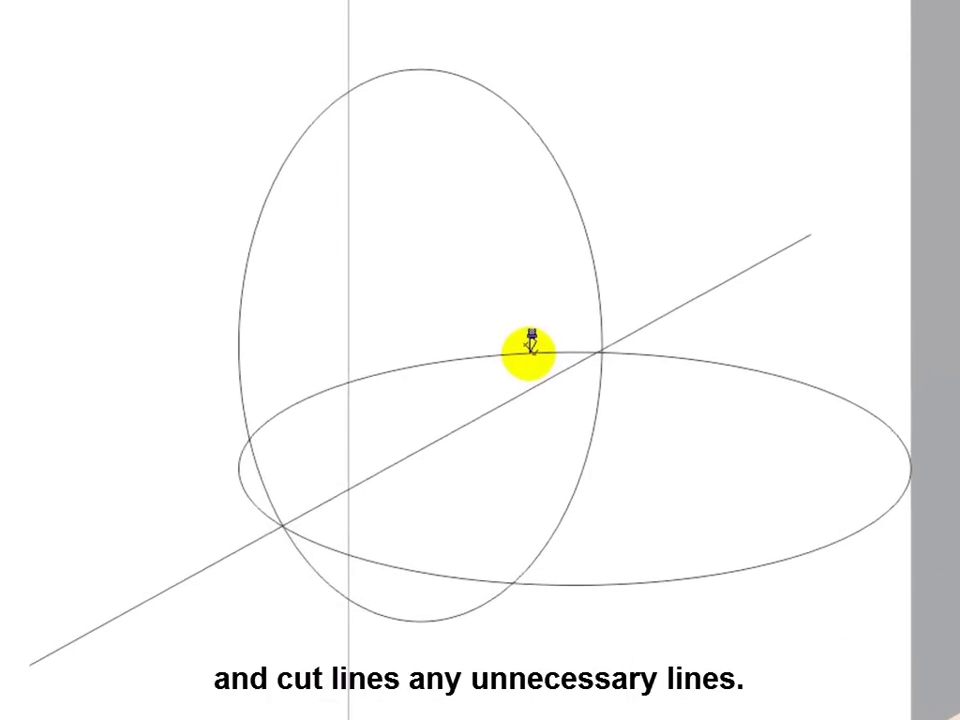
click(532, 352)
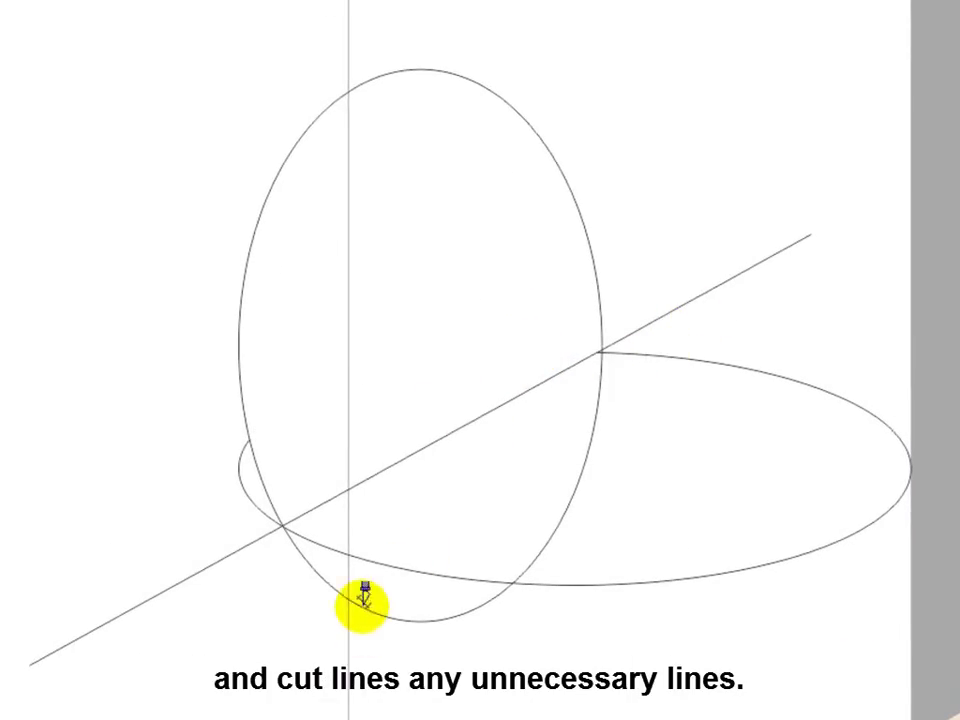
click(593, 432)
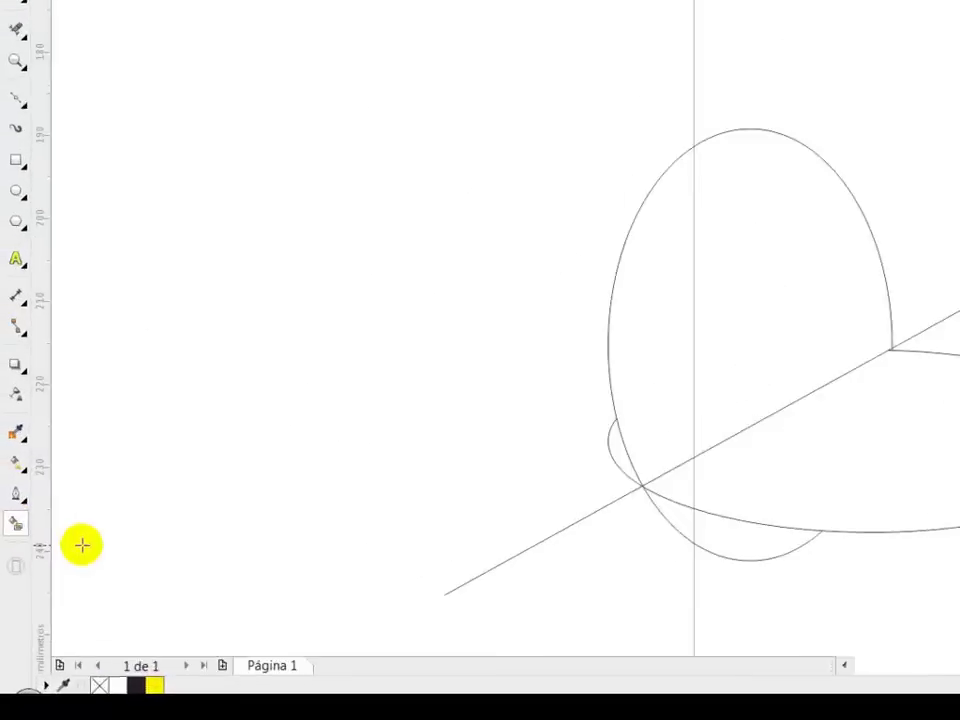
Fill the upper and lower enclosed areas of the ellipse outline with yellow using Smart Fill.
click(9, 525)
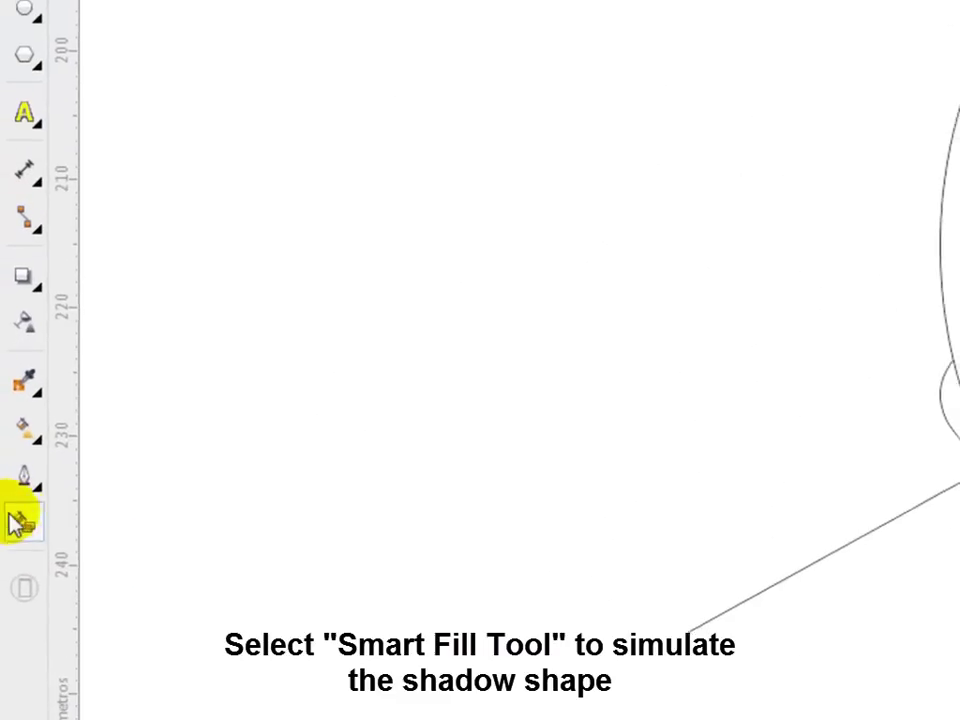
click(955, 174)
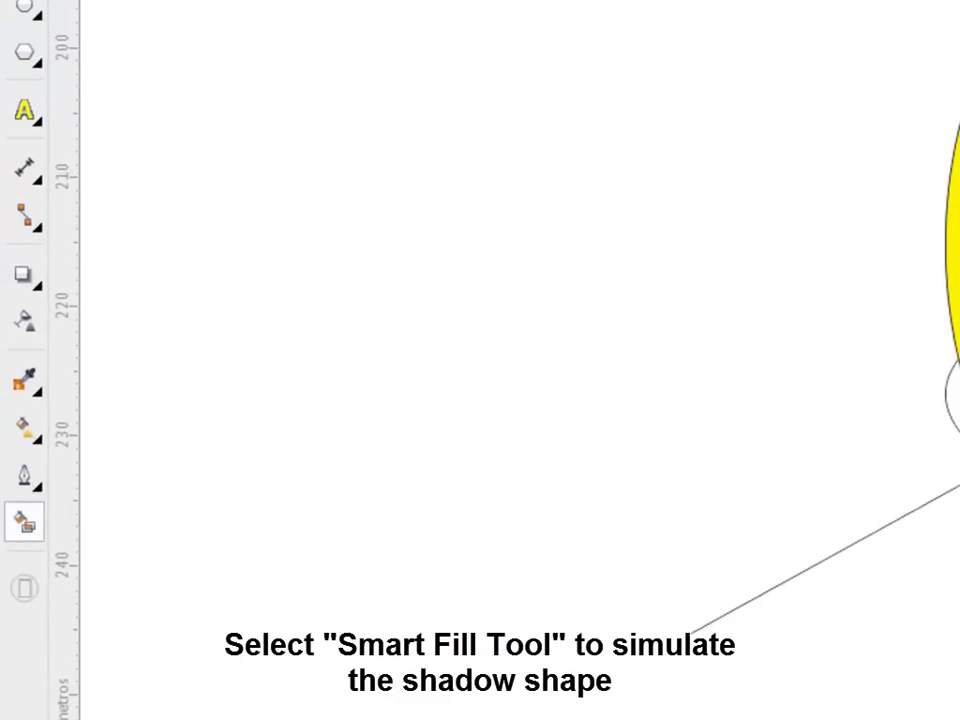
click(615, 474)
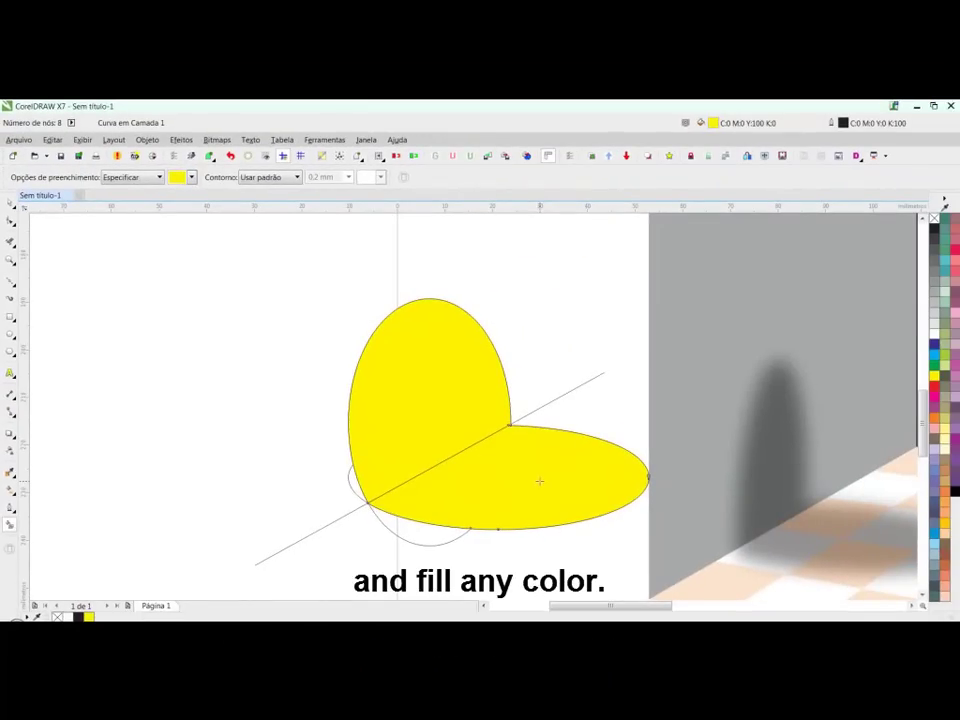
Move the two yellow shapes up and away from the construction curves and weld them into one object.
key(alt+space)
key(Escape)
key(space)
click(430, 388)
drag(443, 394, 137, 314)
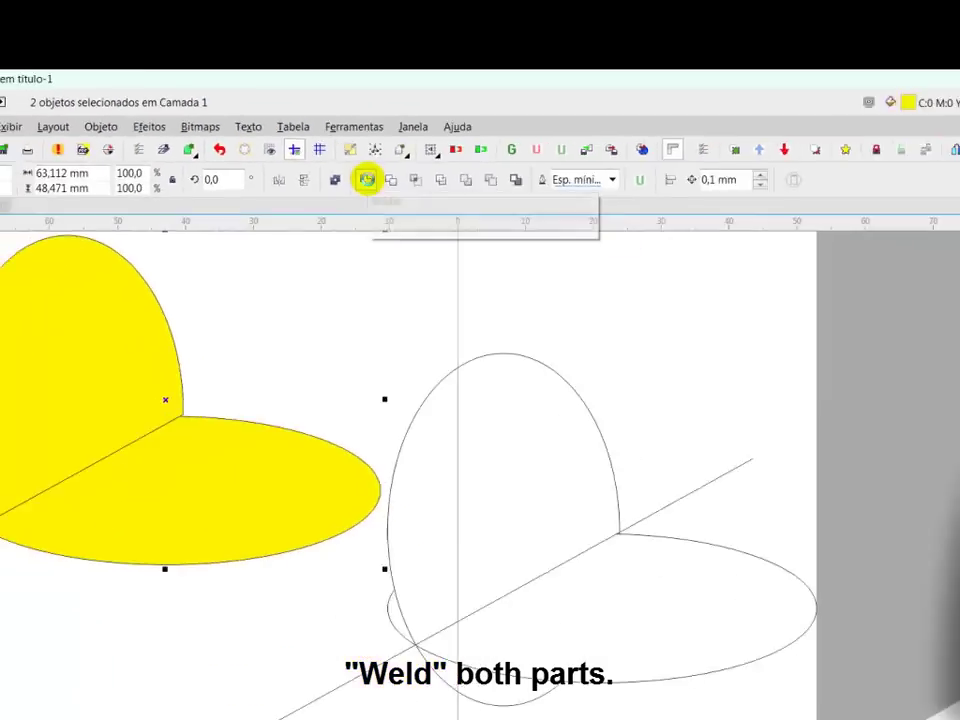
click(437, 187)
Delete the leftover ellipse outlines and the reference line.
click(231, 261)
mouse_move(221, 251)
mouse_down()
mouse_move(628, 564)
mouse_move(673, 577)
mouse_move(674, 592)
mouse_up()
key(Delete)
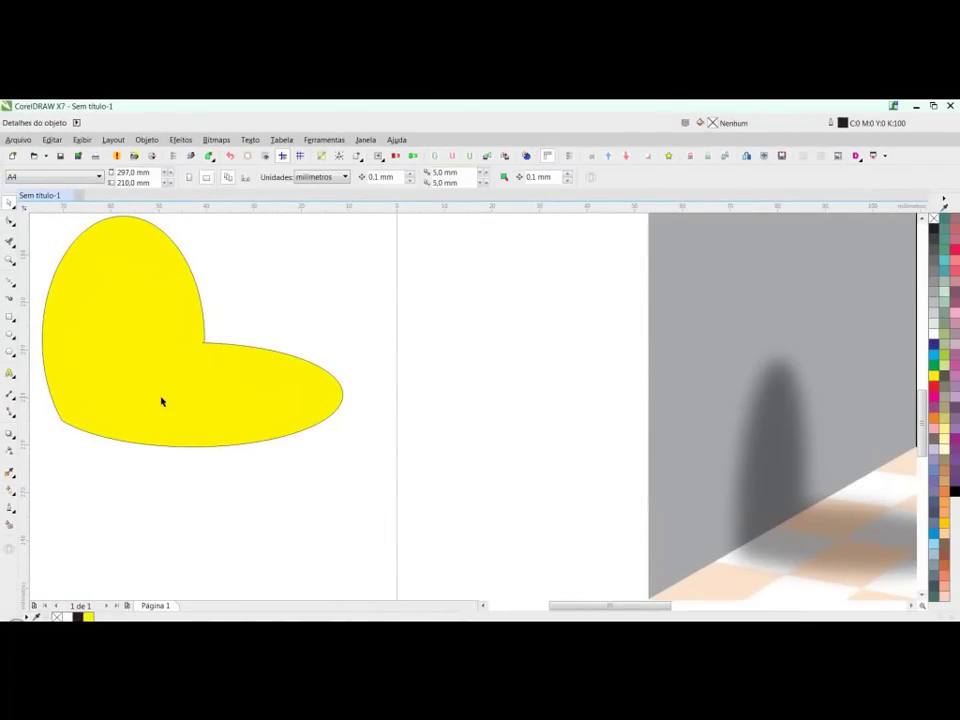
Move the welded yellow shape to where the wall and floor join, and remove its outline.
click(161, 401)
drag(161, 401, 301, 459)
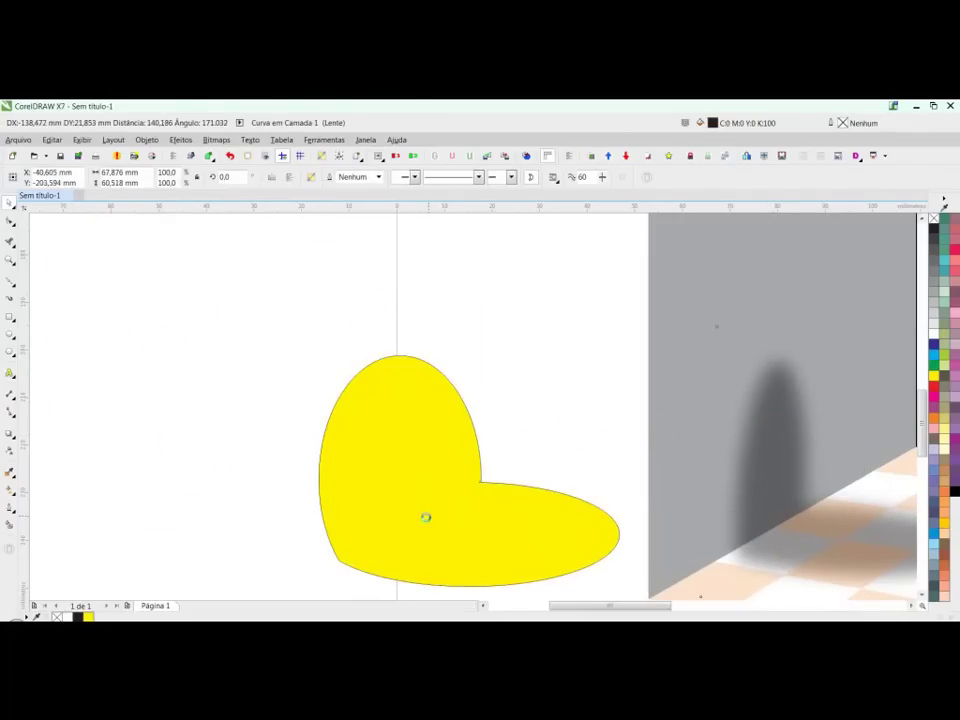
drag(425, 517, 425, 517)
drag(495, 534, 831, 523)
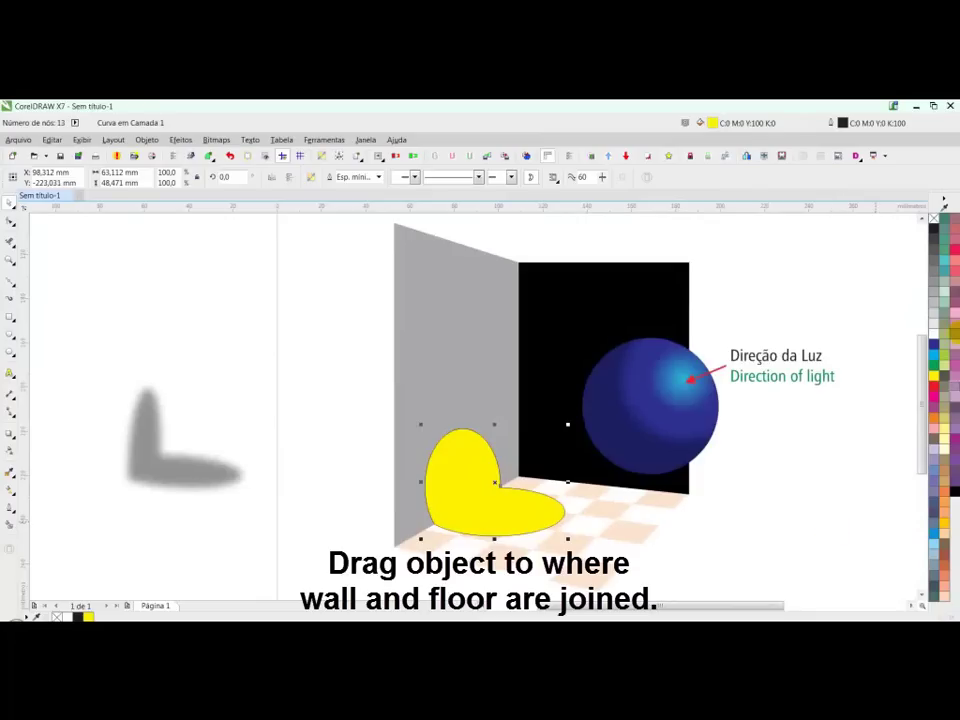
right_click(933, 220)
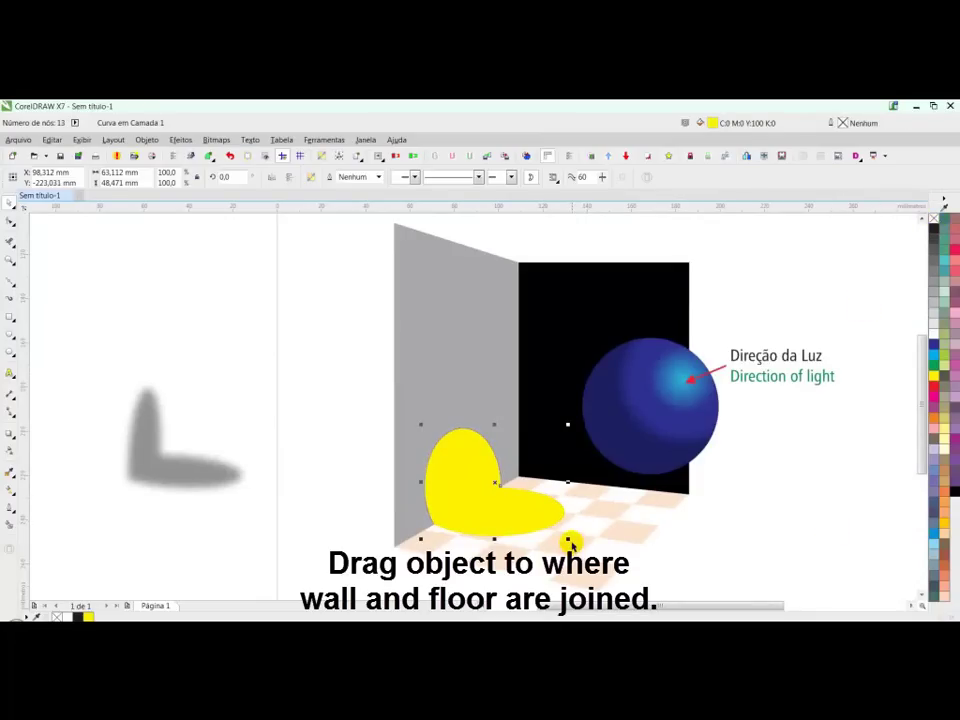
Scale the yellow shape down to about 43 by 33 mm and realign its corners with the wall and floor joint.
drag(568, 538, 522, 549)
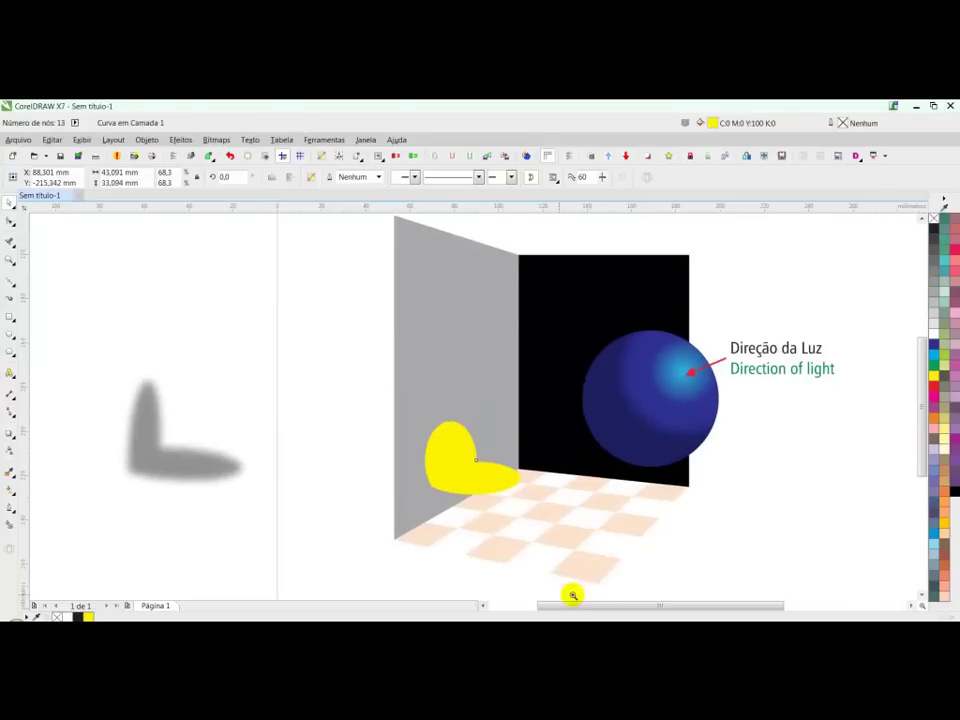
scroll(535, 475, up, 2)
drag(511, 389, 521, 435)
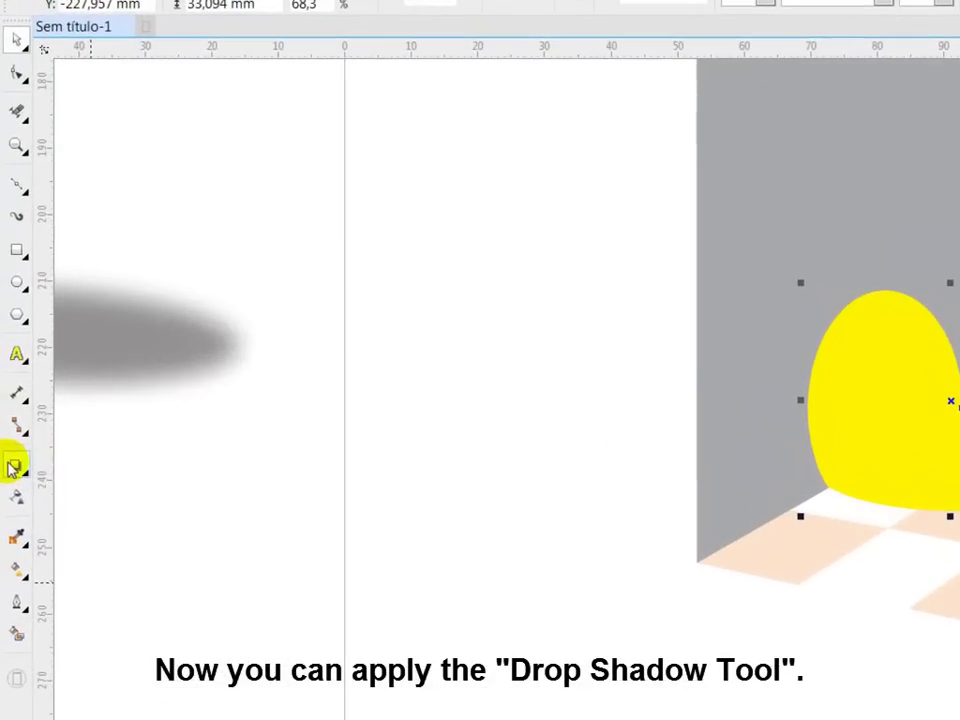
Add a drop shadow offset slightly down-left to the yellow shape, with opacity 64 and feathering 9.
click(10, 452)
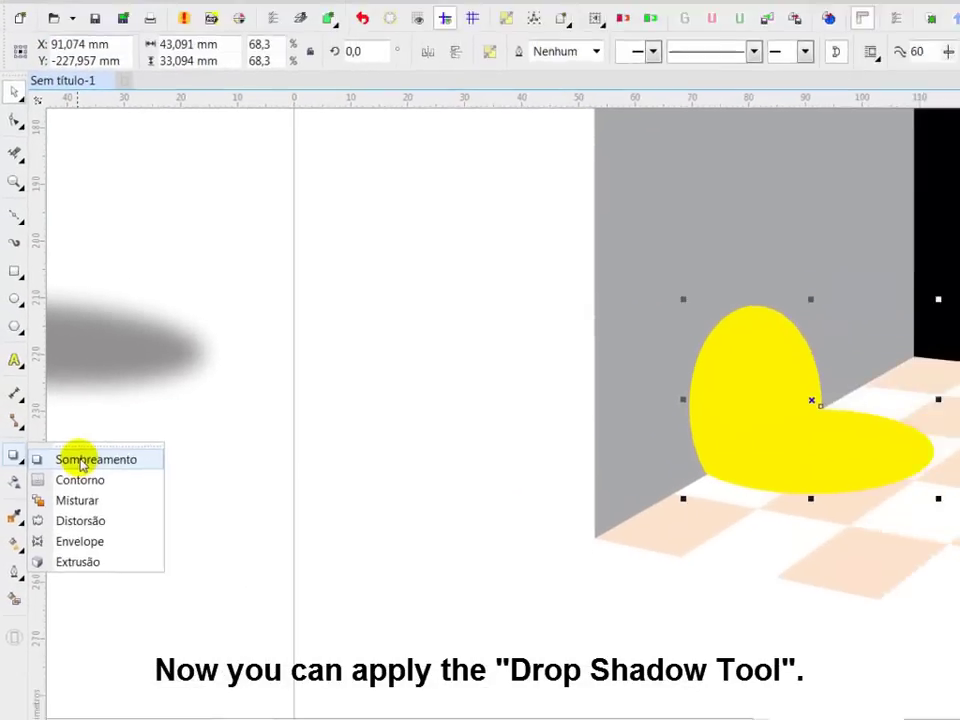
click(82, 463)
drag(765, 448, 717, 509)
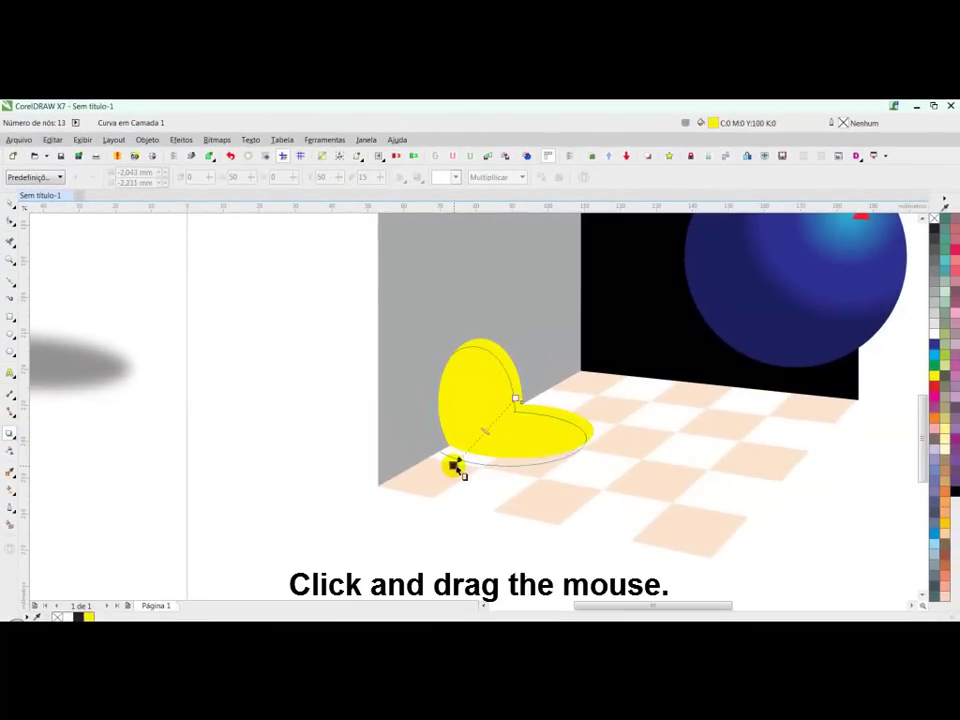
drag(455, 467, 454, 465)
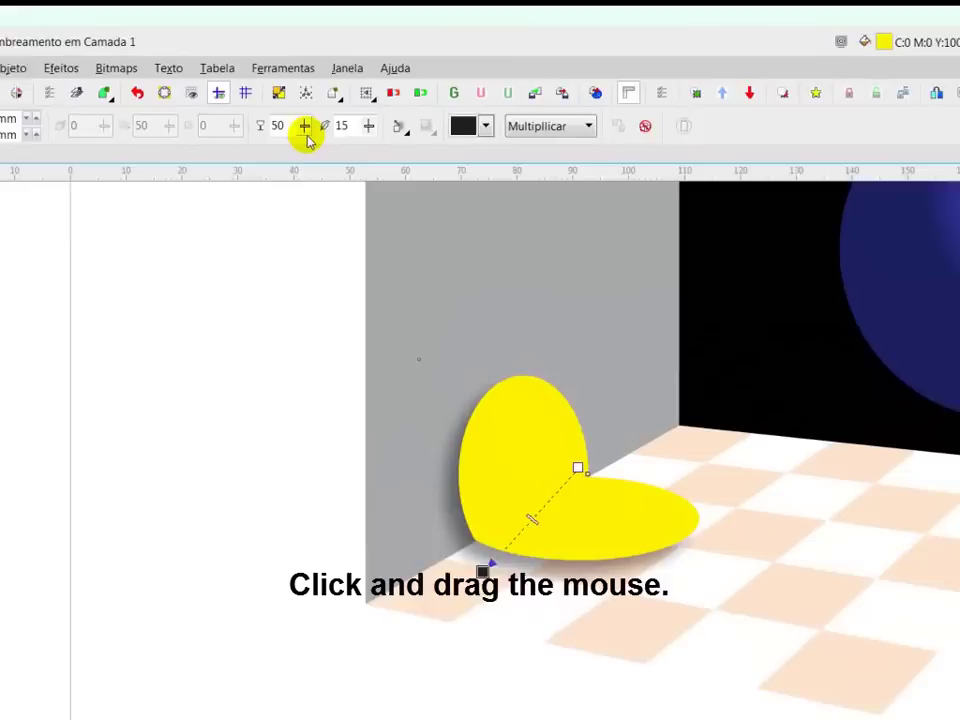
drag(306, 136, 364, 107)
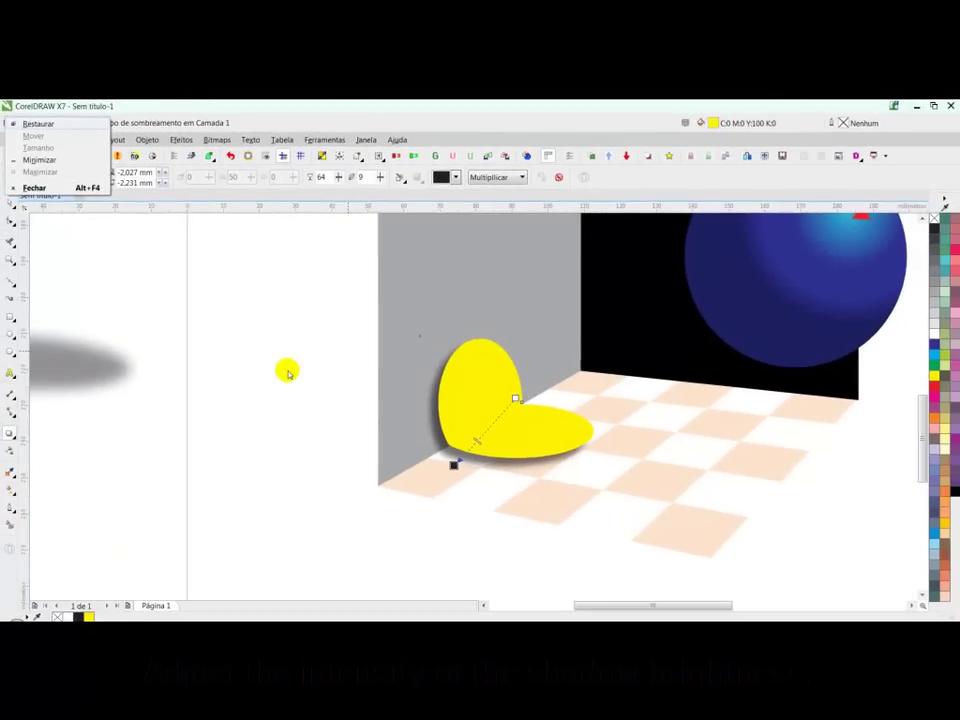
Break the drop shadow apart from the yellow shape, move the yellow shape off the scene and delete it.
key(Escape)
key(space)
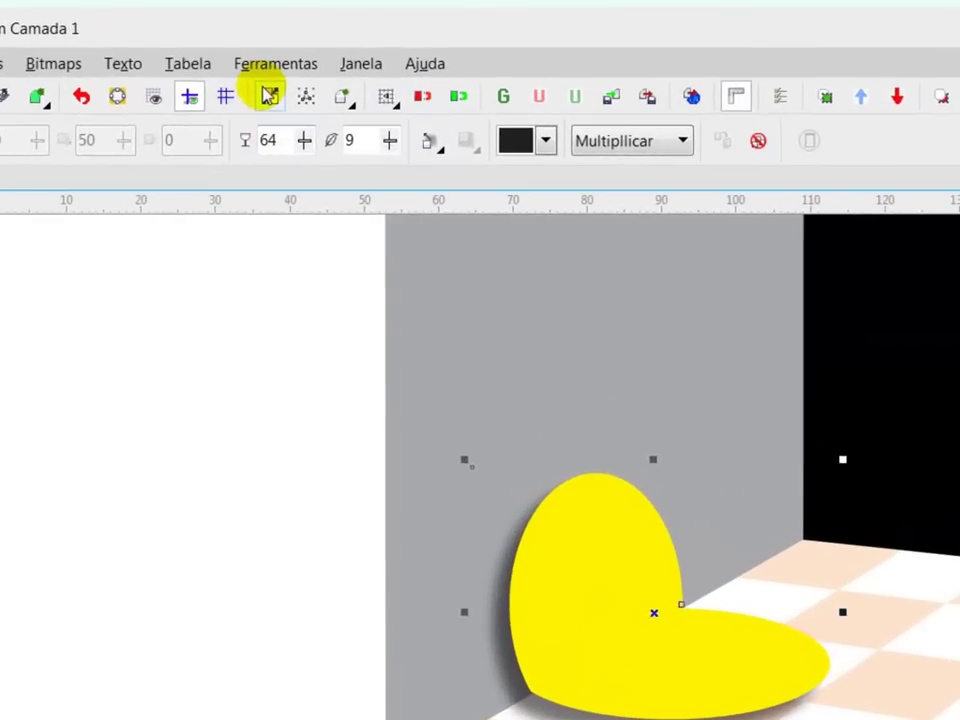
click(321, 156)
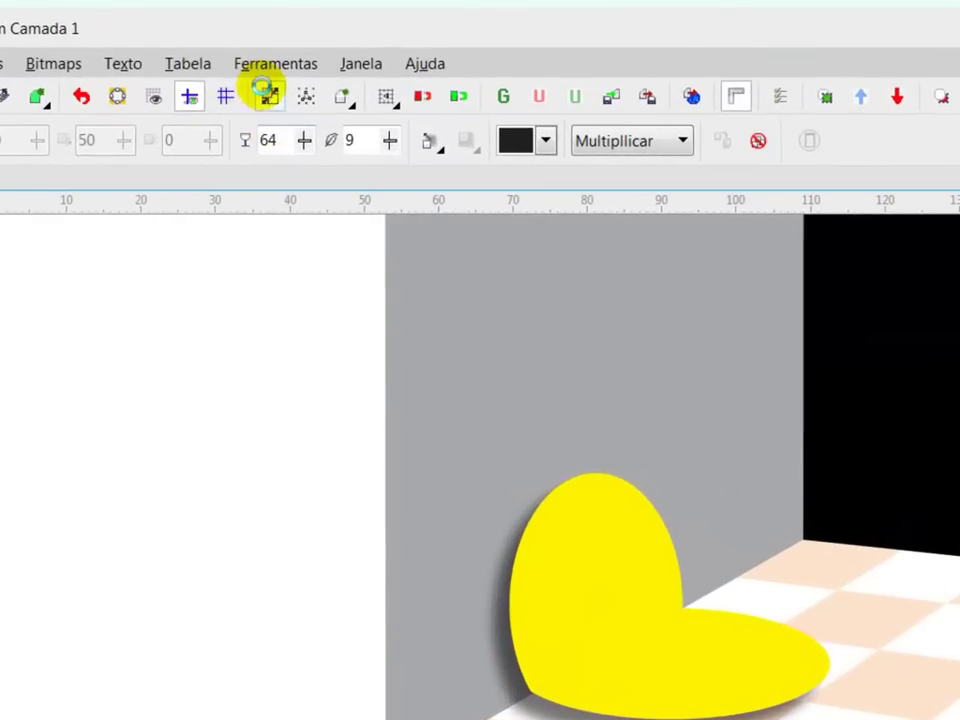
key(ctrl+k)
click(213, 478)
click(615, 610)
drag(615, 610, 240, 574)
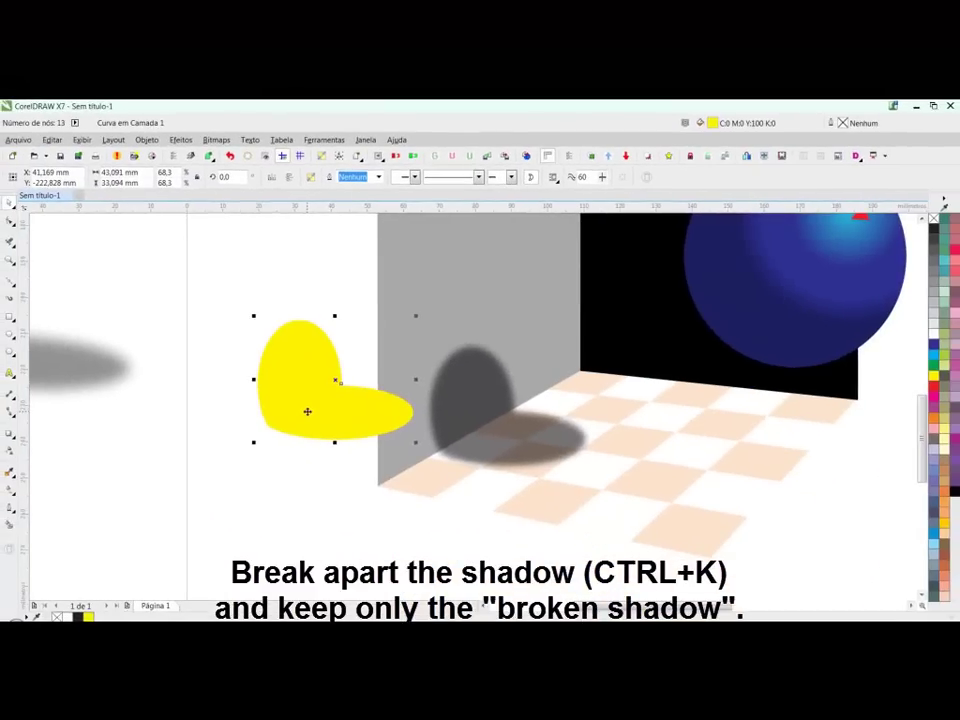
click(147, 407)
Delete the sample shadow beside the scene and frame the room with the finished shadow.
click(82, 392)
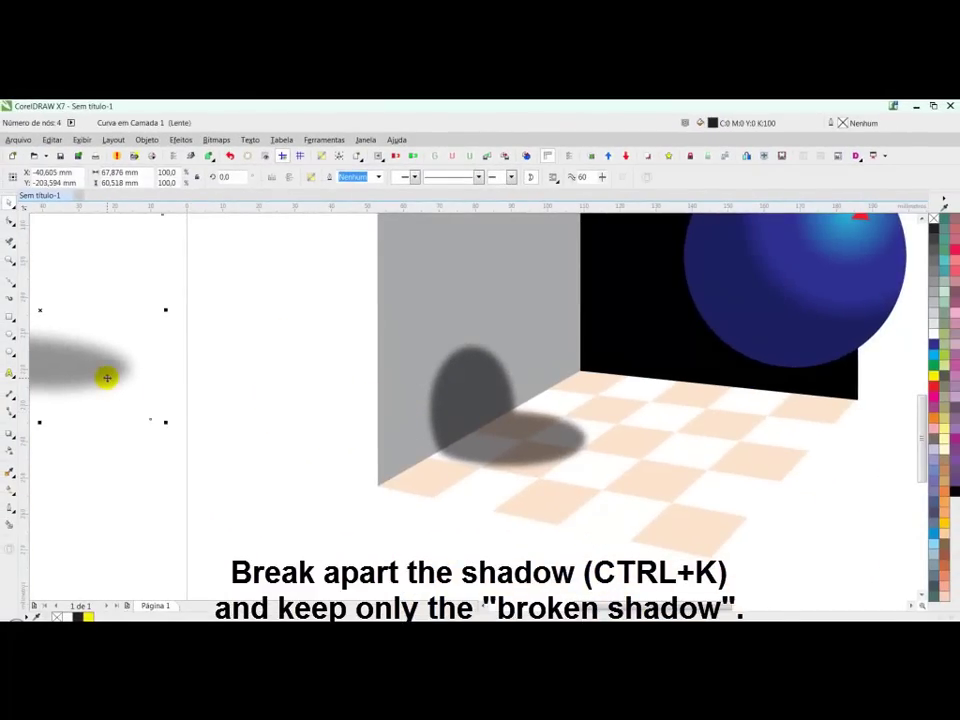
key(F4)
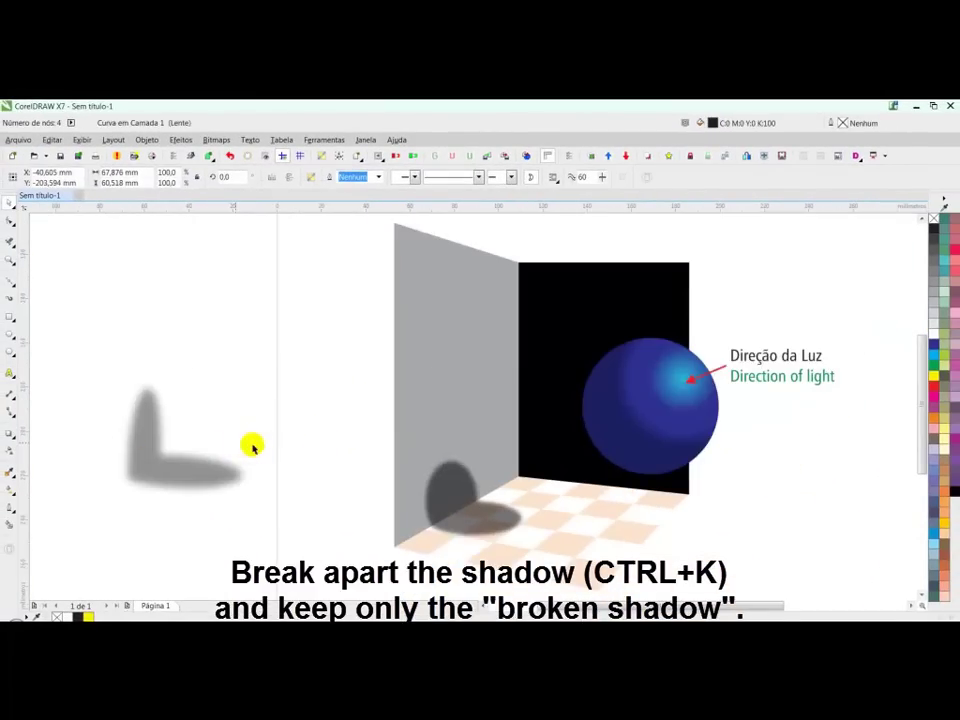
key(Delete)
drag(322, 370, 730, 568)
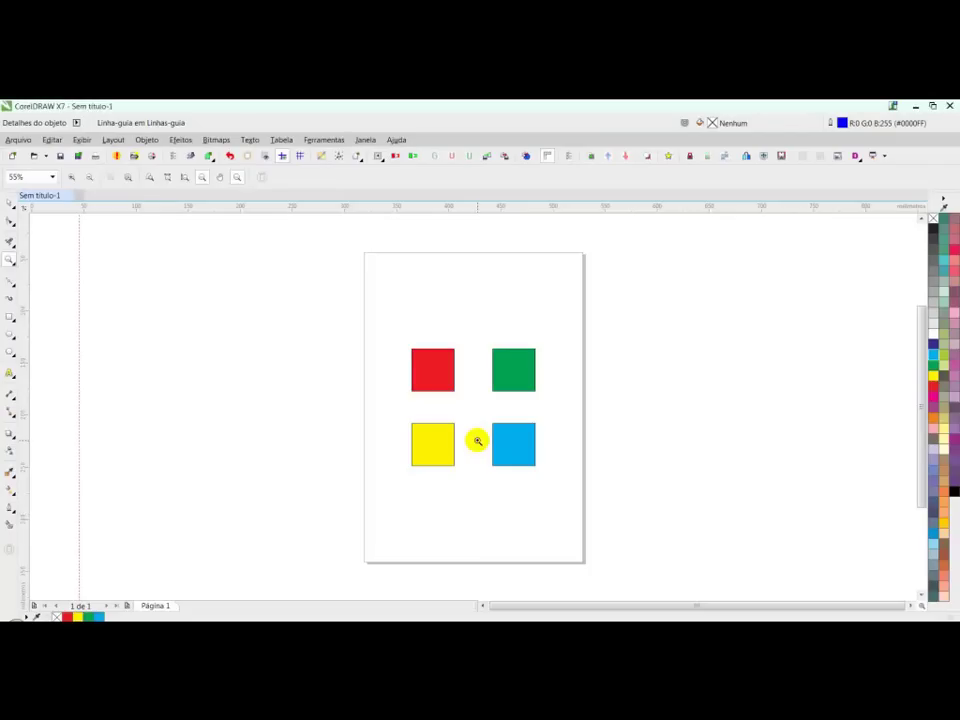
Move the horizontal ruler between the two rows of squares and the vertical ruler between their two columns.
key(space)
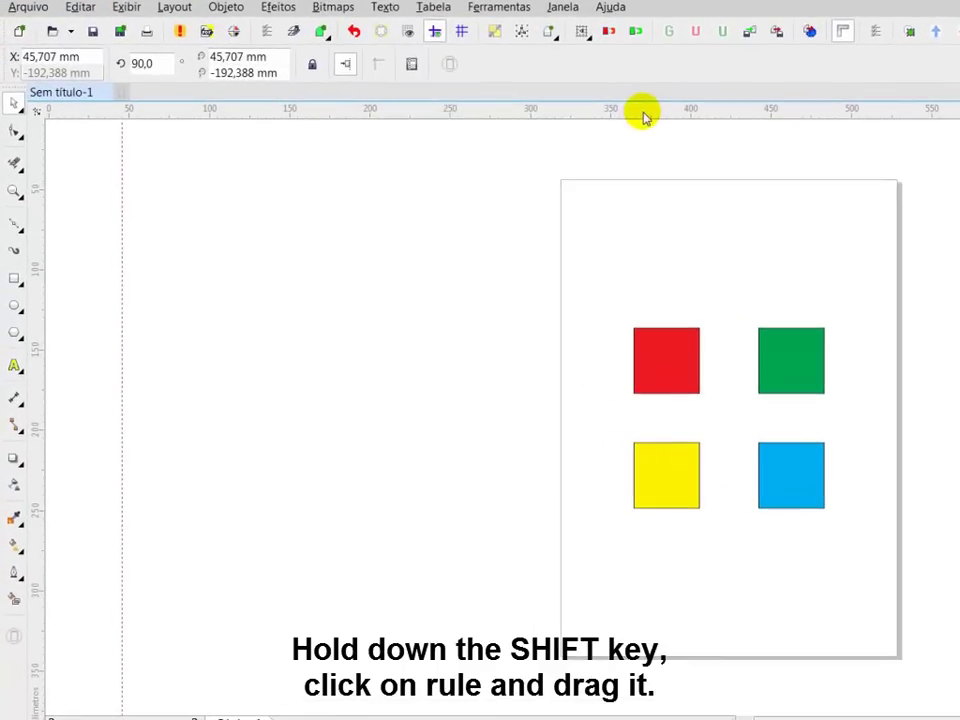
drag(417, 206, 417, 270)
drag(643, 207, 647, 314)
drag(557, 316, 558, 409)
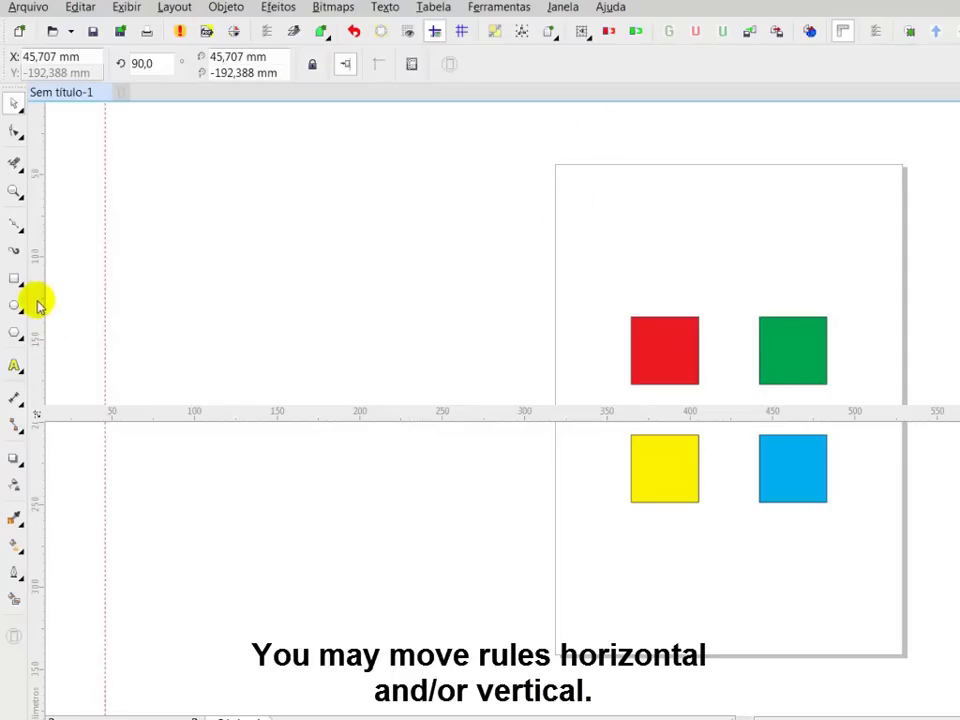
drag(37, 307, 740, 325)
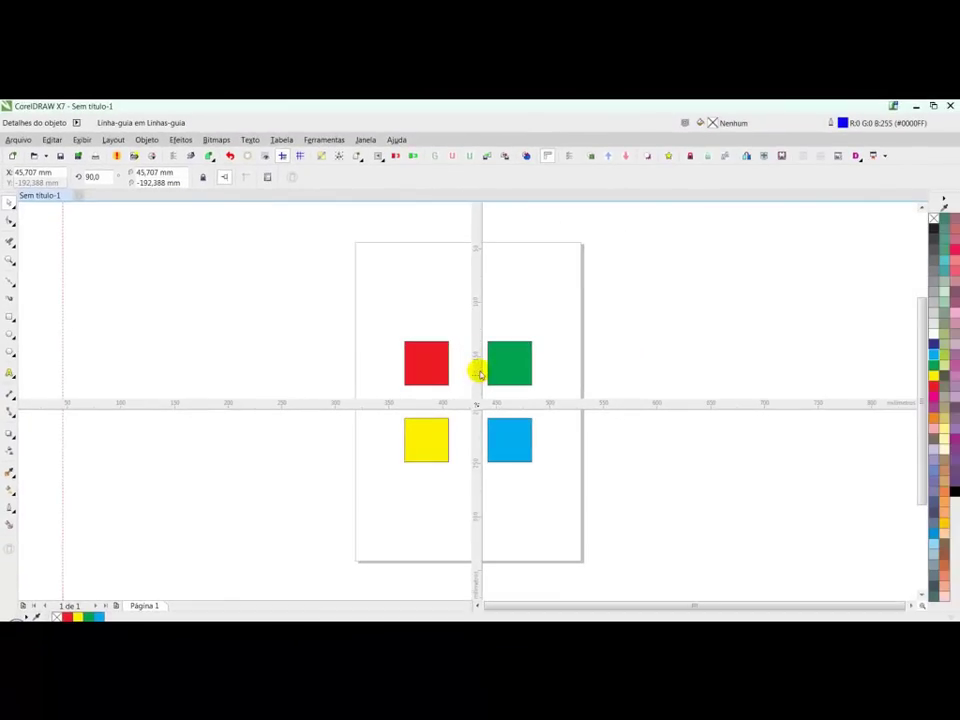
Return the vertical and horizontal rulers from the page to their original edges.
drag(478, 369, 10, 373)
drag(268, 405, 310, 254)
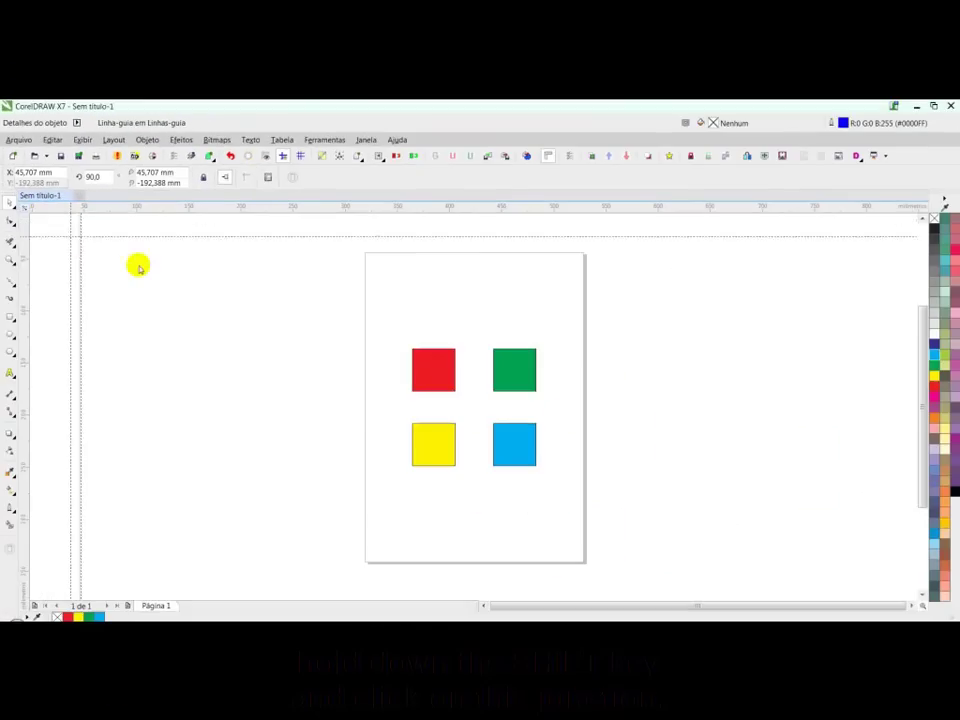
Move both rulers together onto the page by their junction, and put each one back at its own edge.
drag(381, 340, 401, 341)
drag(237, 220, 242, 221)
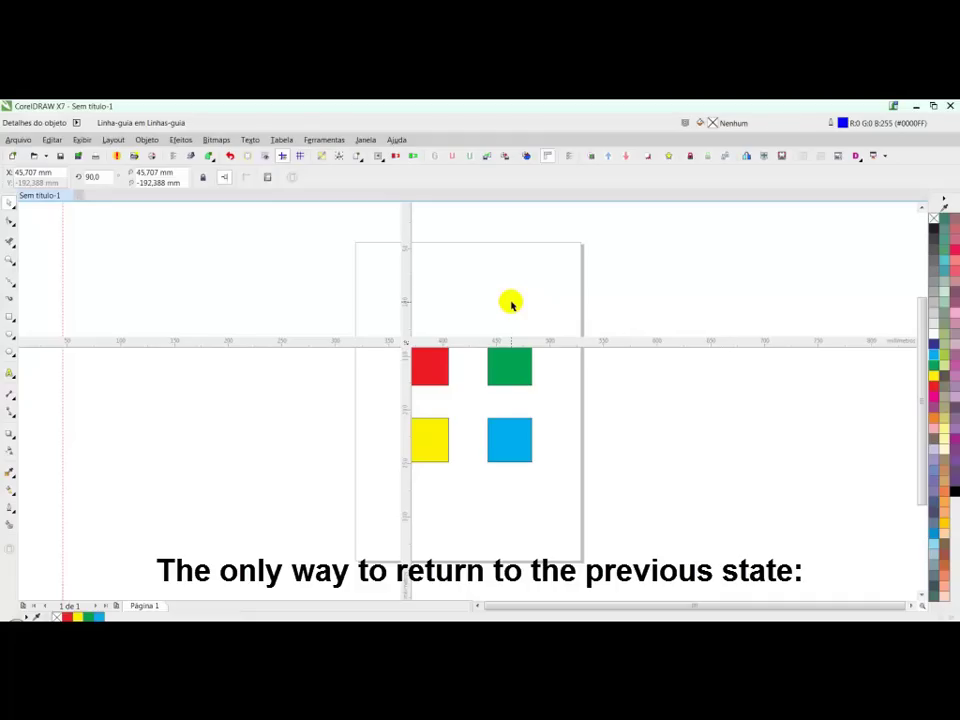
drag(405, 289, 8, 317)
drag(483, 342, 476, 207)
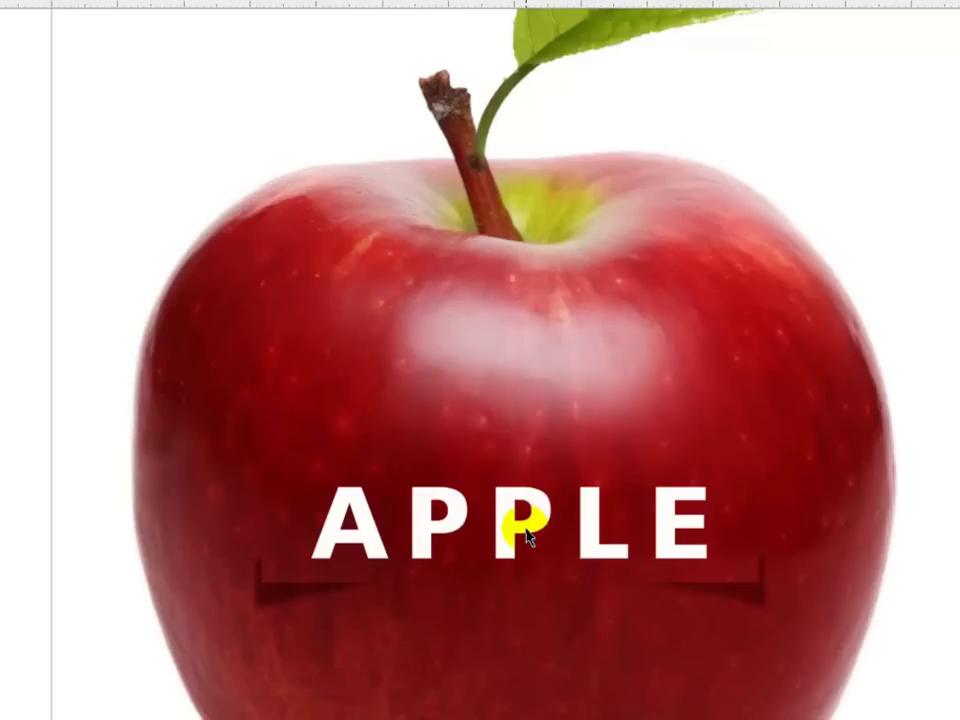
Import apple.psd and place it on the empty half of the page beside the finished apple.
key(shift+F4)
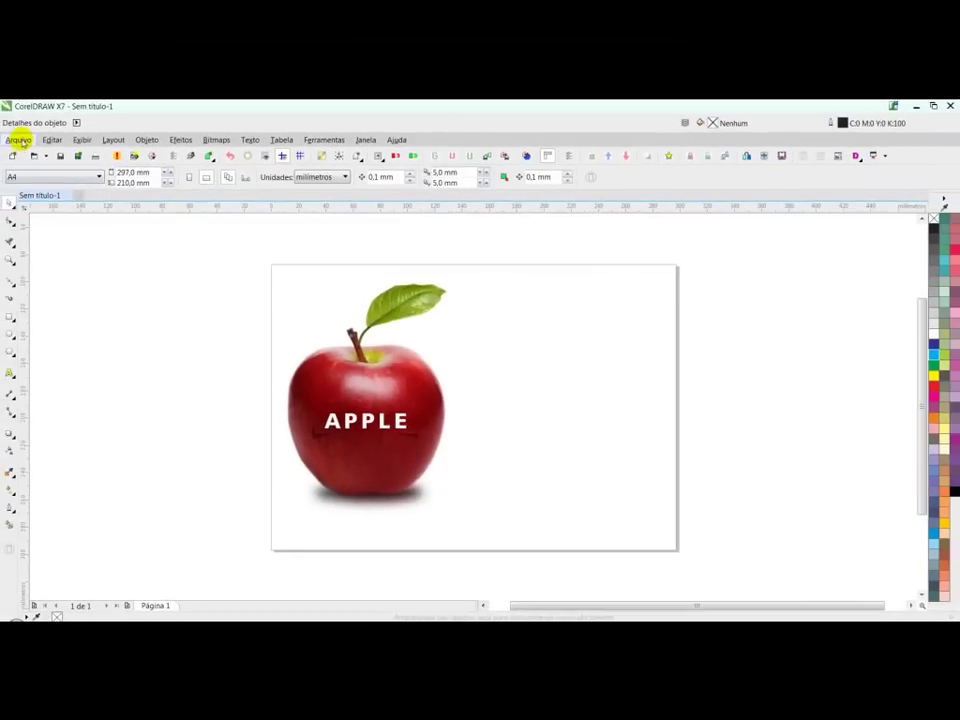
click(18, 140)
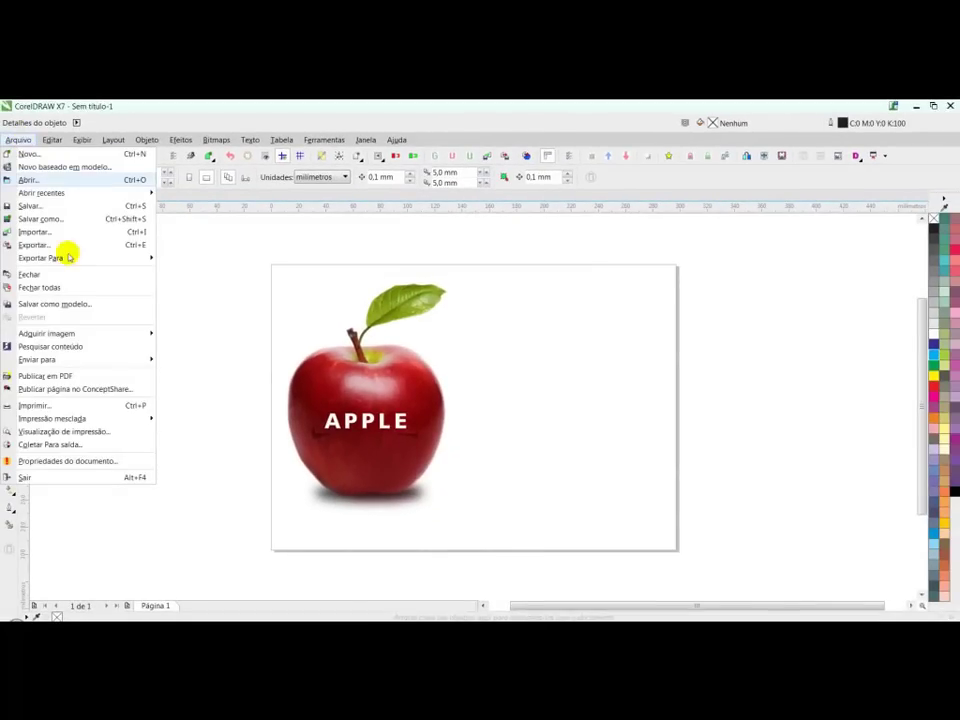
click(45, 233)
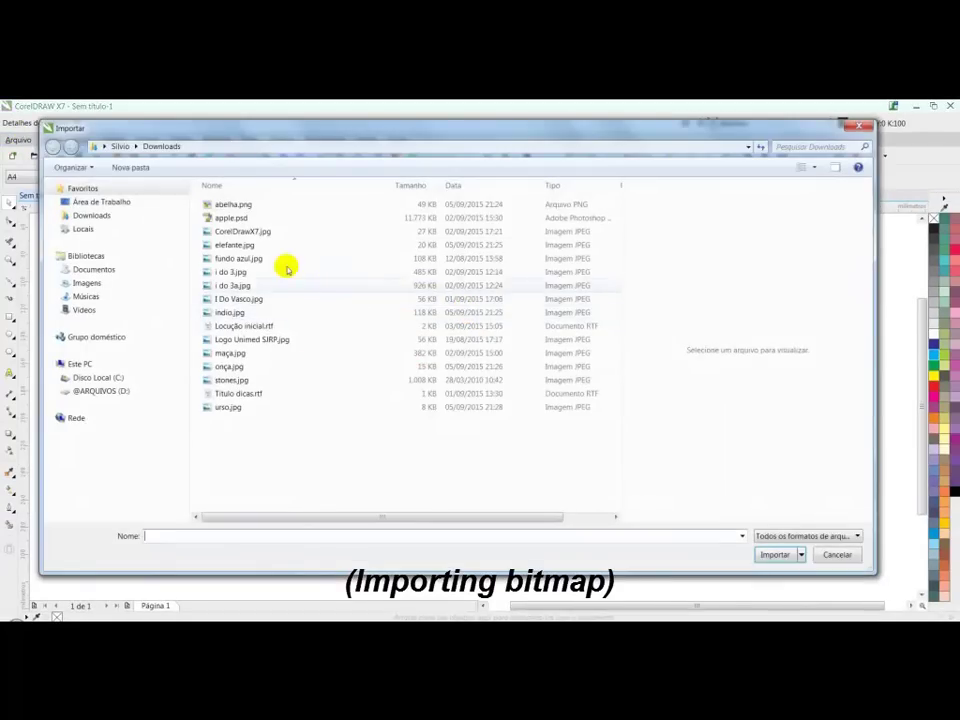
double_click(232, 217)
drag(470, 321, 678, 508)
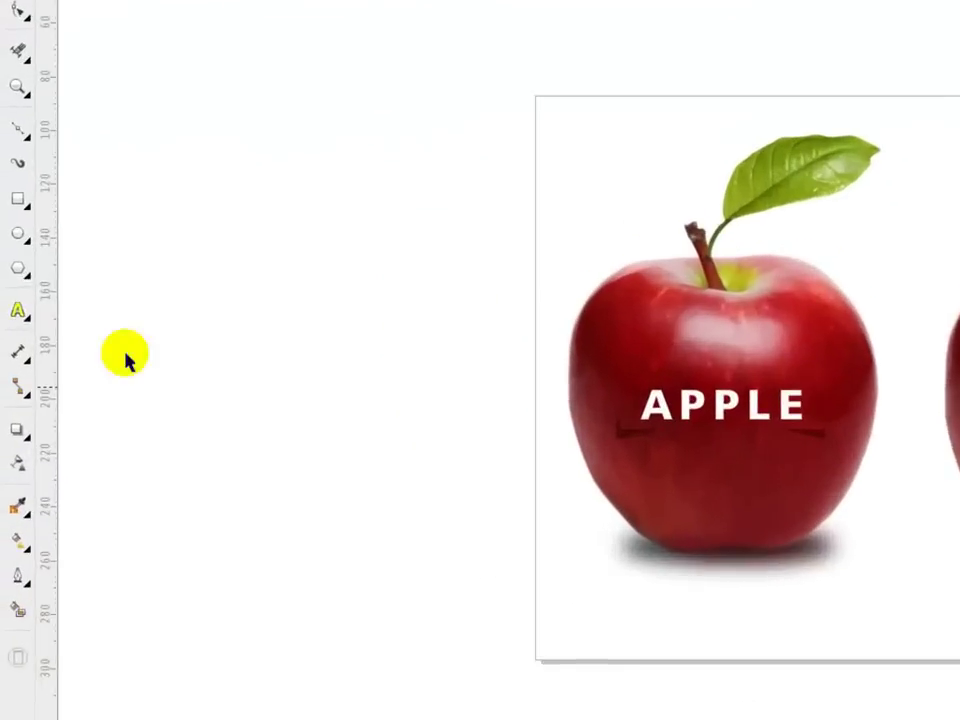
Create the artistic text APPLE in the empty area beside the page.
click(18, 311)
click(245, 278)
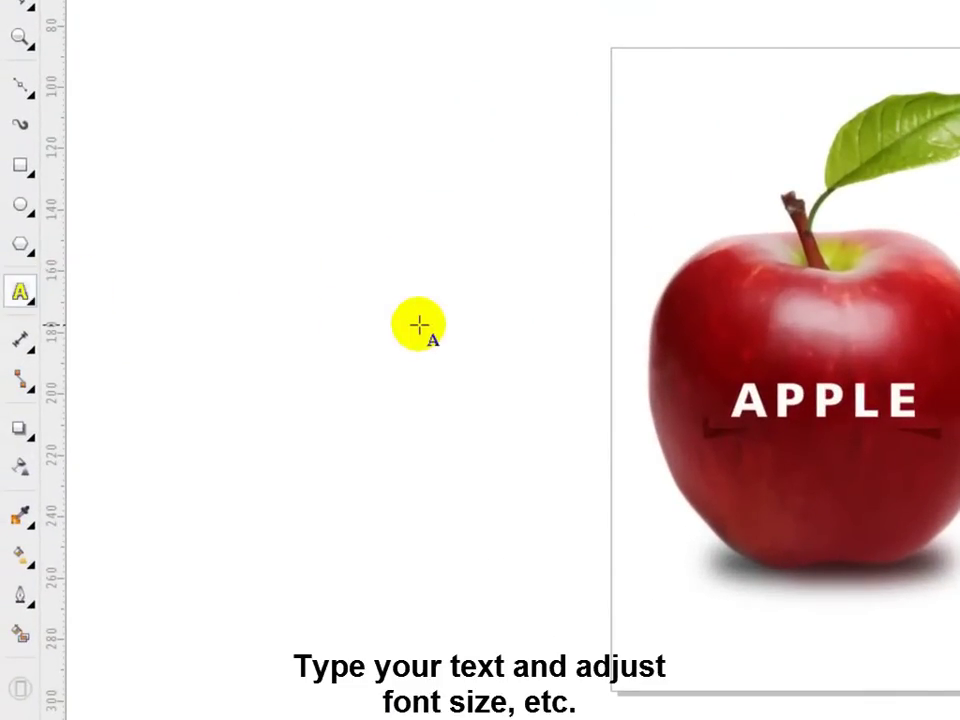
text(APPLE)
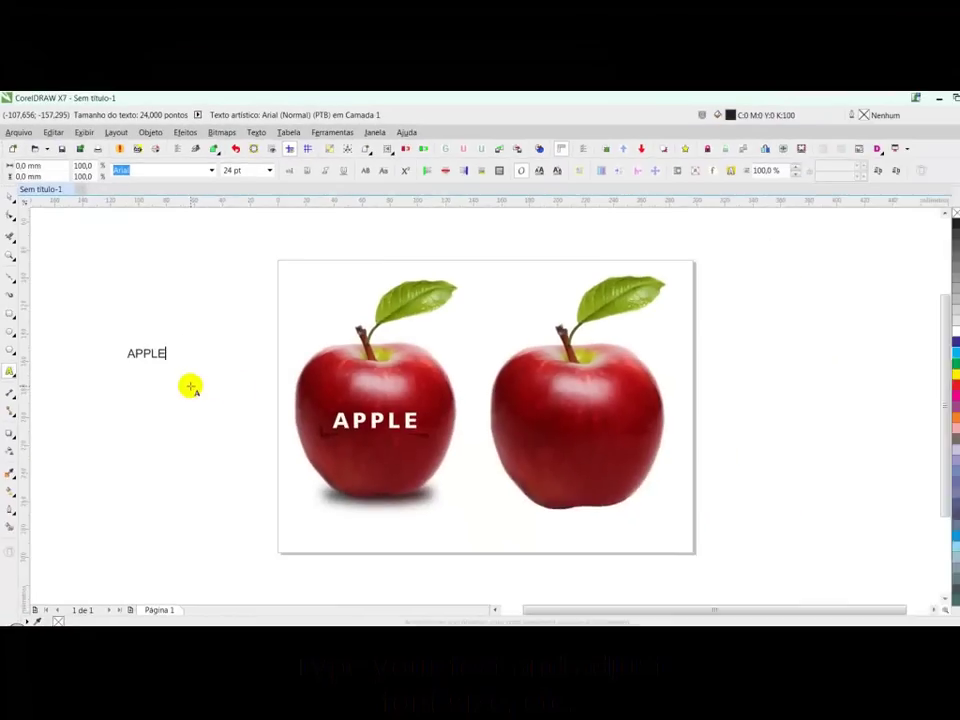
key(ctrl+space)
Set the new APPLE text in bold Arial, enlarge it to about 41 pt and place it on the imported apple.
click(300, 177)
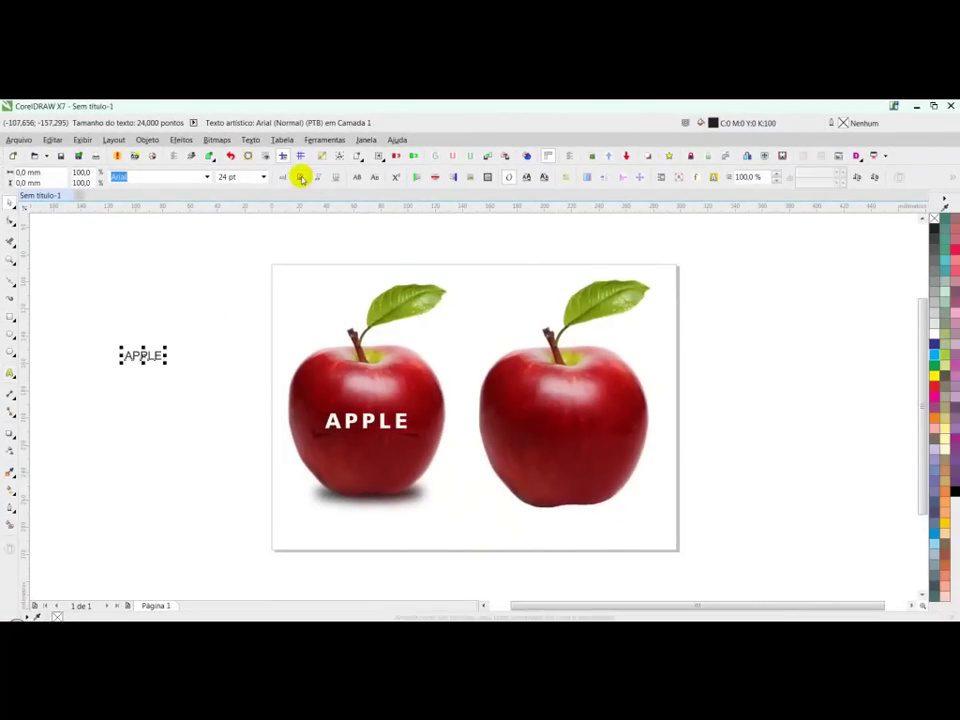
click(207, 177)
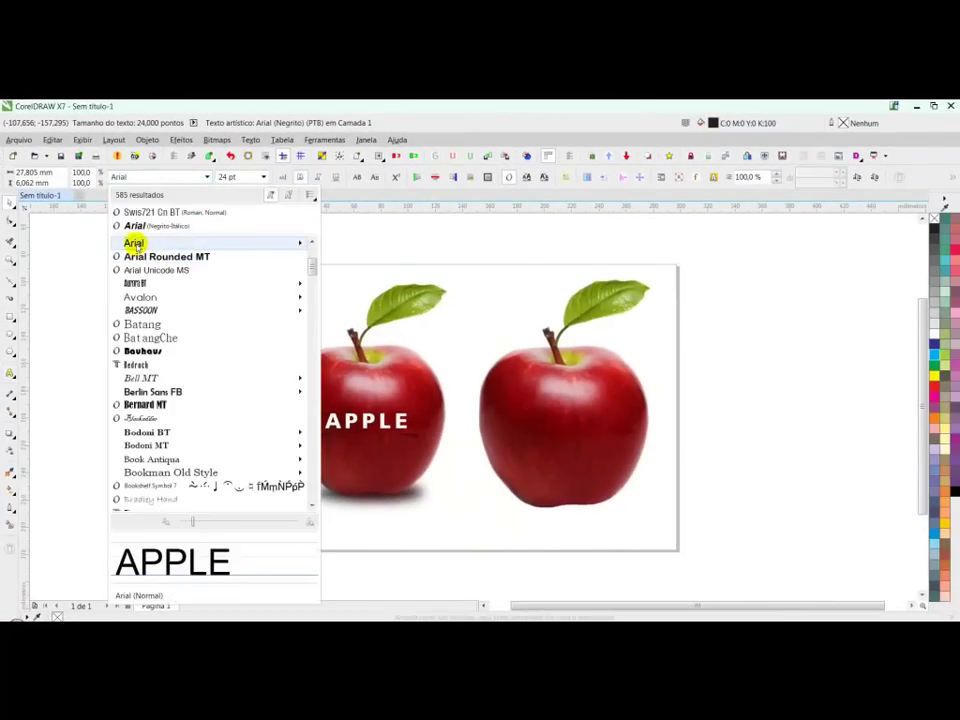
click(225, 240)
click(300, 177)
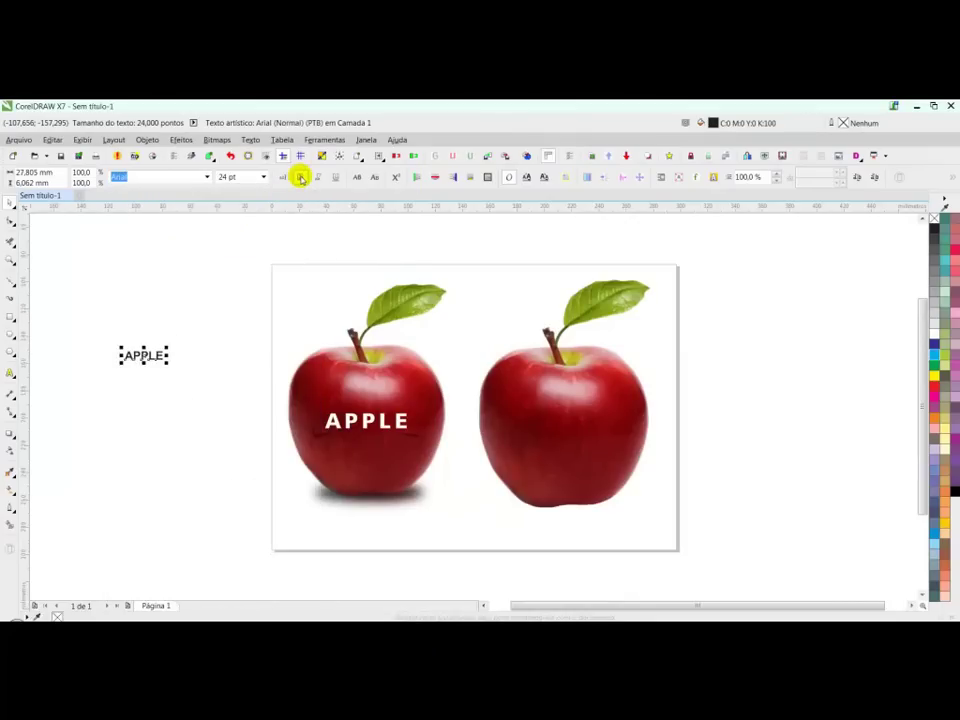
drag(173, 370, 567, 422)
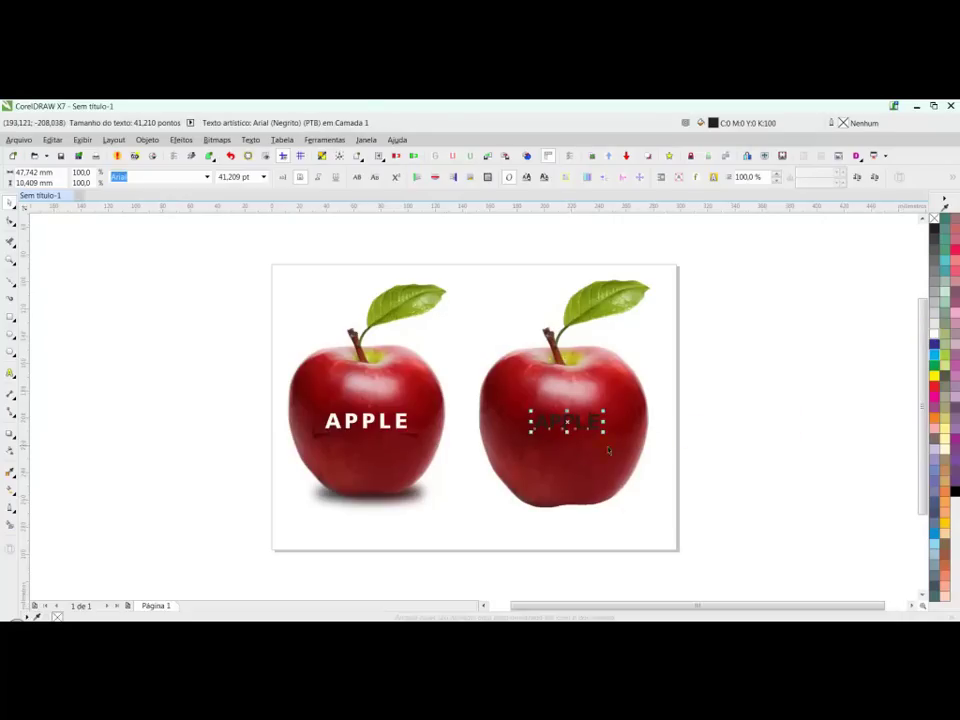
Widen the letter spacing of the white APPLE text on the right-hand apple and recentre the text on the fruit.
drag(456, 334, 701, 486)
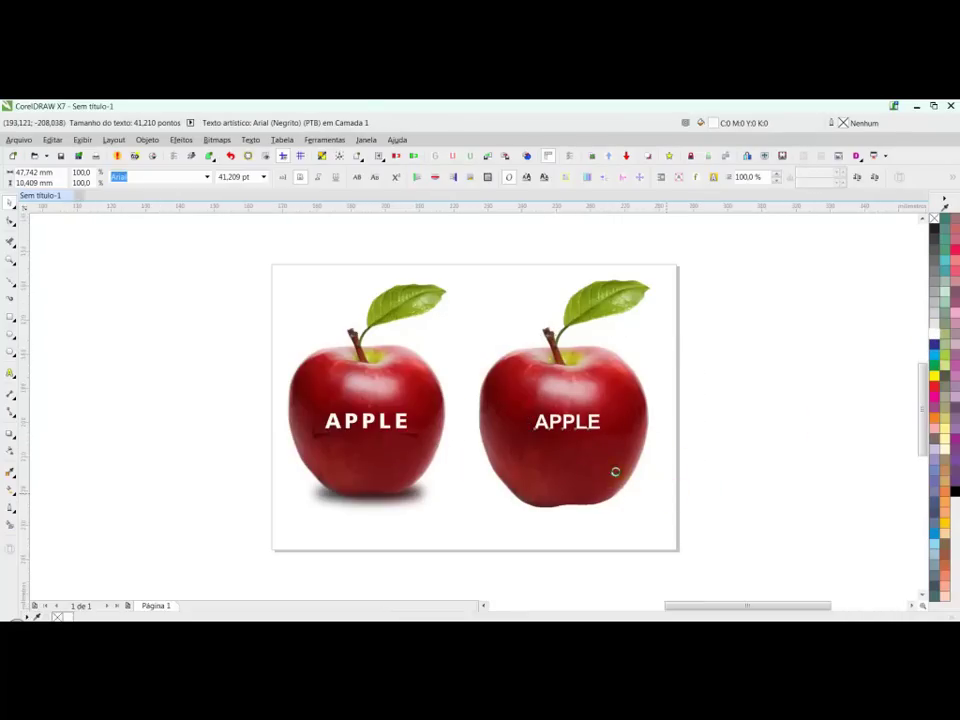
key(F10)
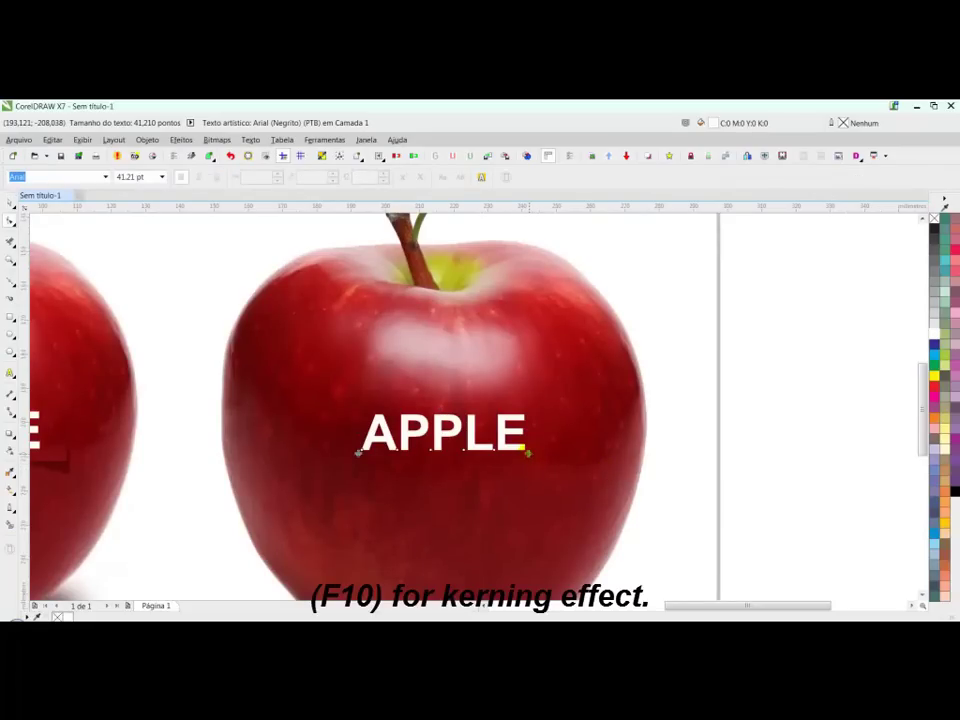
drag(527, 453, 549, 458)
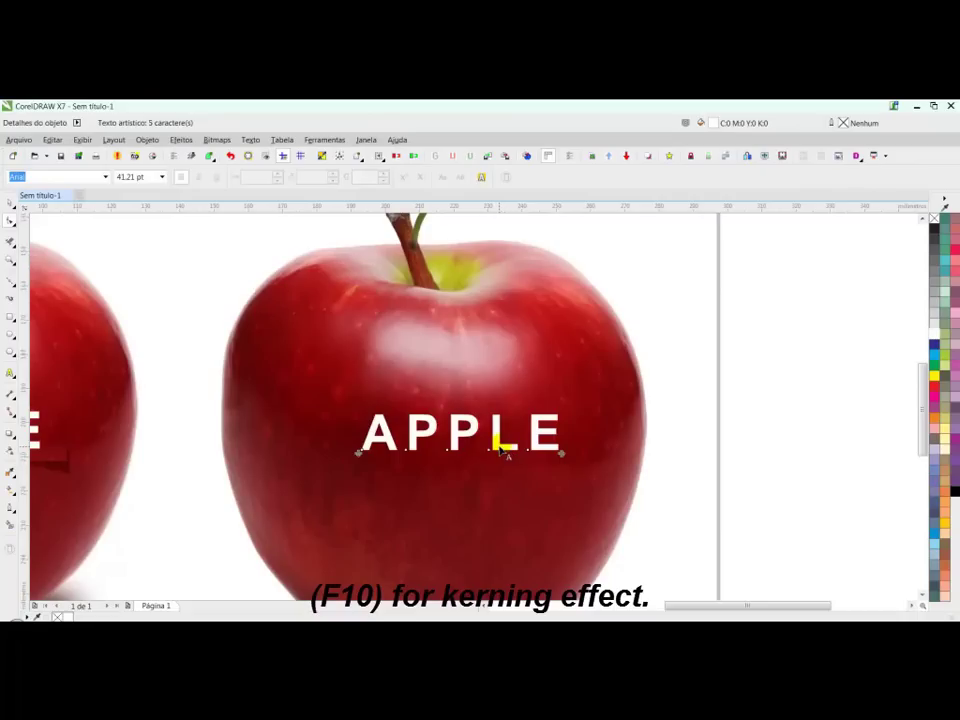
key(space)
drag(498, 447, 474, 451)
click(690, 459)
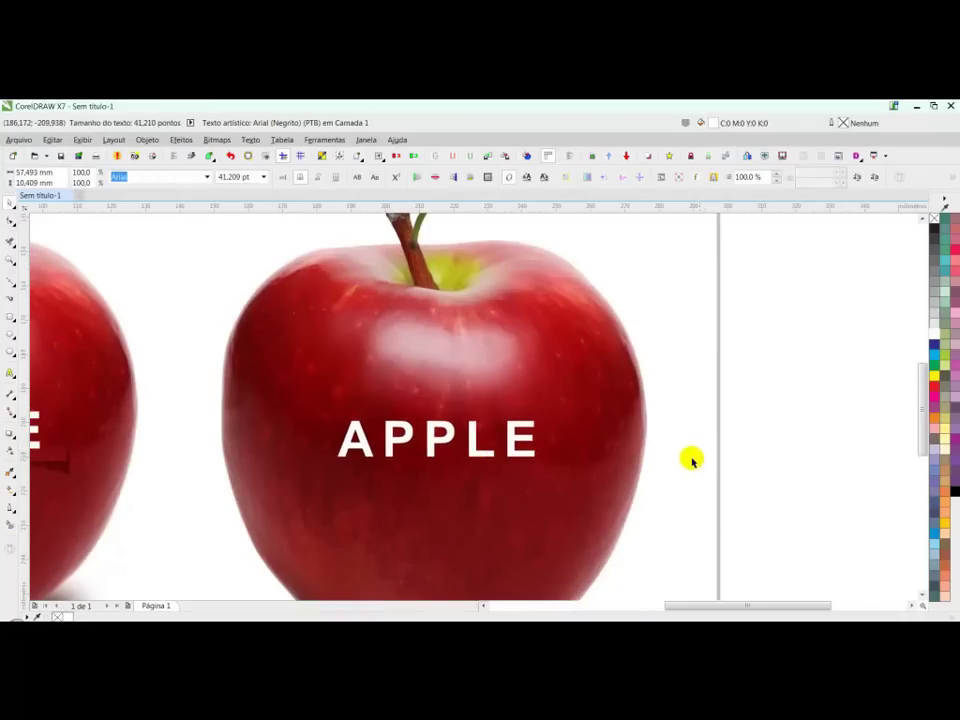
Draw a rectangle about 68 × 20 mm around the APPLE text on the right-hand apple and fill it yellow.
click(10, 318)
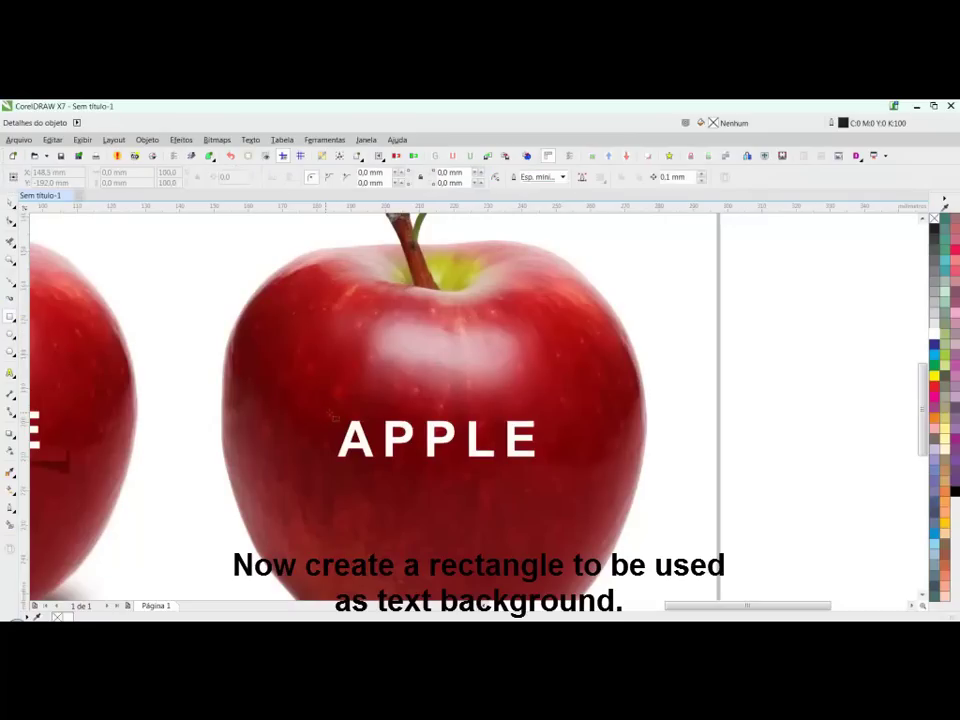
drag(322, 407, 346, 447)
drag(407, 456, 557, 477)
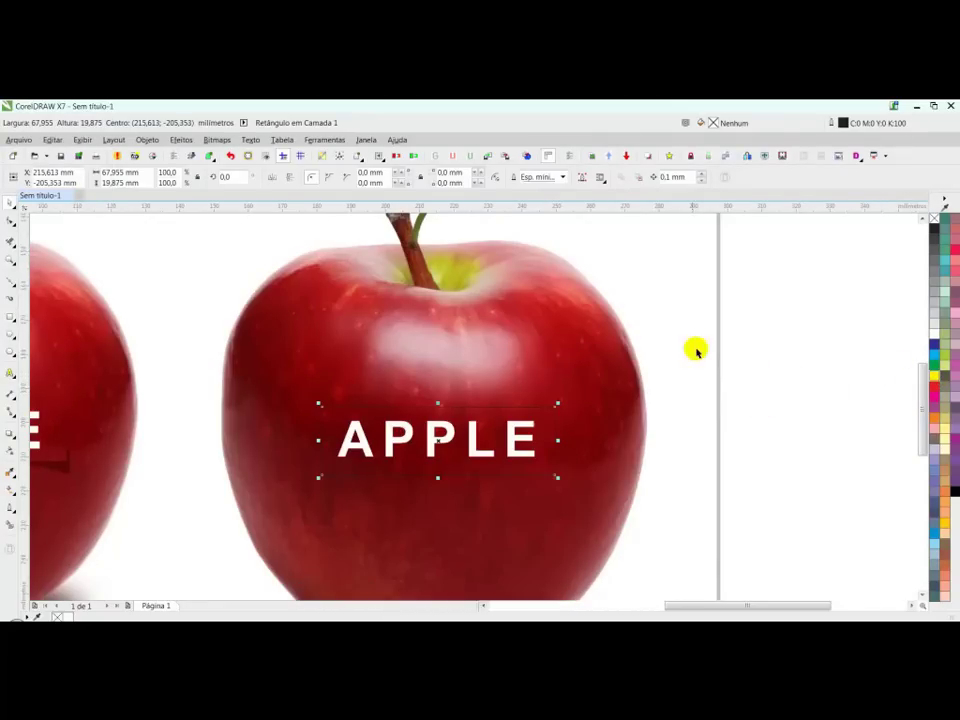
click(935, 376)
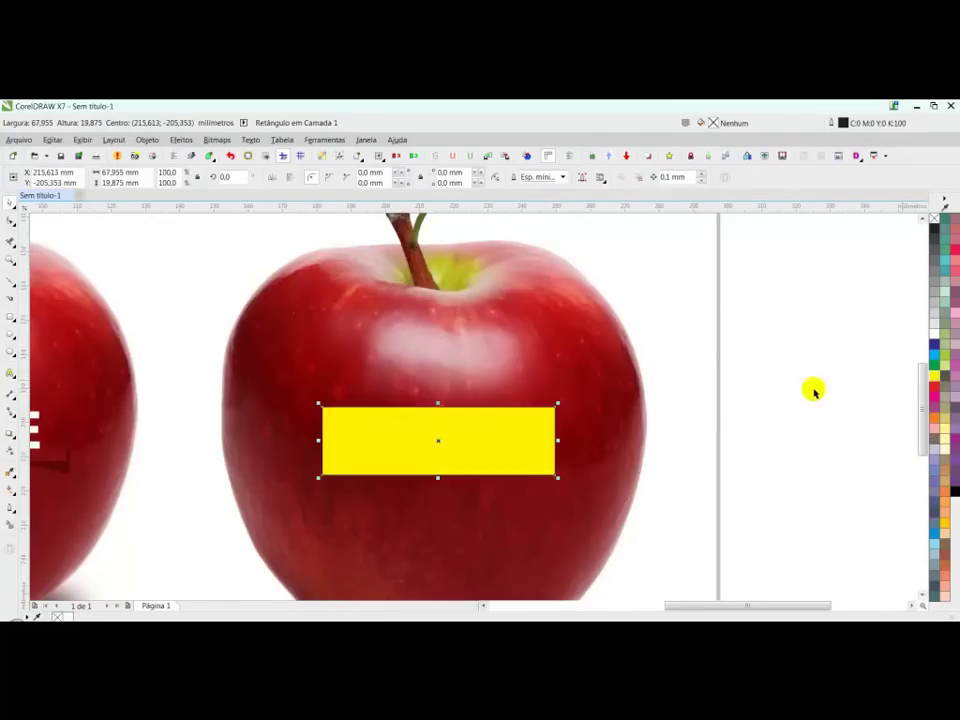
Send the yellow rectangle and the apple image behind the APPLE text, and remove the rectangle's outline.
shift+click(600, 332)
click(626, 155)
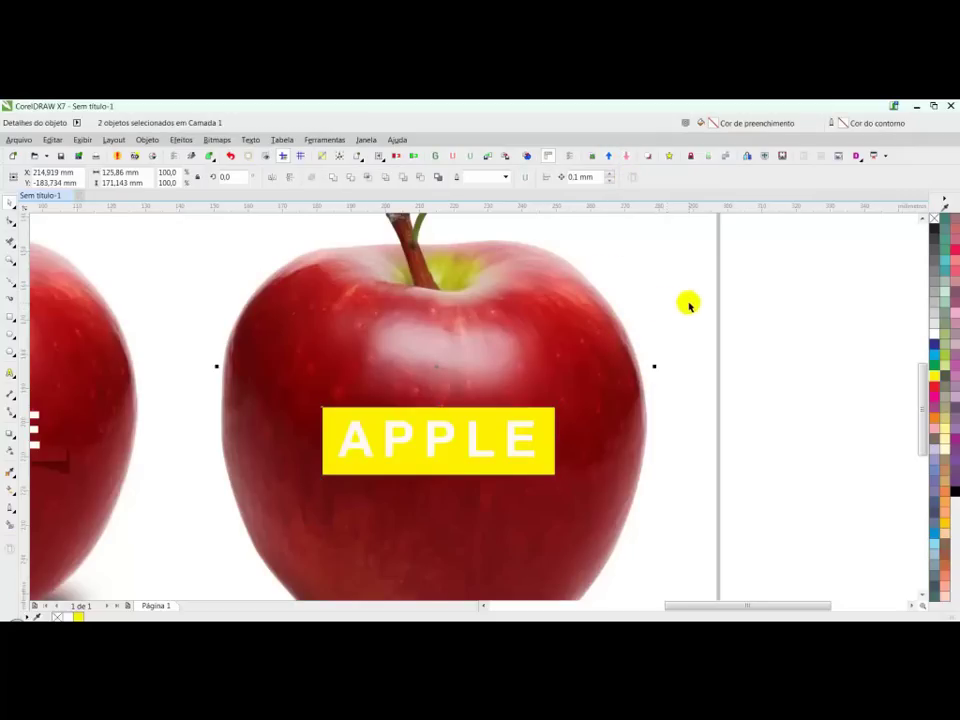
click(689, 306)
click(540, 418)
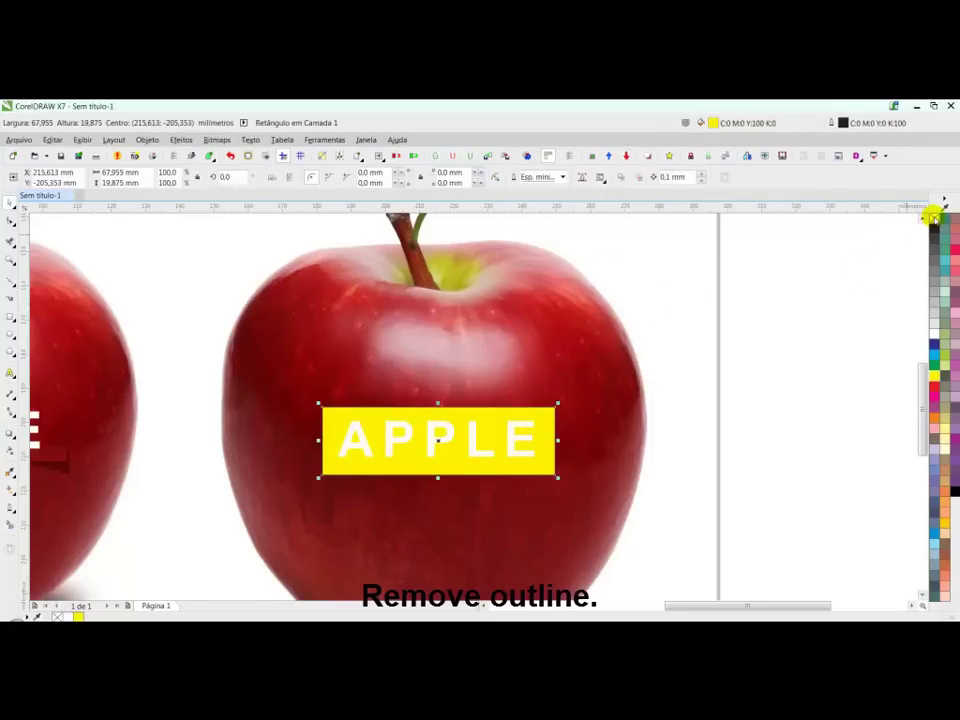
right_click(933, 217)
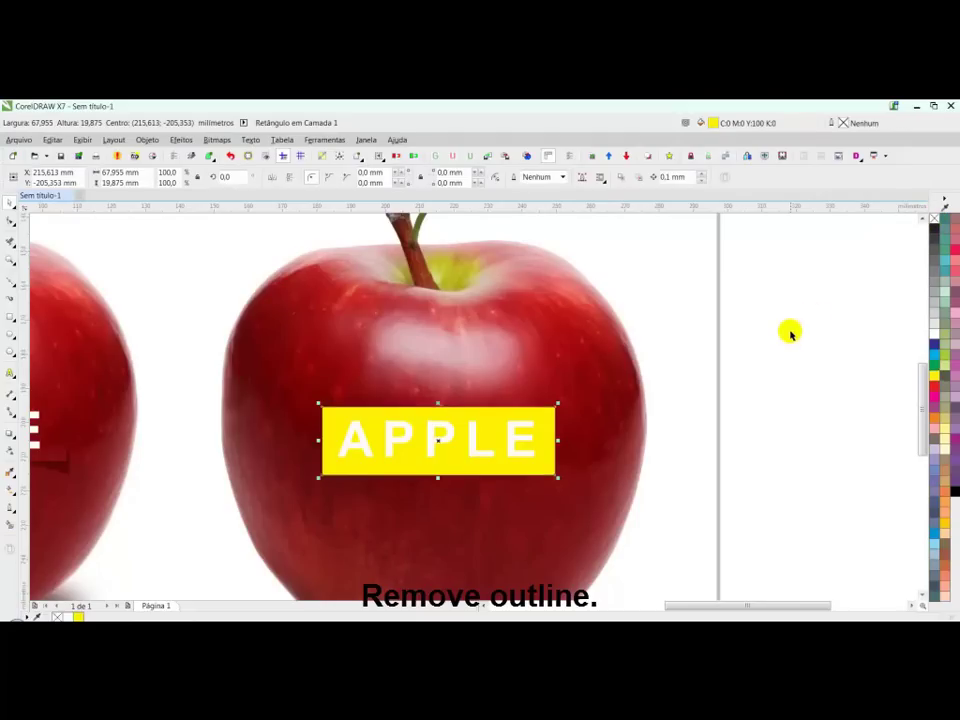
click(750, 356)
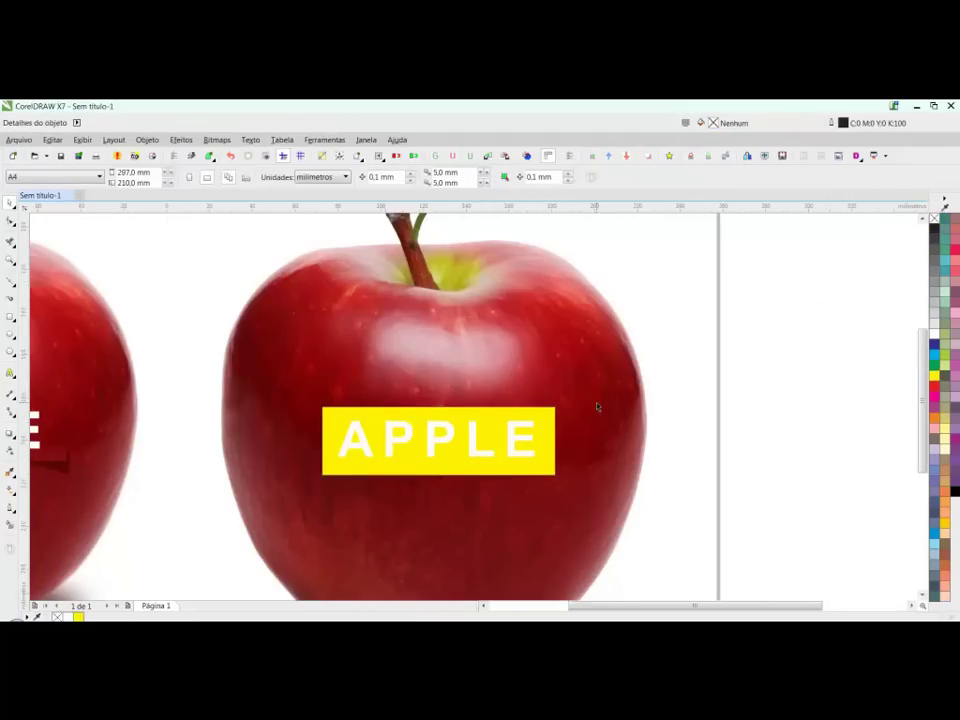
Duplicate the right-hand apple image, keeping the copy in exactly the same position as the original.
scroll(597, 406, down, 2)
click(721, 391)
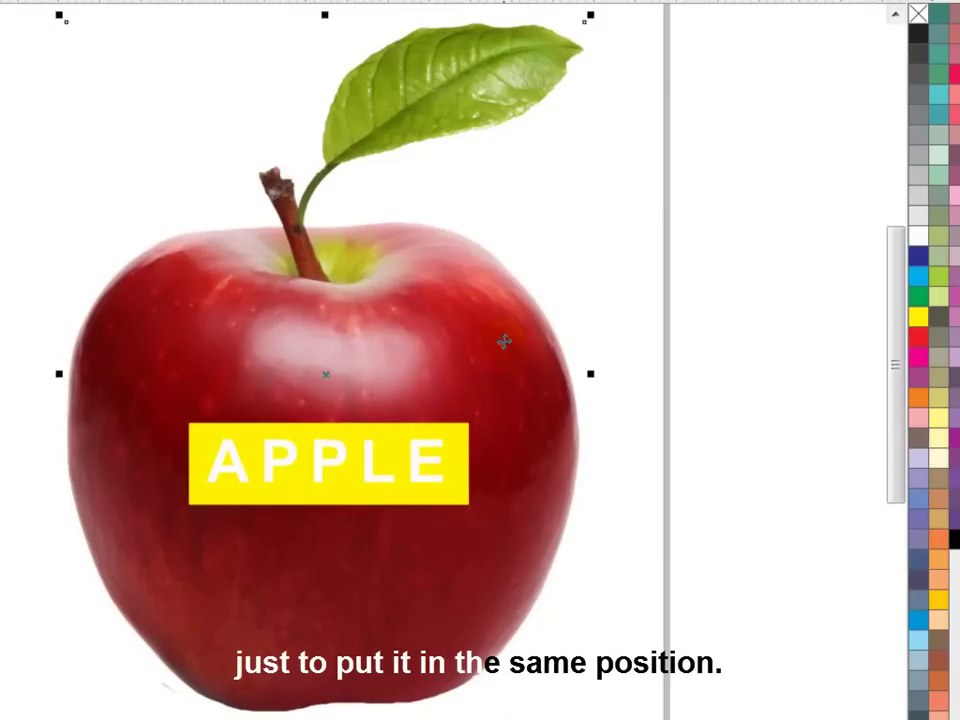
click(754, 272)
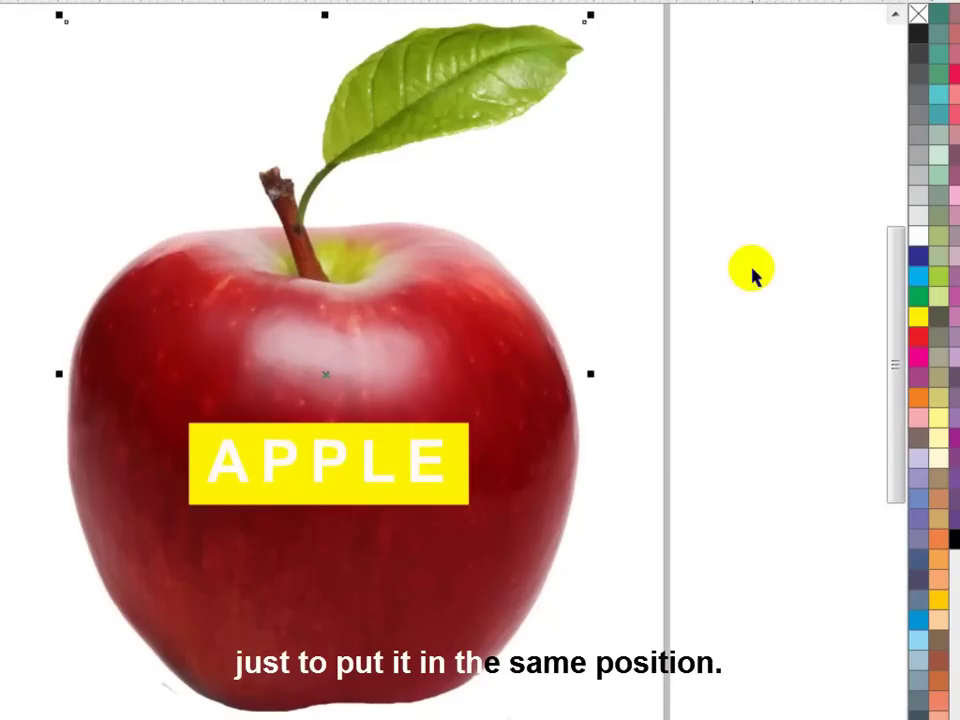
key(ctrl+v)
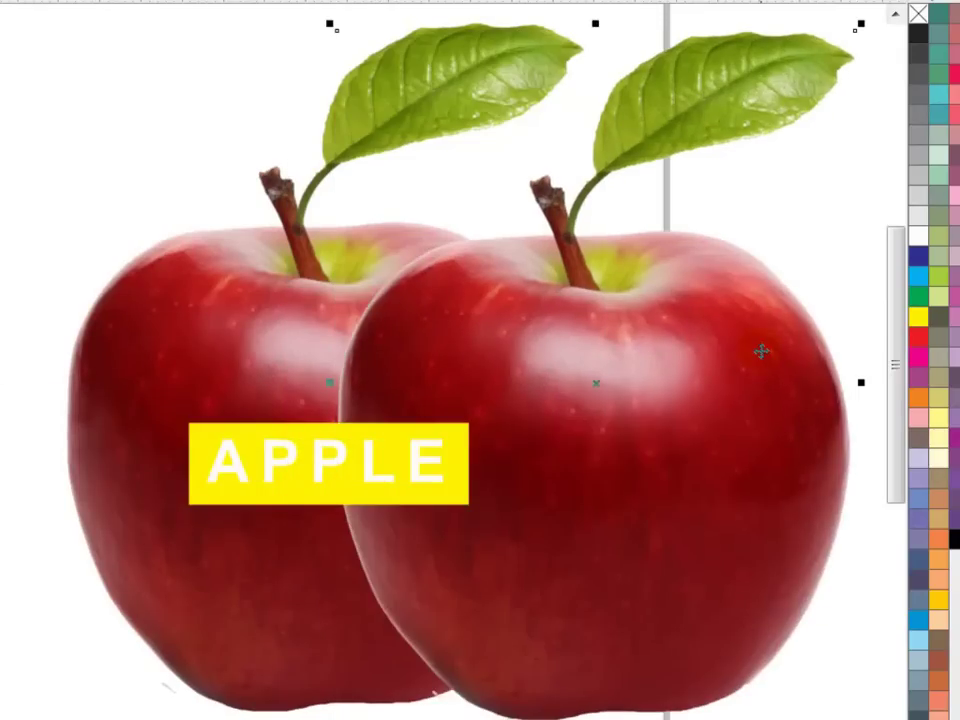
key(ctrl+z)
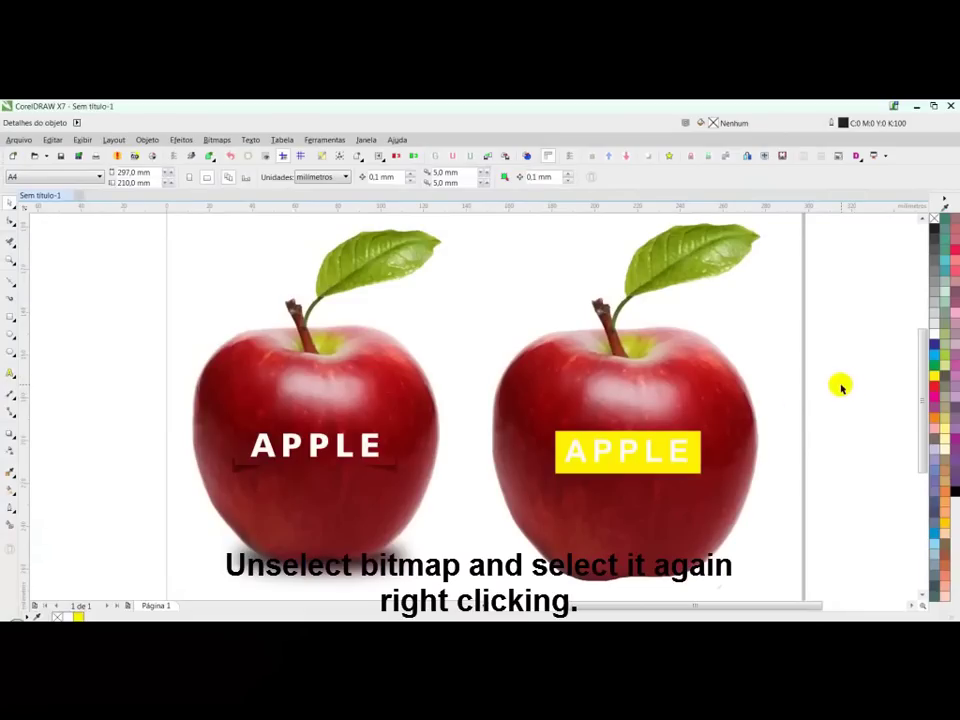
PowerClip the duplicated apple image inside the yellow rectangle and remove the rectangle's fill.
right_click(727, 398)
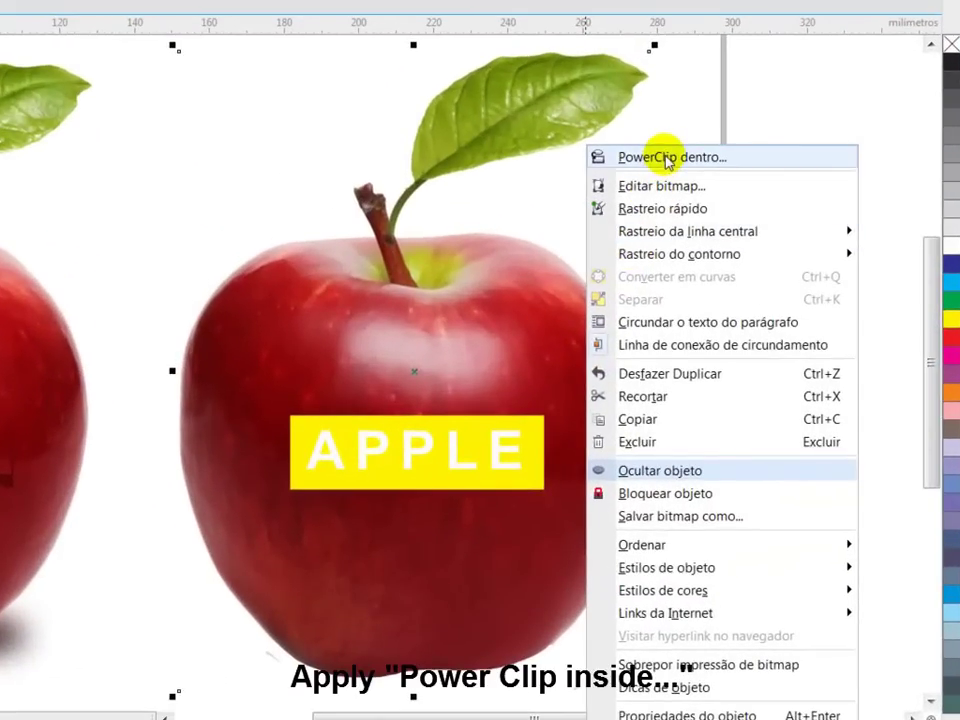
click(668, 158)
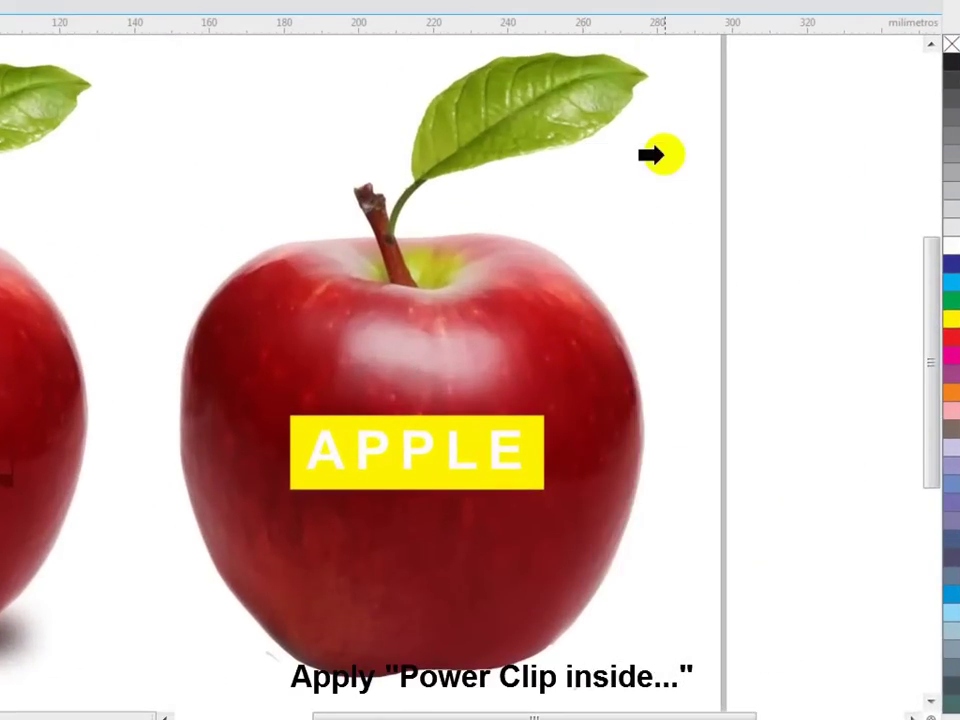
click(428, 424)
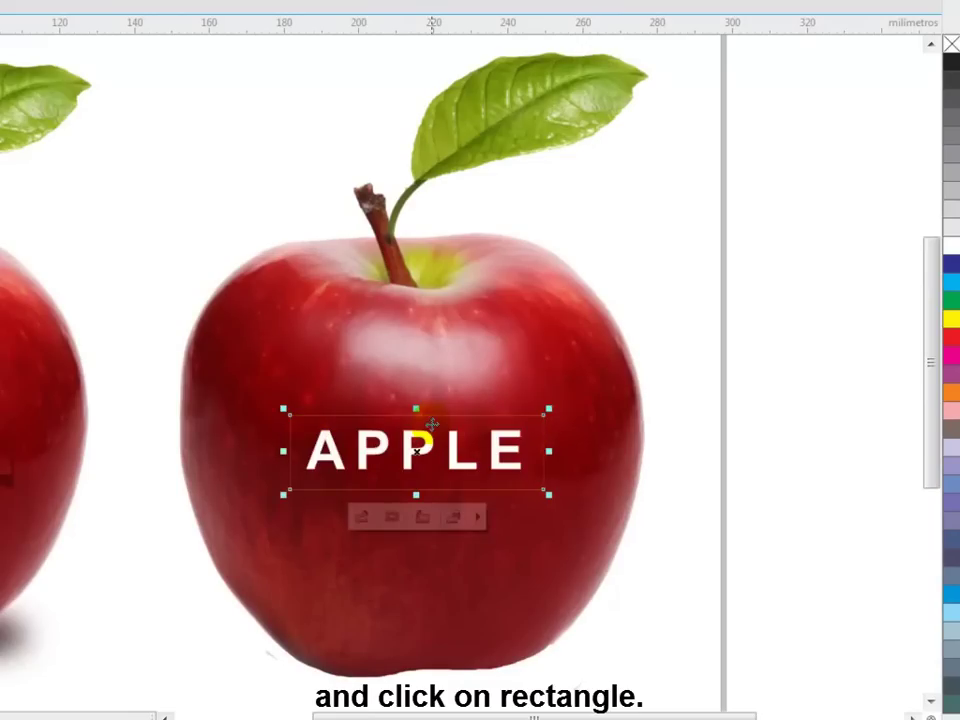
key(z)
drag(651, 355, 160, 515)
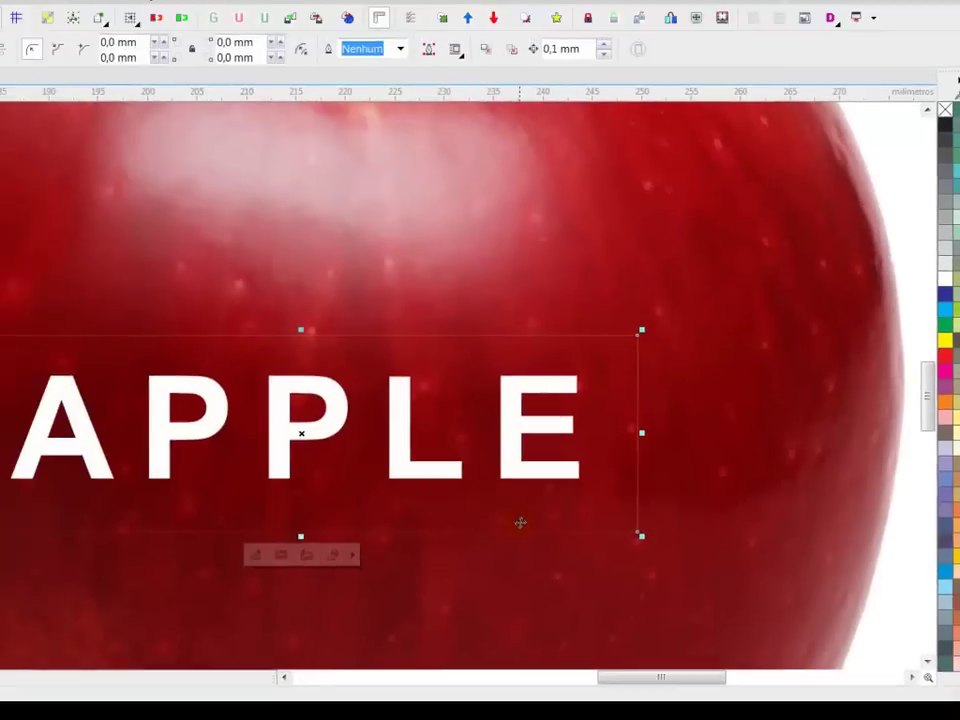
click(932, 216)
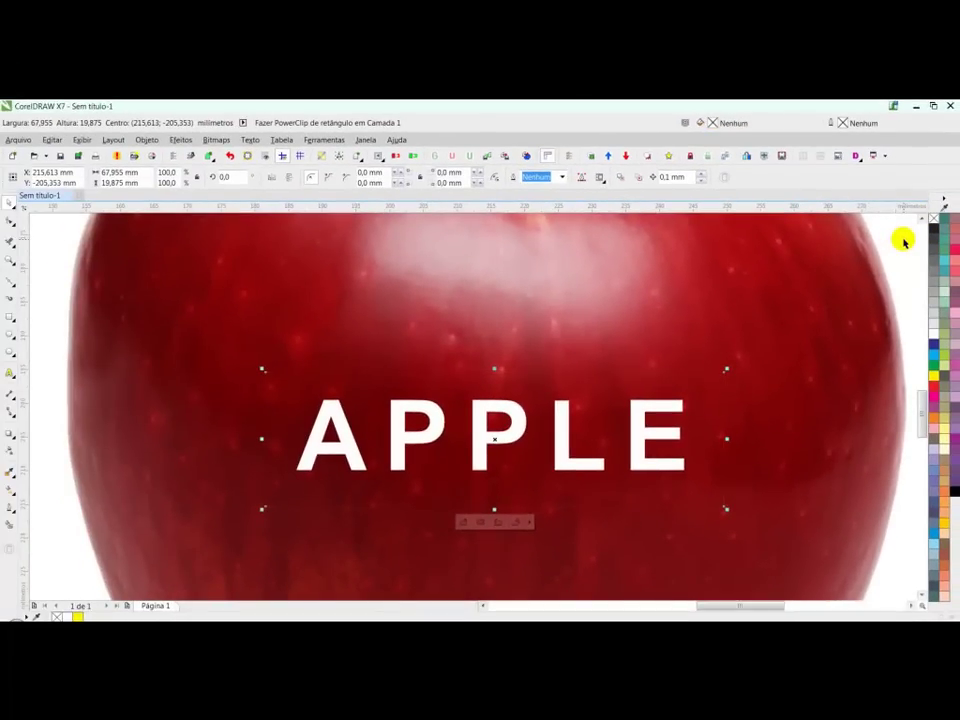
In wireframe view, draw a rectangle about 72 × 12 mm across the lower half of the APPLE frame, and restore the full-colour view.
key(ctrl+F9)
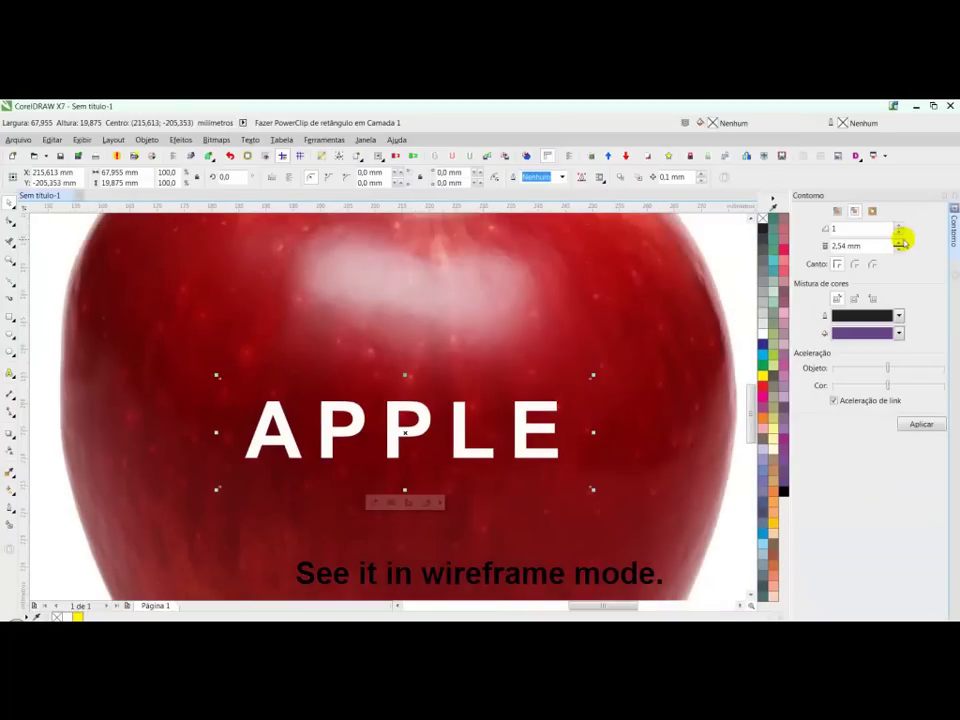
click(952, 206)
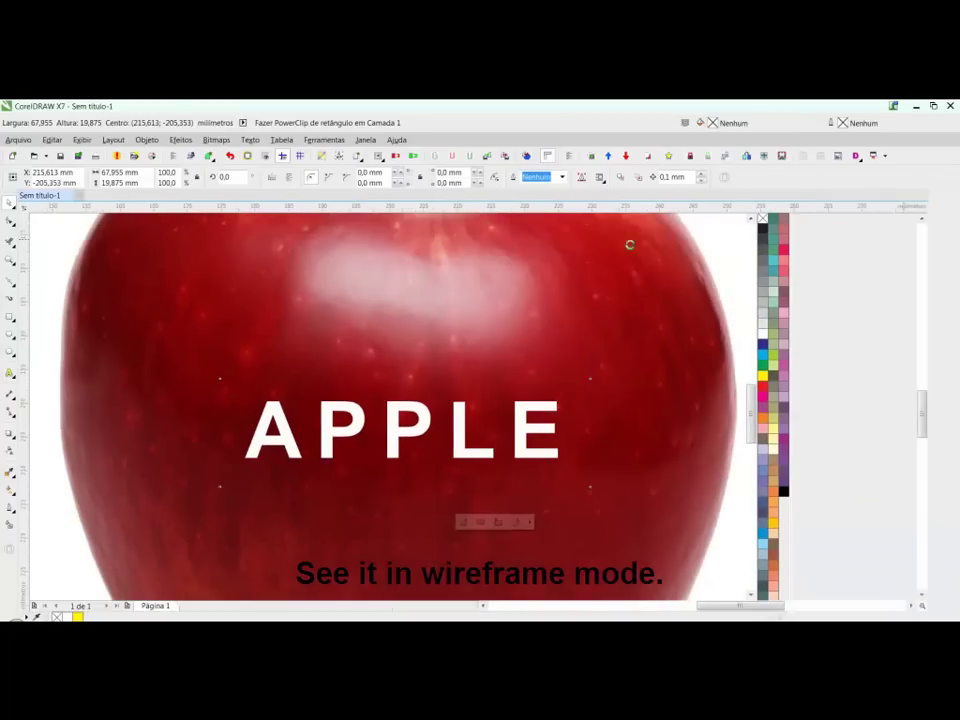
click(82, 139)
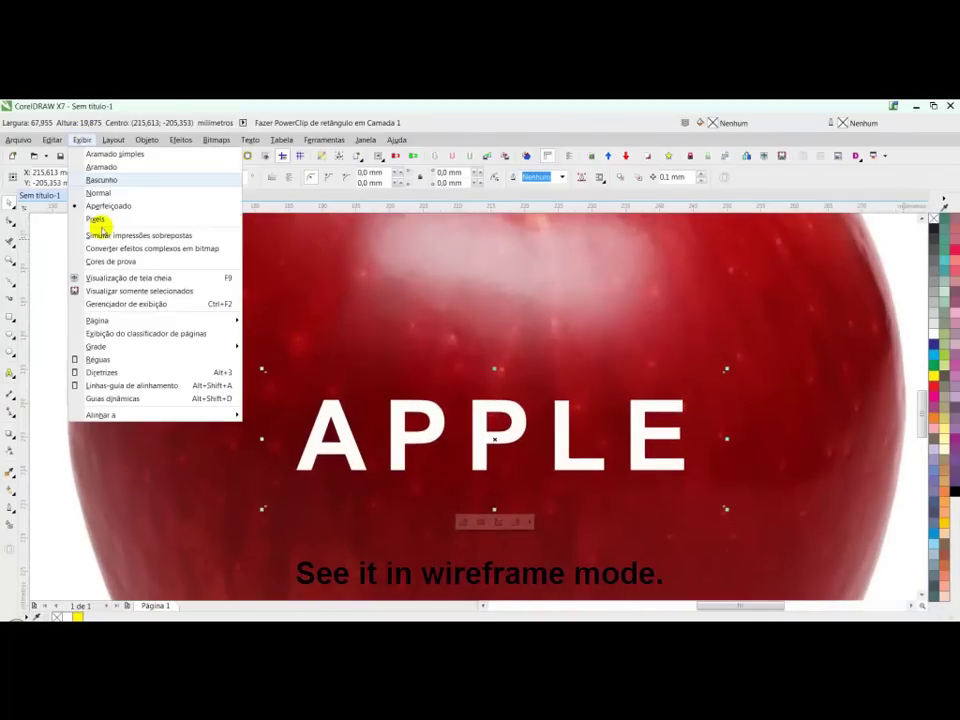
click(105, 156)
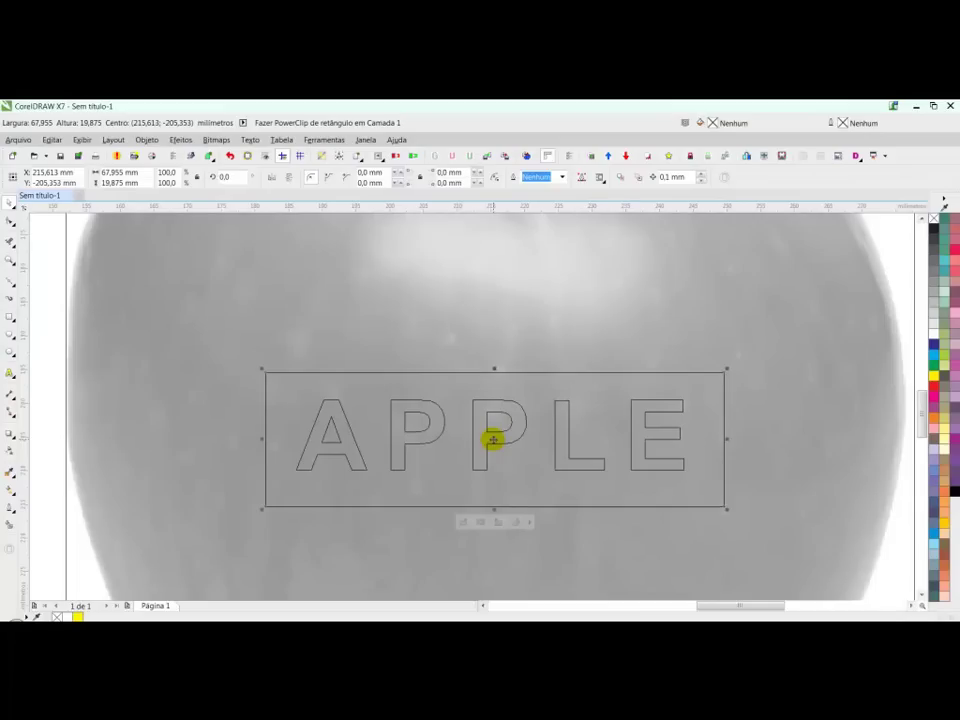
click(10, 317)
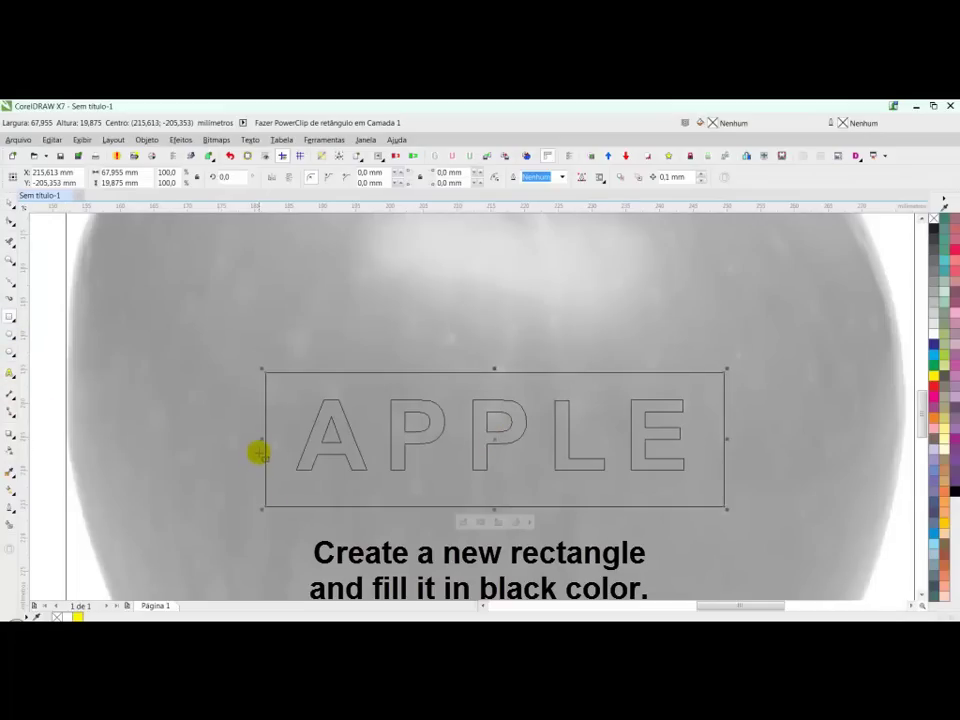
drag(255, 447, 739, 522)
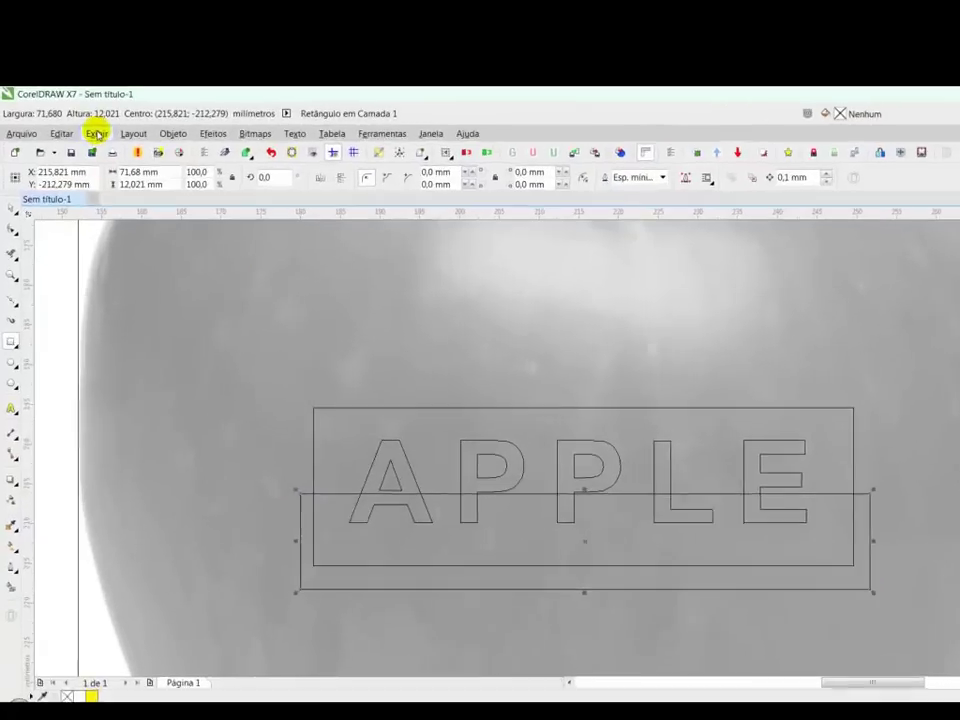
click(81, 139)
click(193, 237)
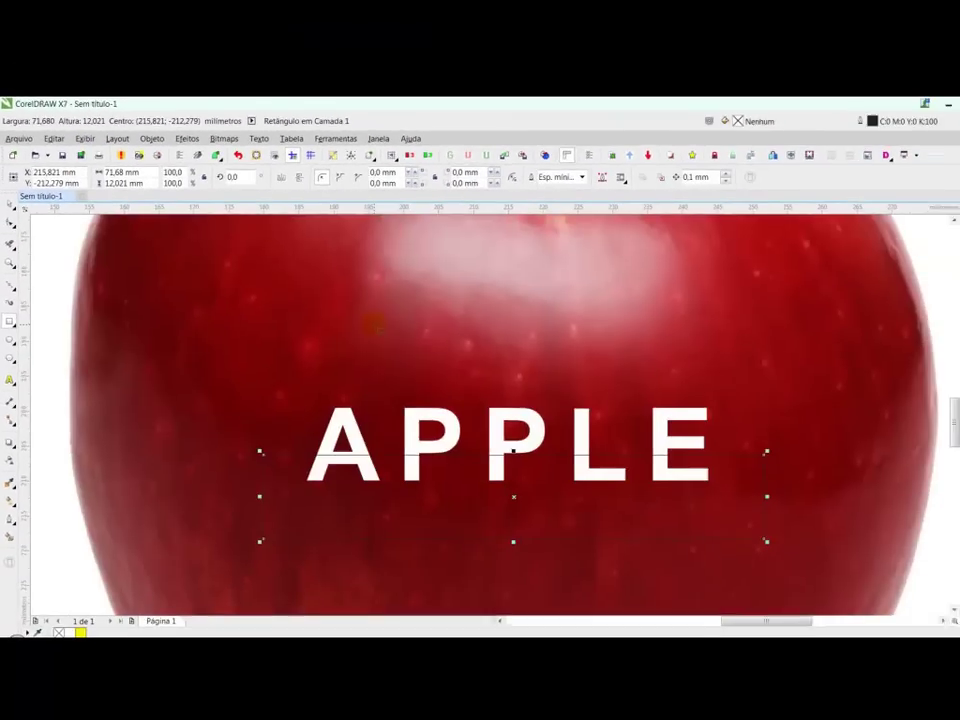
Fill the new rectangle with C100 M100 Y100 K100 black and remove its outline.
click(933, 227)
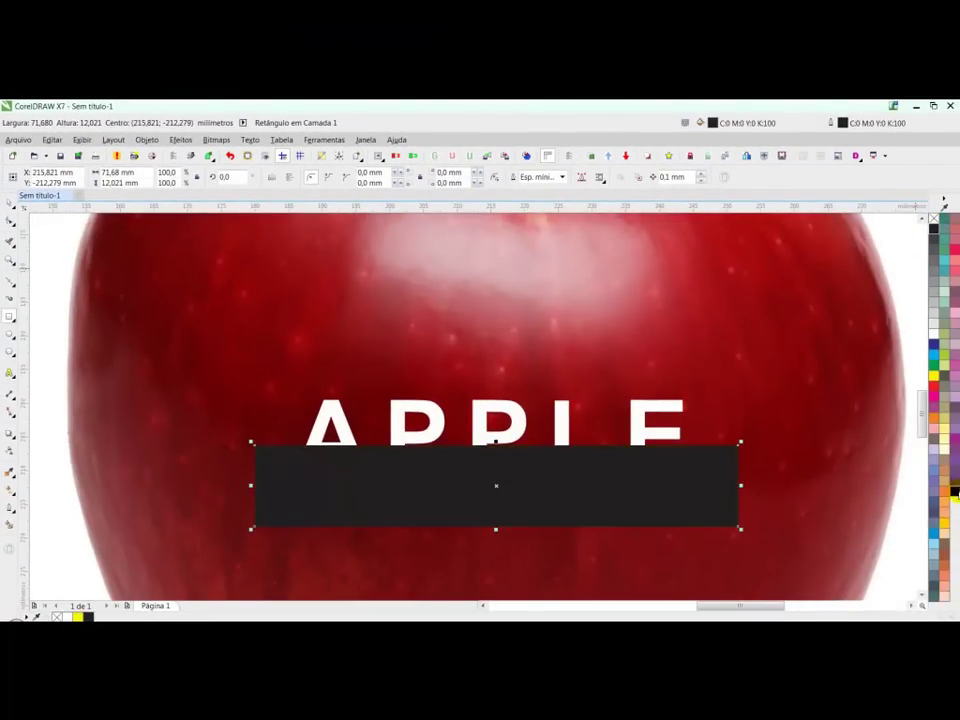
click(953, 492)
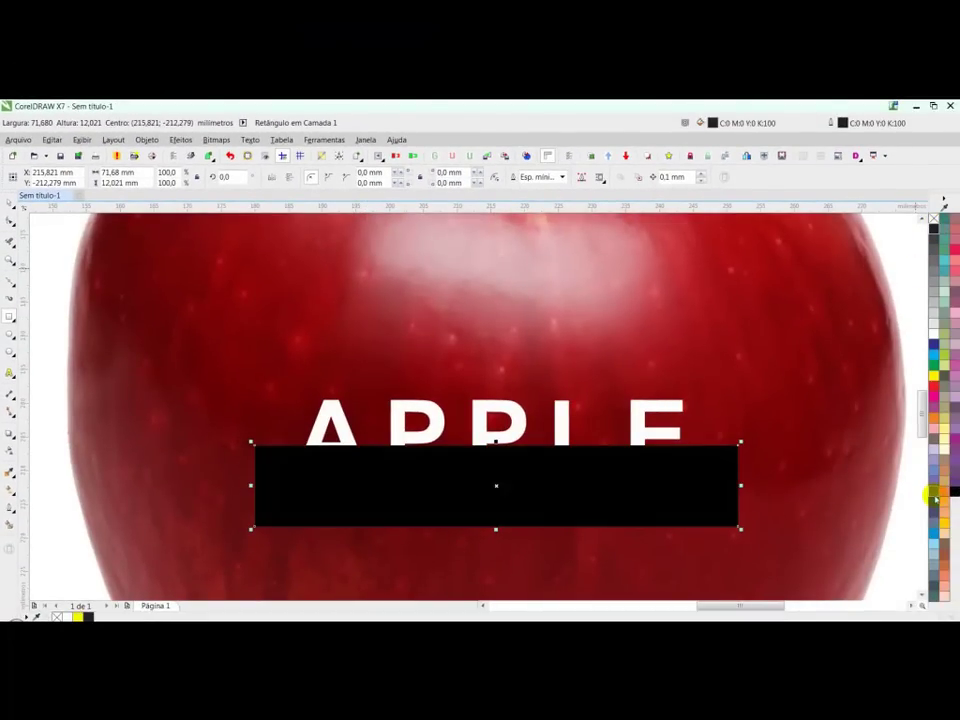
right_click(933, 218)
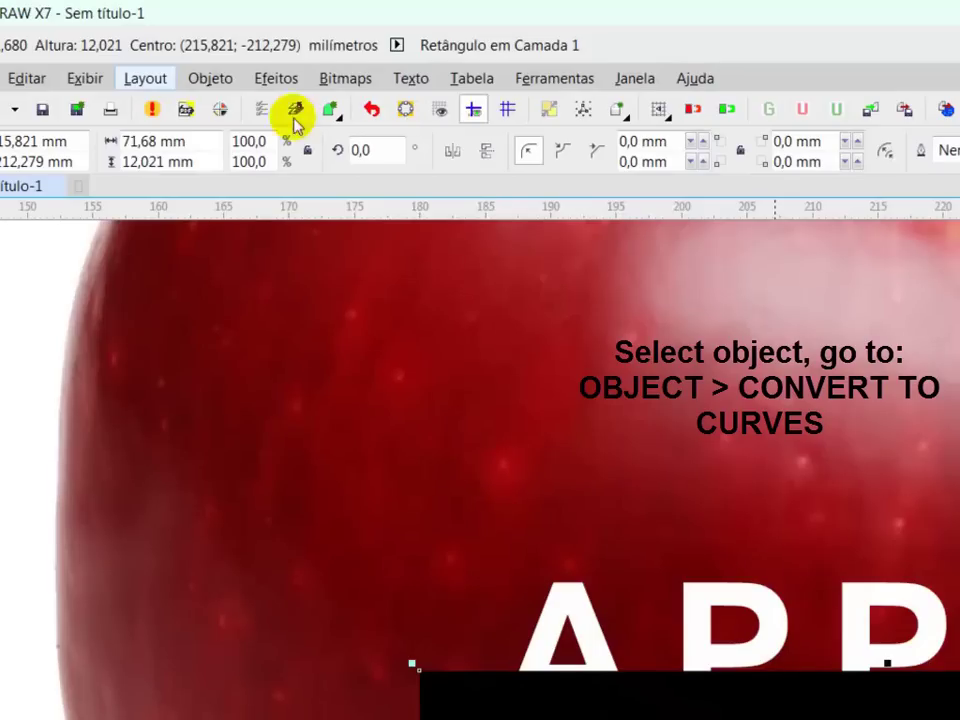
Convert the black rectangle to curves, and turn its bottom edge into a curve segment arched slightly upward.
click(204, 79)
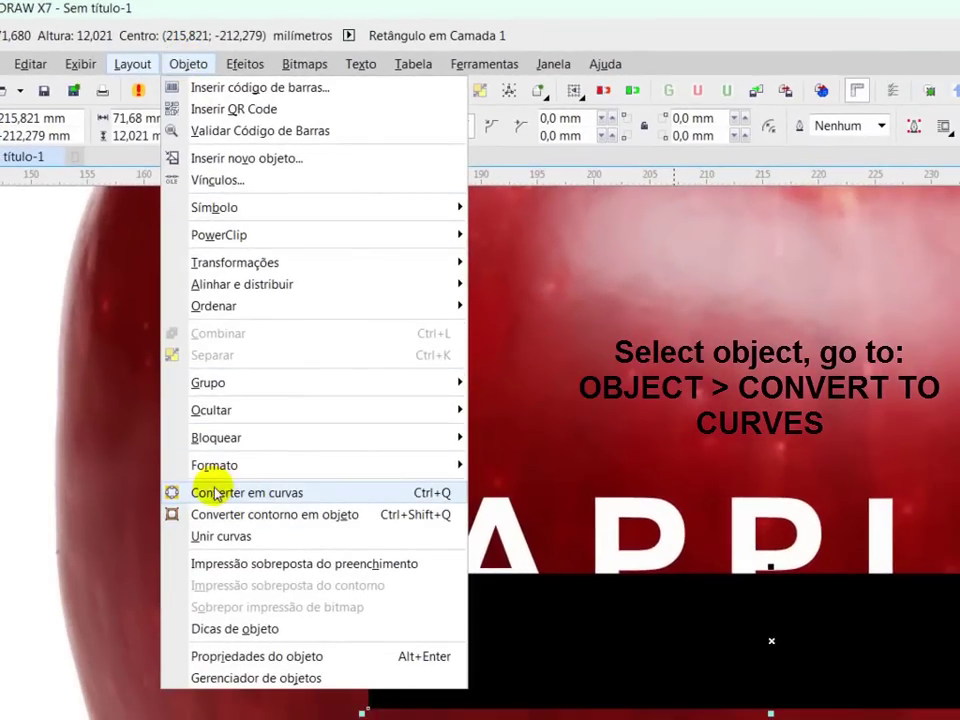
click(440, 495)
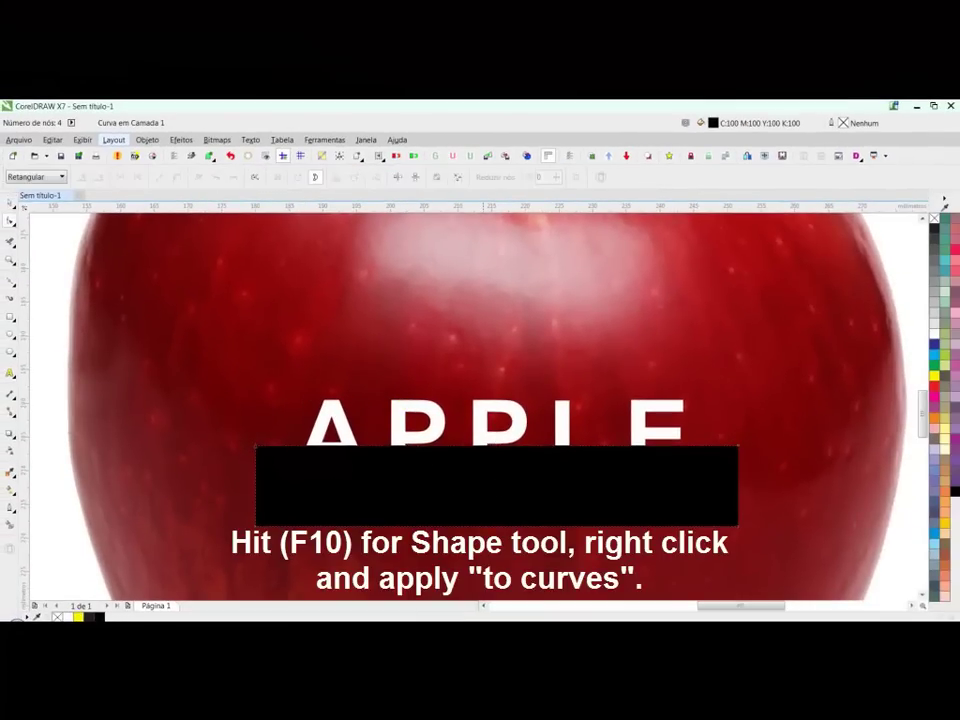
right_click(492, 530)
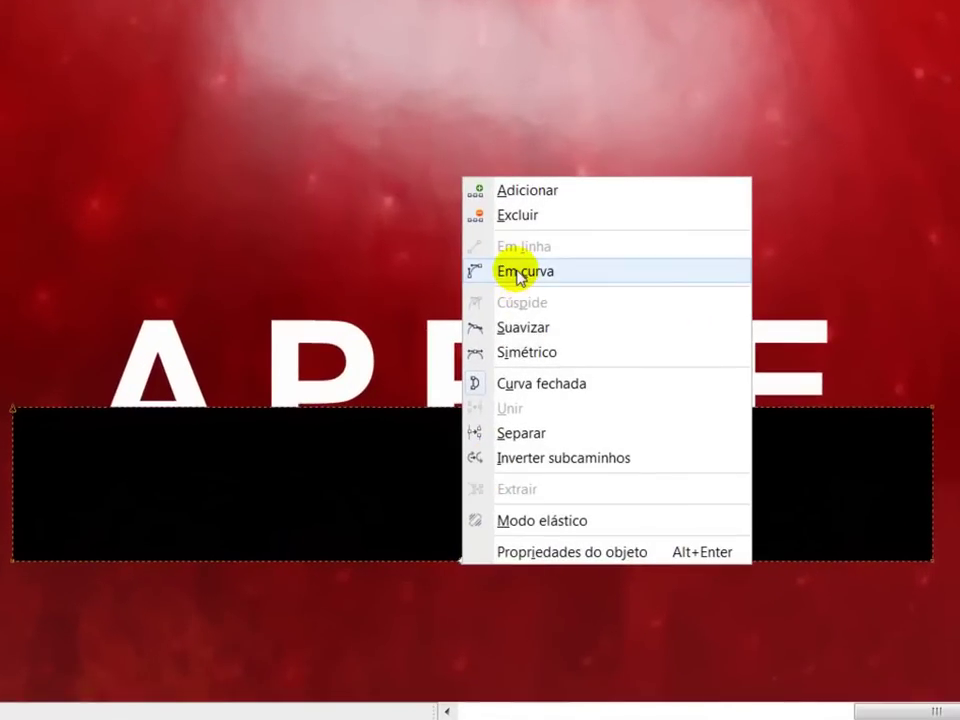
click(520, 275)
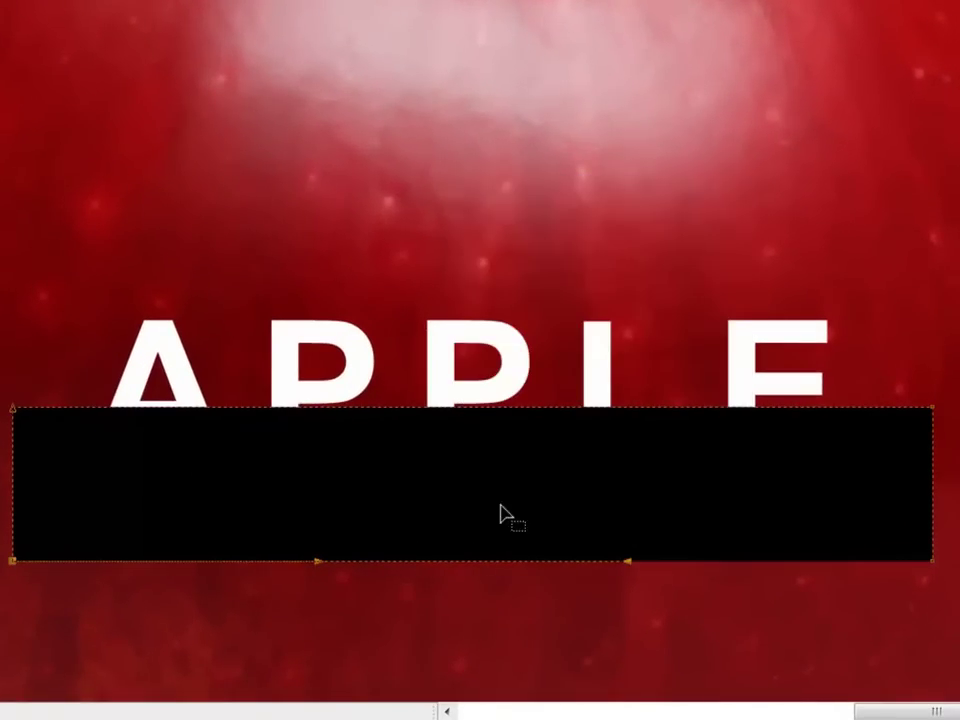
drag(444, 568, 440, 538)
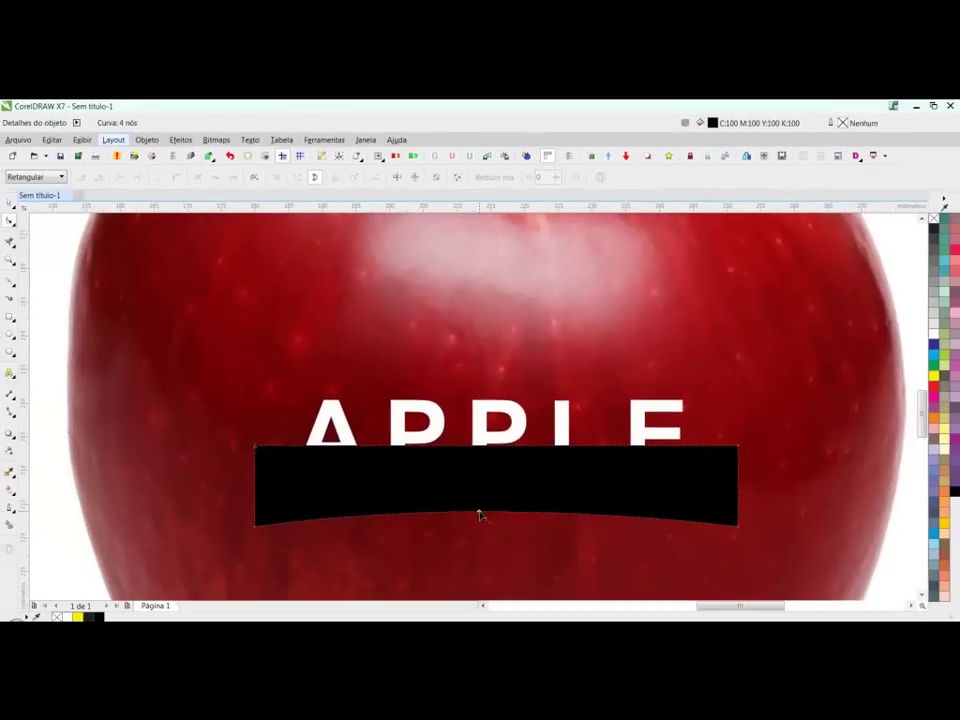
Apply a drop shadow to the black curved shape, offset about 1.7 mm straight down.
key(space)
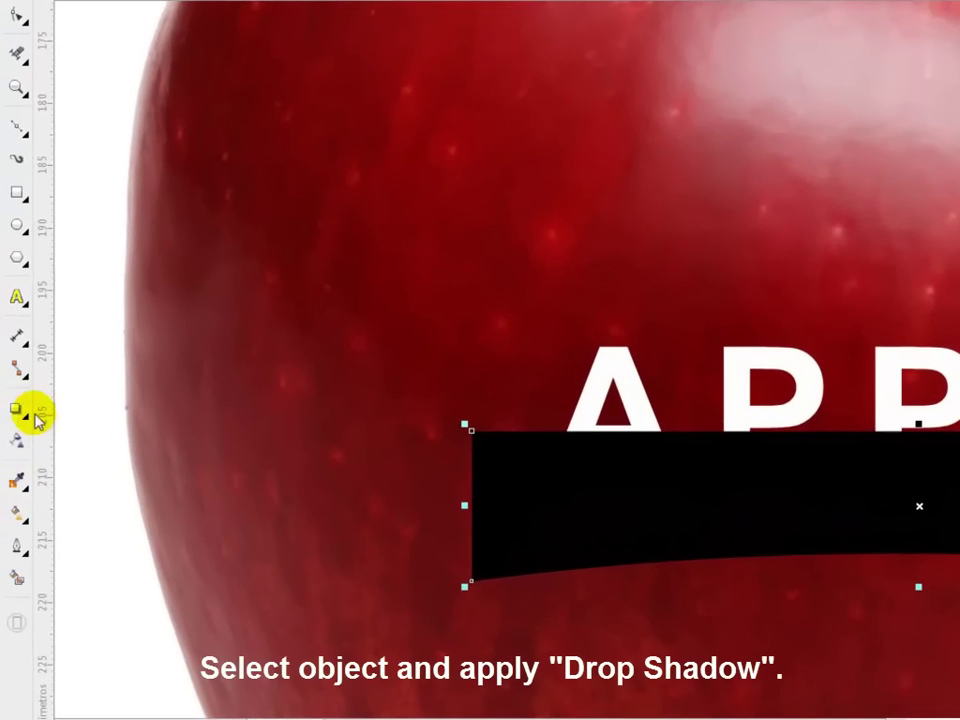
click(15, 436)
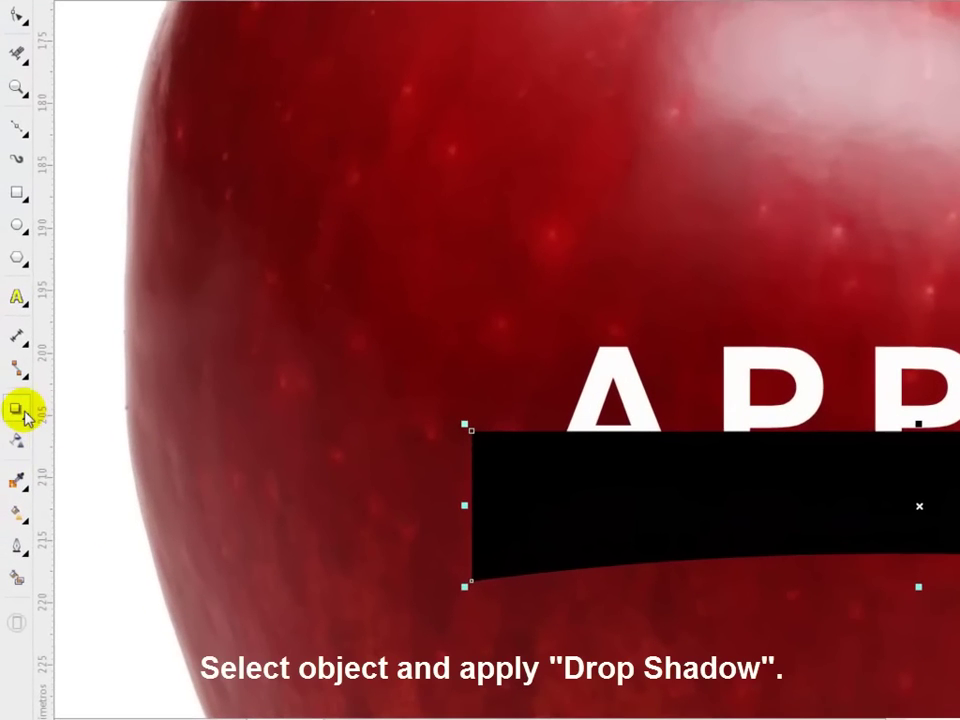
click(24, 410)
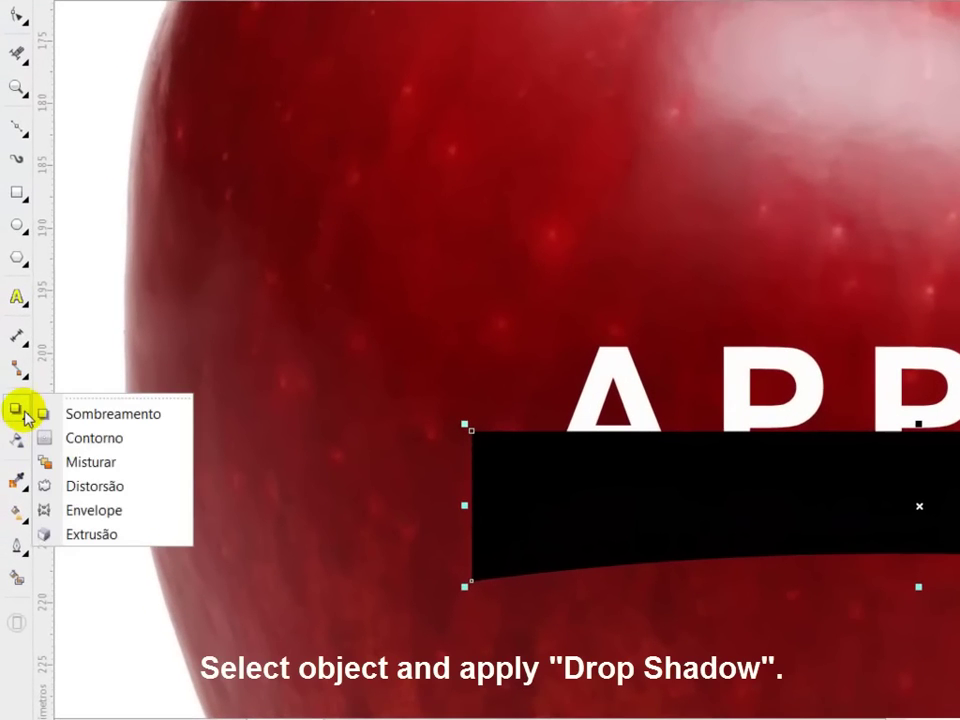
click(107, 418)
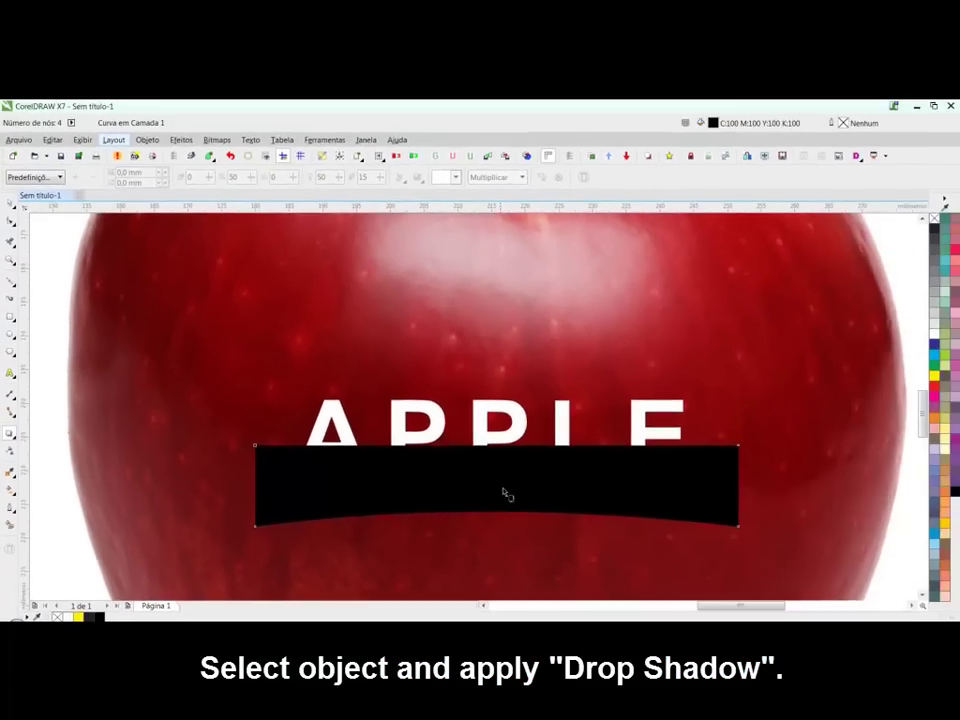
drag(496, 487, 497, 538)
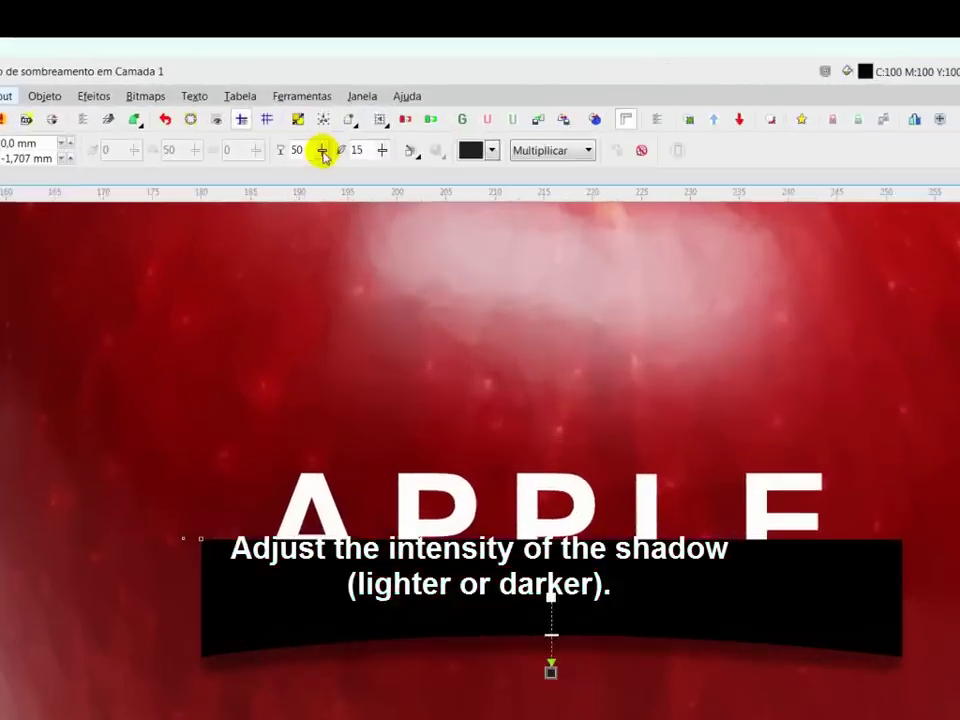
Set the drop shadow's opacity to 72 and its feathering to 12.
click(323, 155)
drag(324, 165, 331, 172)
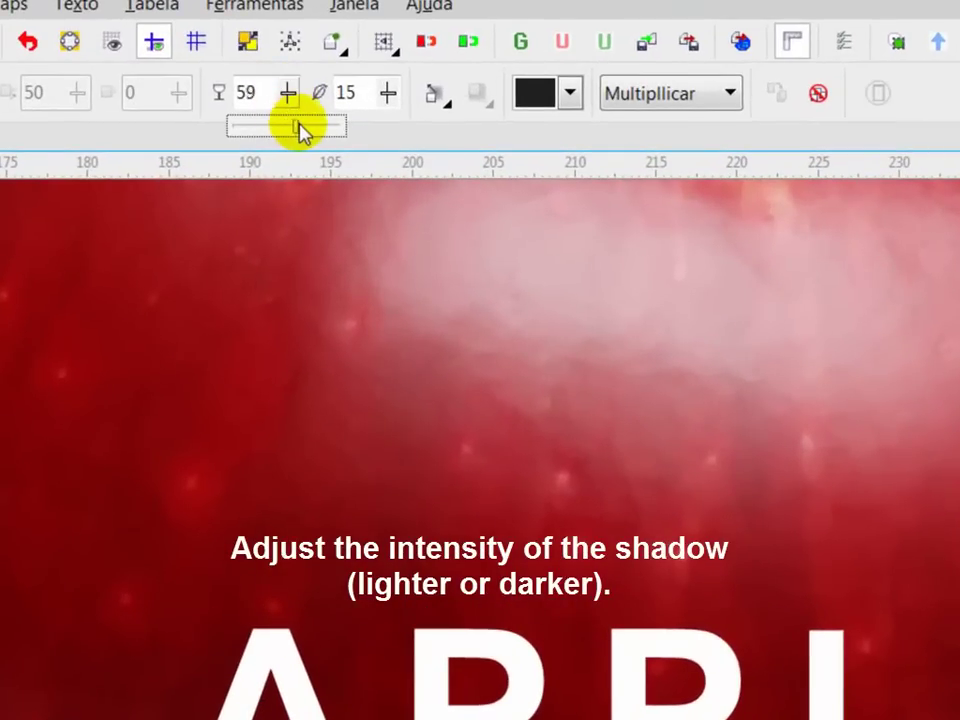
drag(302, 130, 313, 130)
drag(388, 96, 388, 135)
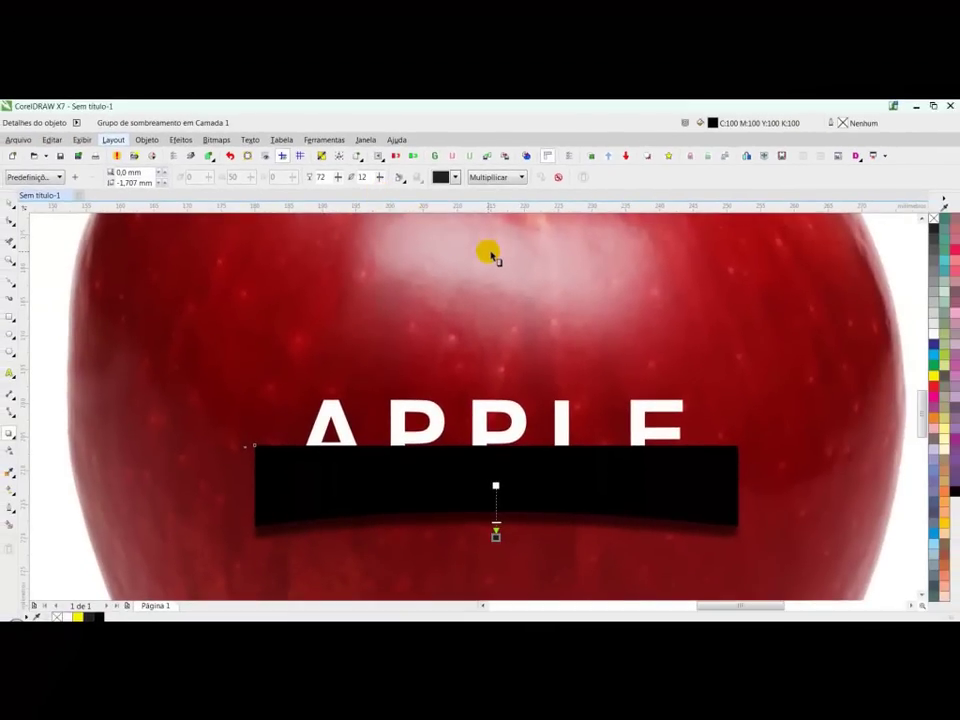
Break the drop shadow apart from the black curved shape and delete the black shape.
key(space)
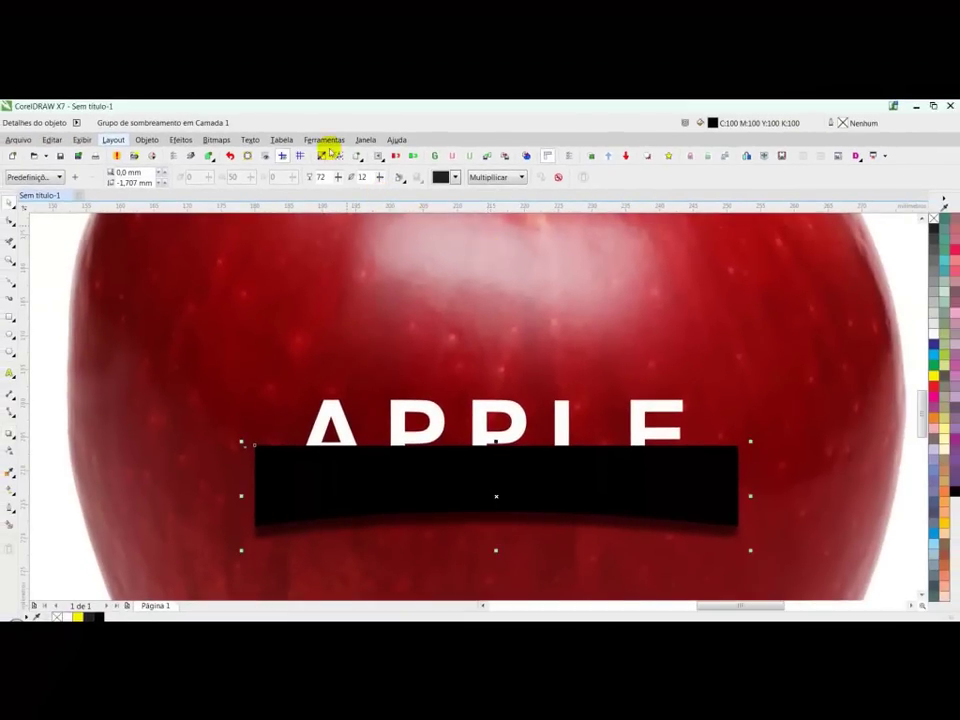
key(ctrl+k)
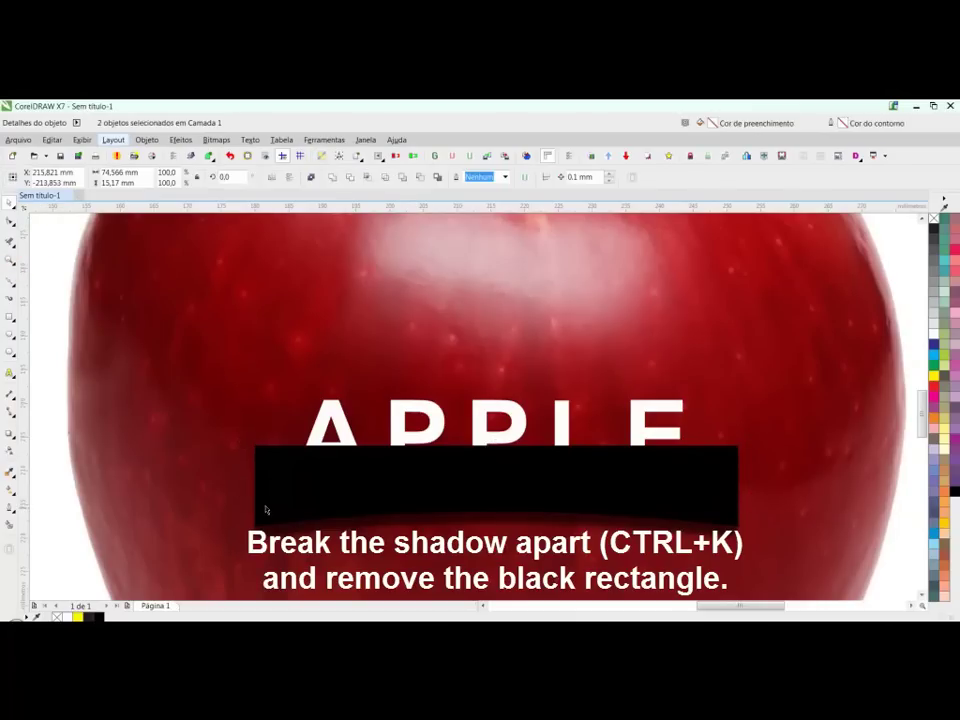
click(290, 447)
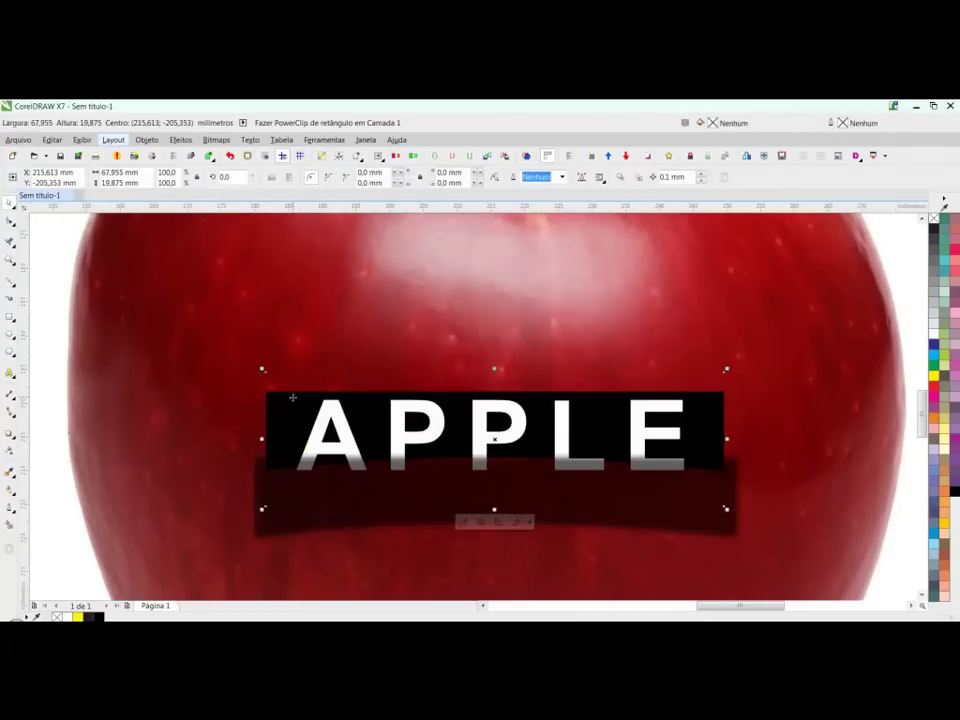
click(358, 453)
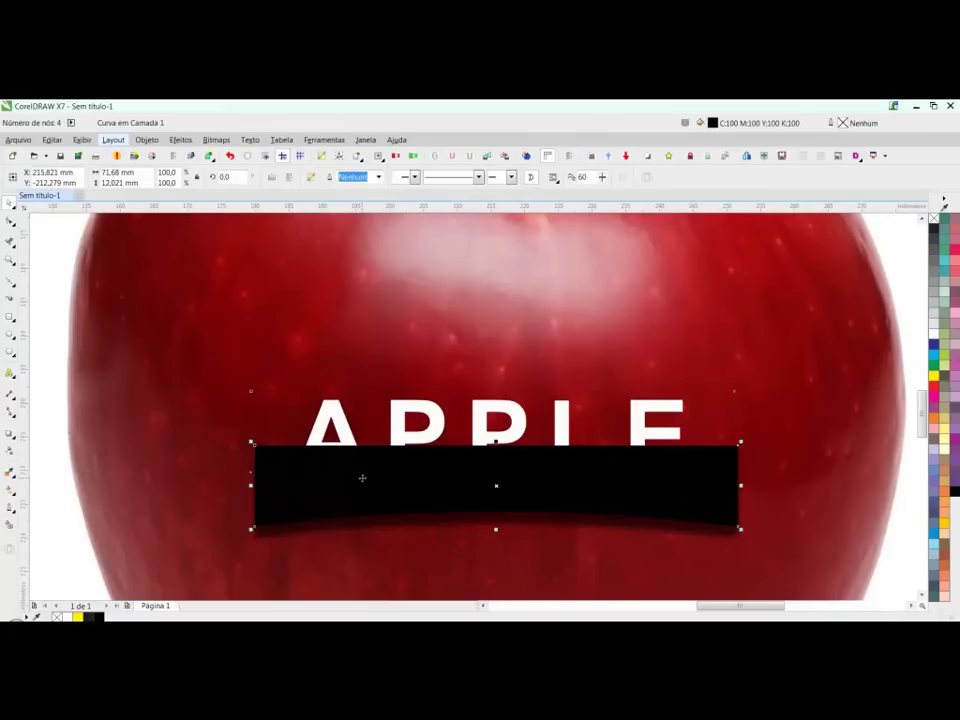
key(Escape)
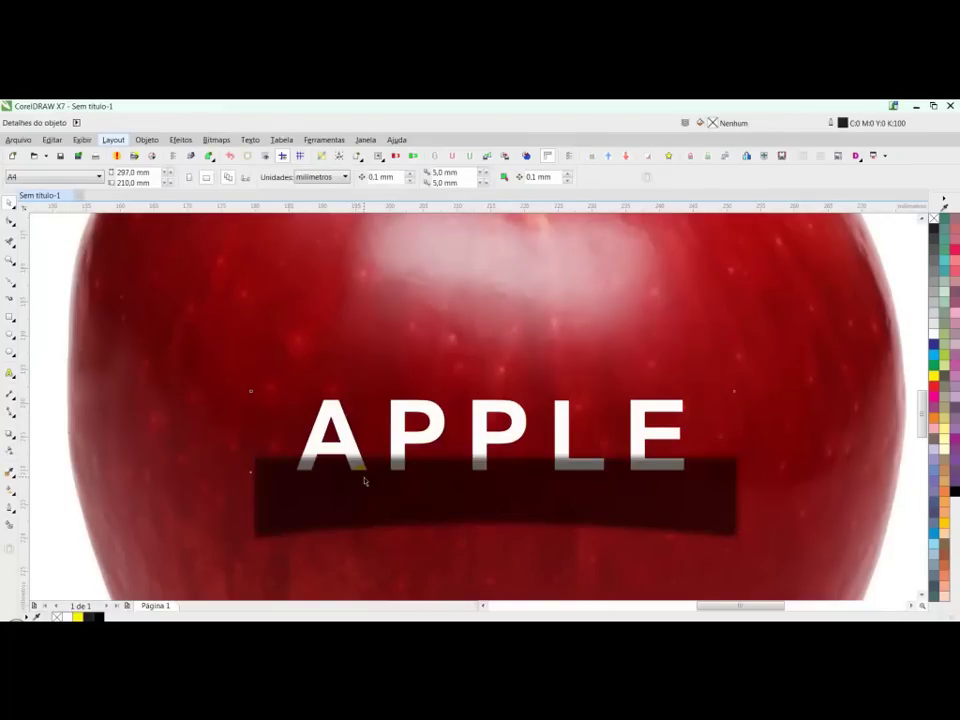
Select the detached shadow together with the right apple bitmap and send both to the back.
click(731, 525)
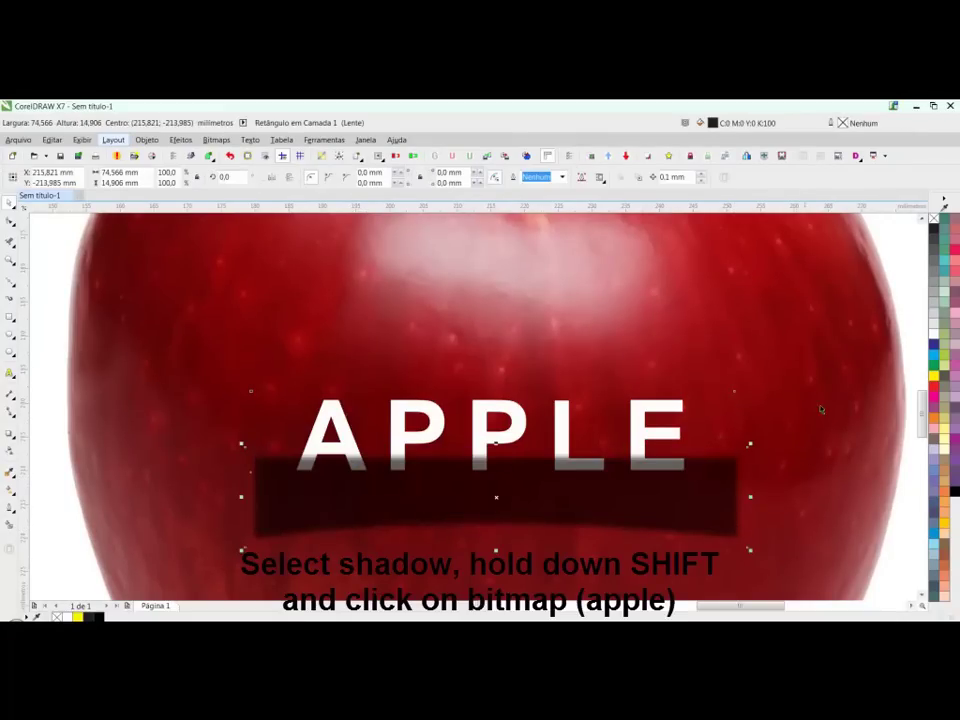
shift+click(854, 363)
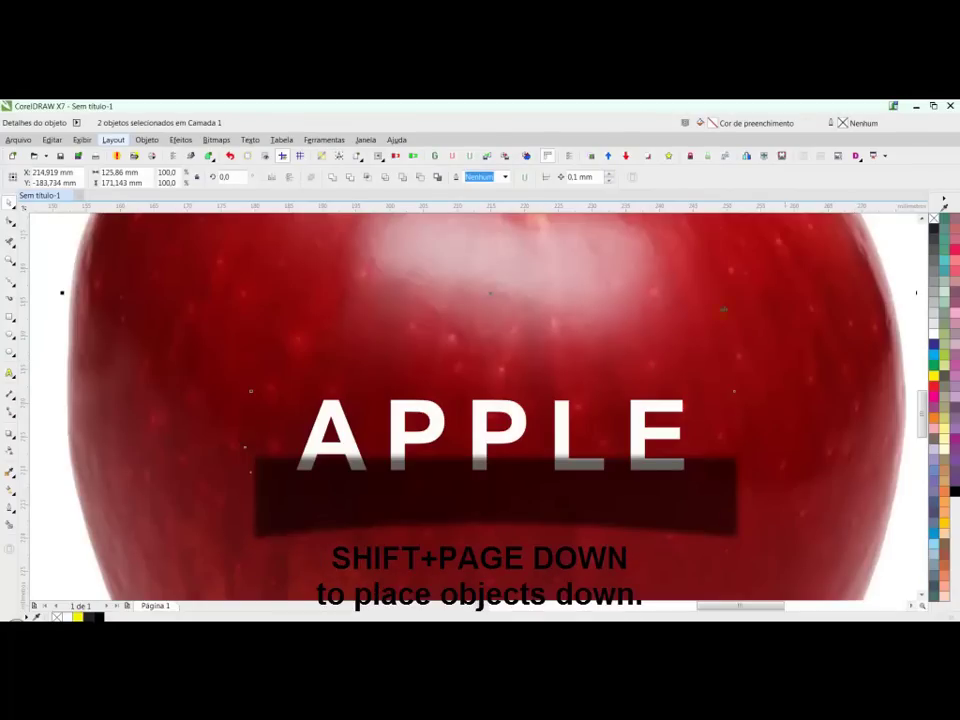
click(626, 156)
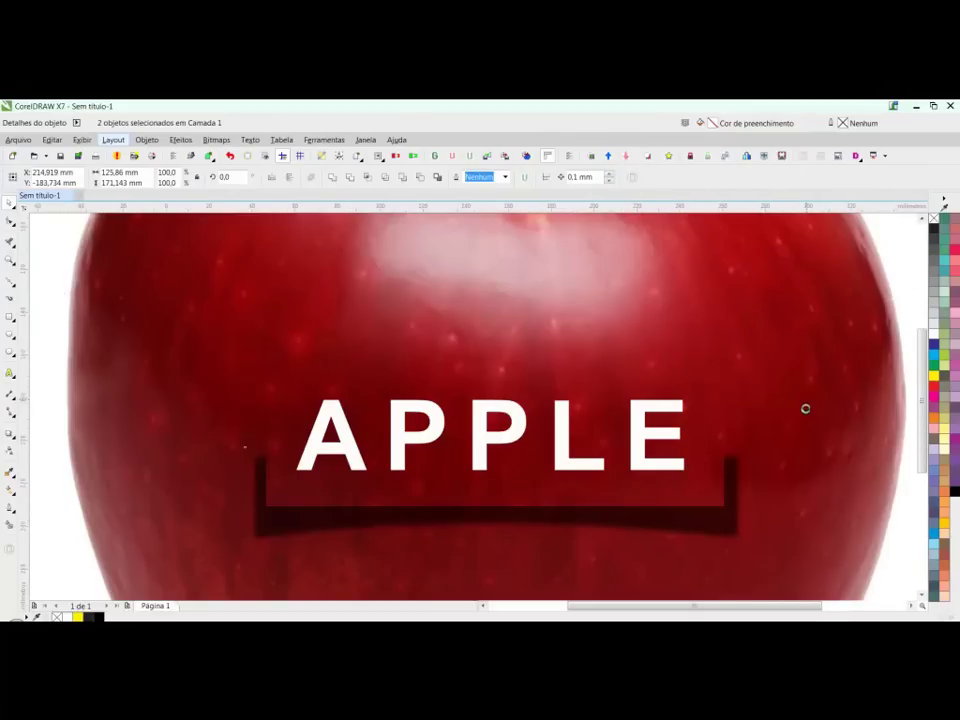
Move the shadow up behind the APPLE frame and scale it to 98.5%, leaving a thin shadow edge around the frame.
key(F4)
click(842, 471)
drag(488, 398, 782, 514)
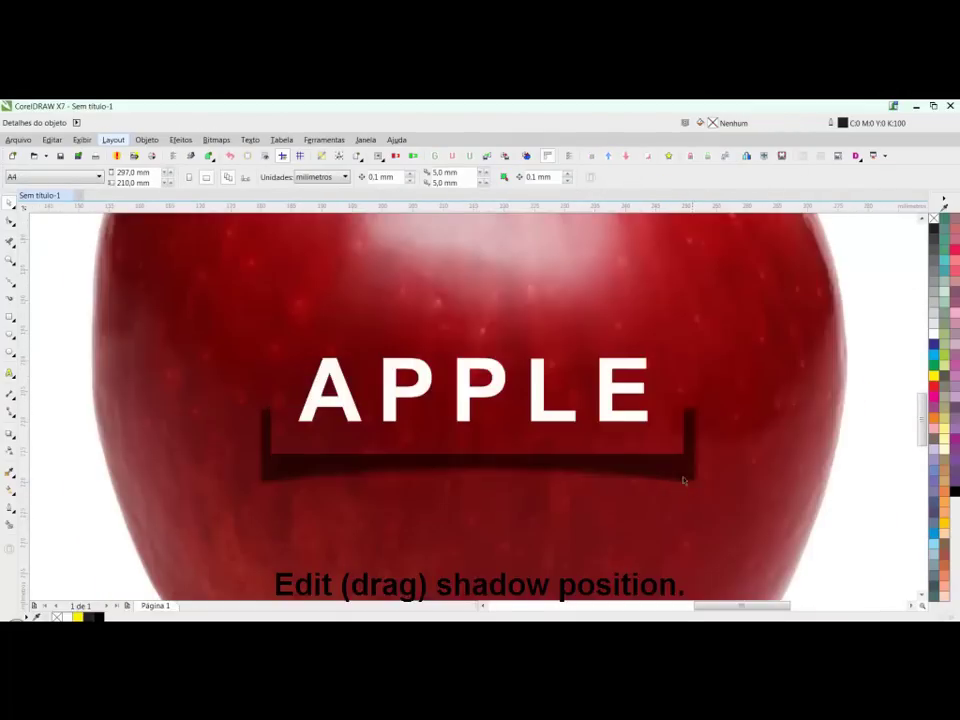
click(684, 481)
drag(671, 469, 706, 487)
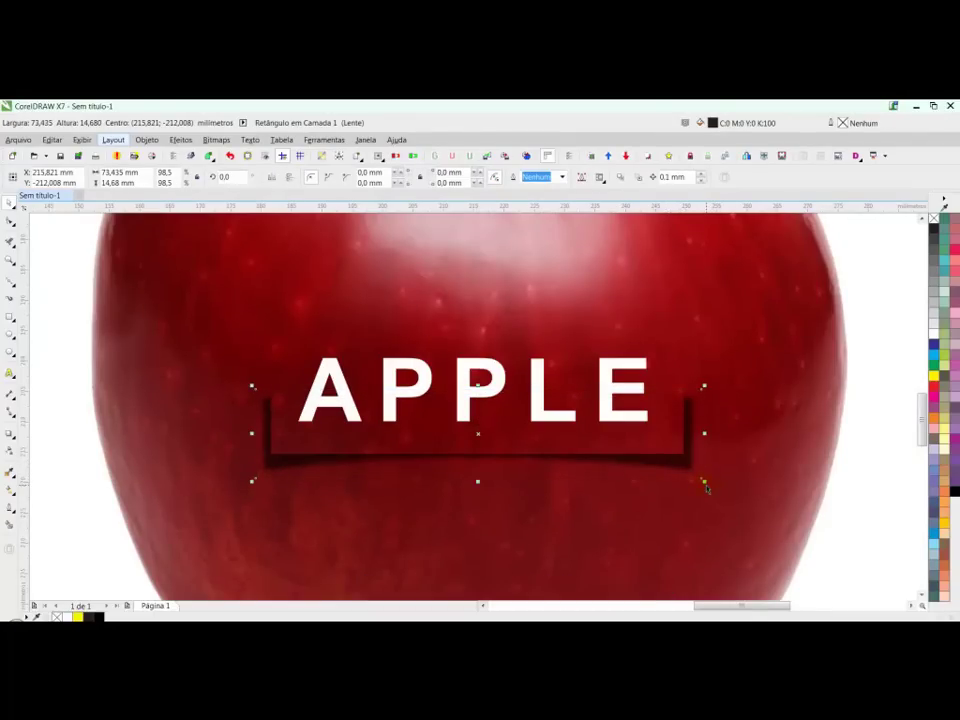
scroll(705, 484, down, 5)
click(797, 435)
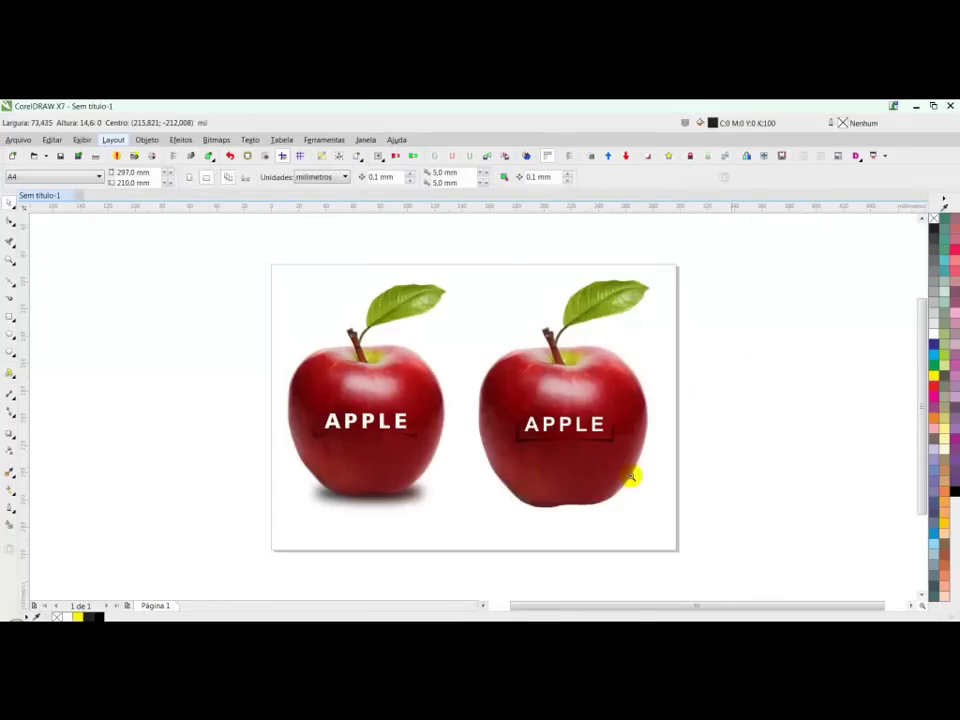
drag(279, 276, 664, 510)
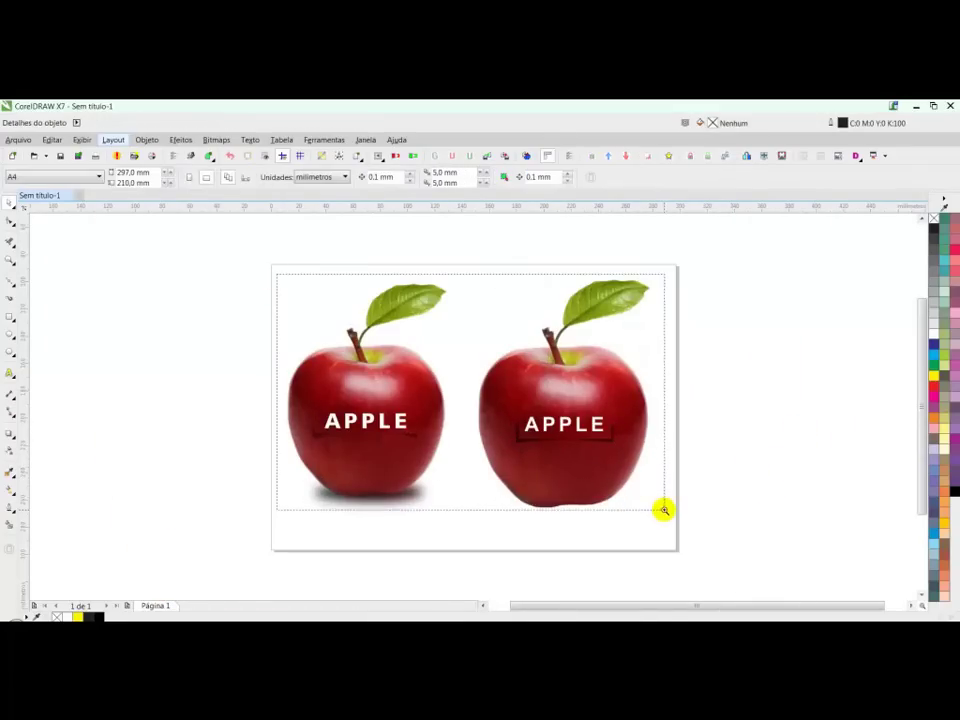
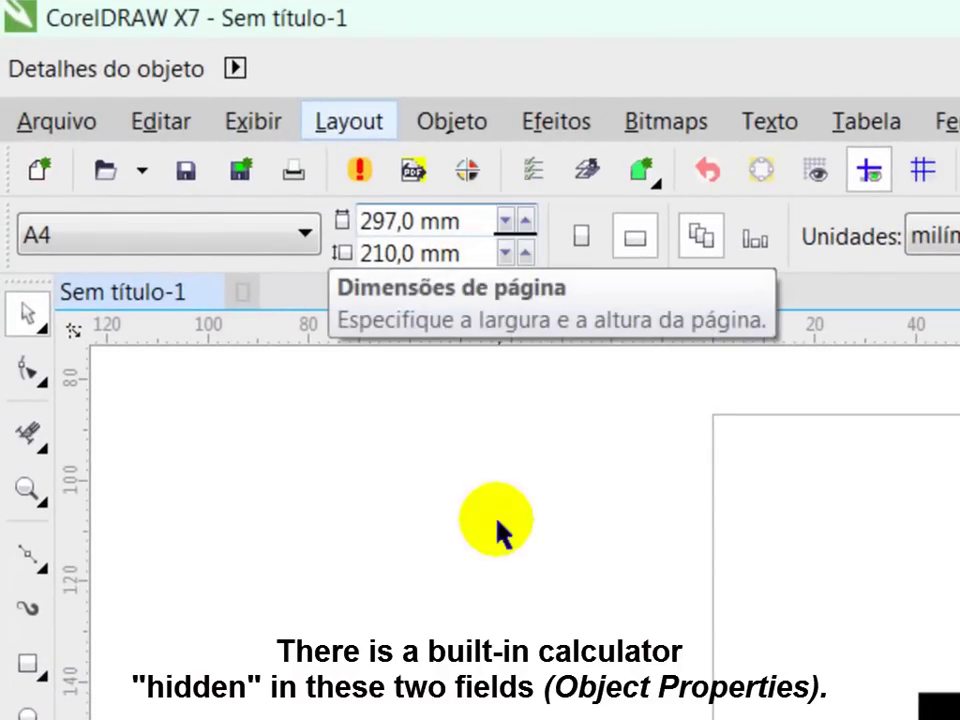
Try setting the Corel logo group's width to 100/3 mm with the ratio unlocked, and undo the resize.
click(460, 221)
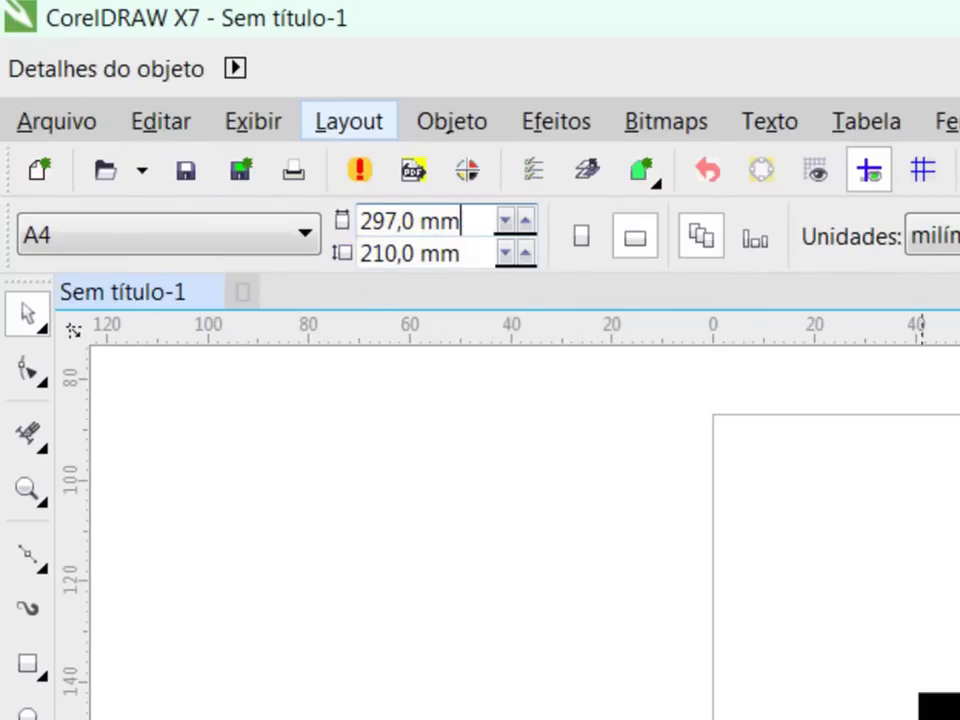
click(920, 697)
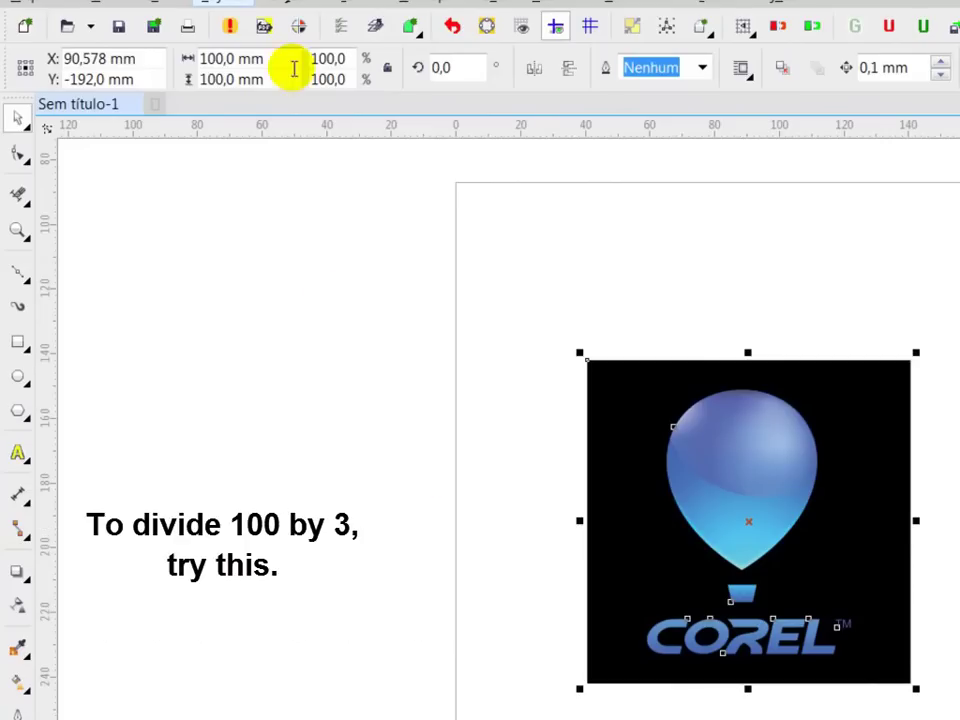
drag(272, 57, 229, 57)
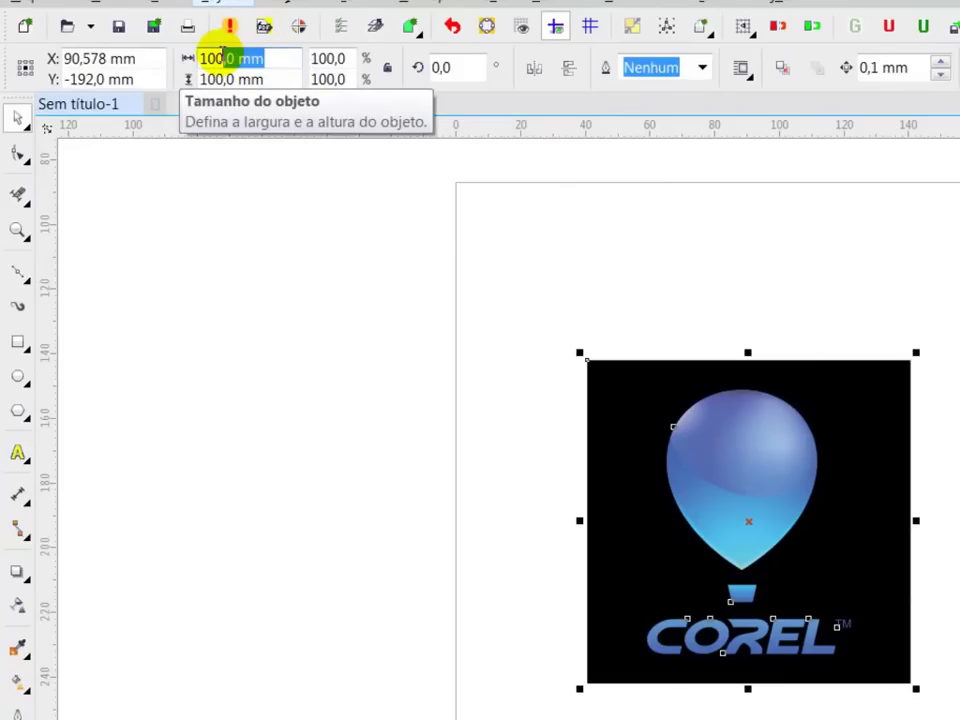
text(/)
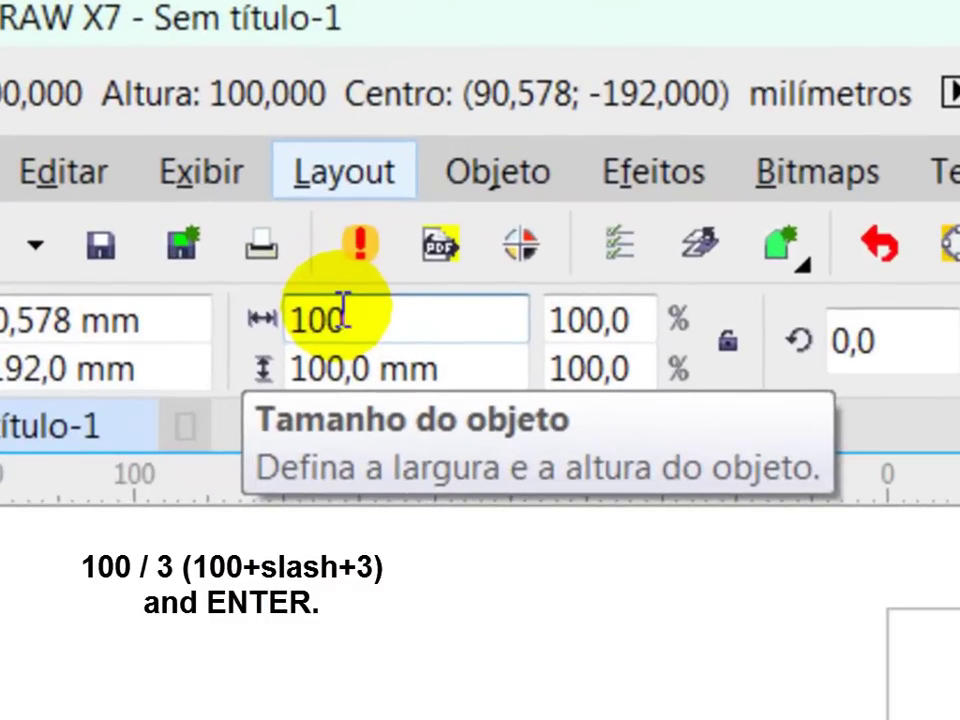
text(/3)
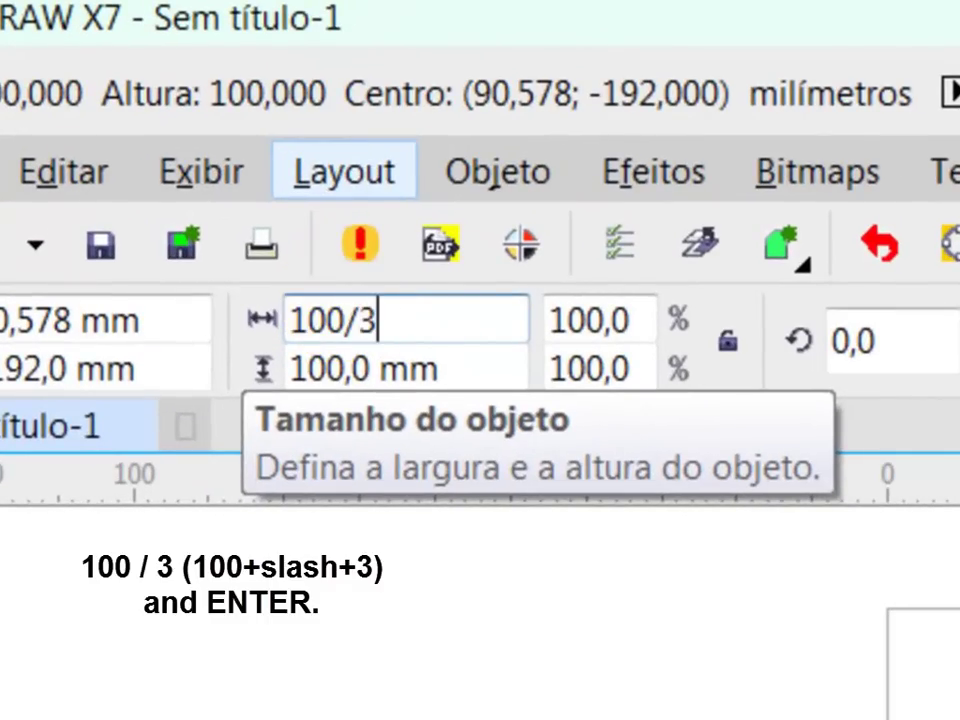
key(Return)
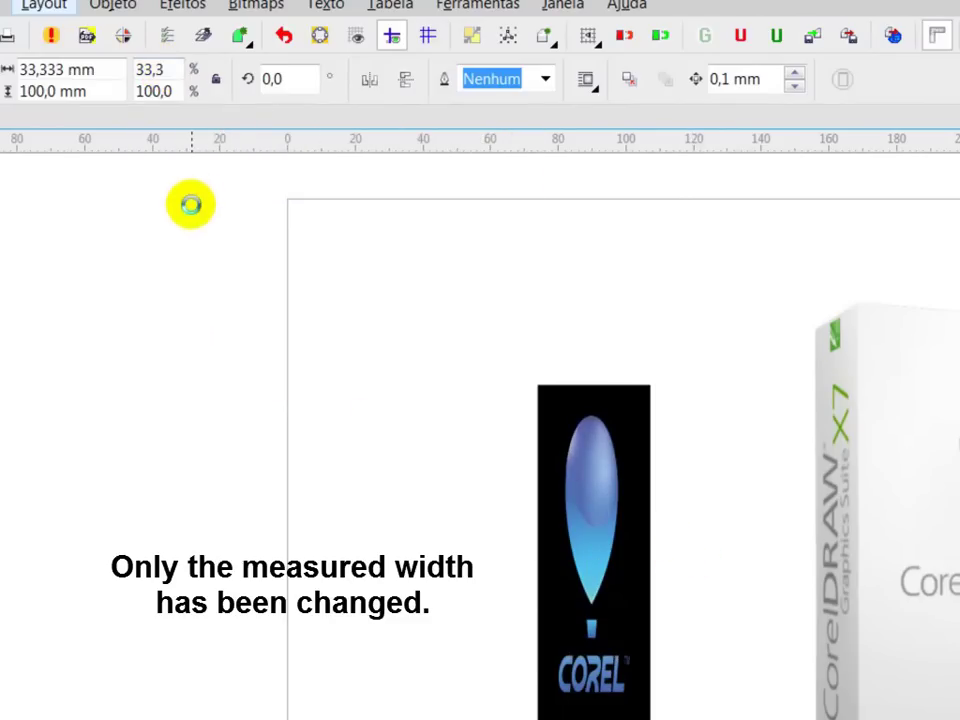
key(ctrl+z)
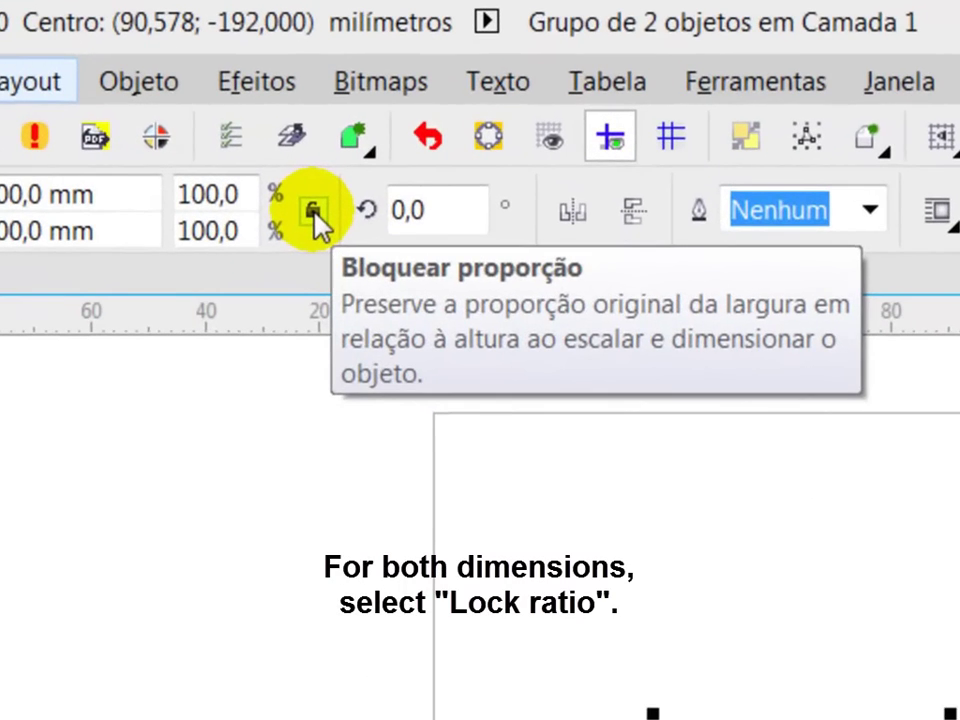
Lock the Corel logo group's proportions and set its width to 100/3 mm.
click(313, 212)
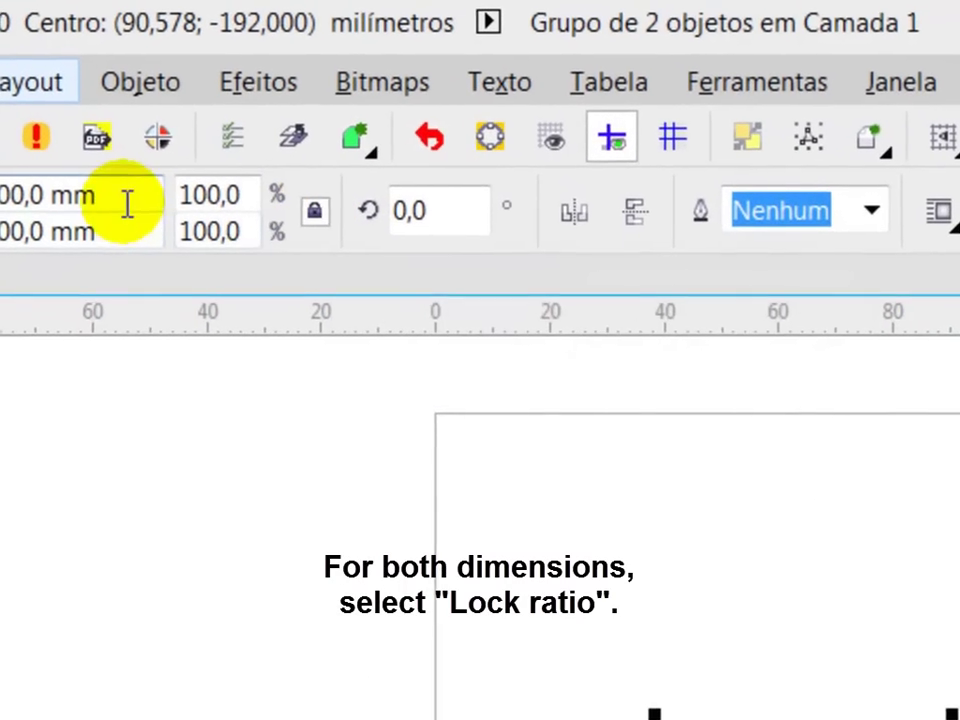
click(126, 200)
text(100)
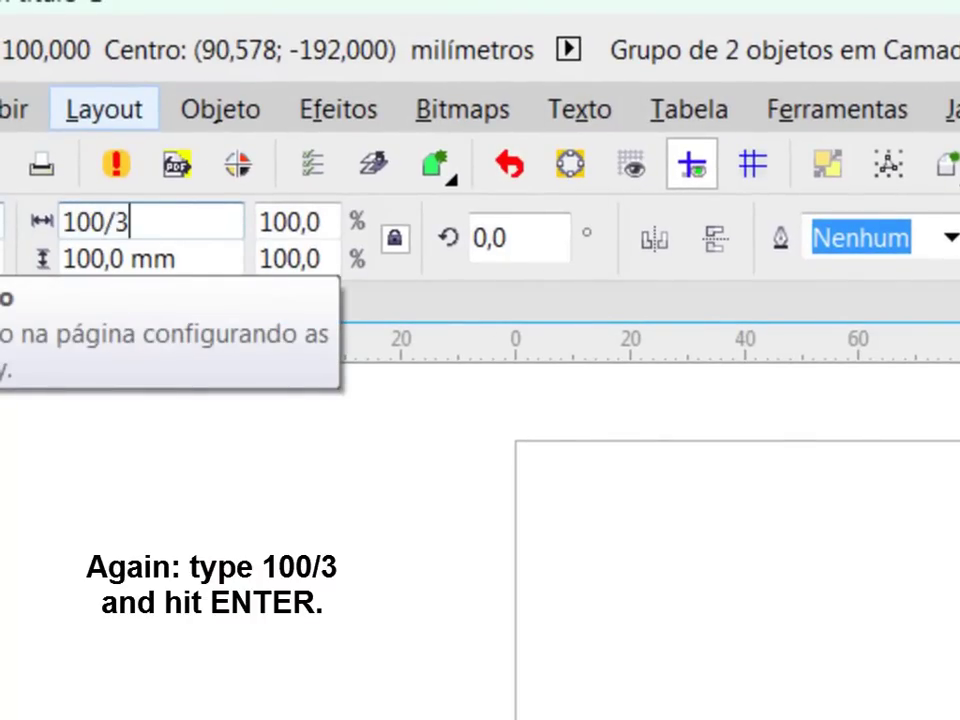
text(/3)
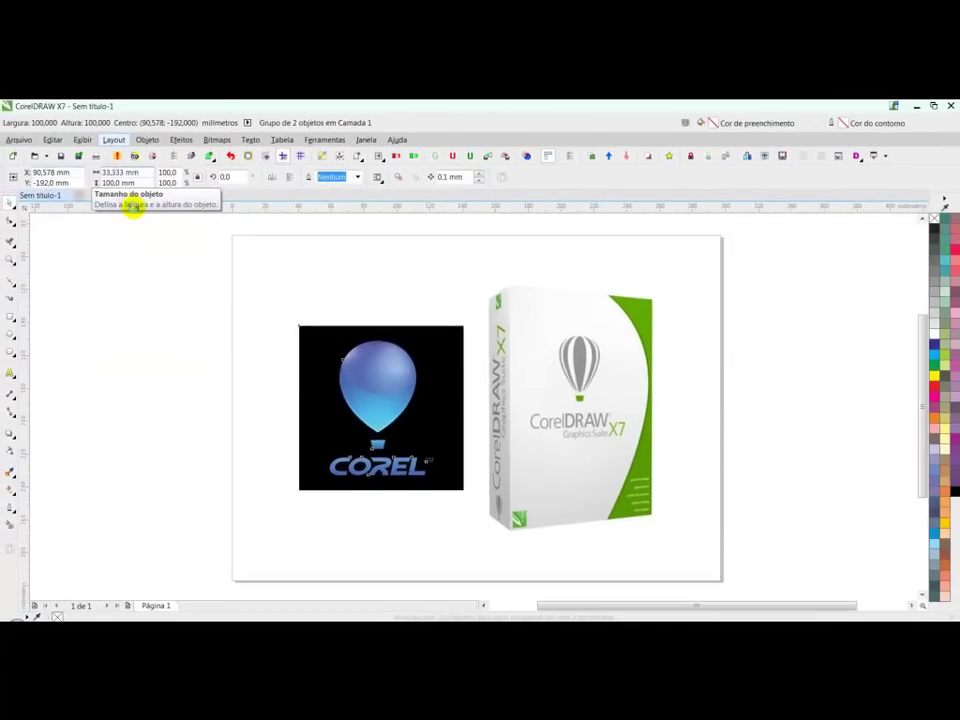
key(Return)
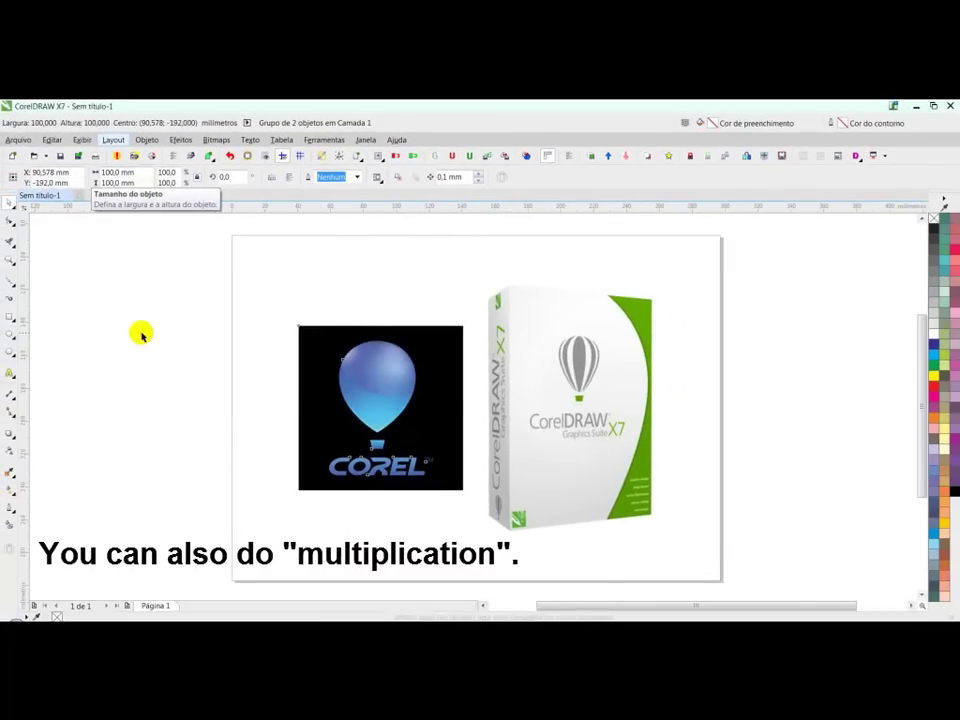
Draw a square about 24 mm wide on the empty area beside the page and resize it to 25 × 25 mm.
click(10, 316)
drag(137, 305, 161, 344)
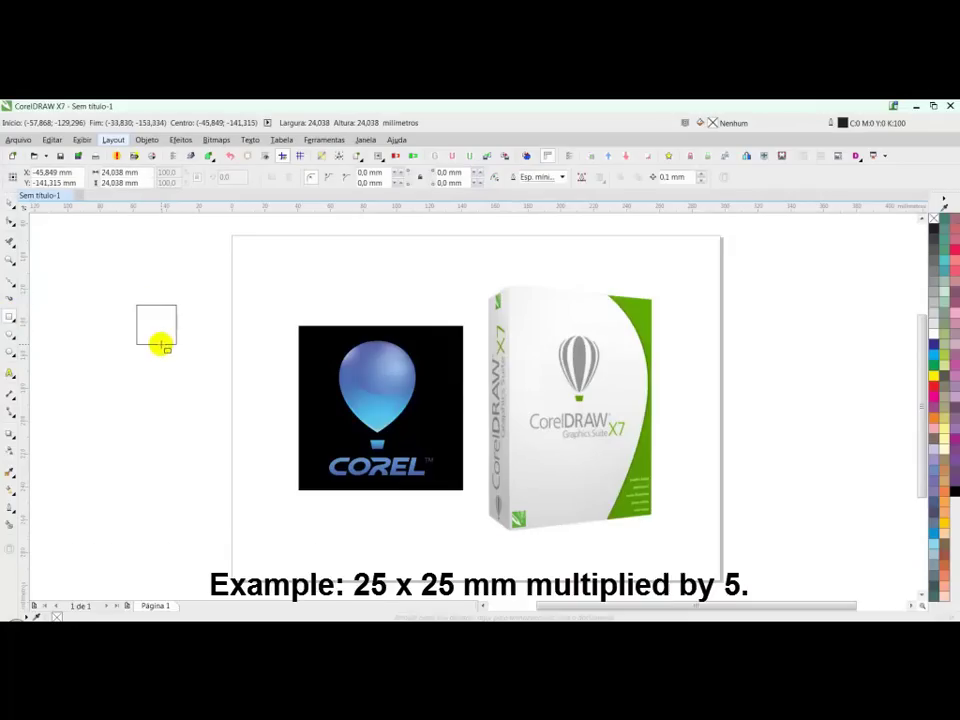
click(120, 172)
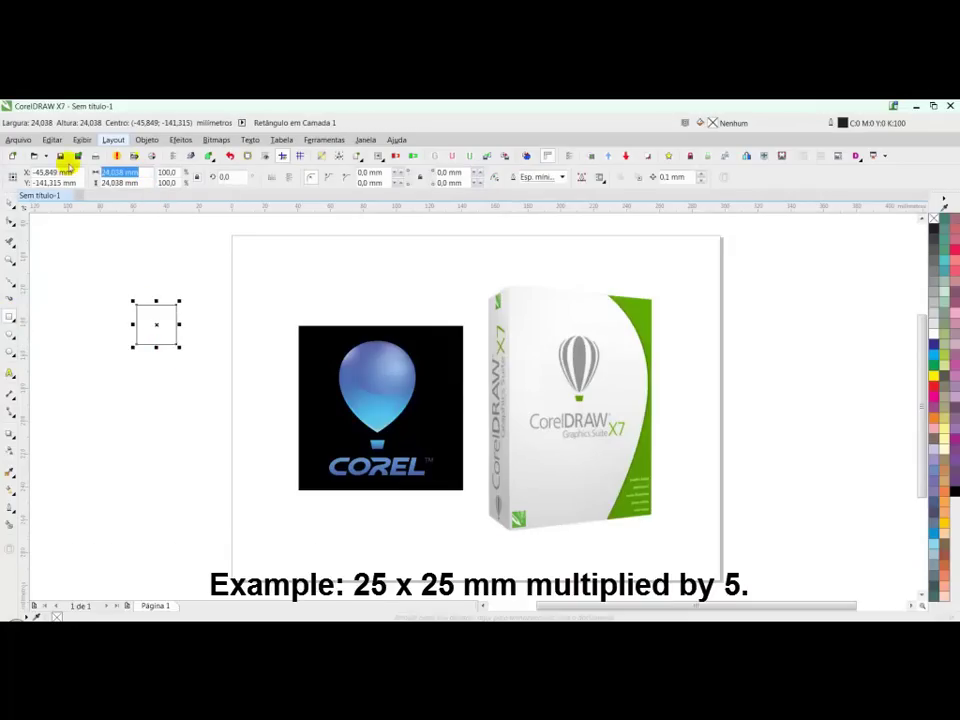
text(25)
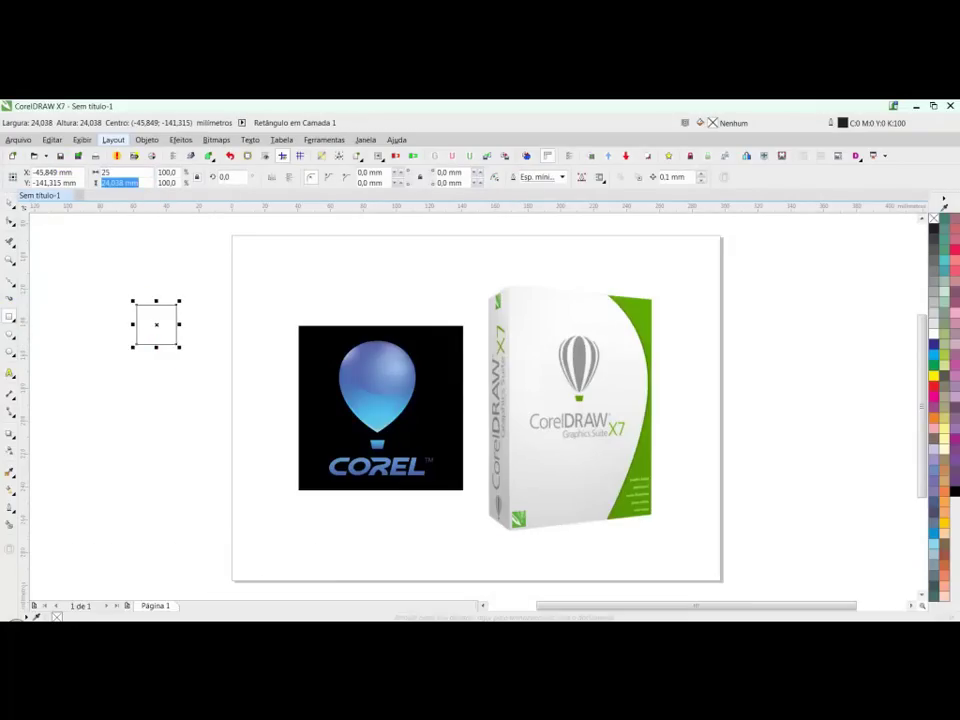
text(25)
key(Return)
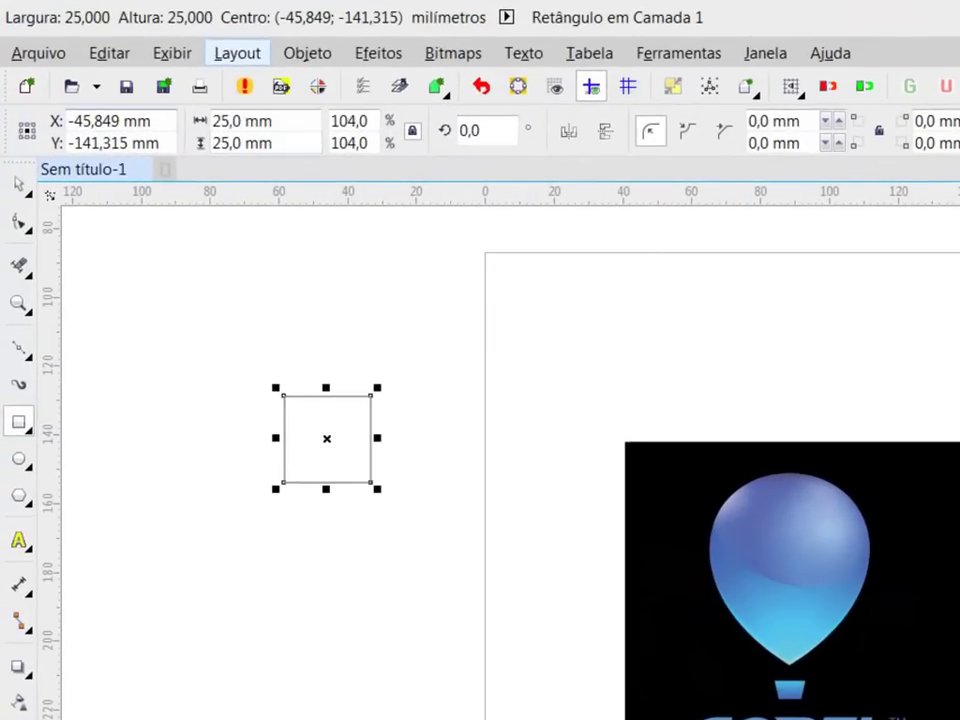
Fill the small square beside the page with red and set its width to 25*5 mm with proportions locked.
click(955, 300)
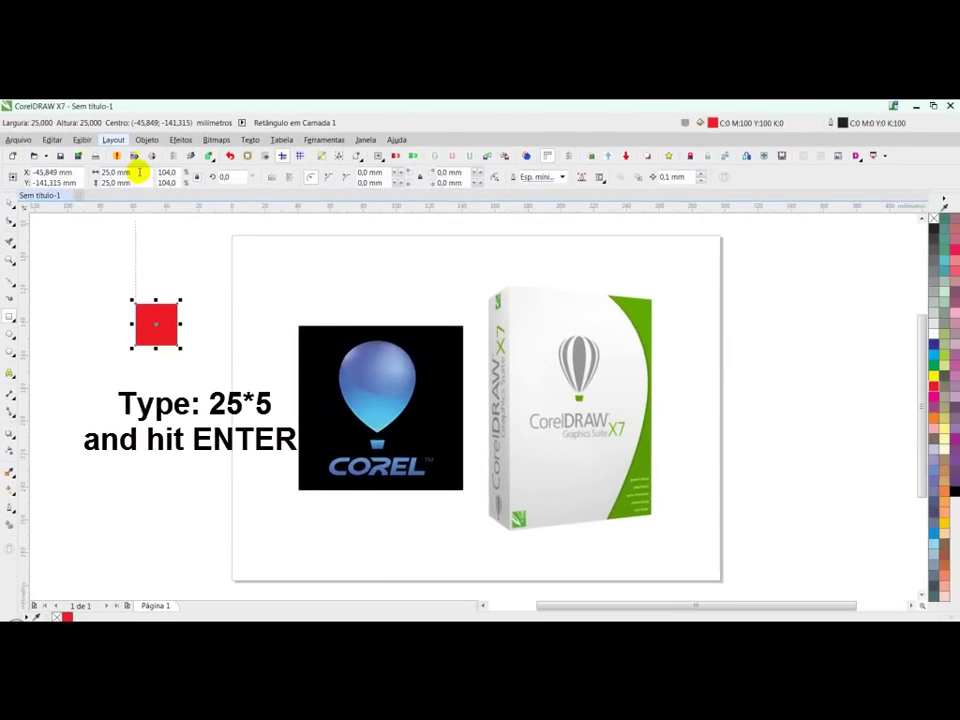
click(165, 153)
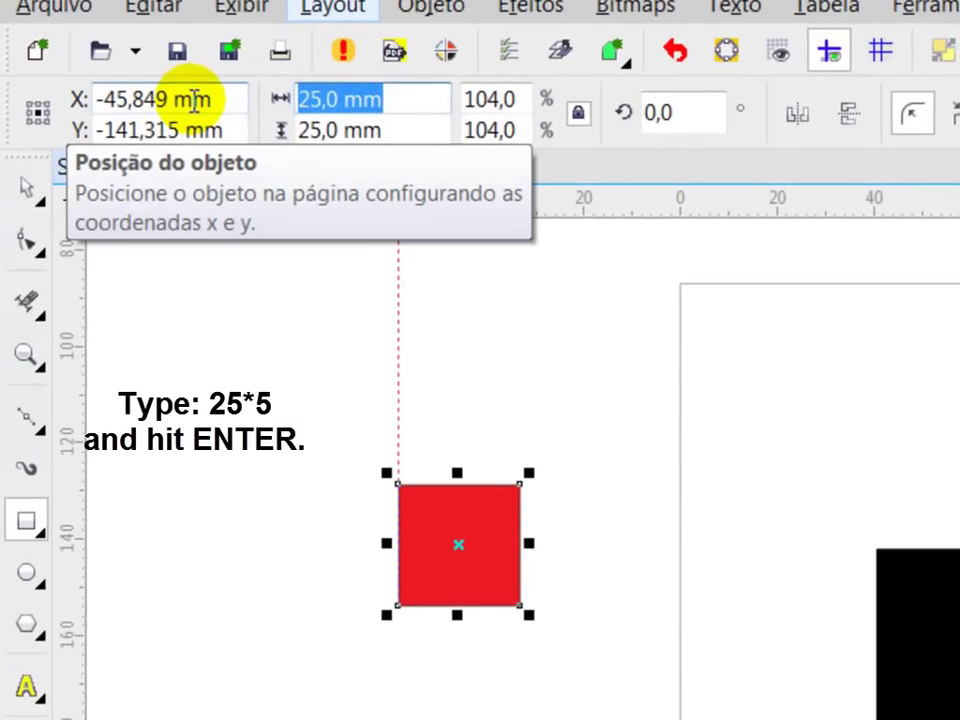
text(25)
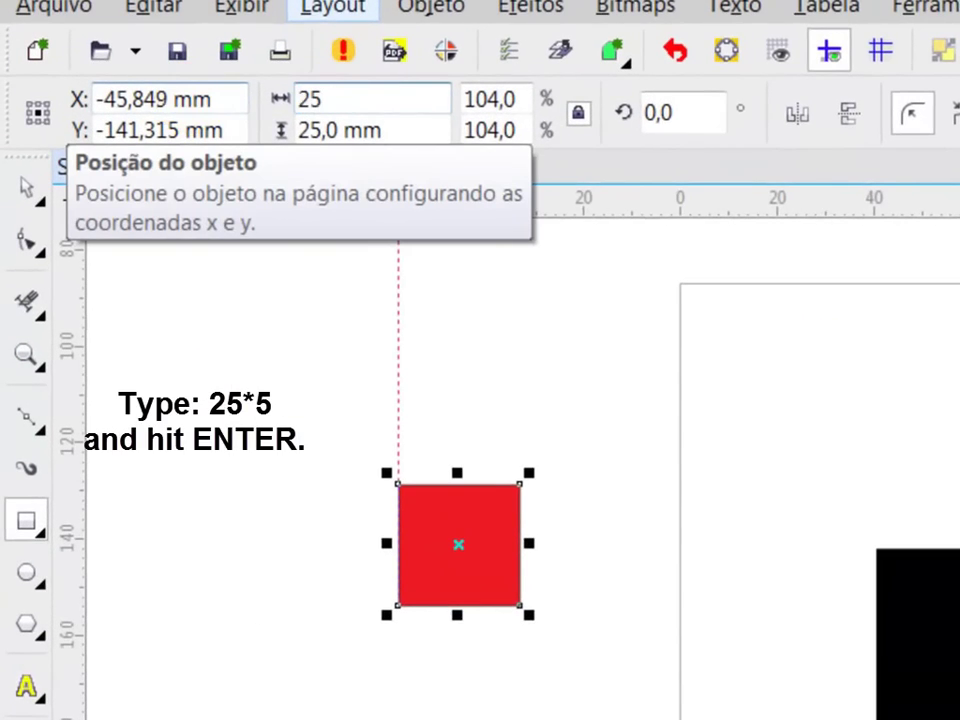
text(*5)
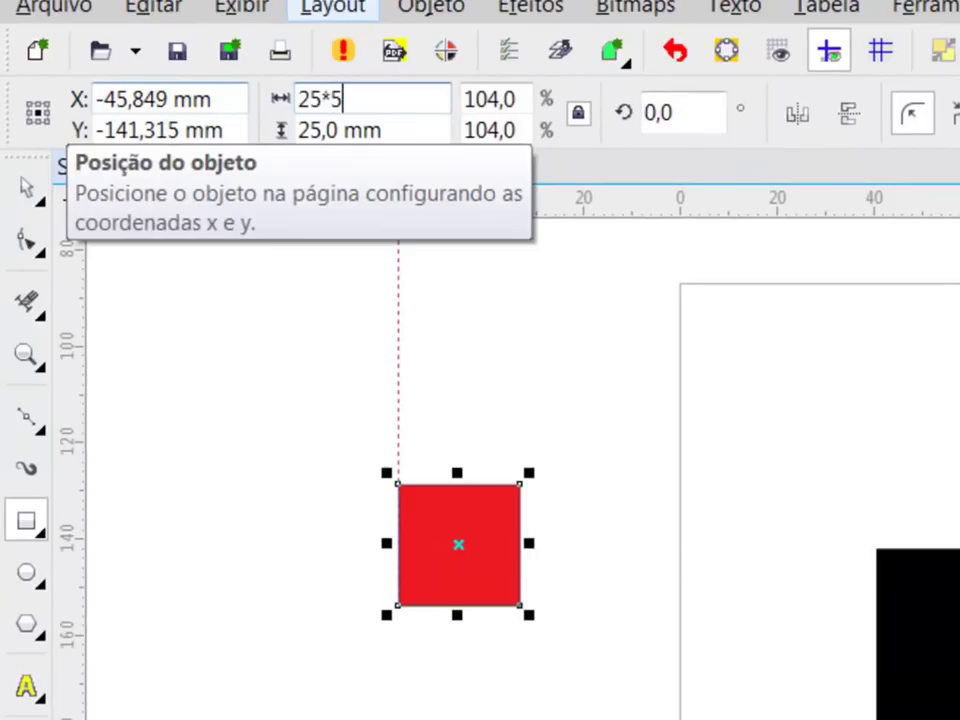
key(Return)
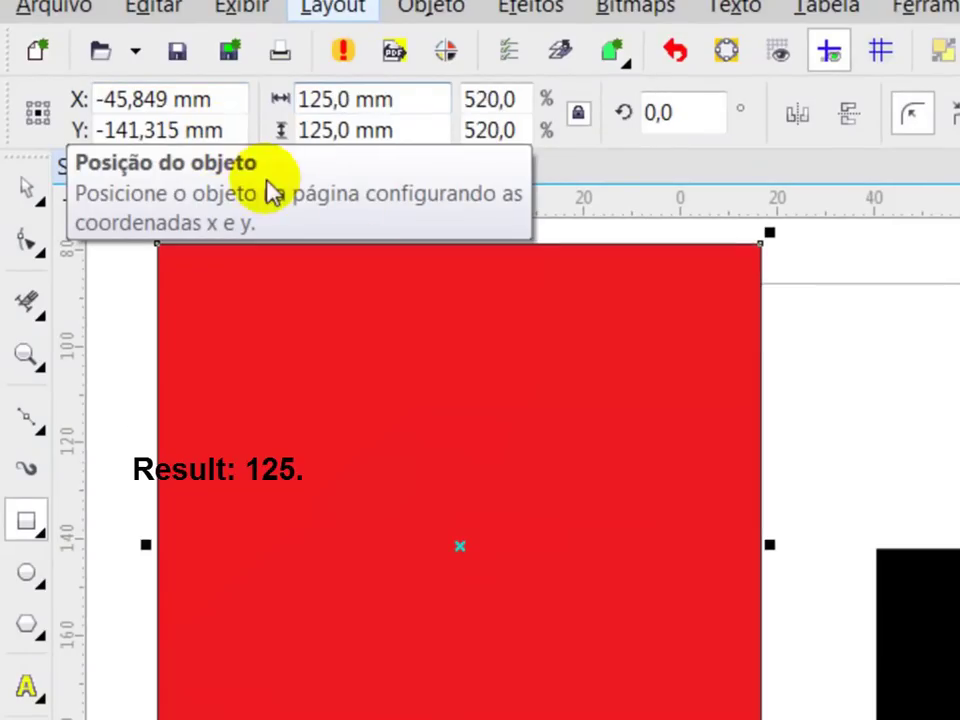
drag(437, 470, 460, 596)
key(Delete)
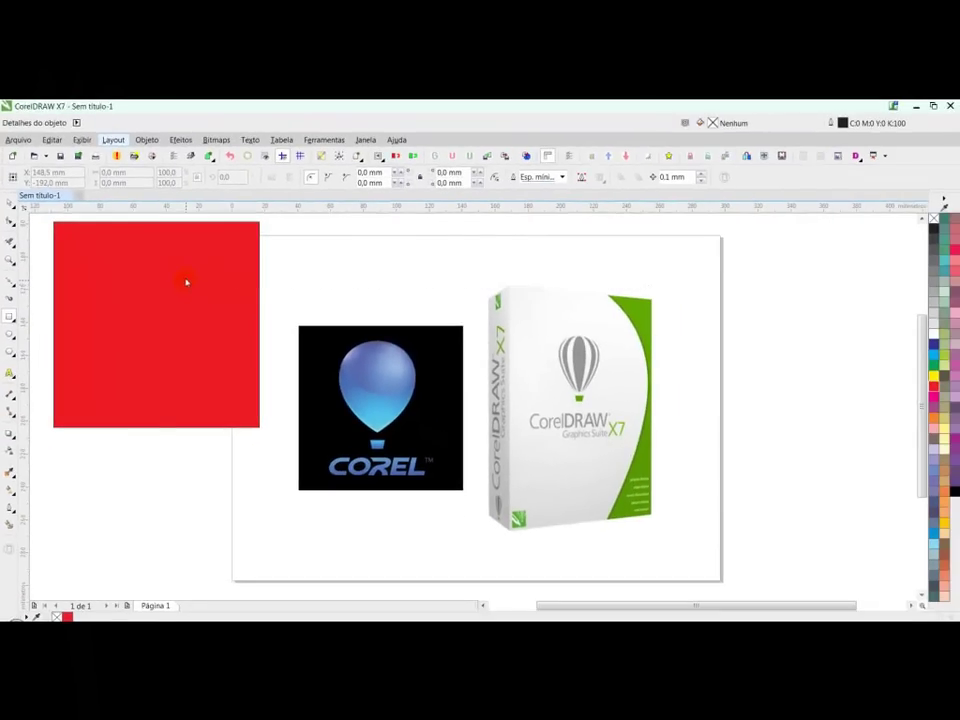
Unlock the red square's proportions and set its height to 125-30 mm.
click(506, 386)
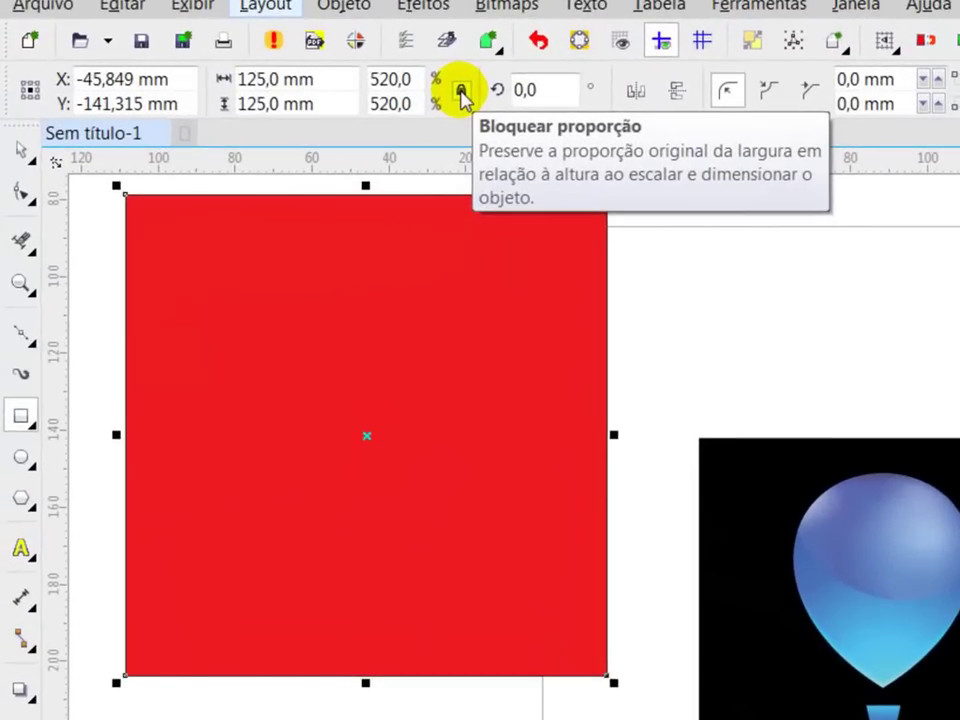
click(334, 79)
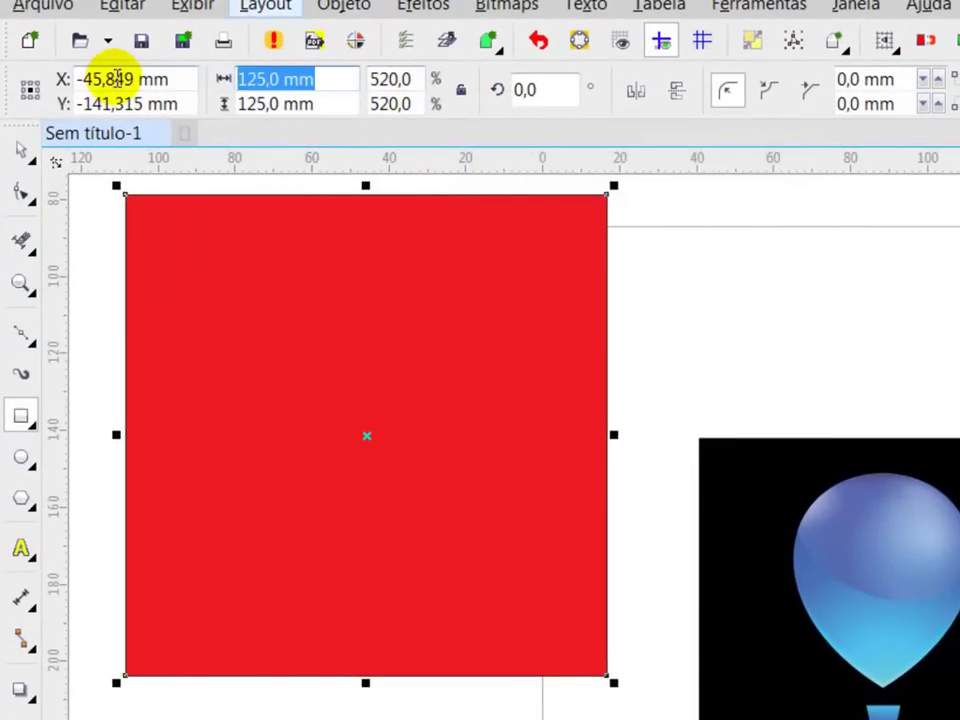
click(343, 103)
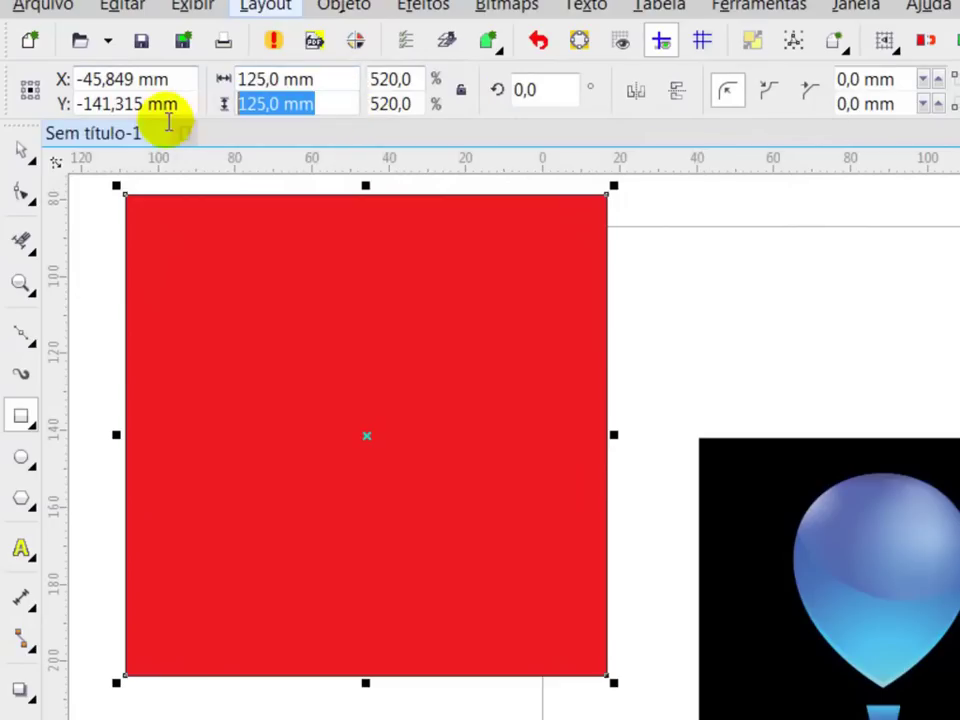
text(125)
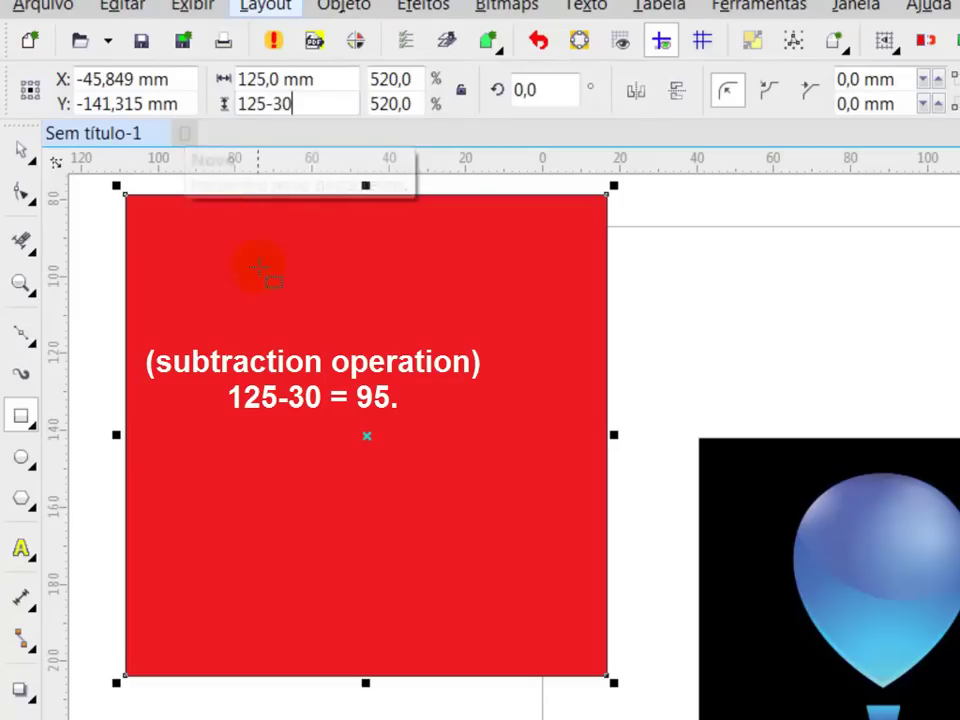
key(Return)
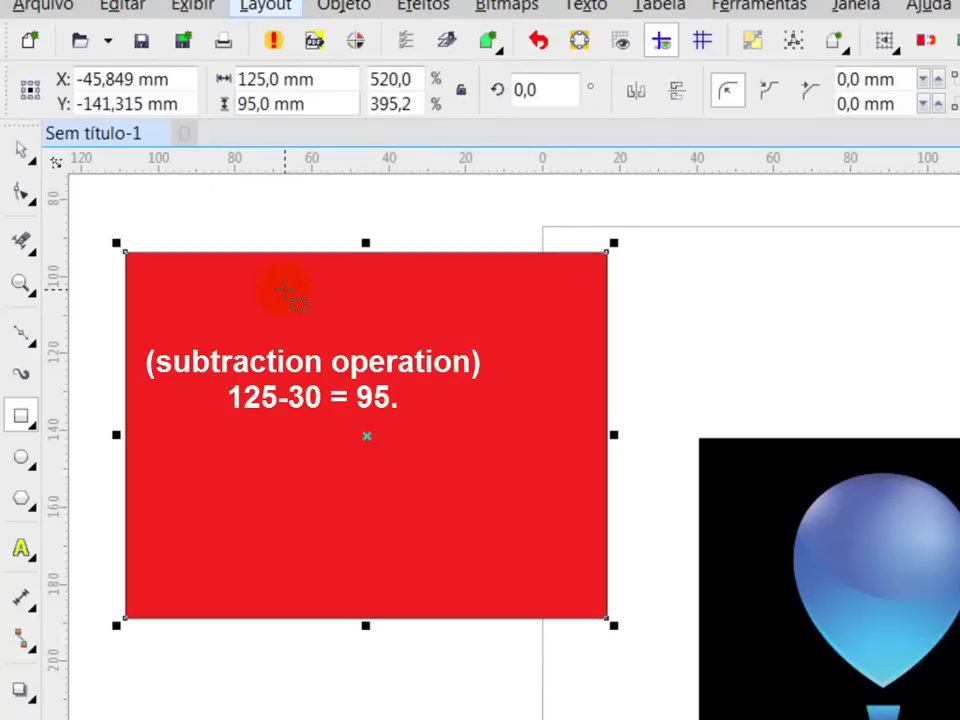
Resize the CorelDRAW X7 box image to 100-4 mm in width and 150-4 mm in height.
double_click(272, 104)
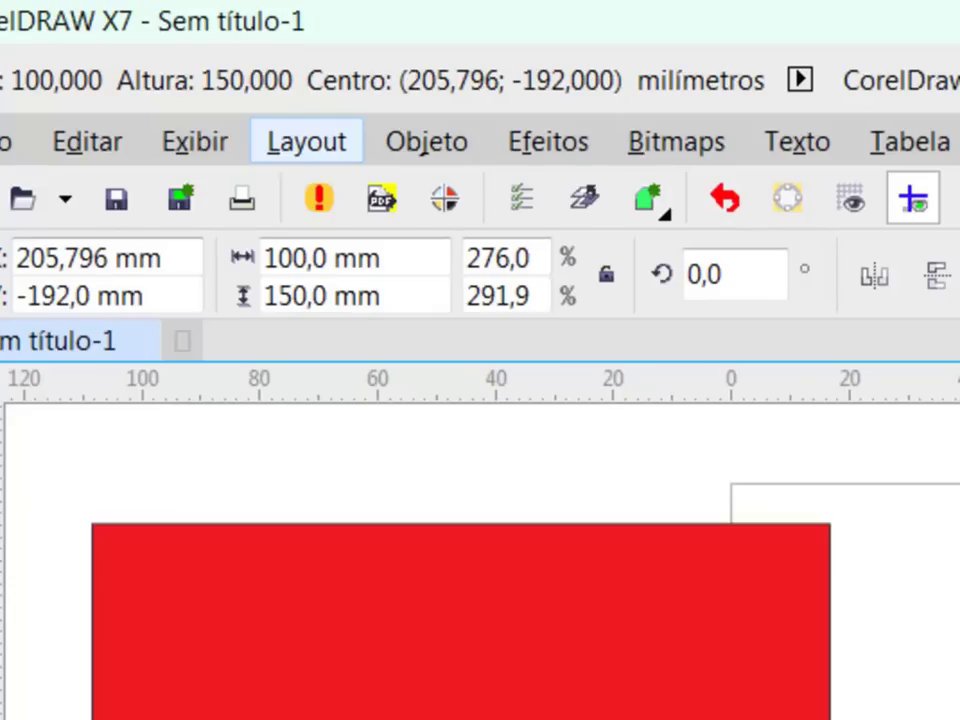
drag(407, 257, 308, 258)
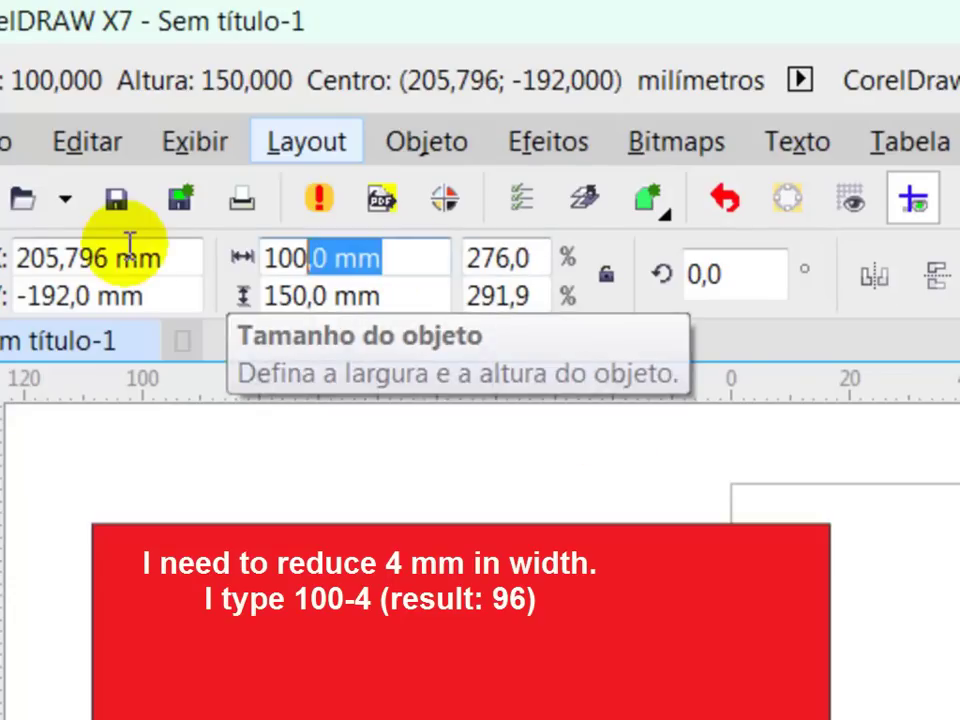
drag(129, 245, 126, 246)
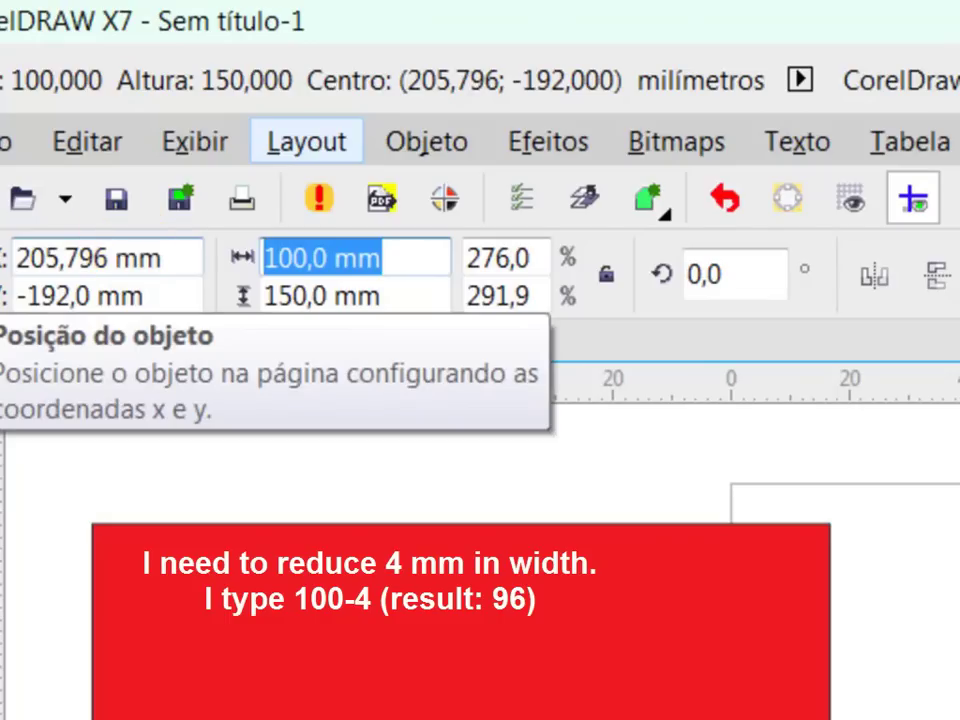
text(100)
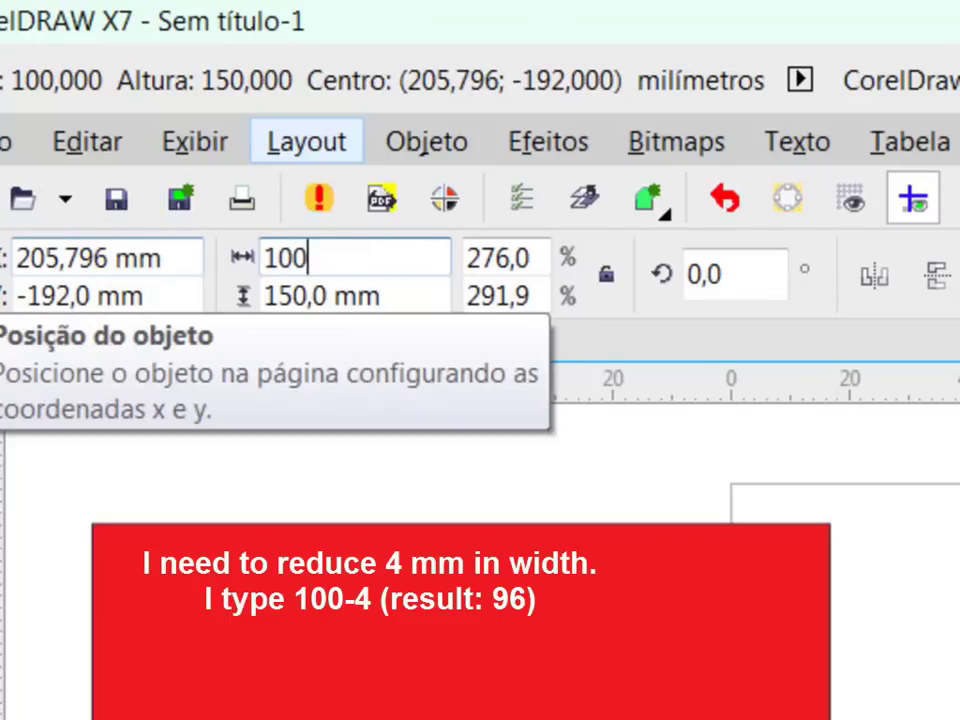
text(-4)
key(Return)
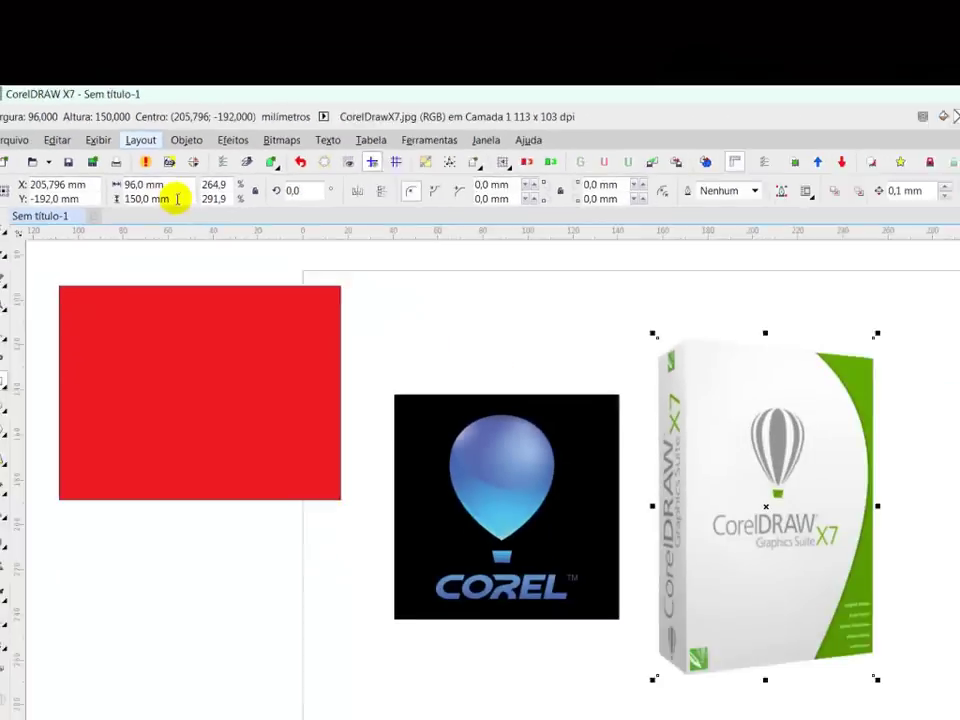
drag(379, 296, 265, 296)
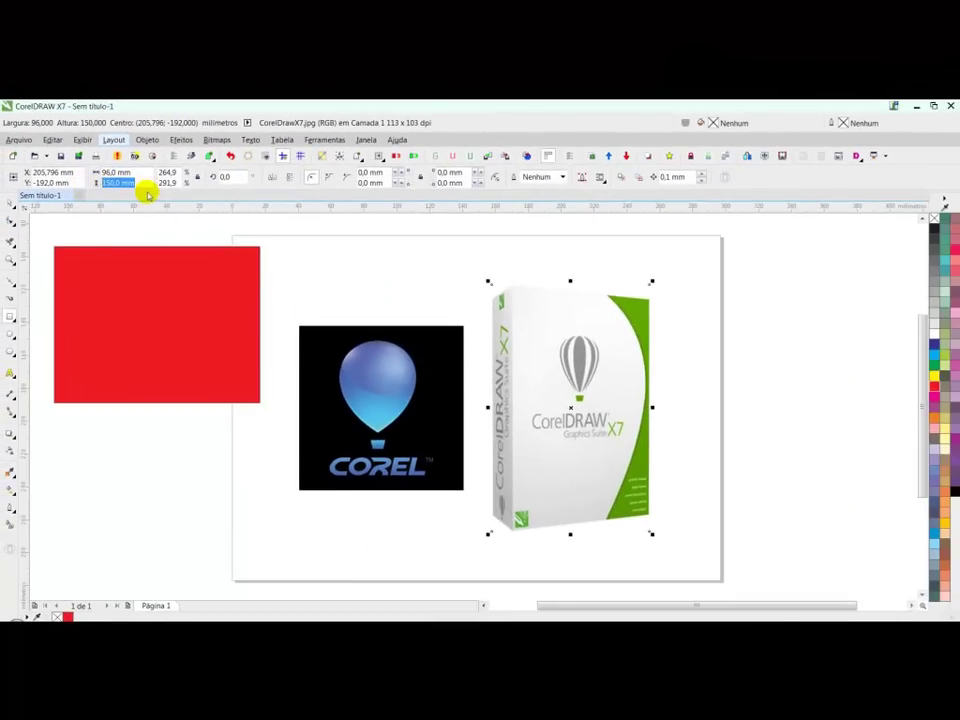
text(150-4)
key(Return)
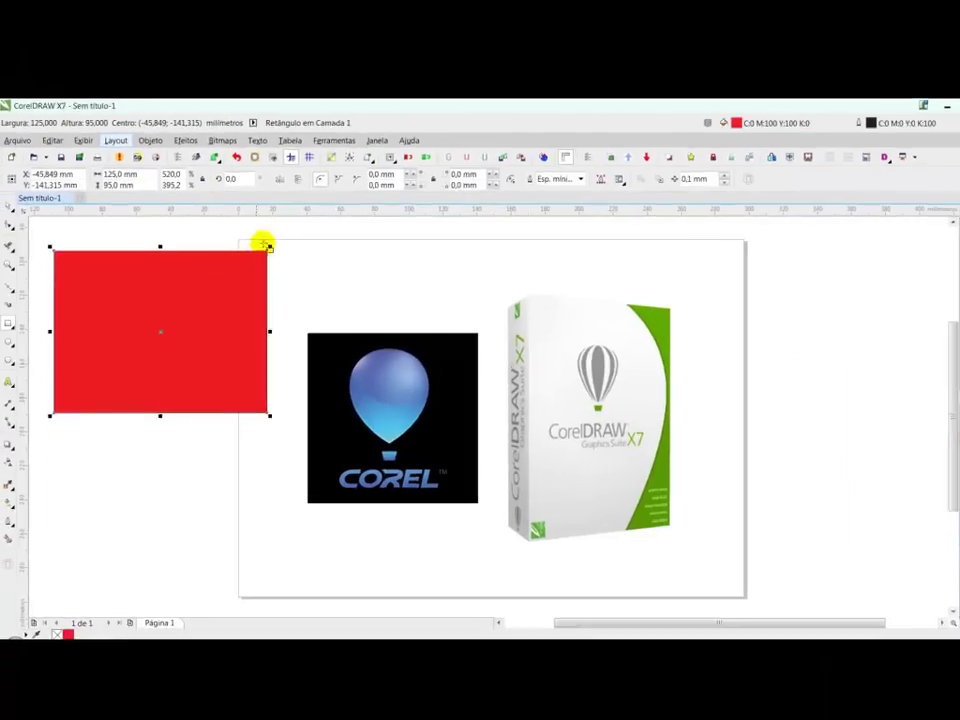
drag(261, 242, 171, 312)
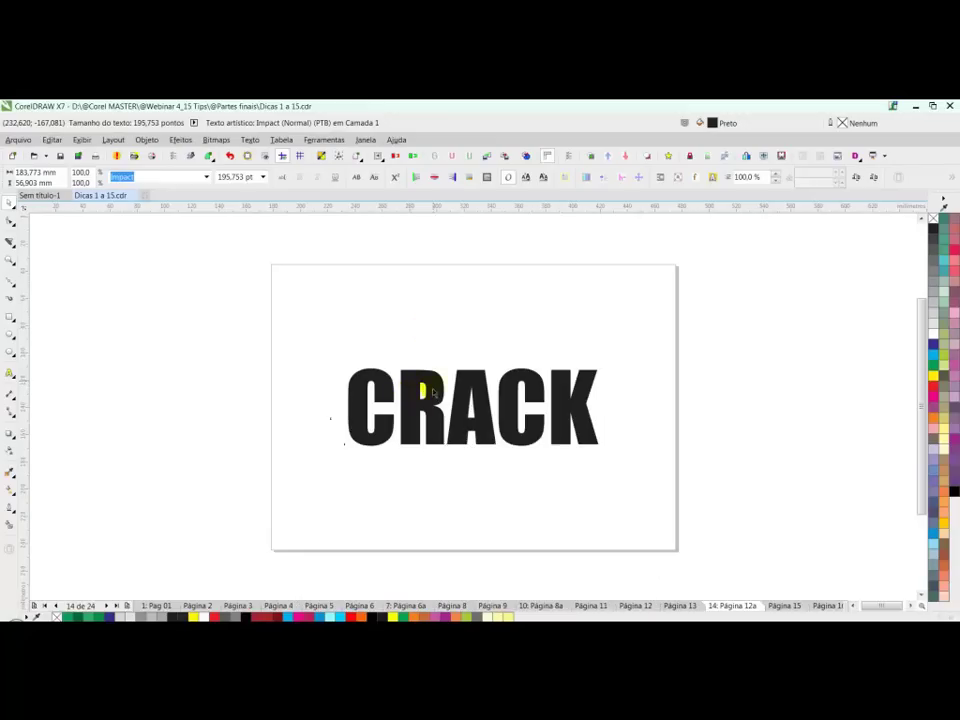
Convert the CRACK artistic text on page 14 of Dicas 1 a 15.cdr to curves.
key(Escape)
drag(321, 341, 669, 476)
click(438, 376)
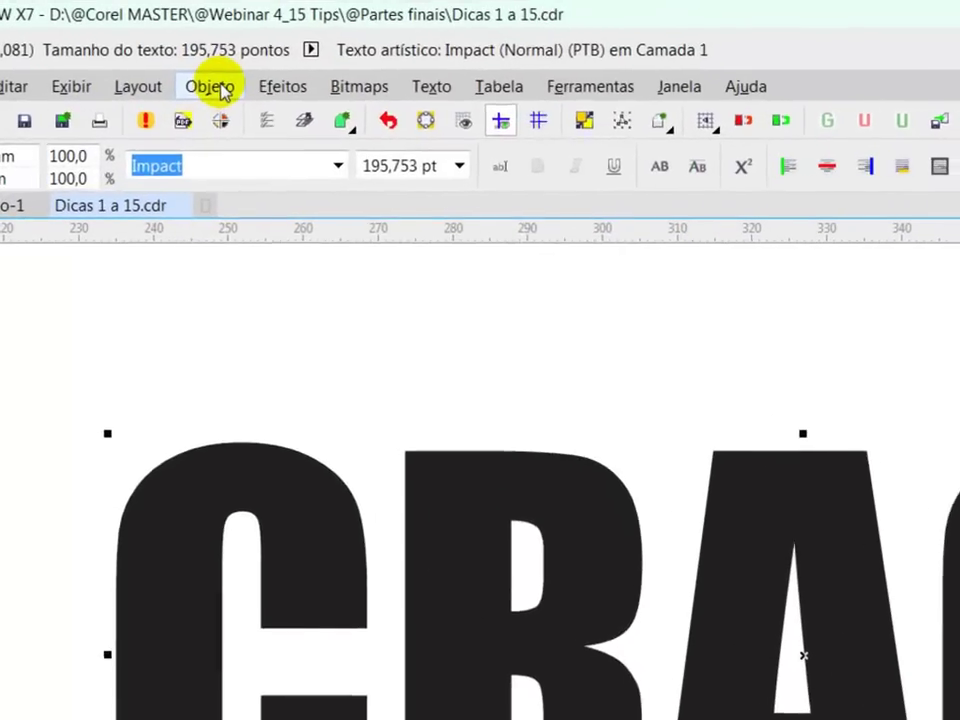
click(168, 126)
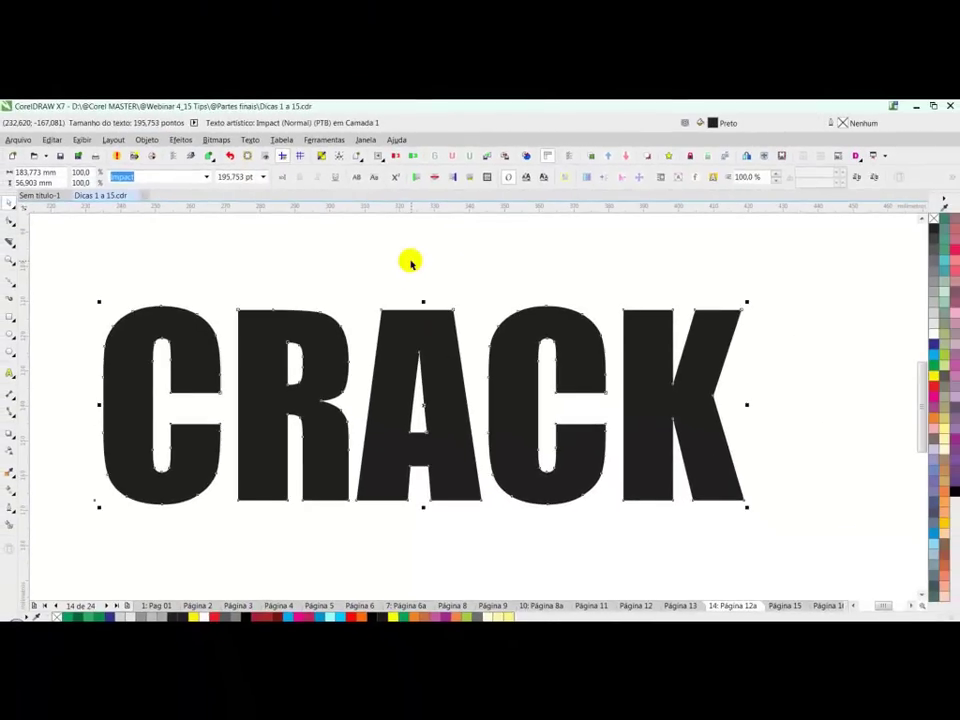
key(ctrl+q)
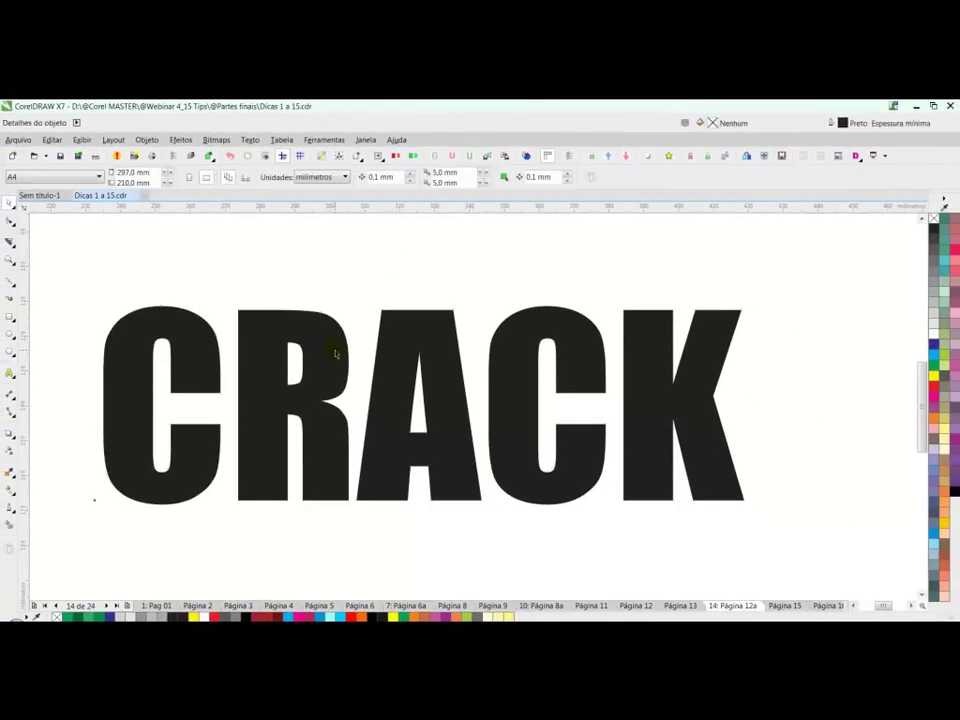
key(ctrl+q)
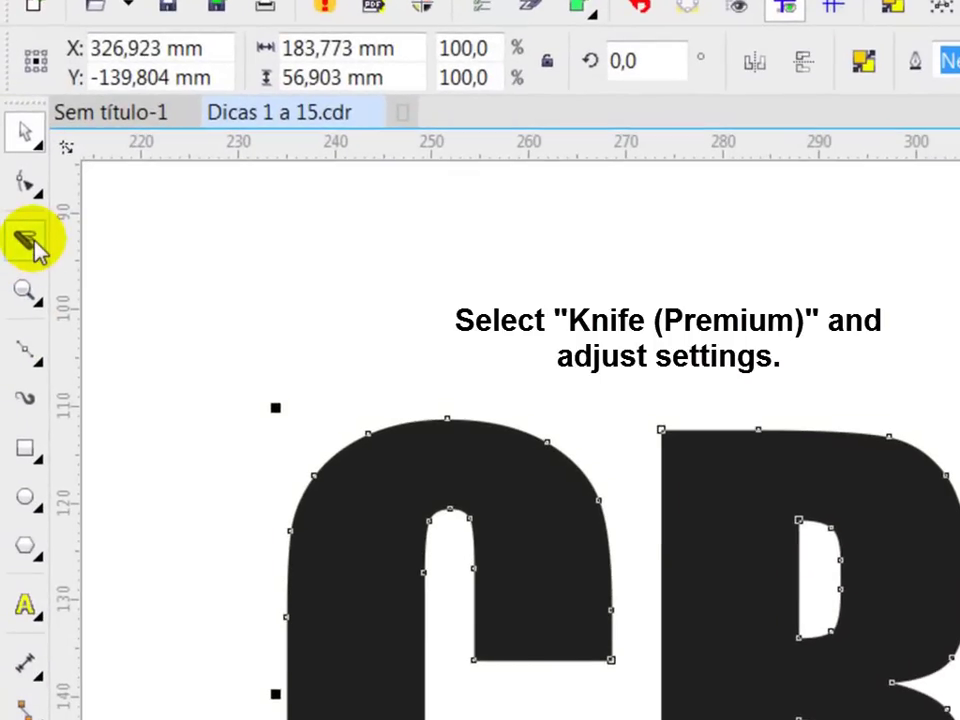
Cut a wavy freehand line across the middle of the CRACK lettering with the Premium Knife and a 4 mm gap.
click(22, 247)
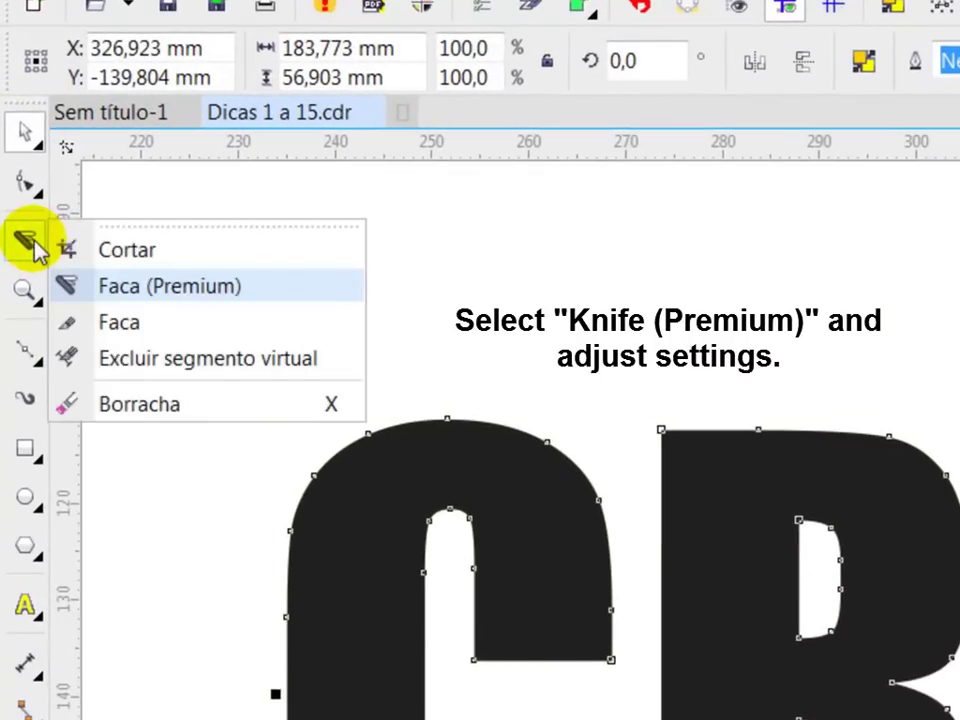
click(167, 285)
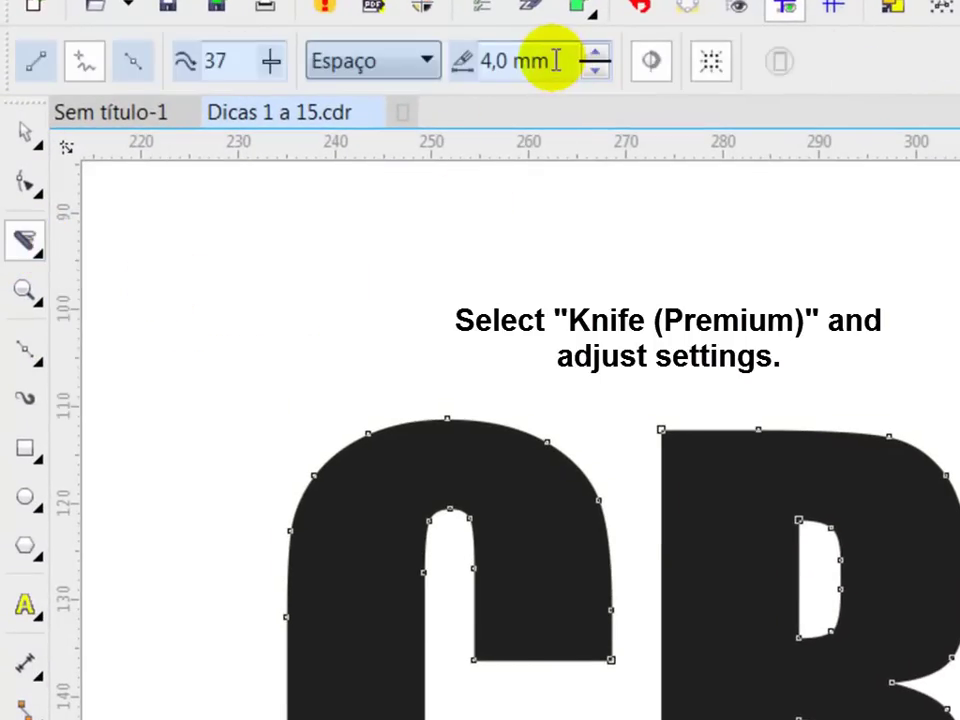
drag(557, 61, 467, 64)
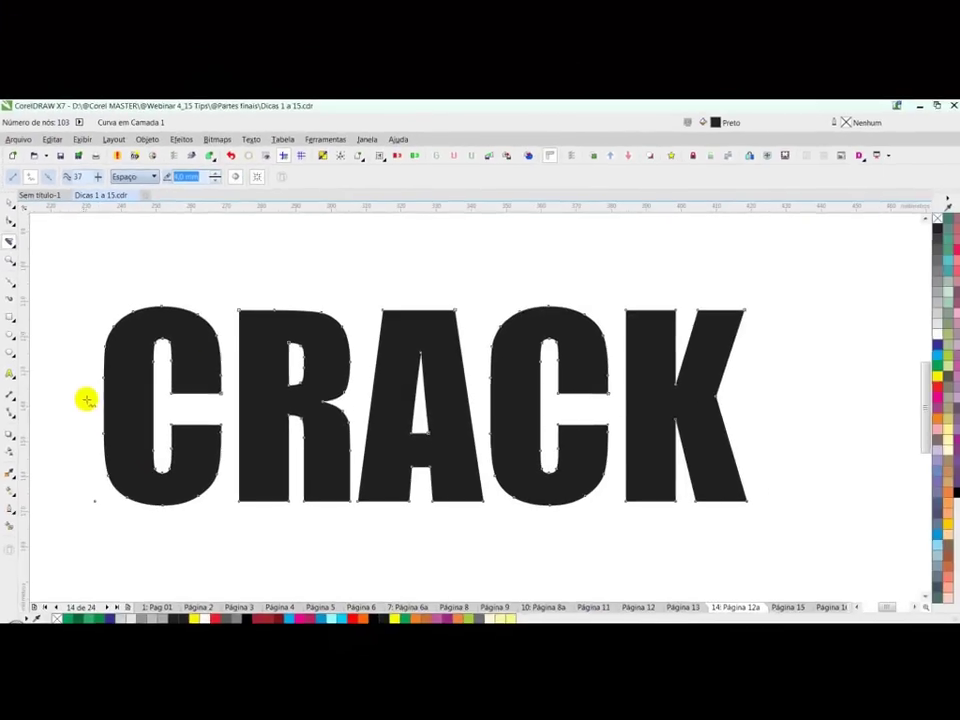
mouse_move(84, 406)
mouse_down()
mouse_move(115, 396)
mouse_move(171, 417)
mouse_move(229, 390)
mouse_up()
mouse_move(502, 392)
mouse_down()
mouse_move(545, 430)
mouse_move(603, 418)
mouse_up()
drag(750, 374, 785, 353)
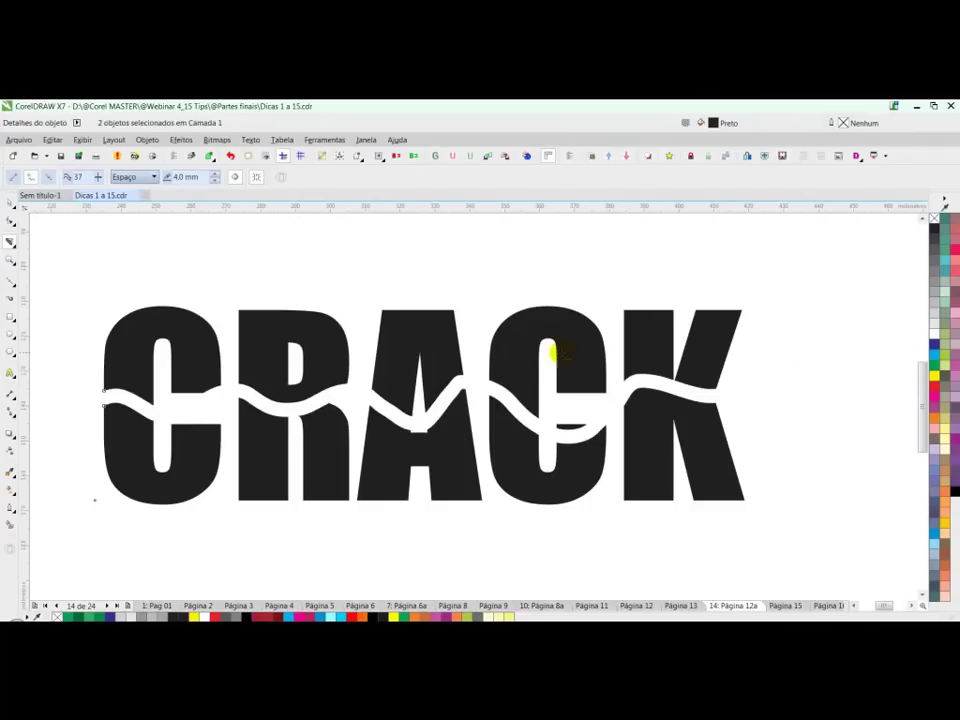
Try moving the upper and lower halves of the cut CRACK lettering separately.
click(10, 204)
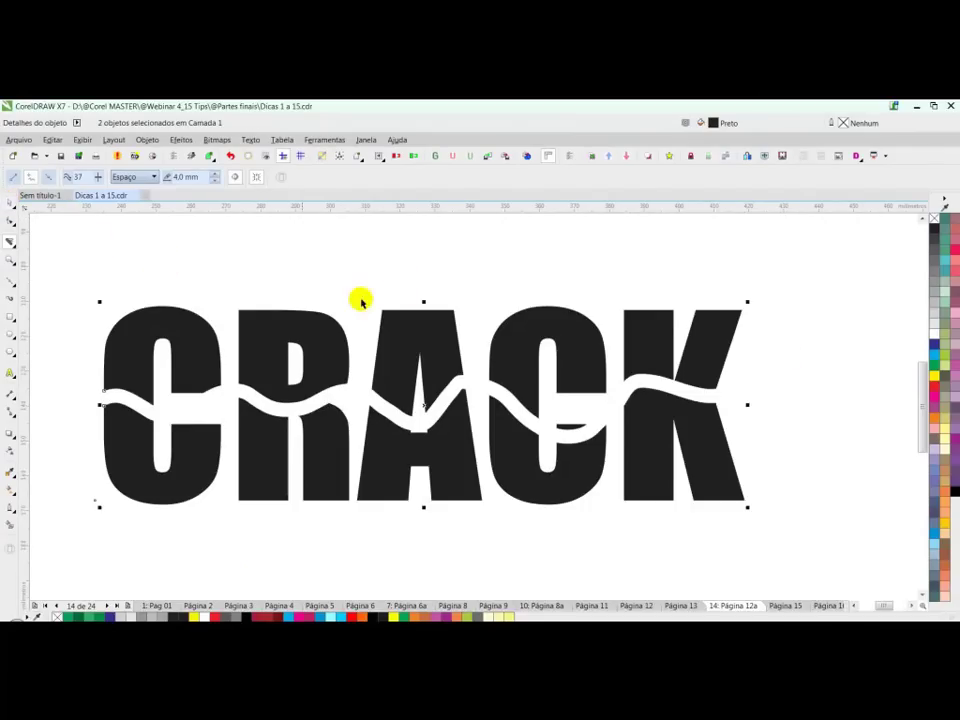
click(427, 331)
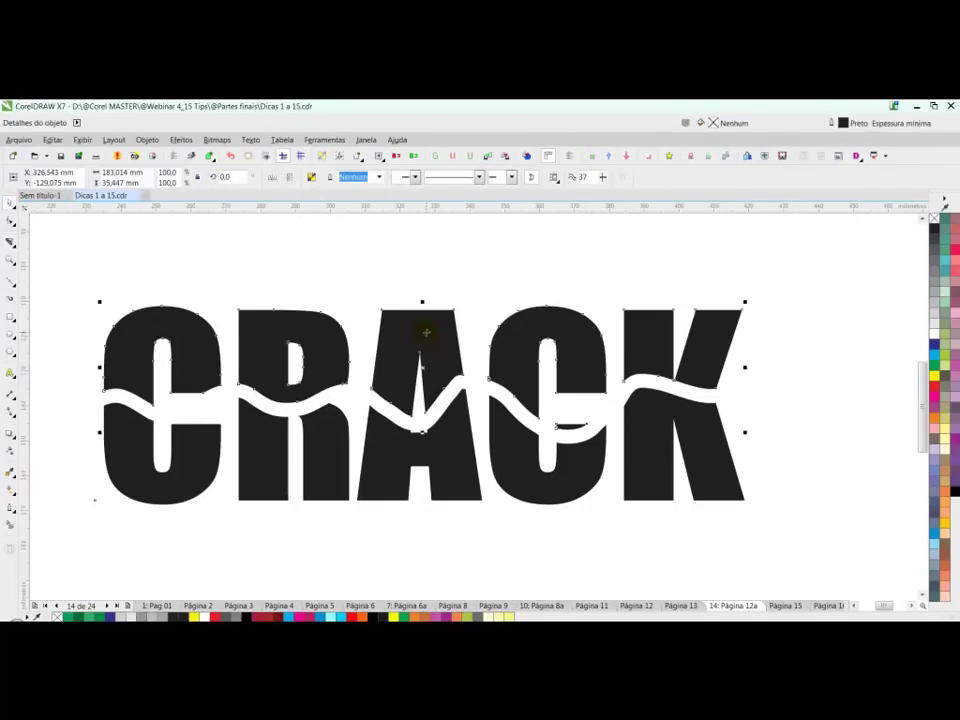
drag(430, 335, 450, 400)
drag(453, 453, 453, 494)
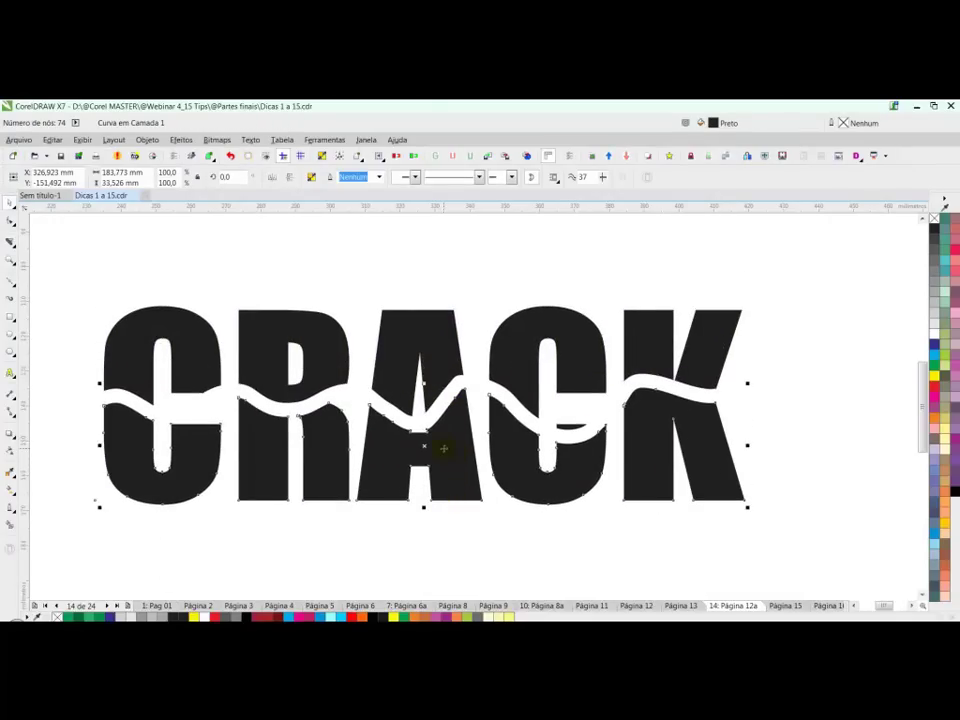
key(Escape)
Rotate the upper half of the CRACK lettering slightly counterclockwise and shift it so the gap widens toward the K.
click(444, 335)
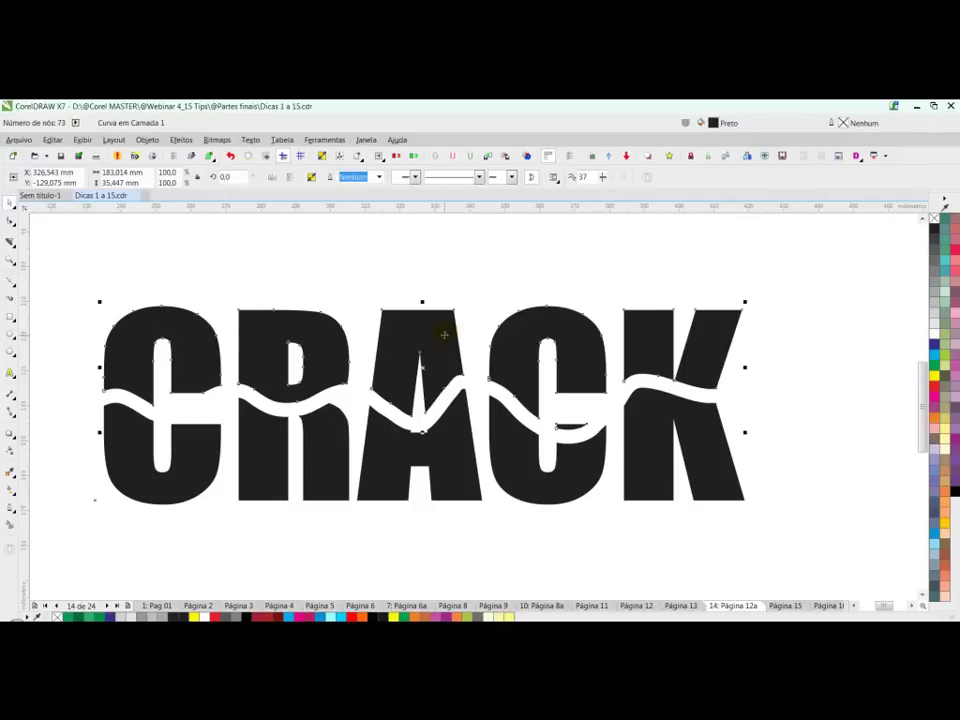
drag(748, 435, 746, 419)
drag(439, 360, 441, 355)
Break the lower half of the CRACK lettering apart into separate curves.
click(463, 453)
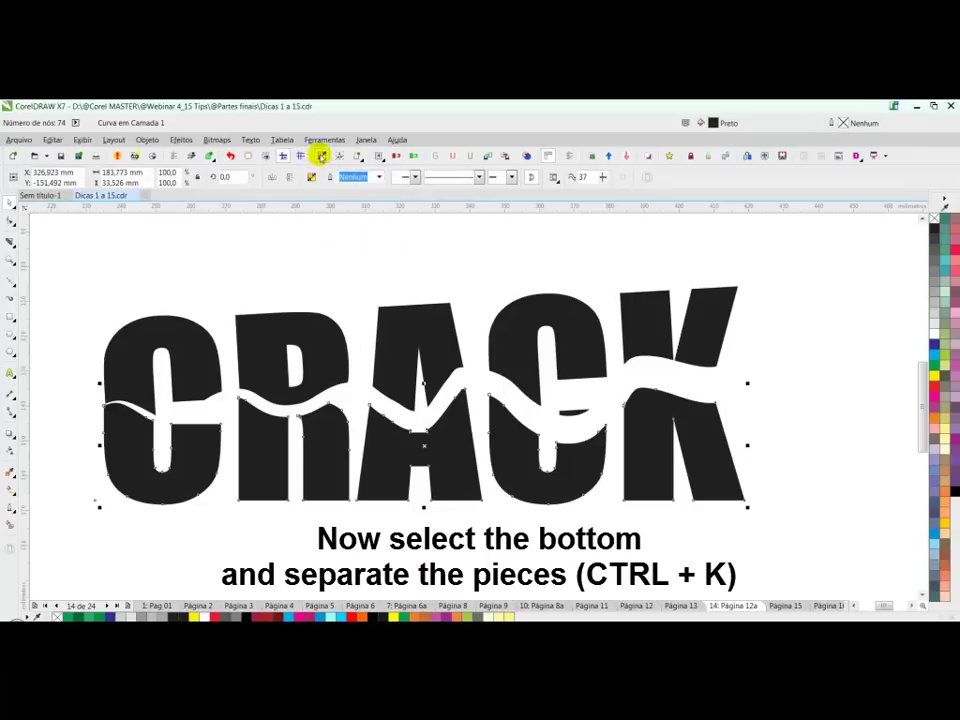
click(150, 140)
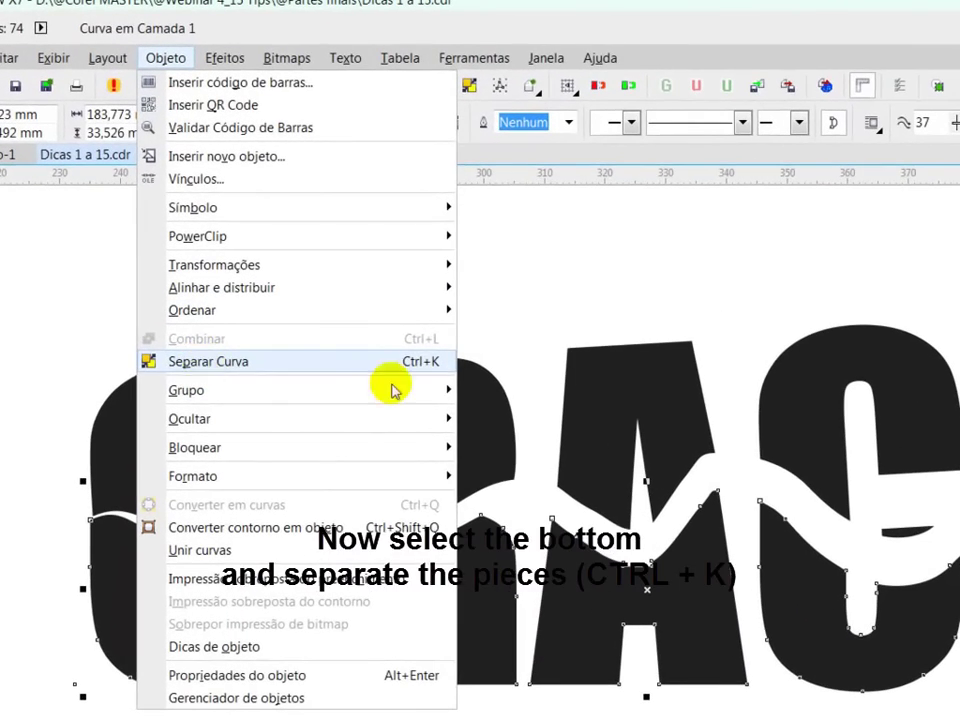
click(418, 364)
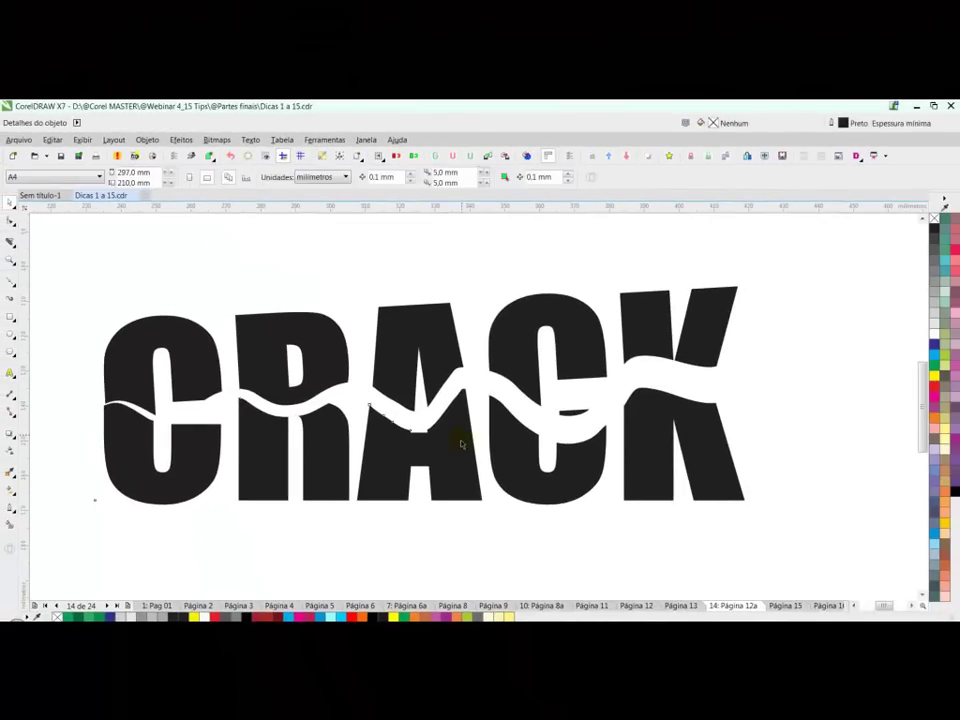
Rotate the lower piece of the letter A about 4° clockwise.
click(461, 443)
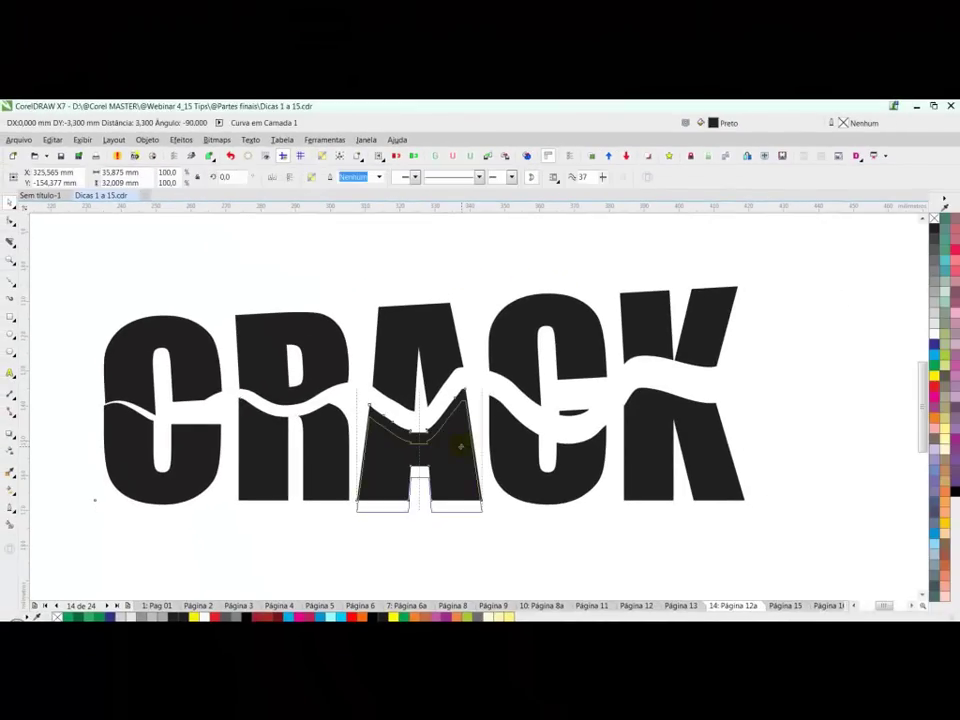
key(Up)
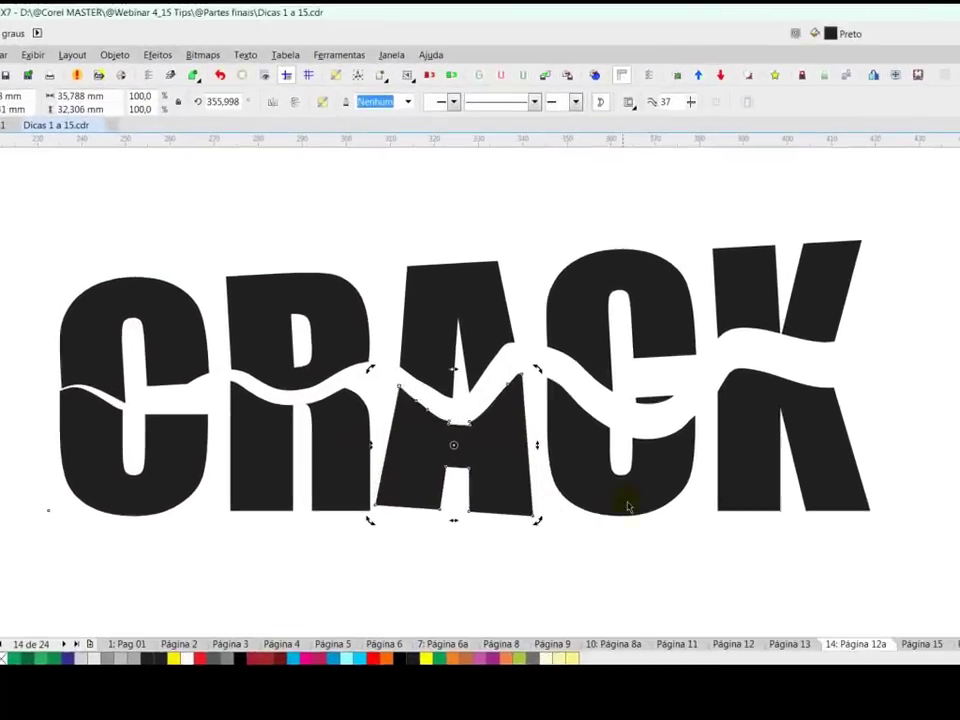
Try rotating the lower pieces of the second C and the K, and undo these rotations.
click(576, 493)
double_click(754, 508)
drag(771, 529, 771, 505)
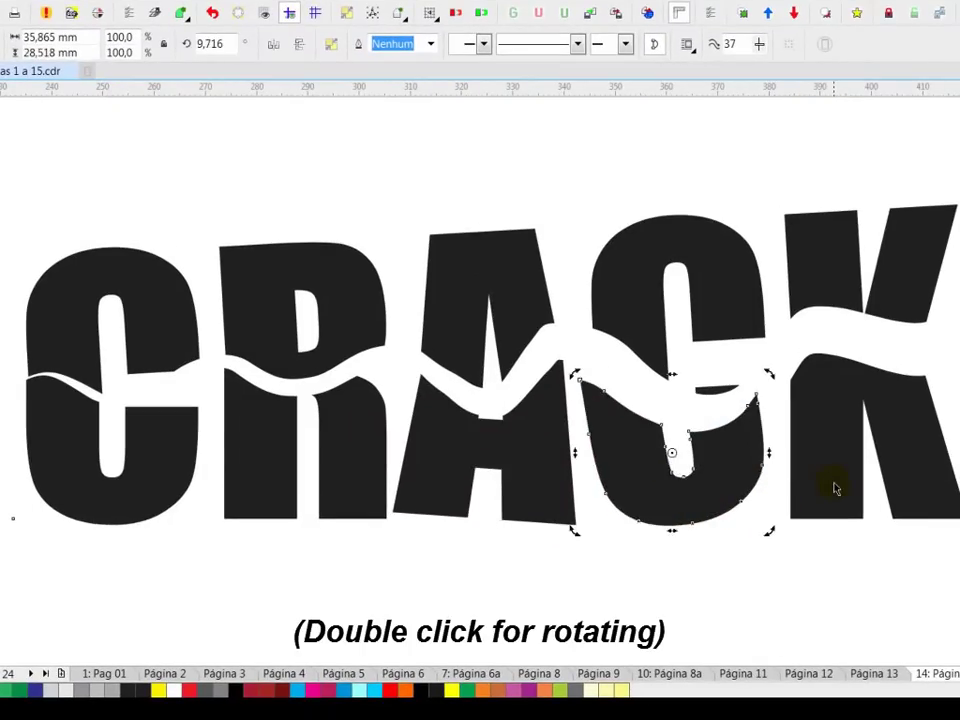
click(946, 487)
drag(957, 527, 951, 506)
key(ctrl+z)
key(ctrl+z)
key(ctrl+z)
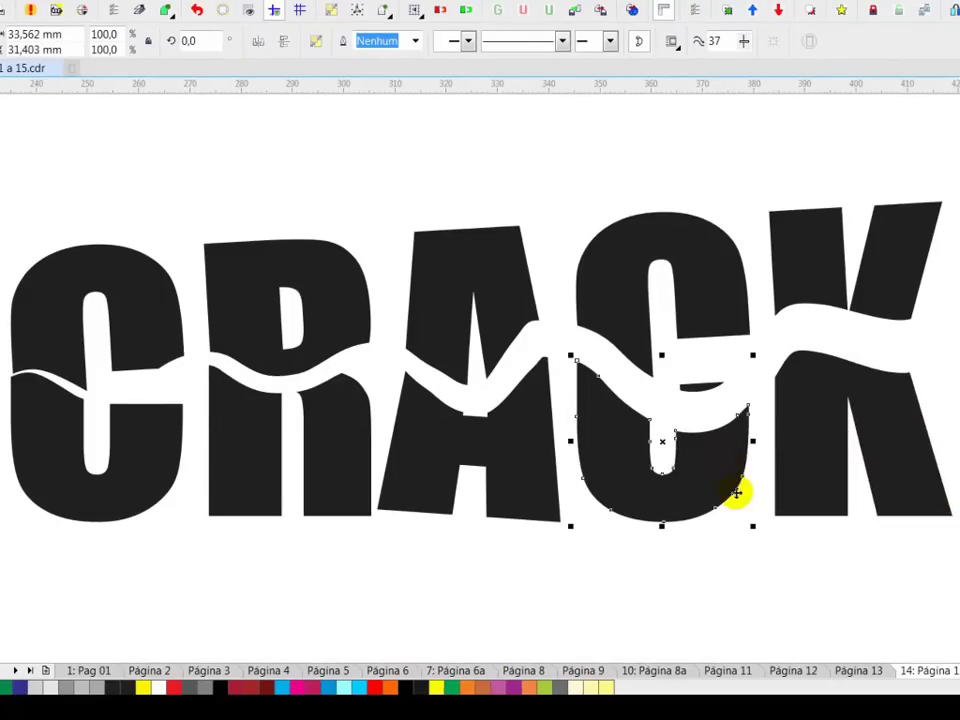
Rotate the lower K piece about 8° clockwise and the two lower R pieces together about 6.4° counterclockwise.
click(810, 491)
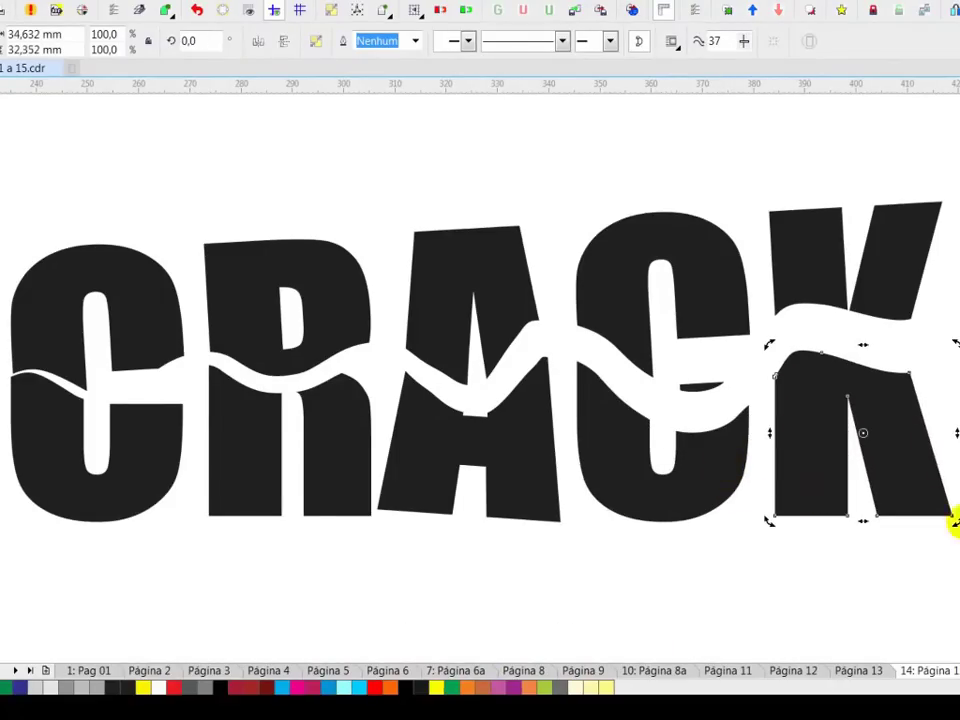
drag(955, 521, 943, 531)
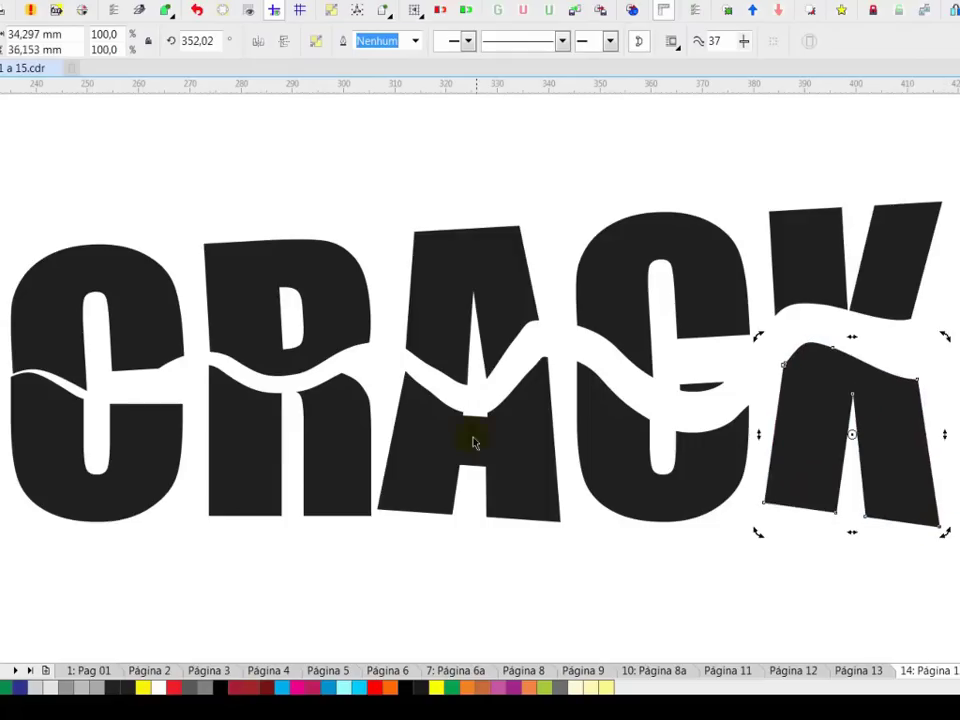
click(300, 435)
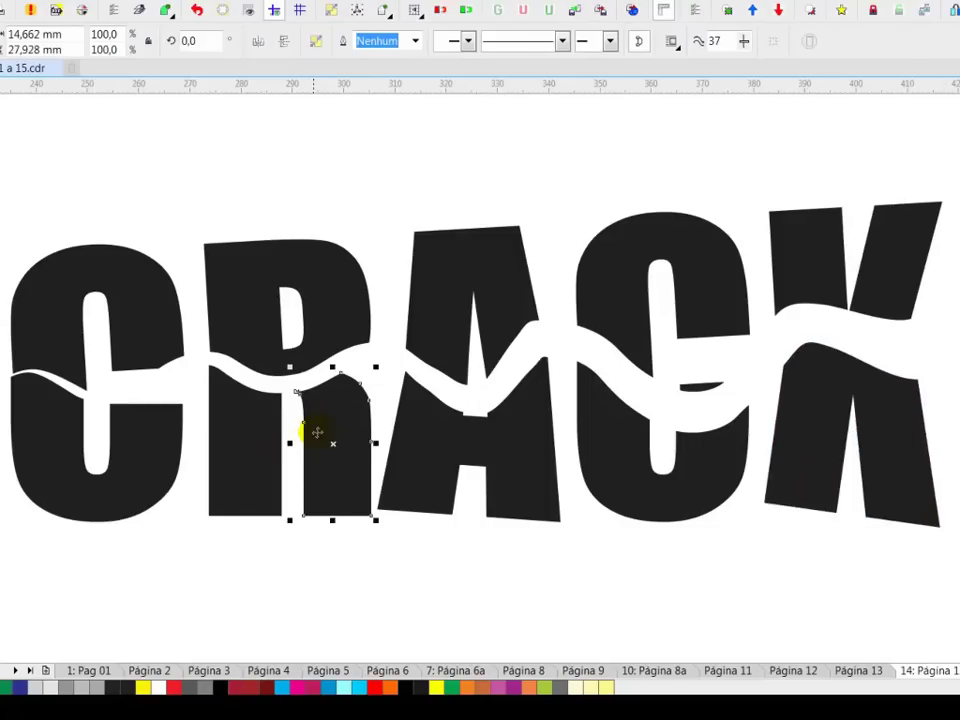
click(249, 462)
click(373, 519)
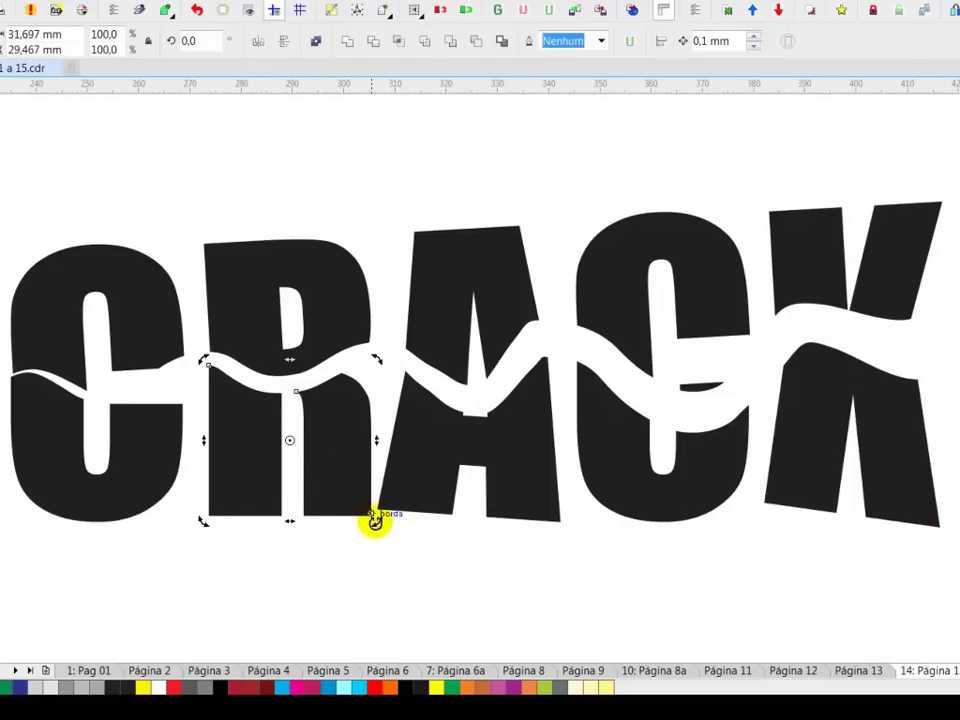
drag(379, 521, 384, 549)
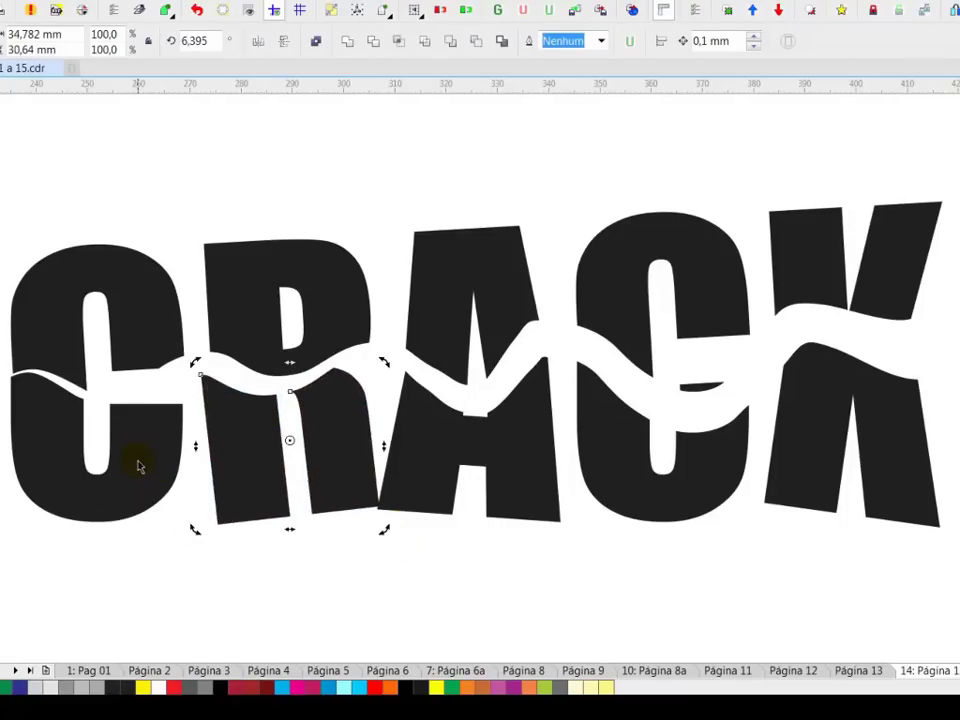
Roughen the broken edge along the upper half of the CRACK lettering with the Roughen brush, using a 10 mm nib and spike frequency 2.
click(99, 326)
click(132, 297)
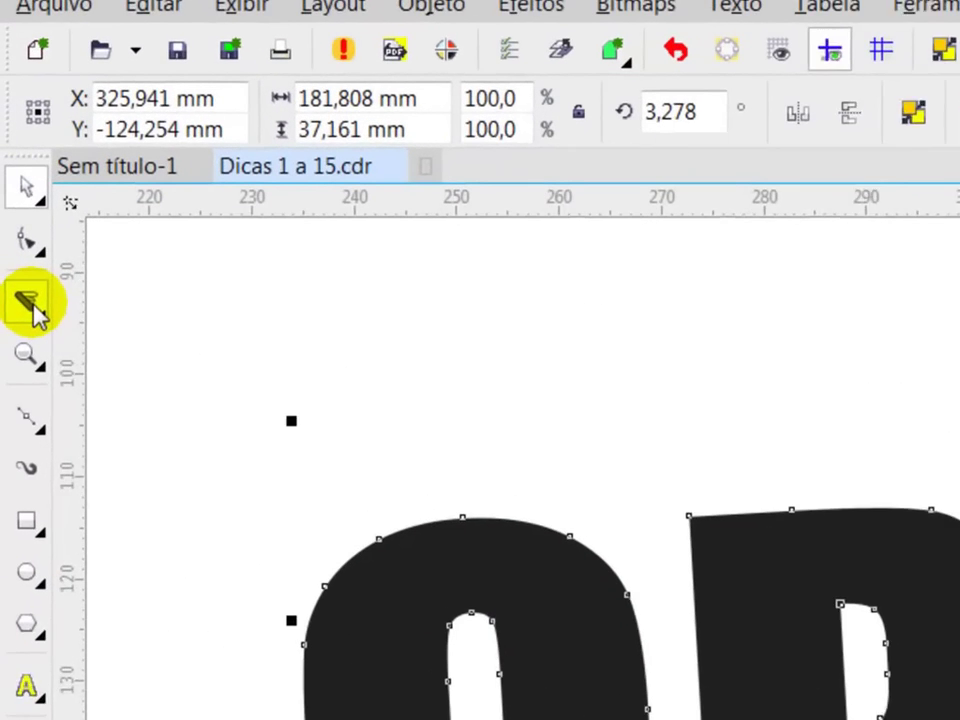
click(10, 243)
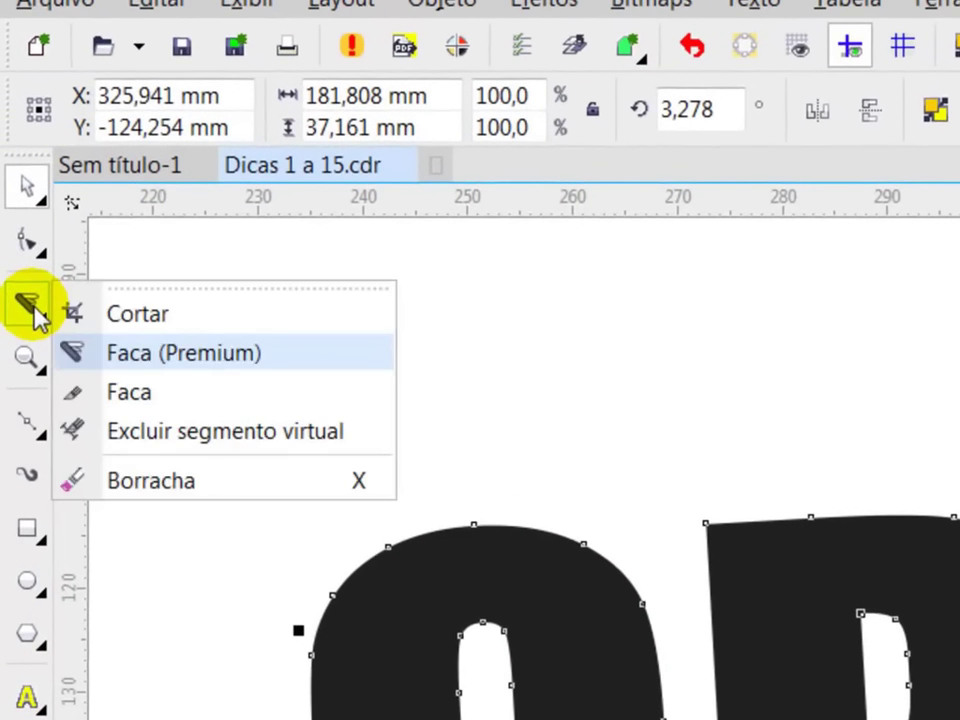
click(30, 243)
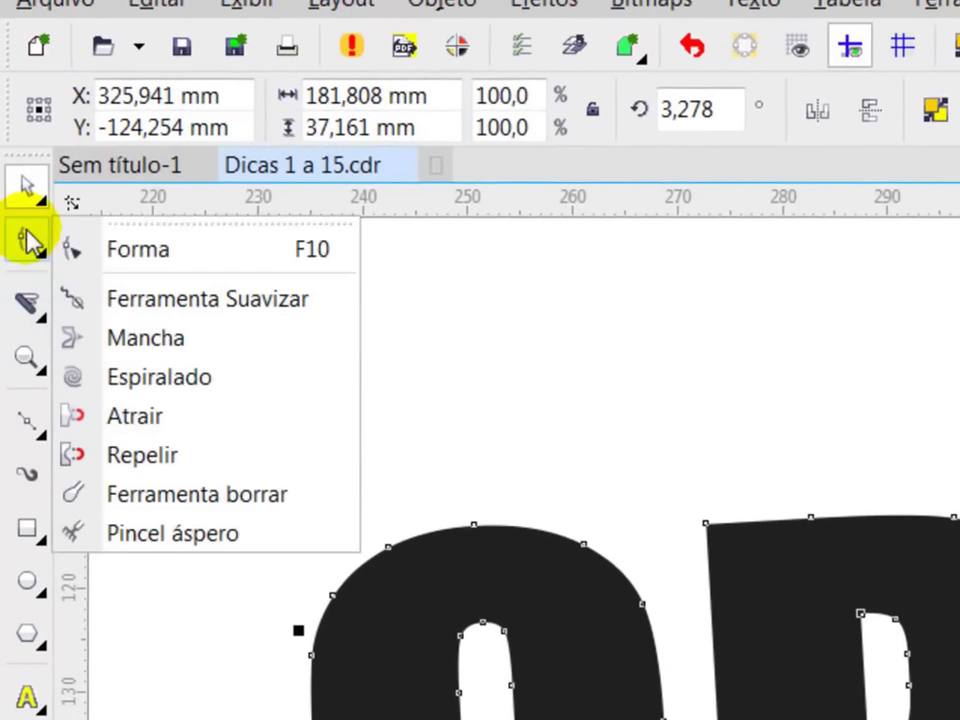
click(160, 533)
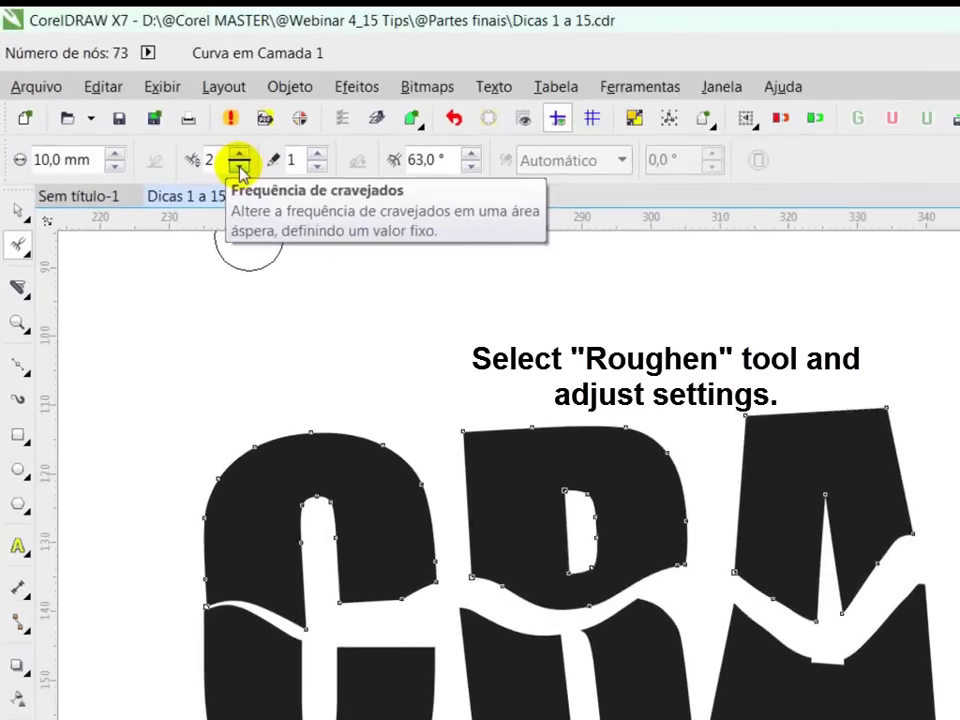
click(121, 178)
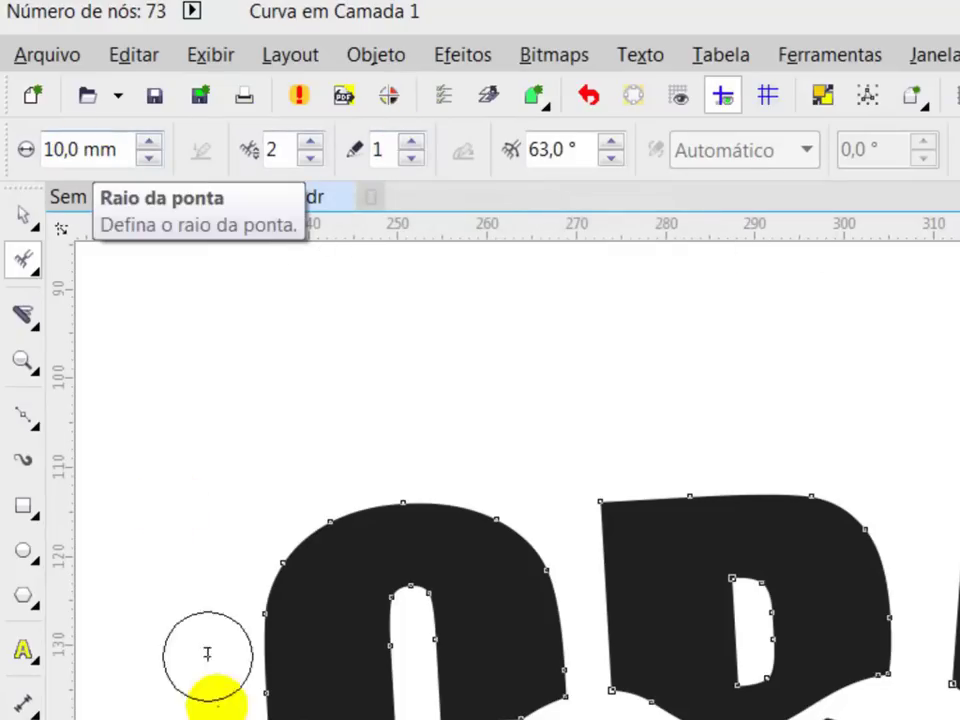
drag(300, 705, 352, 719)
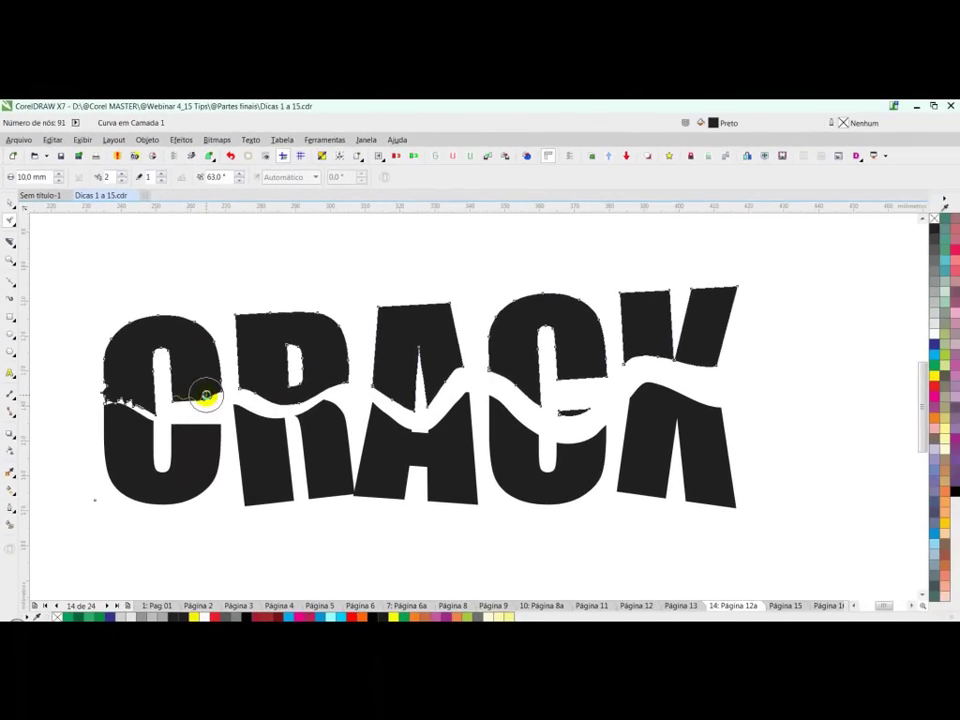
mouse_move(205, 397)
mouse_down()
mouse_move(242, 400)
mouse_move(246, 385)
mouse_move(282, 414)
mouse_move(416, 430)
mouse_move(453, 420)
mouse_move(472, 442)
mouse_move(498, 448)
mouse_move(546, 397)
mouse_move(569, 414)
mouse_move(639, 392)
mouse_move(620, 389)
mouse_move(646, 412)
mouse_move(716, 430)
mouse_move(835, 357)
mouse_move(926, 347)
mouse_up()
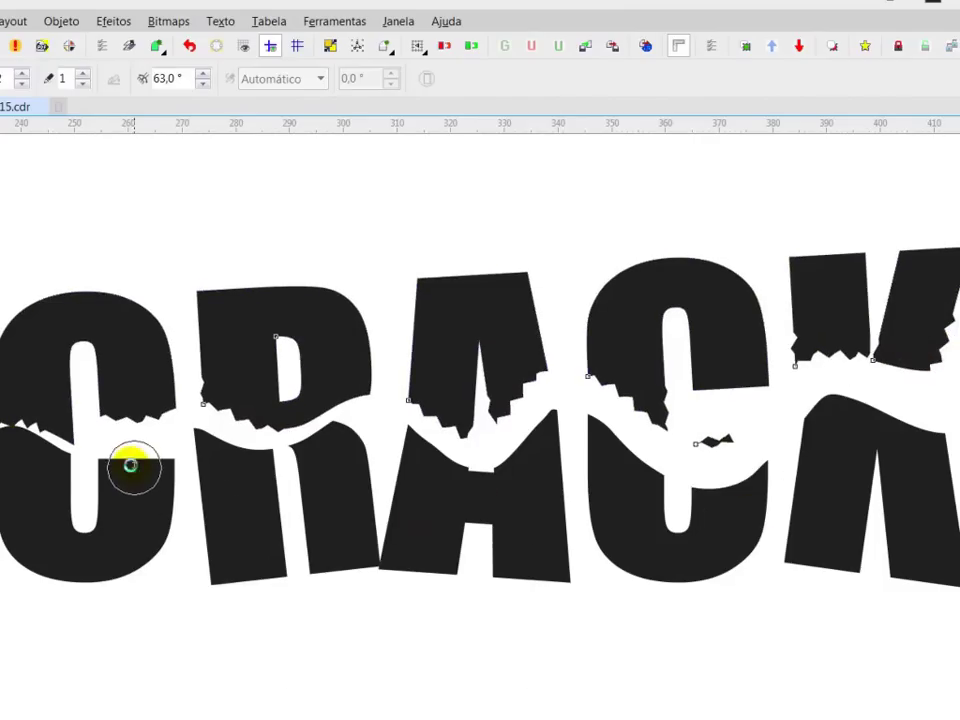
Roughen the broken upper edges of the lower pieces of the first C and the R with the Roughen brush.
drag(130, 465, 96, 461)
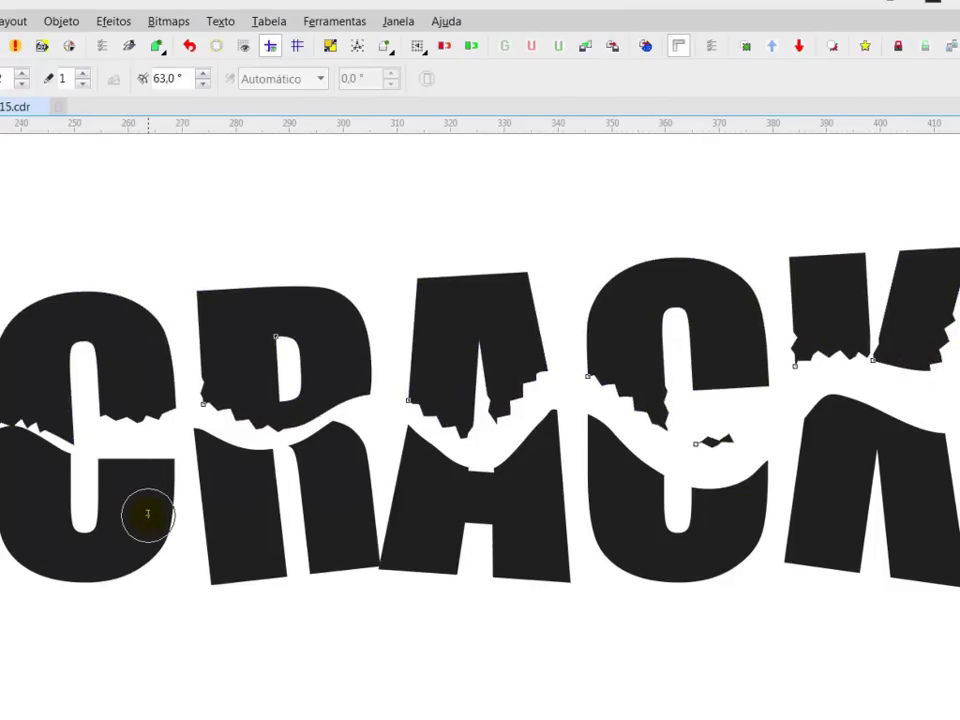
key(space)
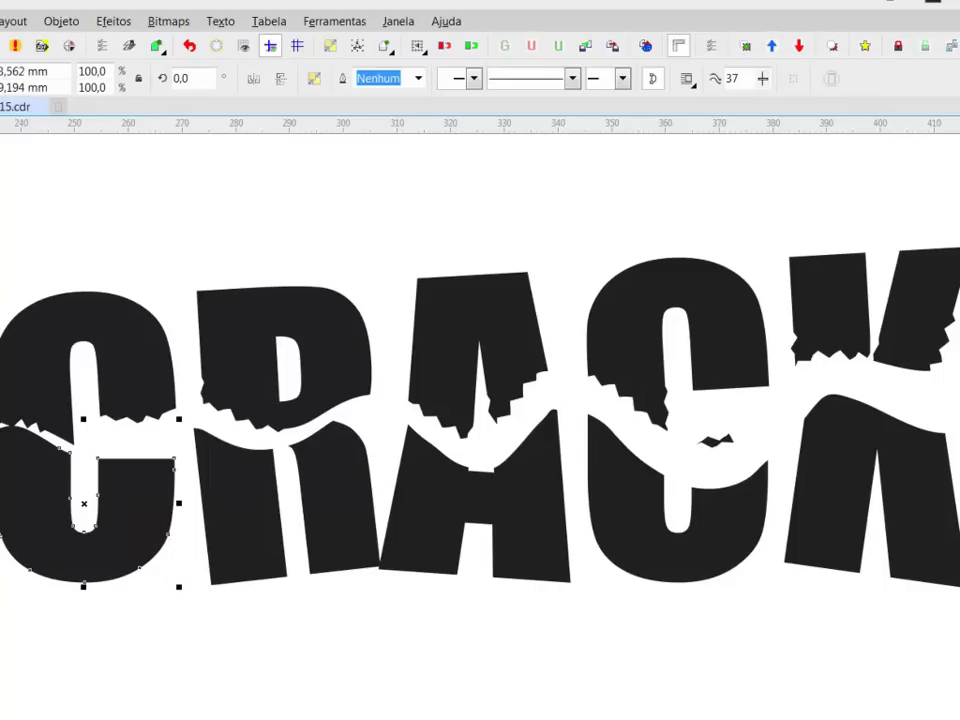
click(0, 144)
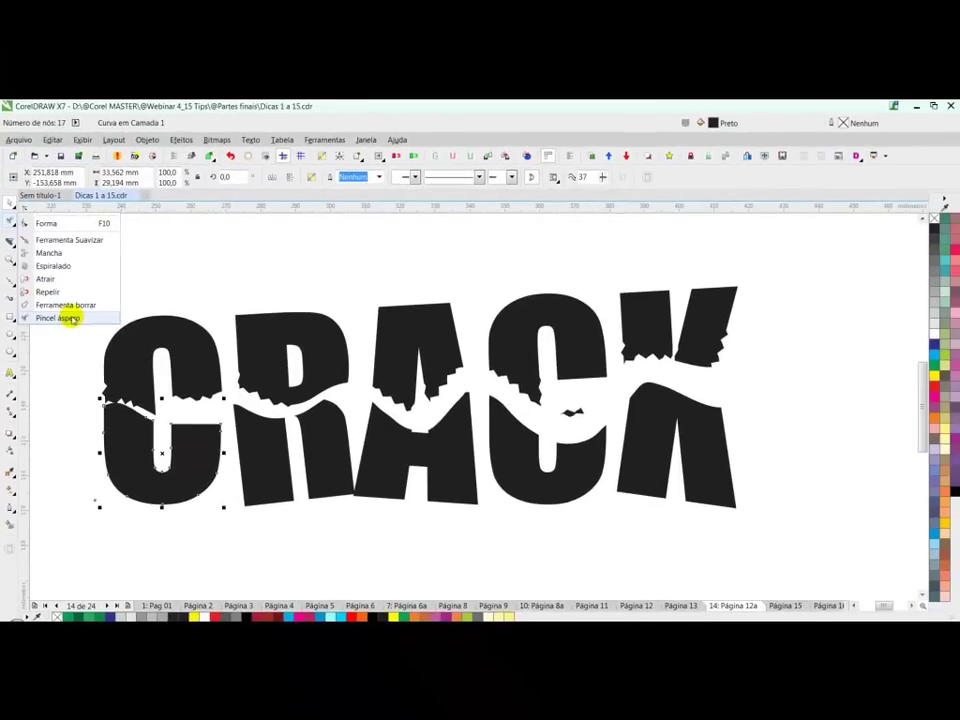
click(70, 318)
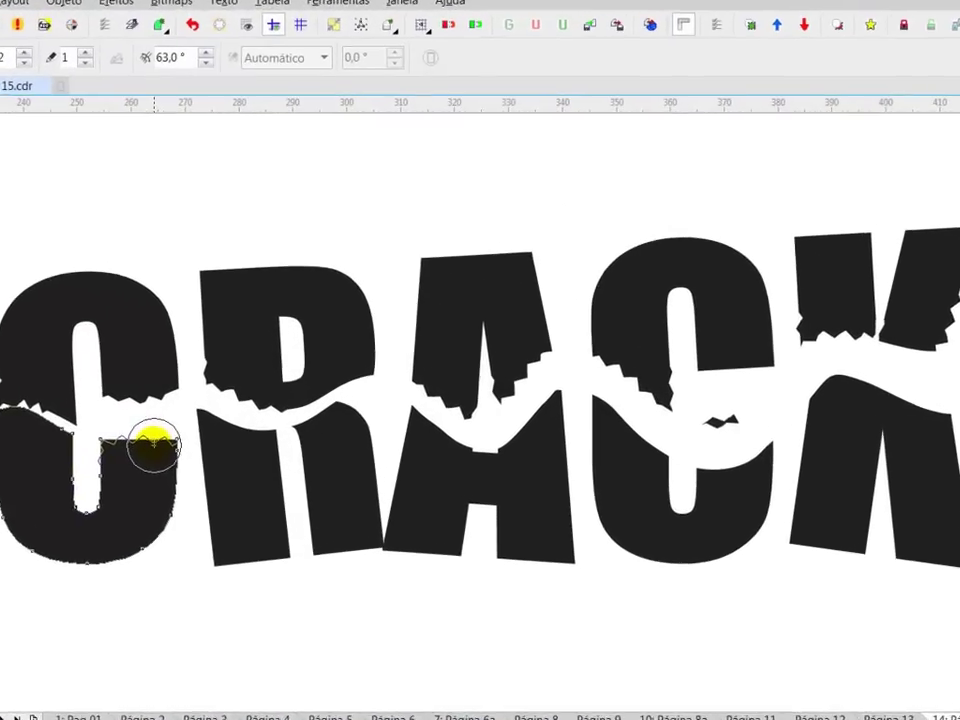
drag(153, 447, 169, 463)
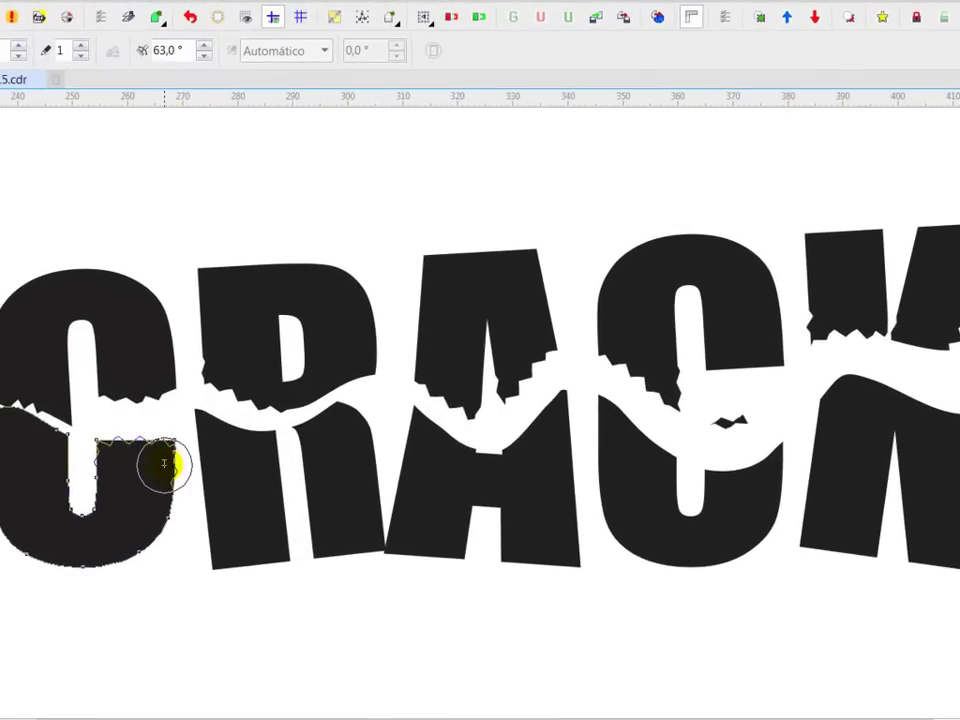
mouse_move(232, 414)
mouse_down()
mouse_move(240, 418)
mouse_move(208, 407)
mouse_move(246, 429)
mouse_move(311, 414)
mouse_move(314, 422)
mouse_move(326, 407)
mouse_move(440, 425)
mouse_move(455, 440)
mouse_up()
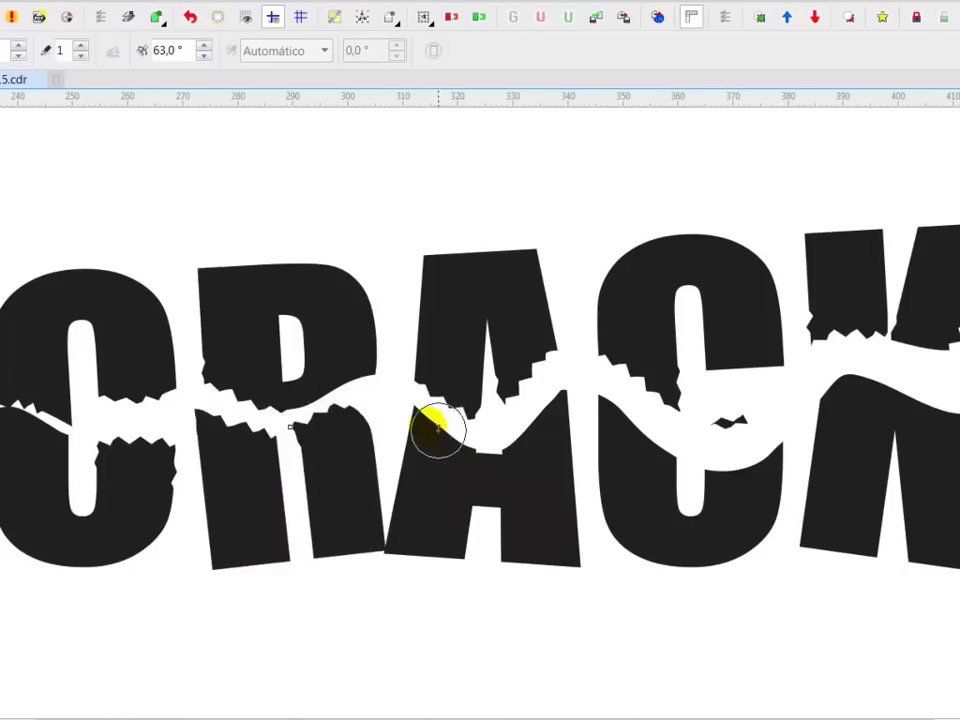
Roughen the broken upper edges of the lower pieces of the A, the second C and the K.
click(440, 440)
mouse_move(415, 407)
mouse_down()
mouse_move(463, 439)
mouse_move(465, 457)
mouse_move(519, 435)
mouse_move(527, 411)
mouse_move(635, 428)
mouse_move(636, 454)
mouse_move(630, 441)
mouse_move(733, 489)
mouse_move(765, 482)
mouse_move(834, 435)
mouse_move(835, 398)
mouse_up()
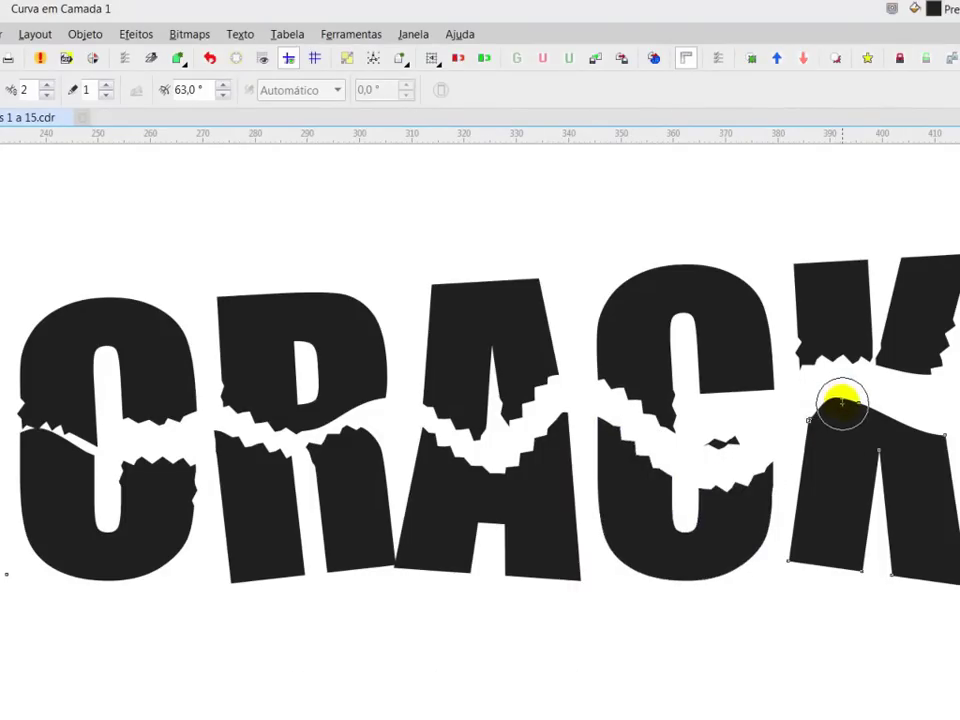
drag(842, 402, 908, 414)
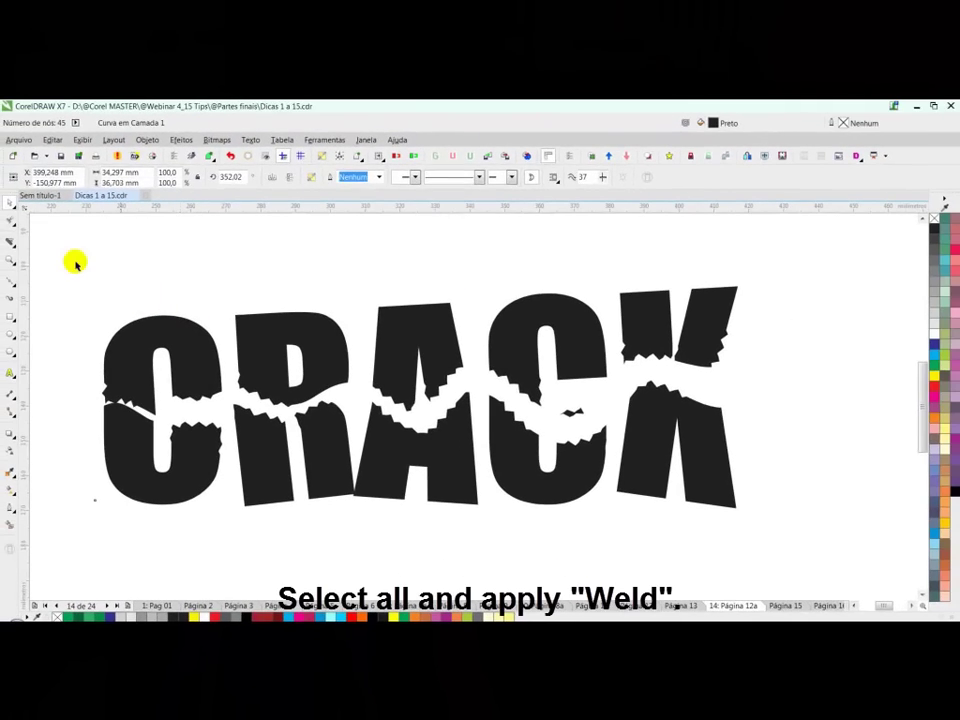
Weld all pieces of the CRACK lettering into a single curve object and move it slightly upward.
drag(0, 213, 243, 547)
drag(255, 480, 821, 564)
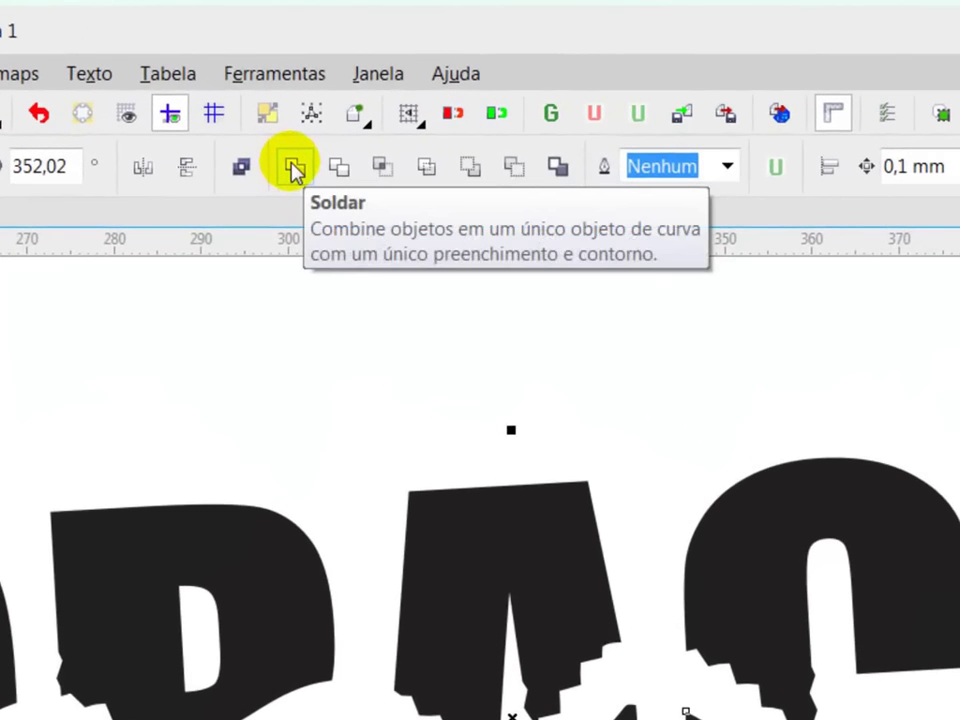
click(294, 170)
drag(585, 585, 610, 718)
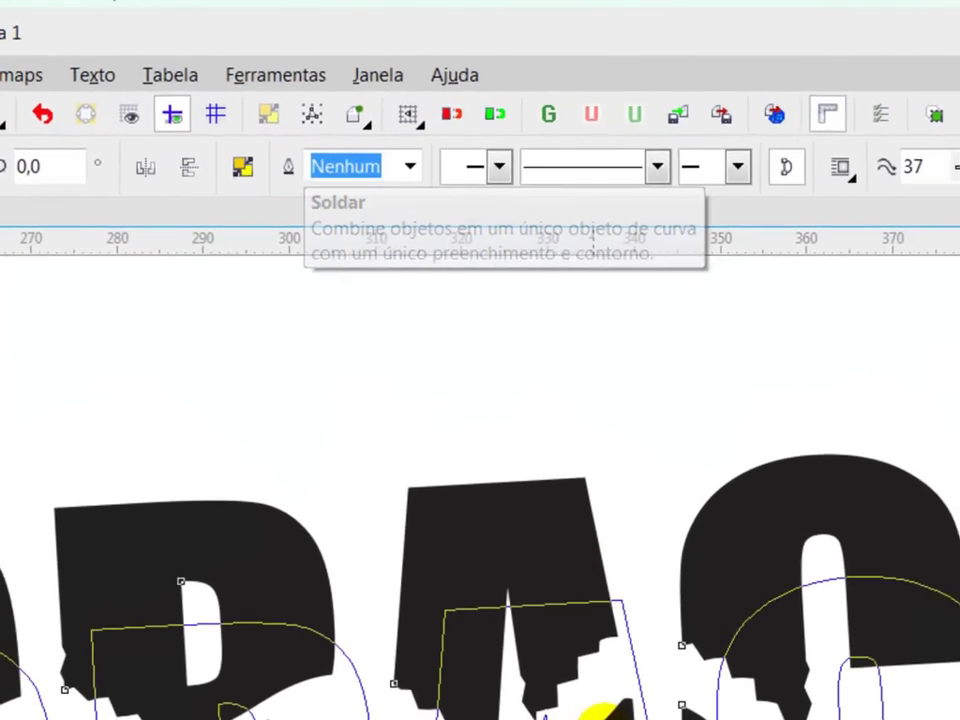
drag(500, 507, 523, 597)
drag(443, 438, 429, 358)
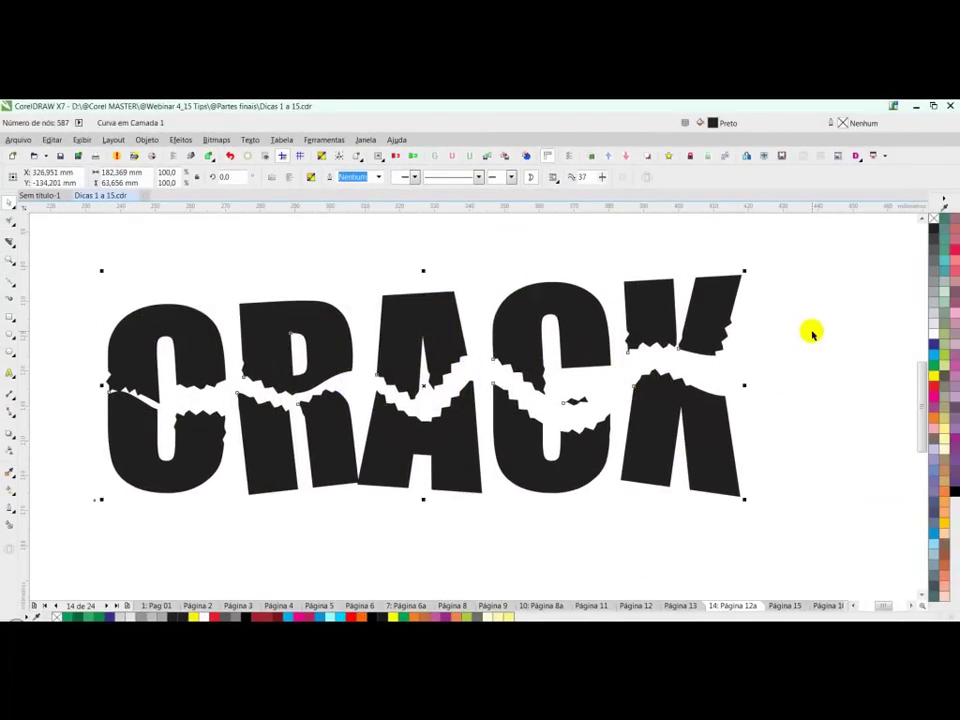
Extrude the welded CRACK lettering toward a vanishing point above the letter A.
click(646, 323)
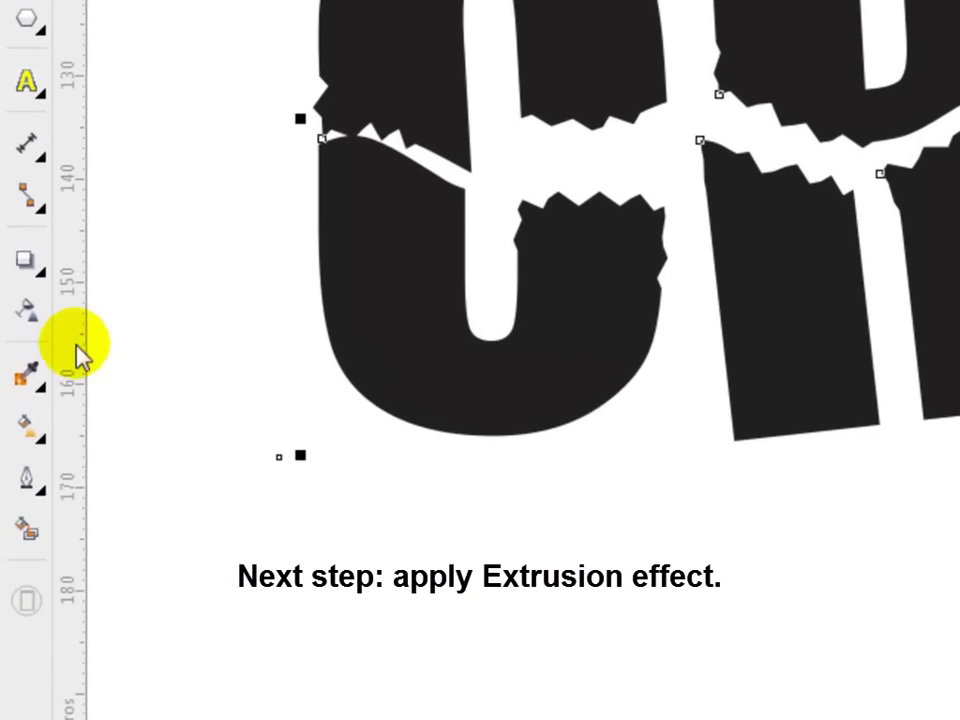
click(30, 268)
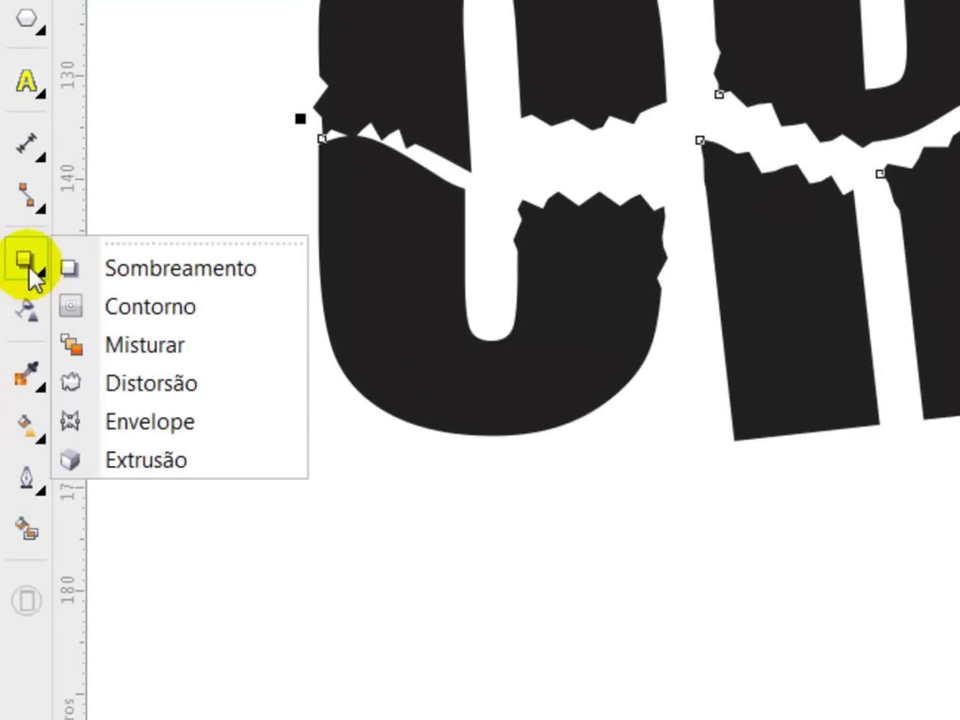
click(135, 462)
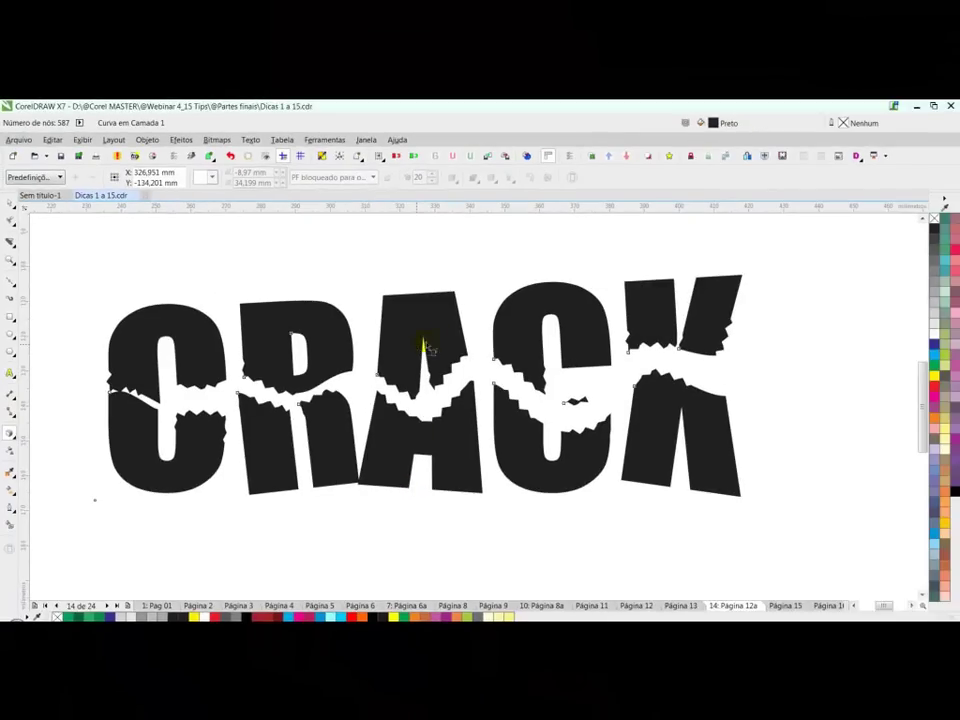
drag(444, 338, 454, 259)
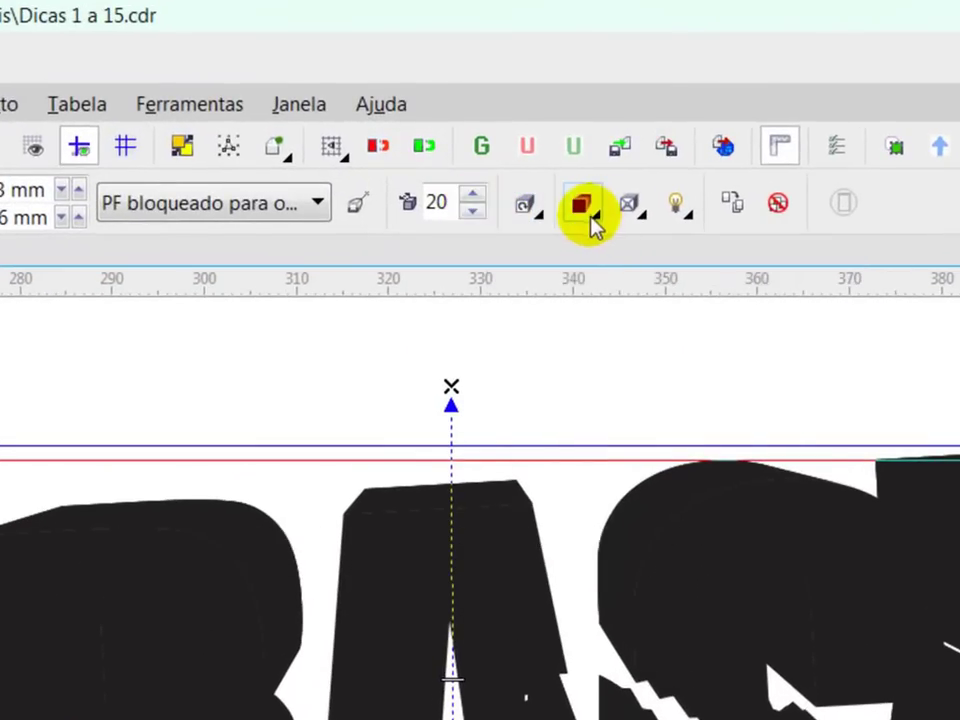
Shade the CRACK lettering's extrusion with a color gradient running from yellow to red.
click(590, 214)
click(704, 318)
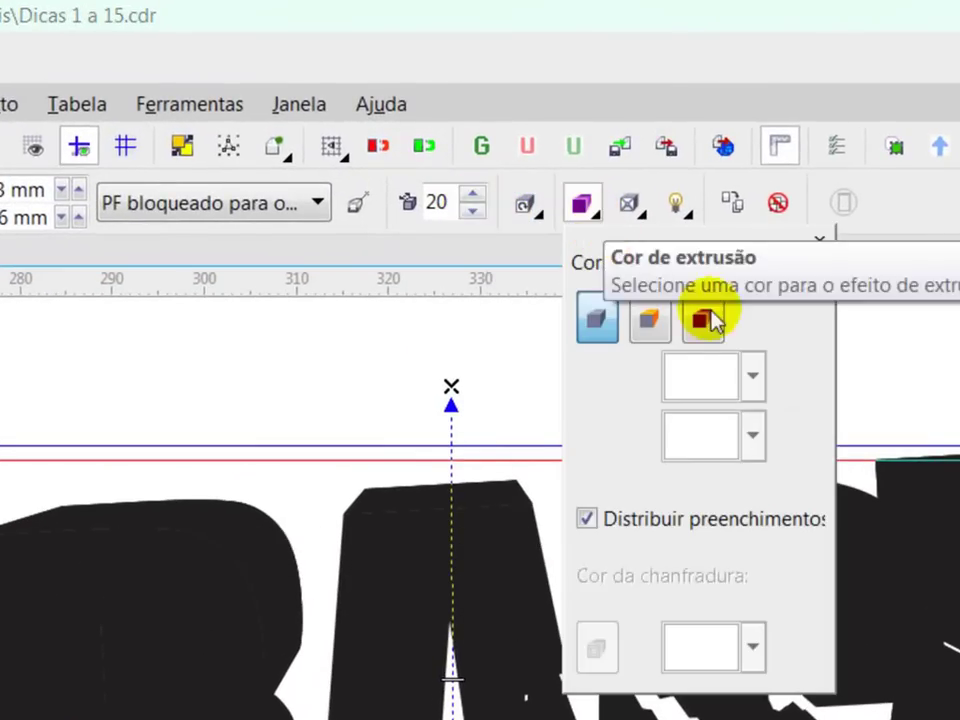
click(754, 384)
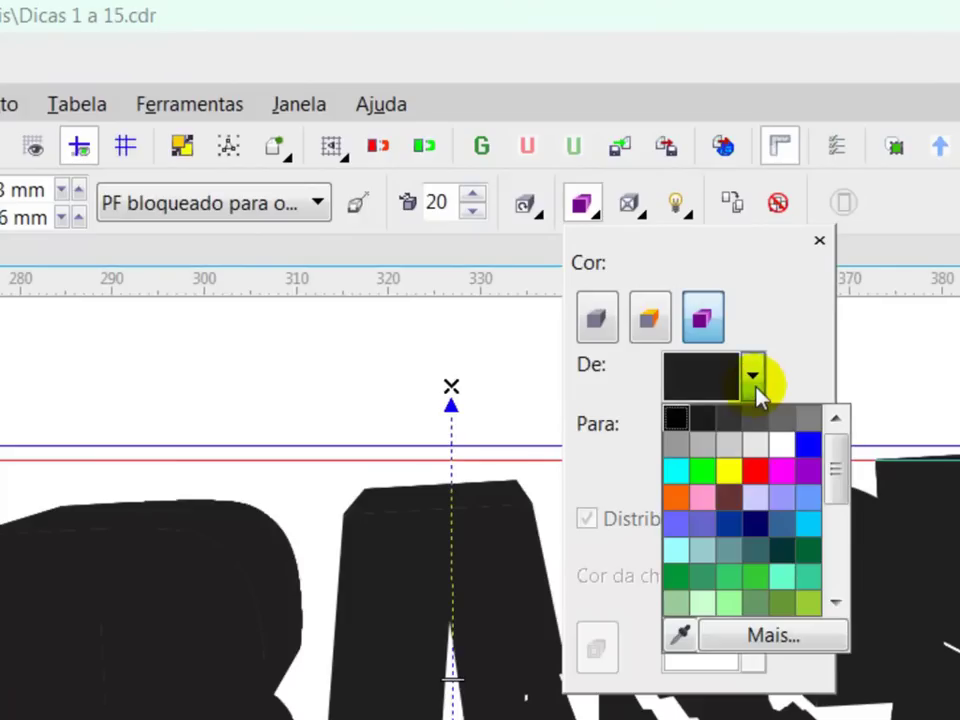
click(733, 468)
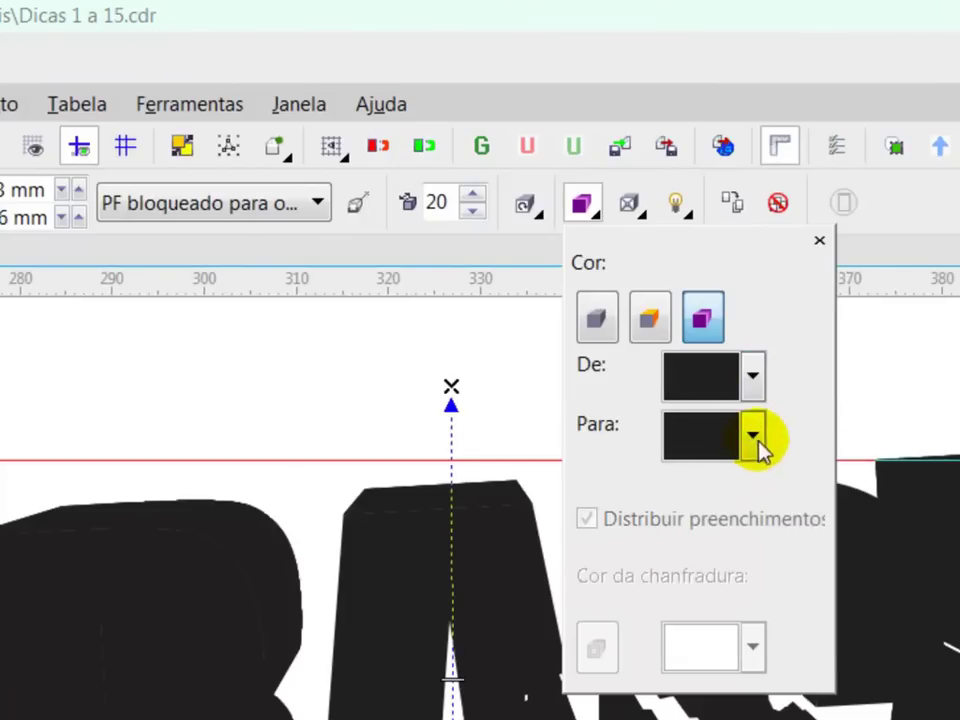
click(760, 440)
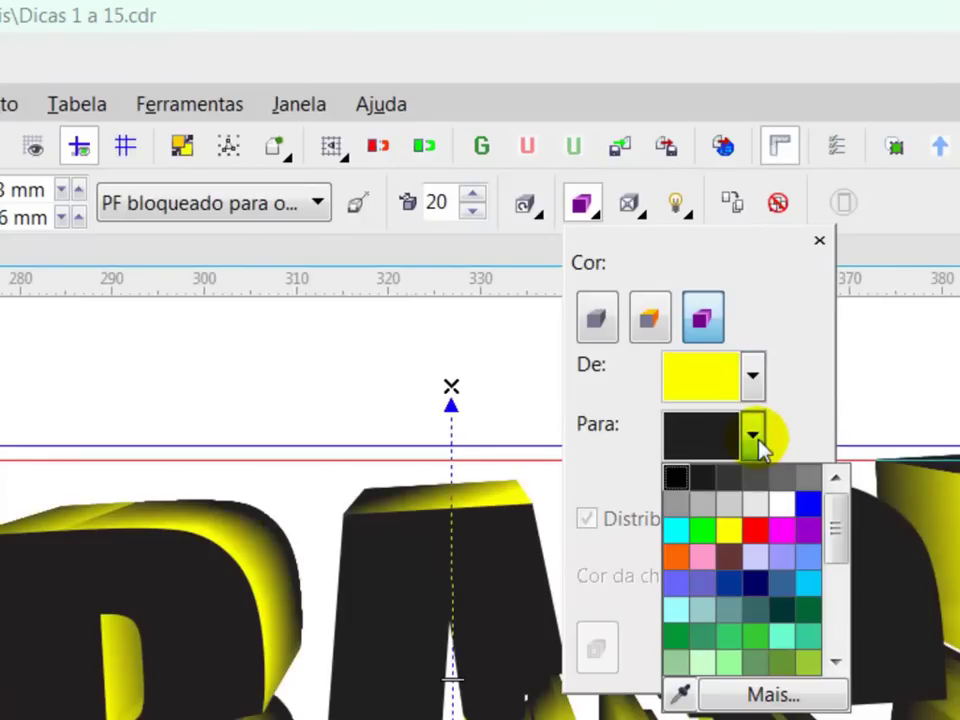
click(752, 533)
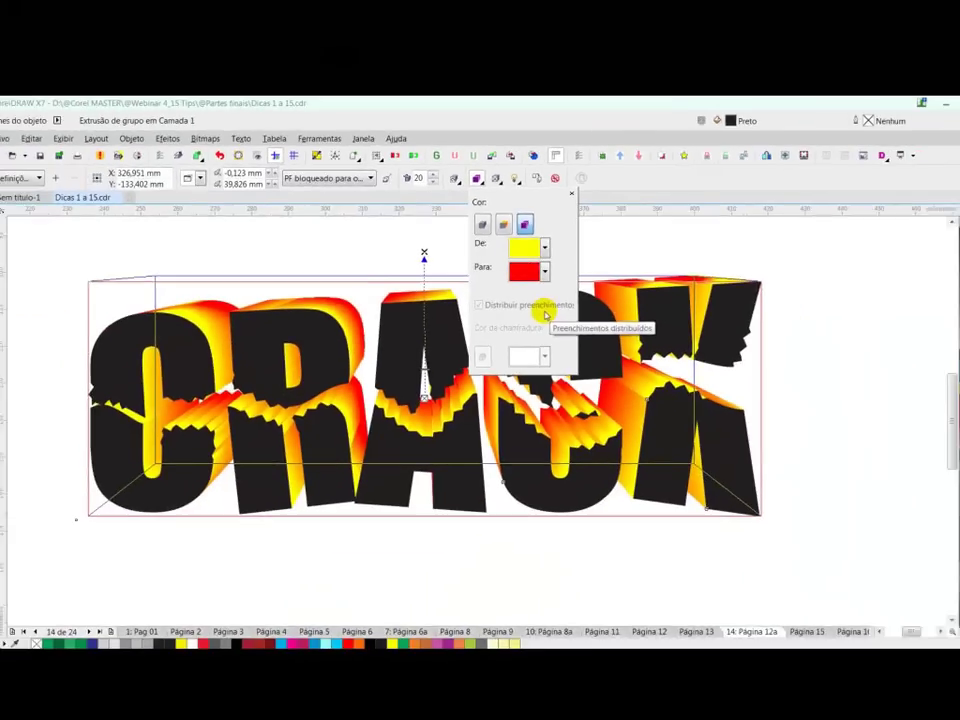
Set the extrusion depth to 2 and rotate the CRACK lettering in 3D so that its K end tilts upward.
click(431, 180)
click(431, 178)
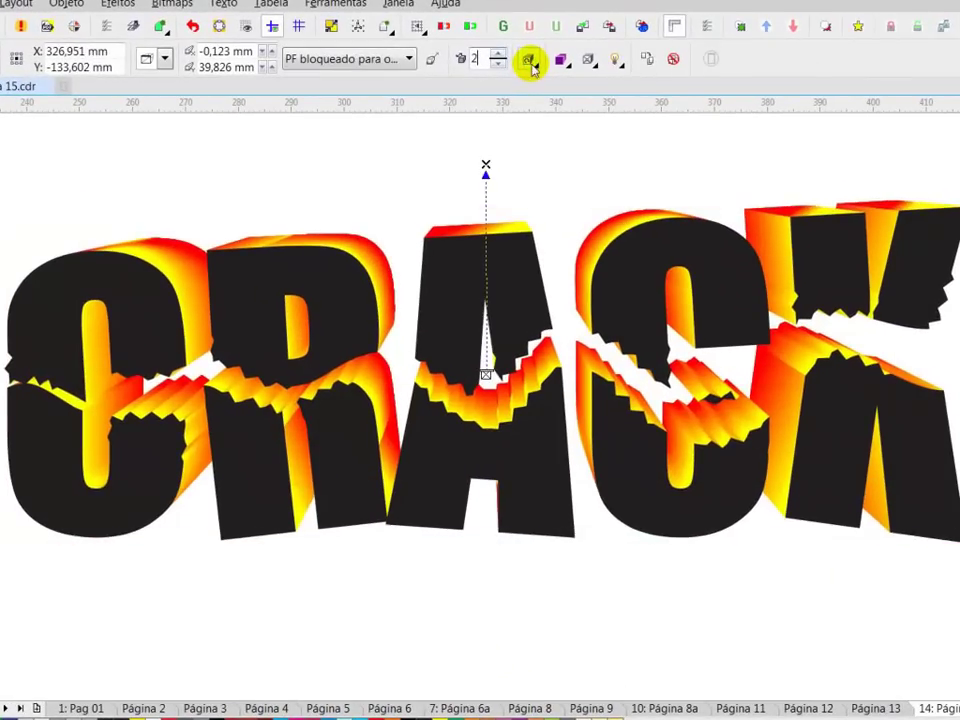
click(453, 178)
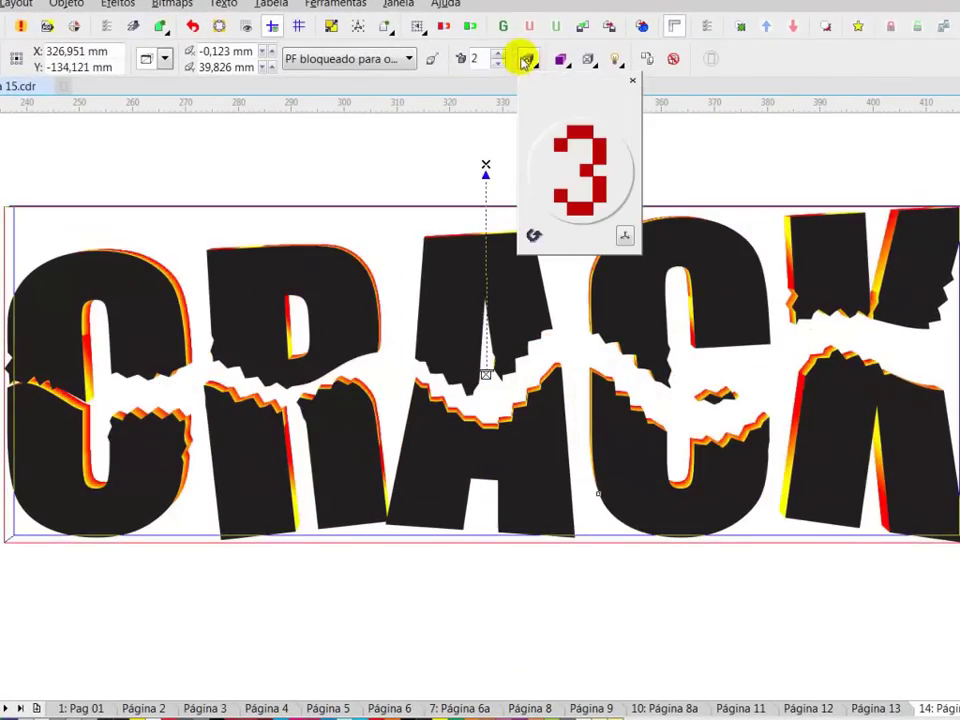
drag(546, 167, 592, 145)
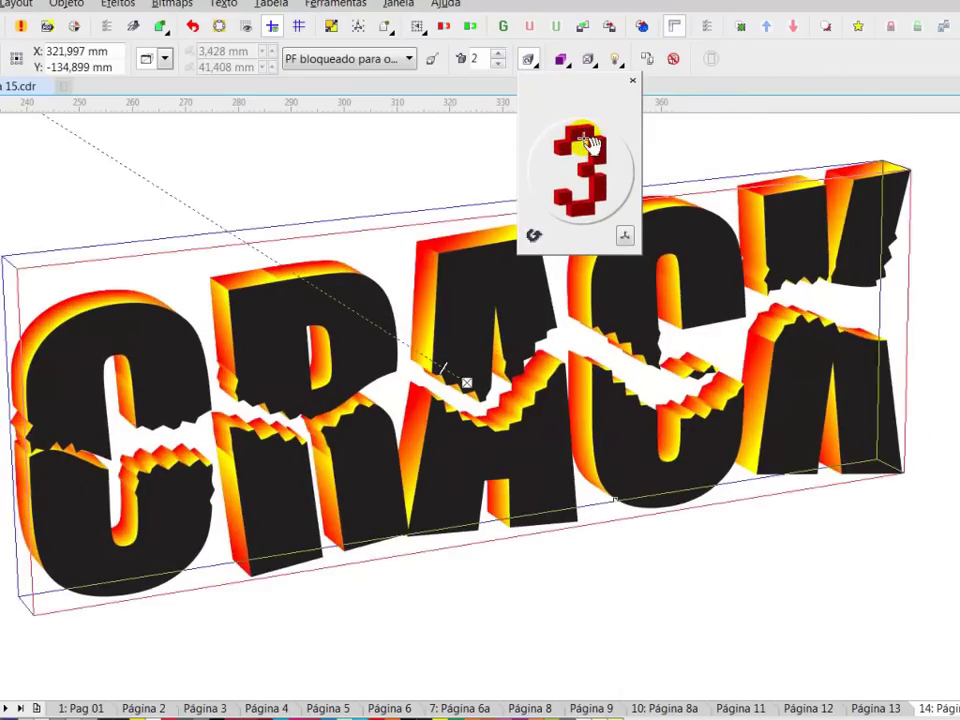
Set the extrusion depth of the rotated lettering to 3 and deselect it.
click(476, 58)
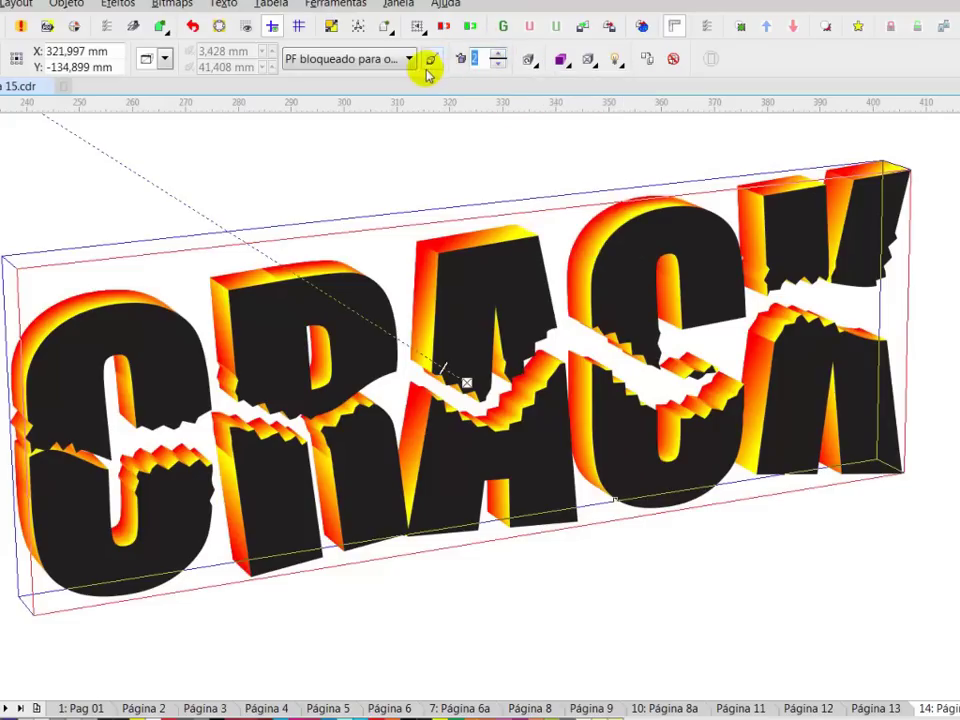
click(435, 165)
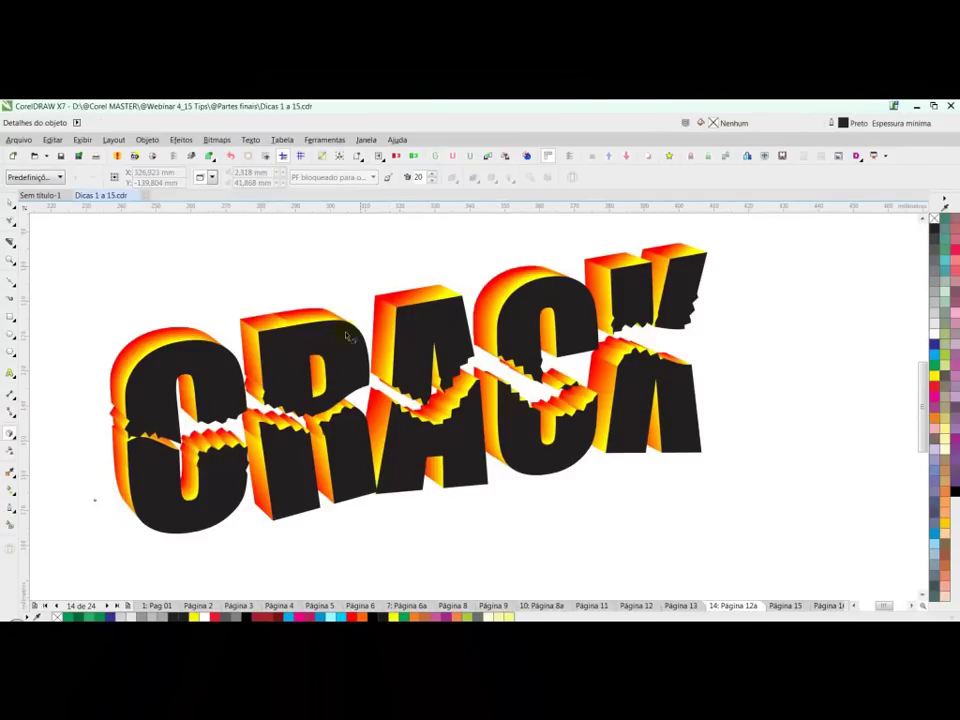
Break the extrusion group apart so the black front lettering is separate from its yellow-red extrusion.
click(10, 206)
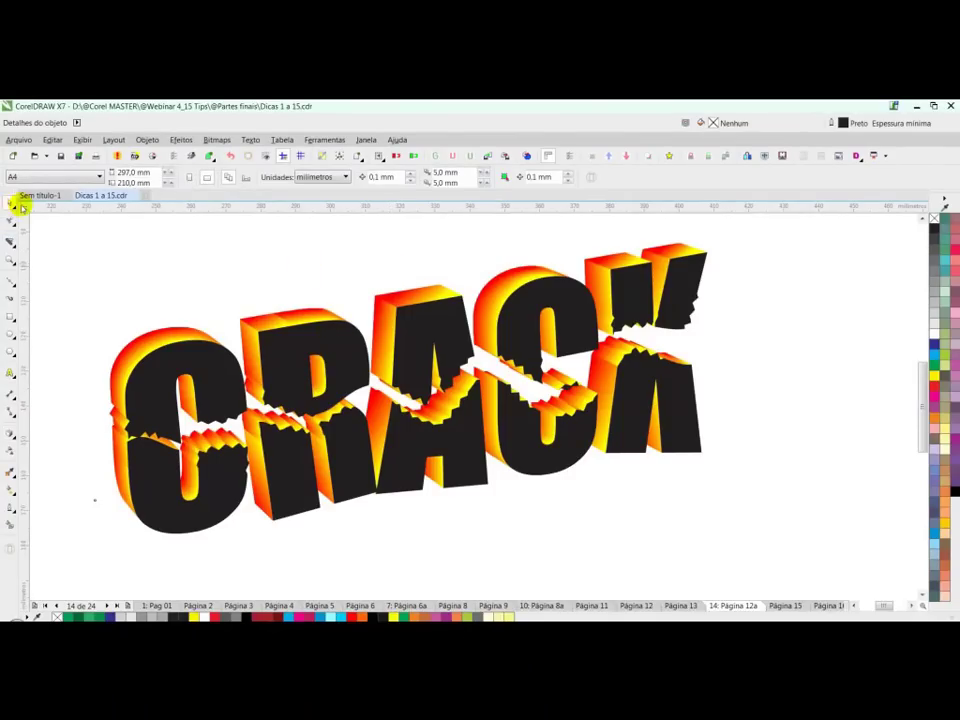
click(279, 322)
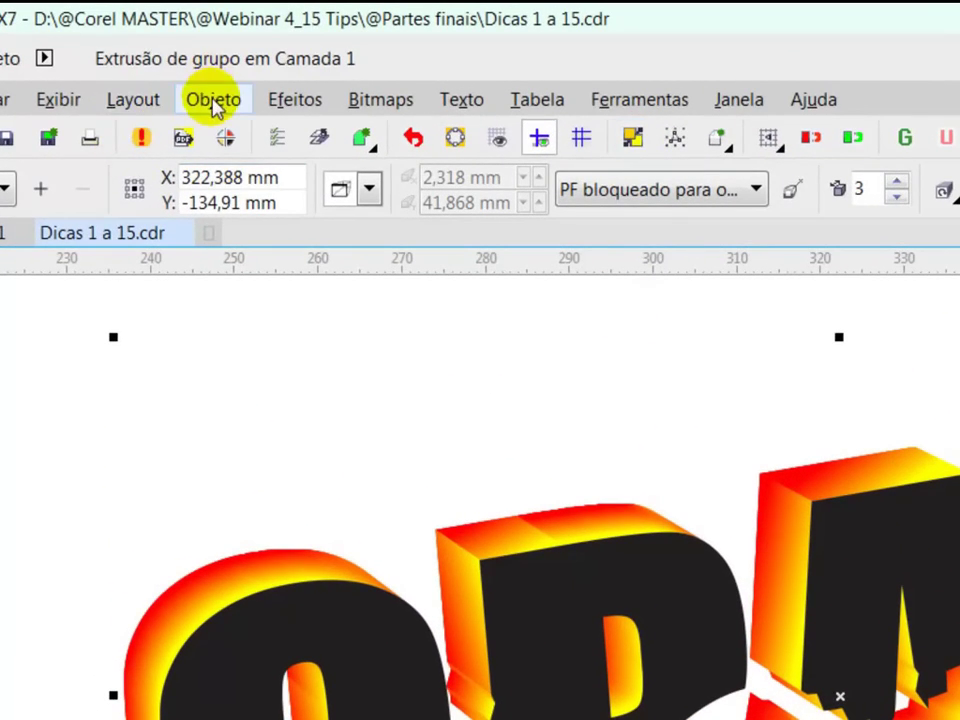
click(213, 101)
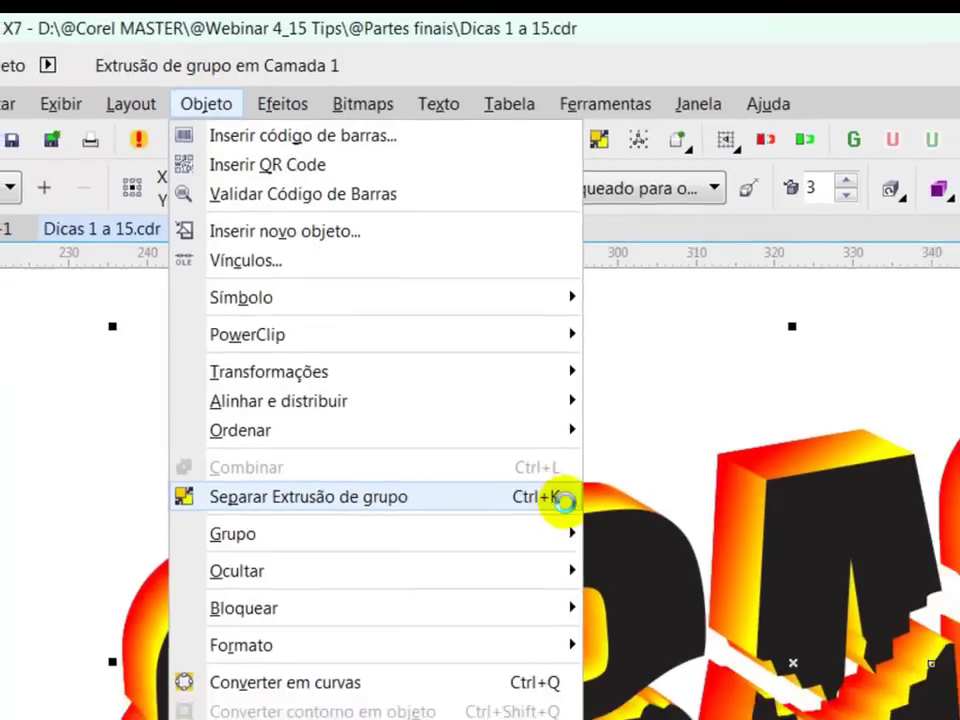
click(574, 520)
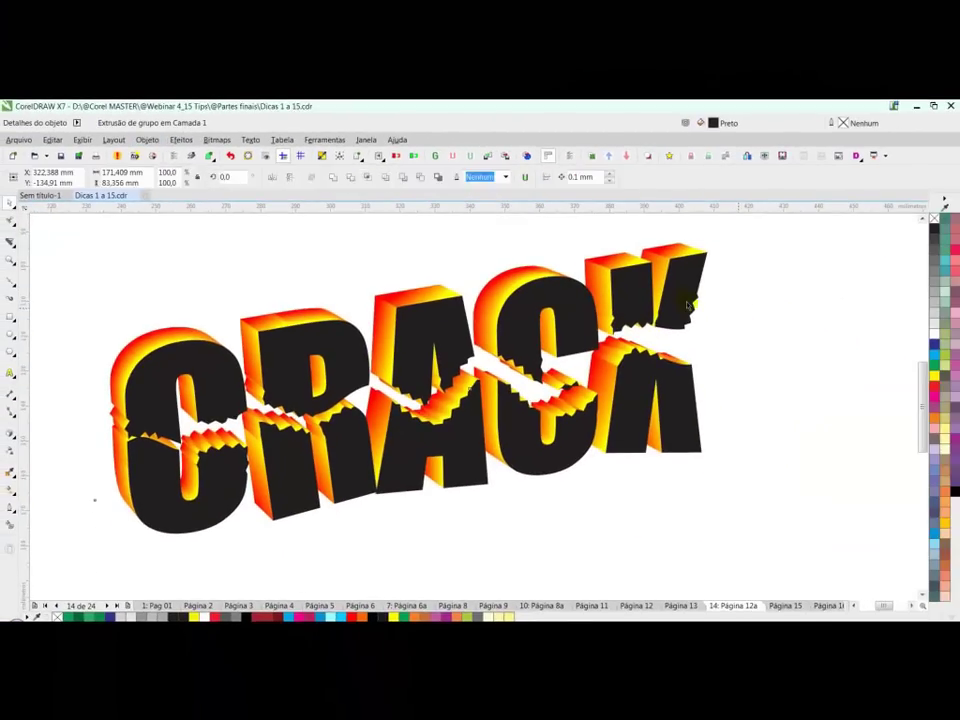
Move the black front lettering down off its extrusion, undo the move and clear the selection.
drag(688, 318, 695, 345)
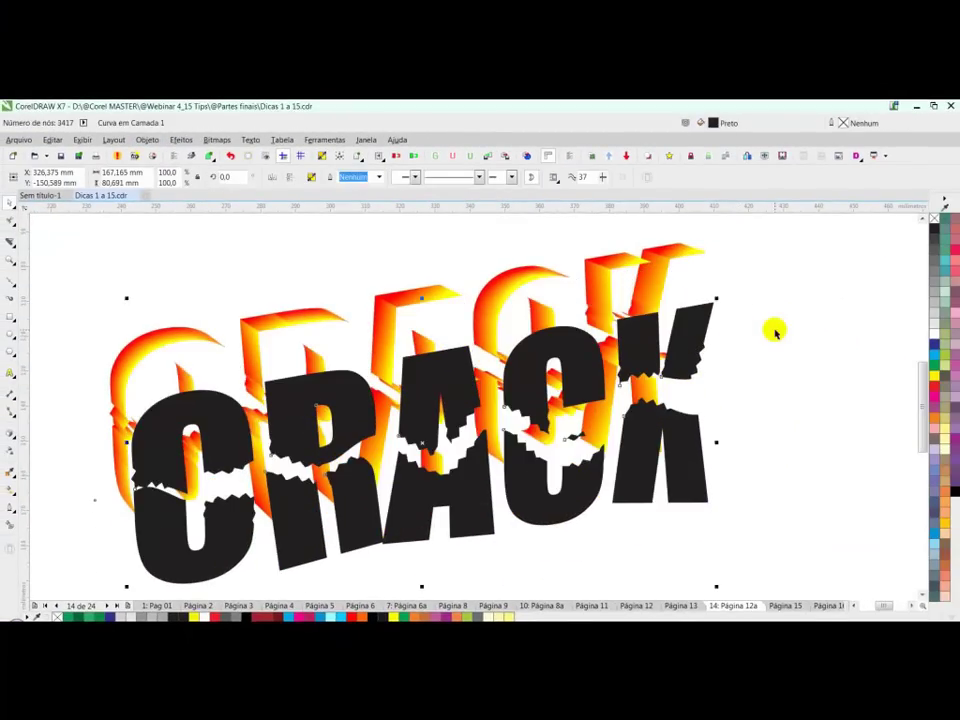
key(ctrl+z)
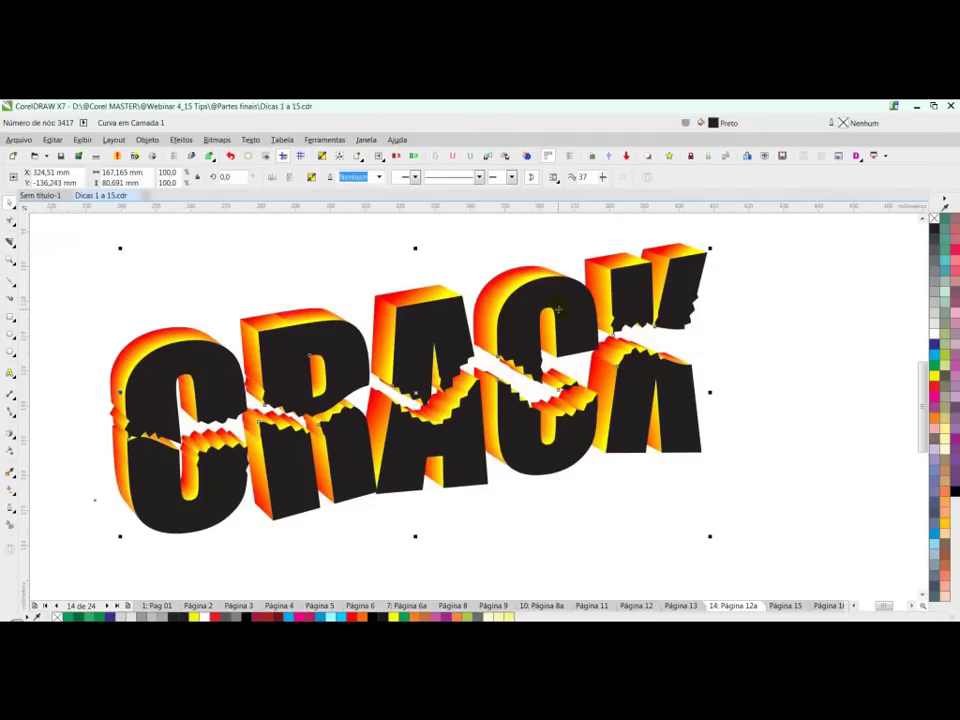
key(Escape)
right_click(803, 326)
key(Escape)
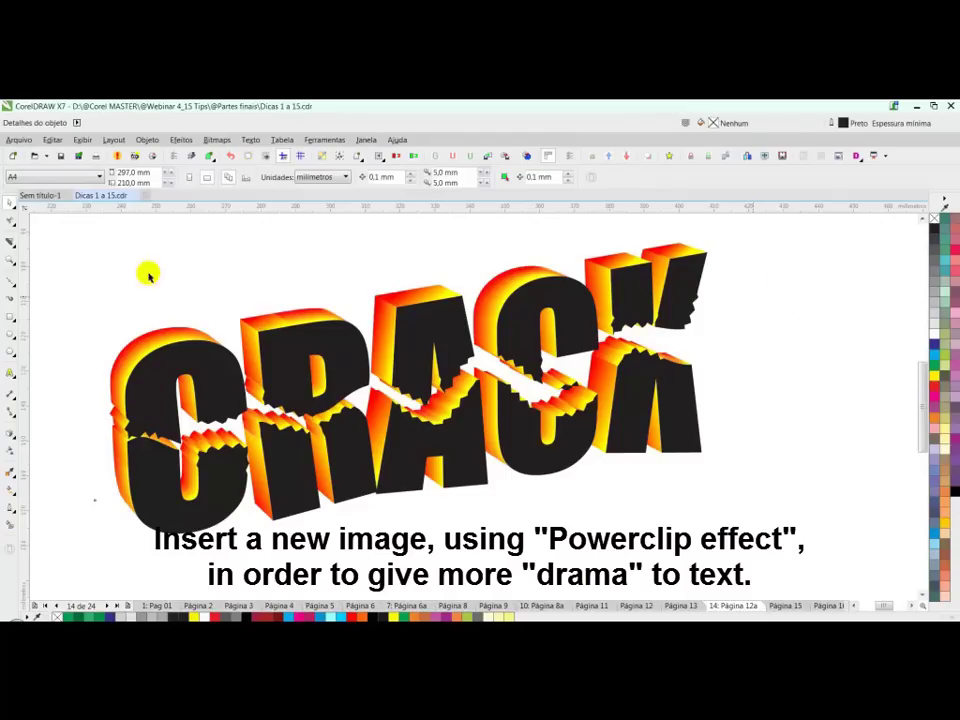
Import the photo stones.jpg and place it beside the K end of the CRACK lettering.
click(19, 140)
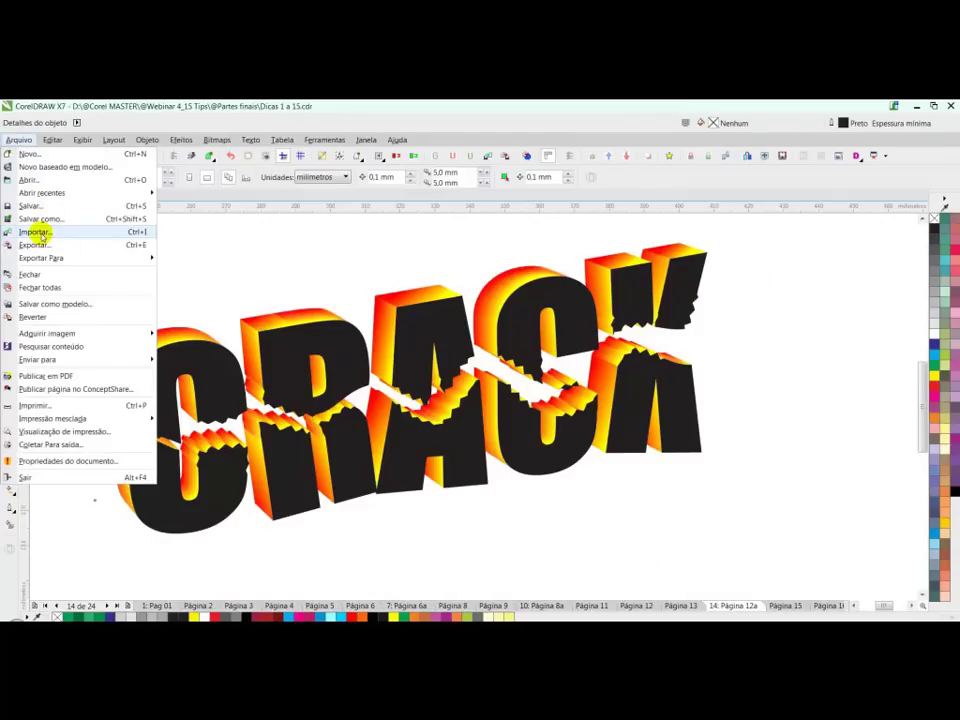
key(Escape)
key(ctrl+i)
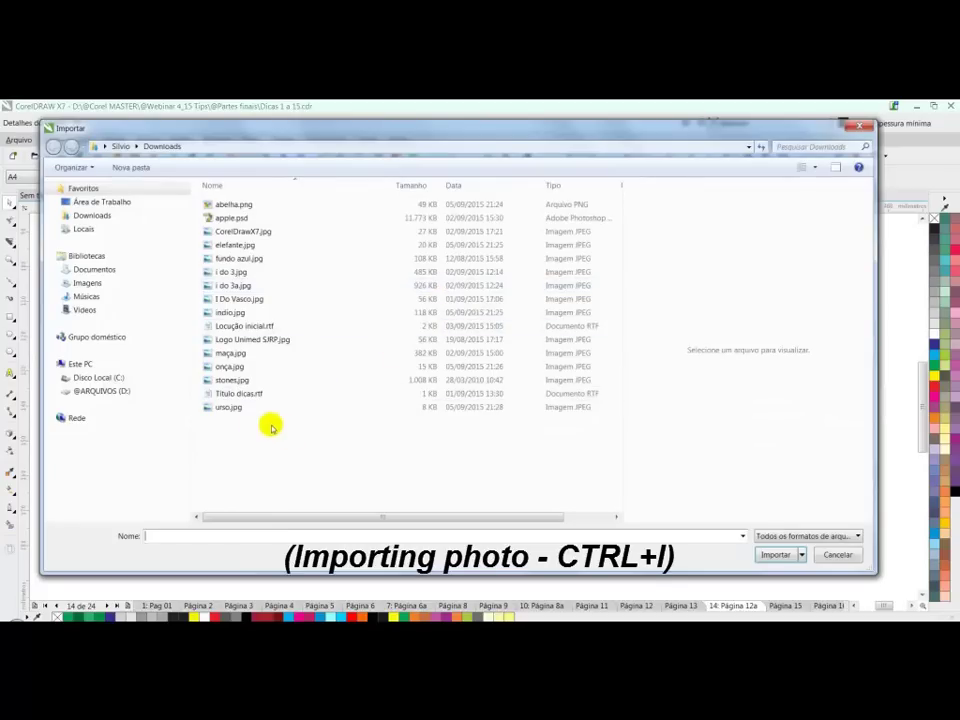
double_click(240, 380)
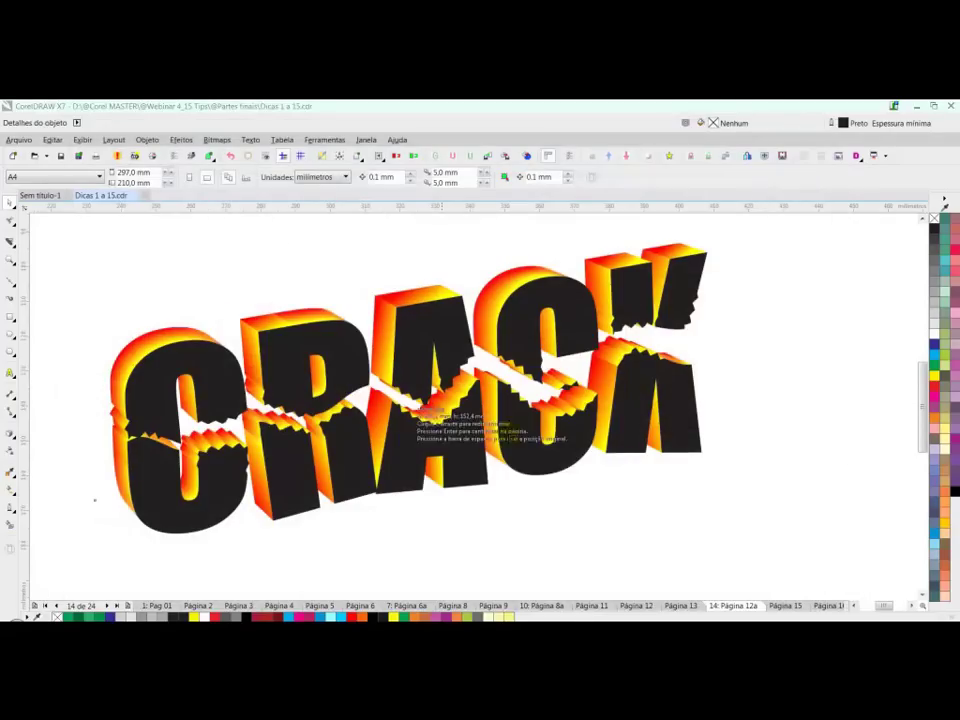
click(489, 471)
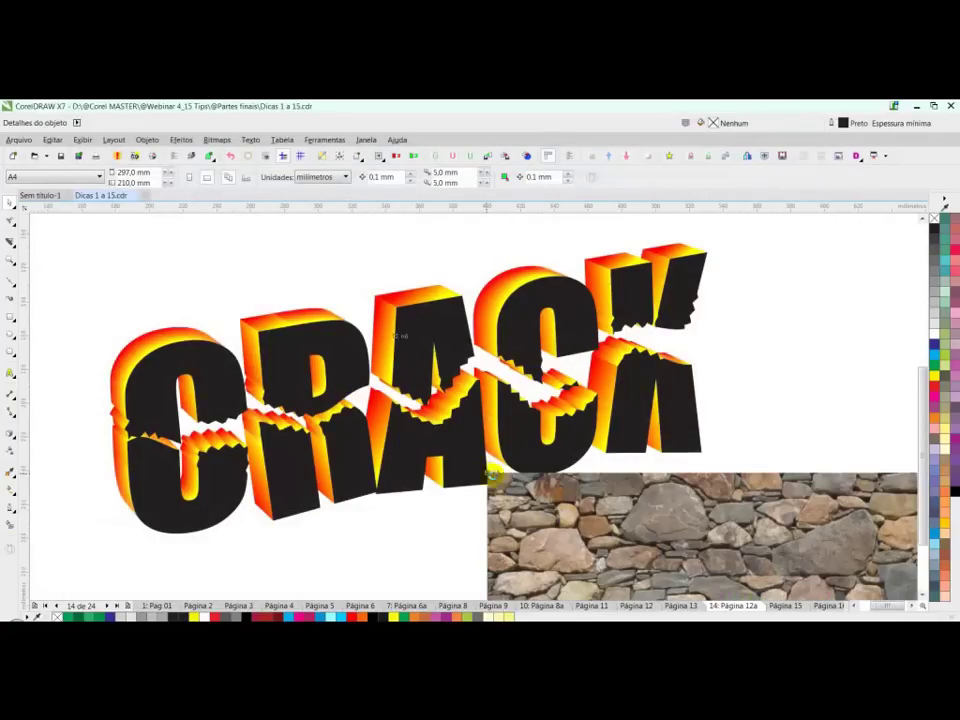
key(F3)
drag(532, 488, 638, 410)
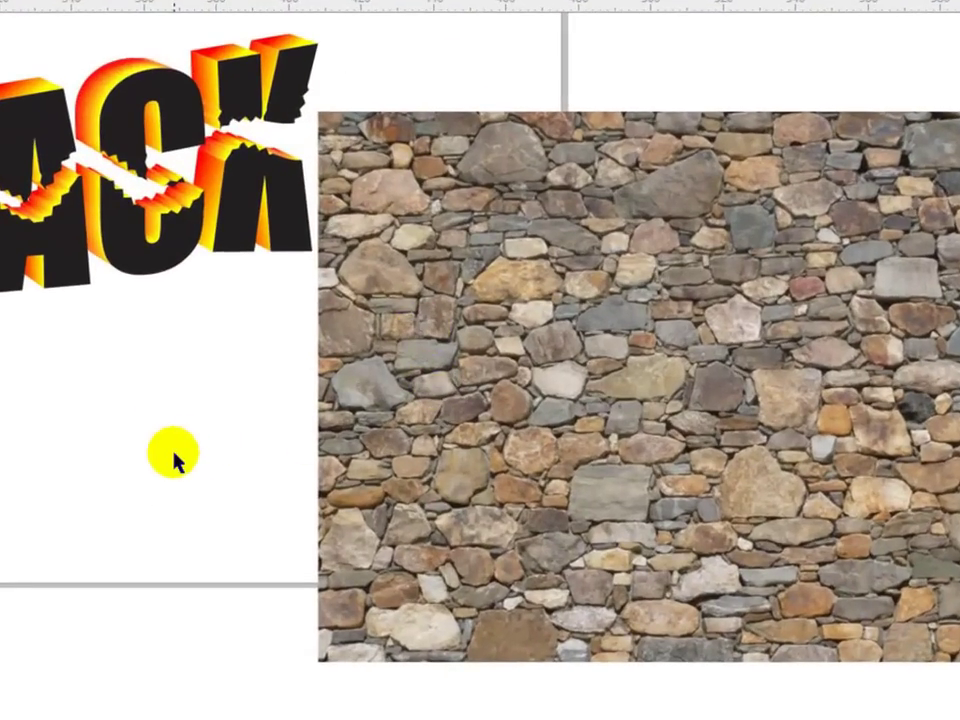
PowerClip the stones photo inside the black front lettering.
right_click(436, 388)
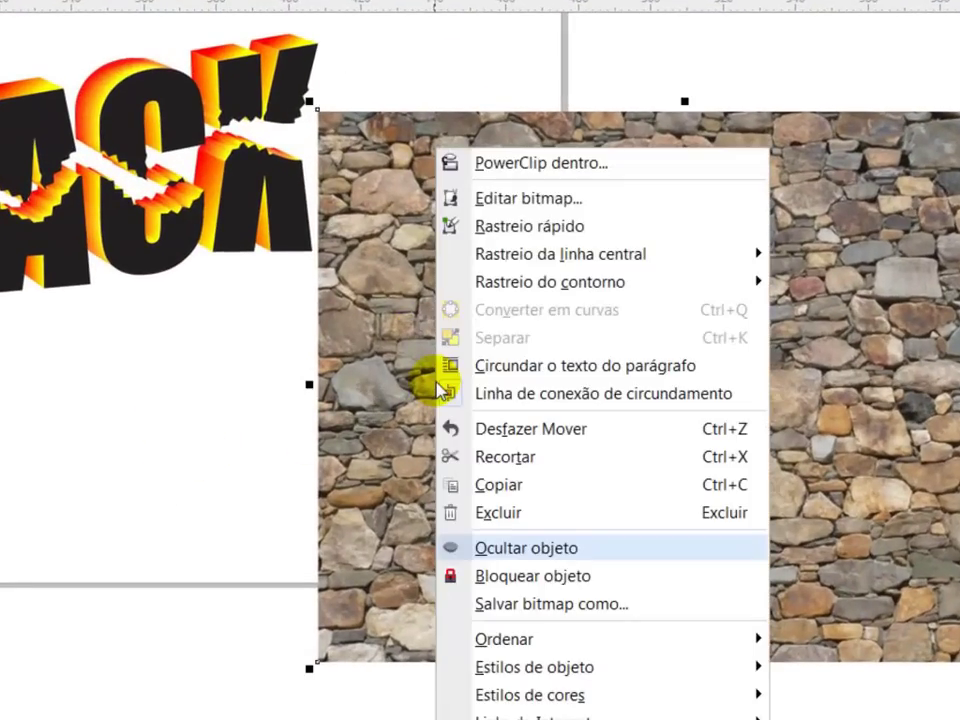
click(505, 166)
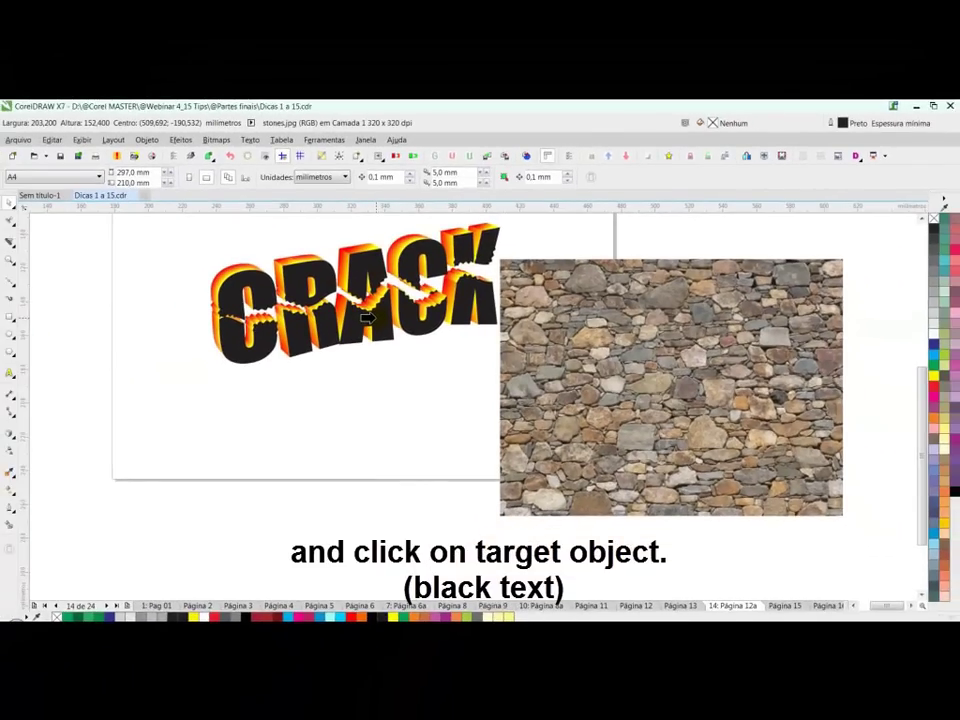
click(366, 316)
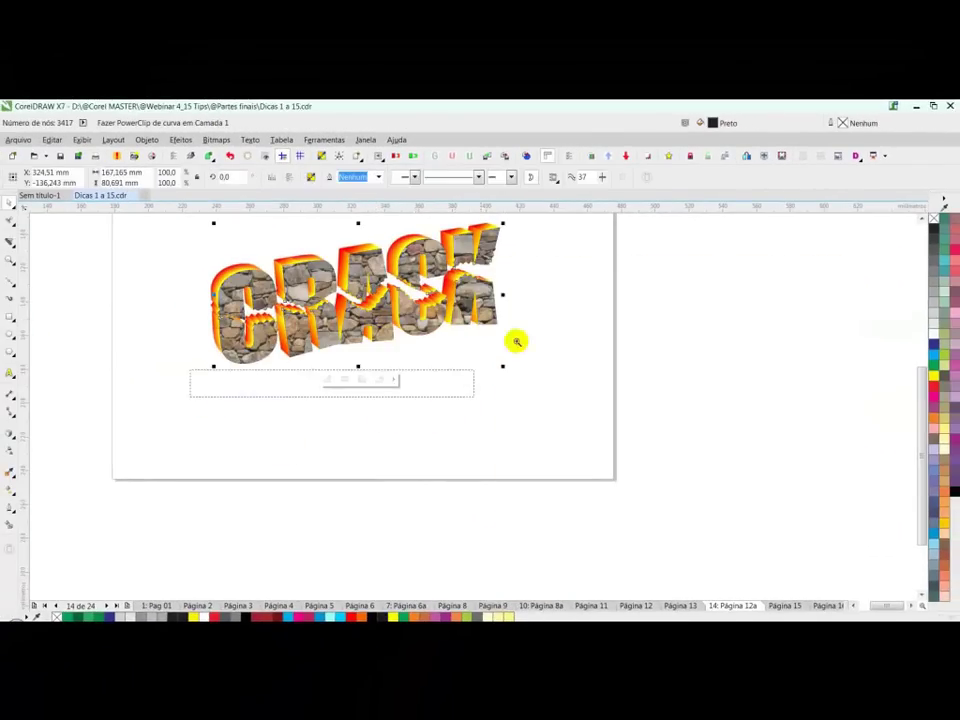
Fill the separated extrusion group behind the stone-textured lettering with black (K 100).
scroll(527, 214, up, 2)
key(shift+F2)
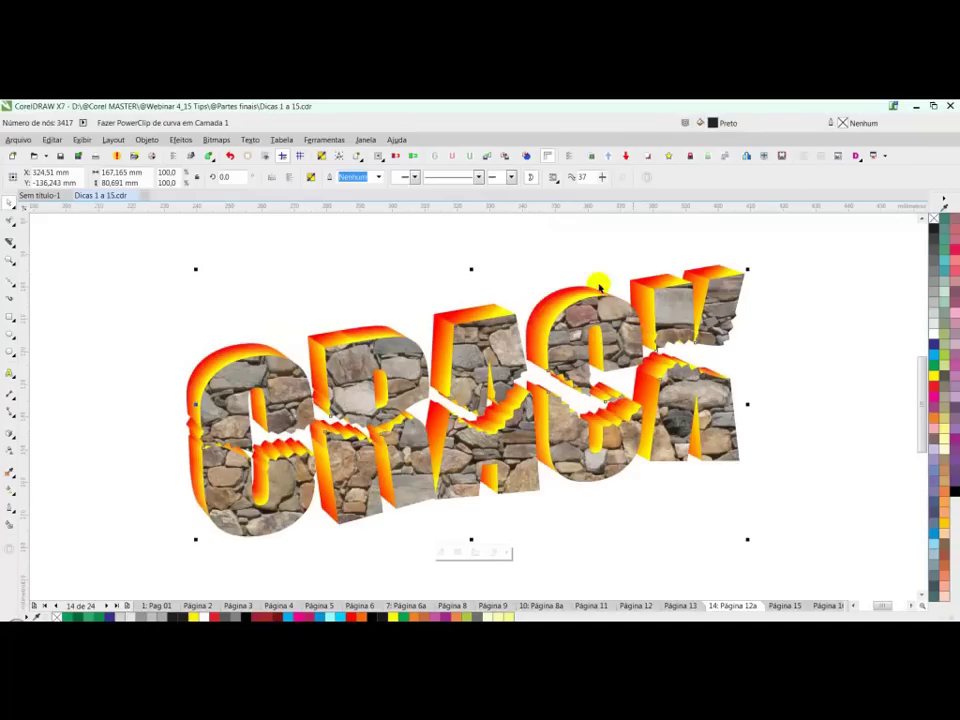
click(471, 310)
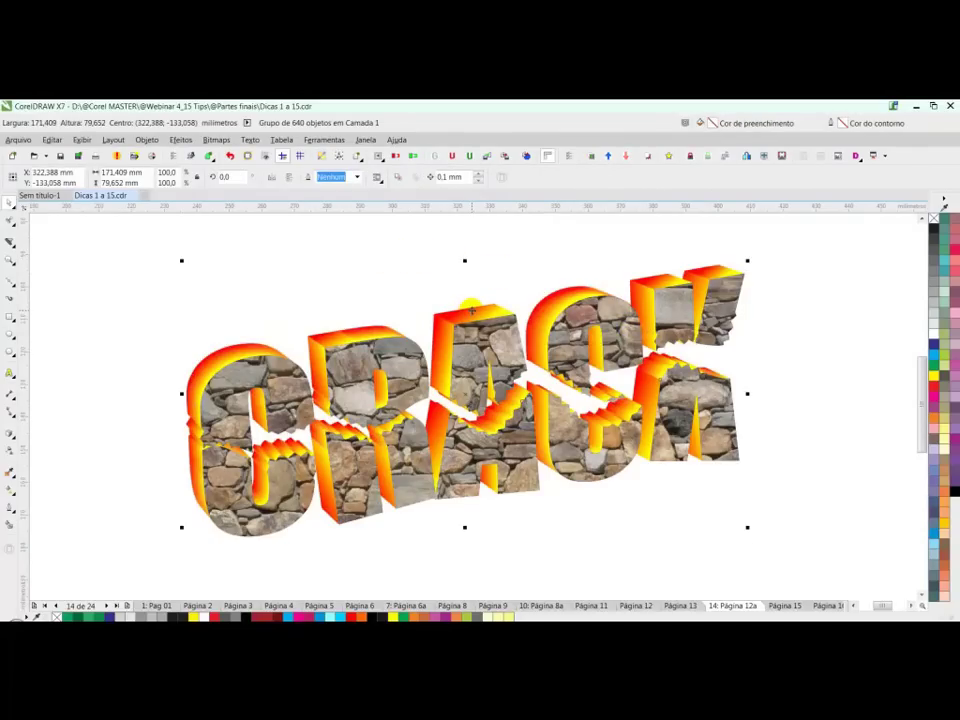
click(933, 229)
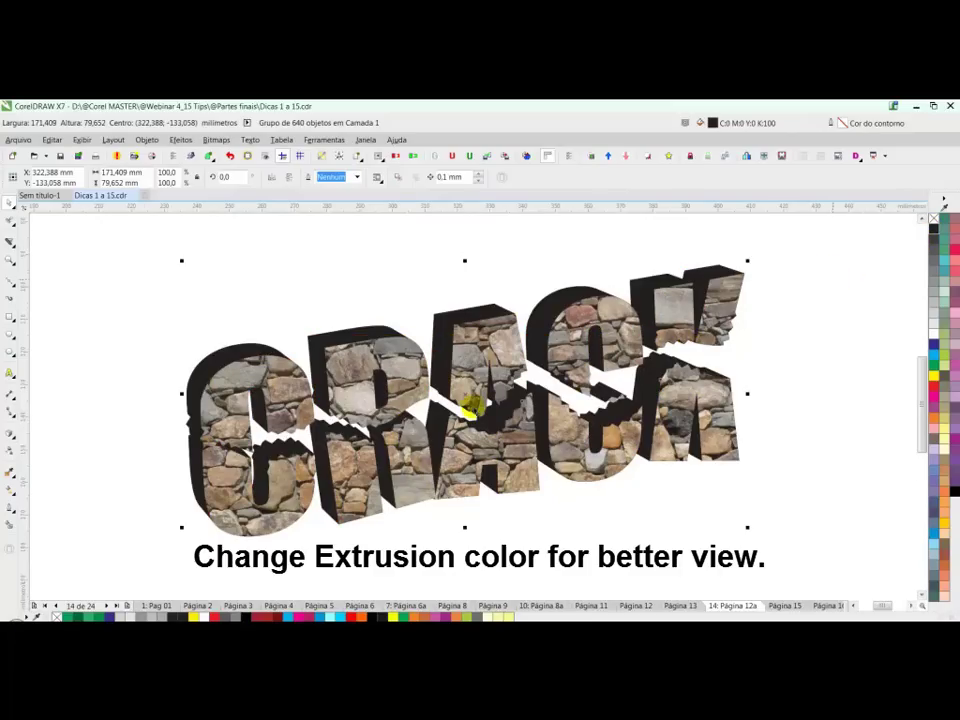
Import stones.jpg a second time and place the photo beside the K end of the lettering.
key(F3)
click(566, 315)
right_click(566, 316)
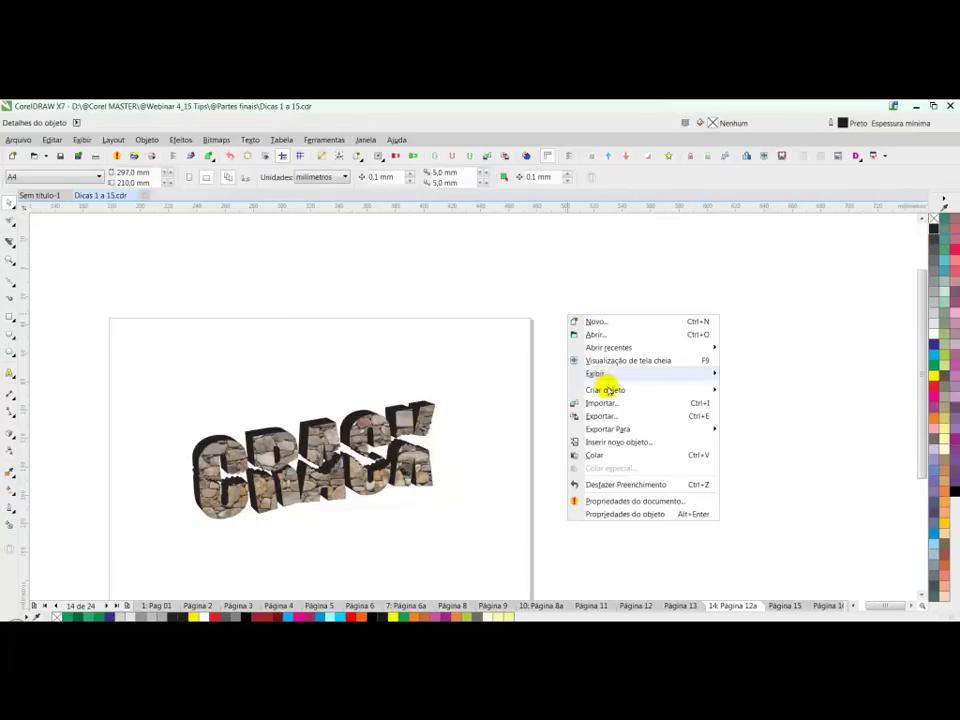
click(603, 404)
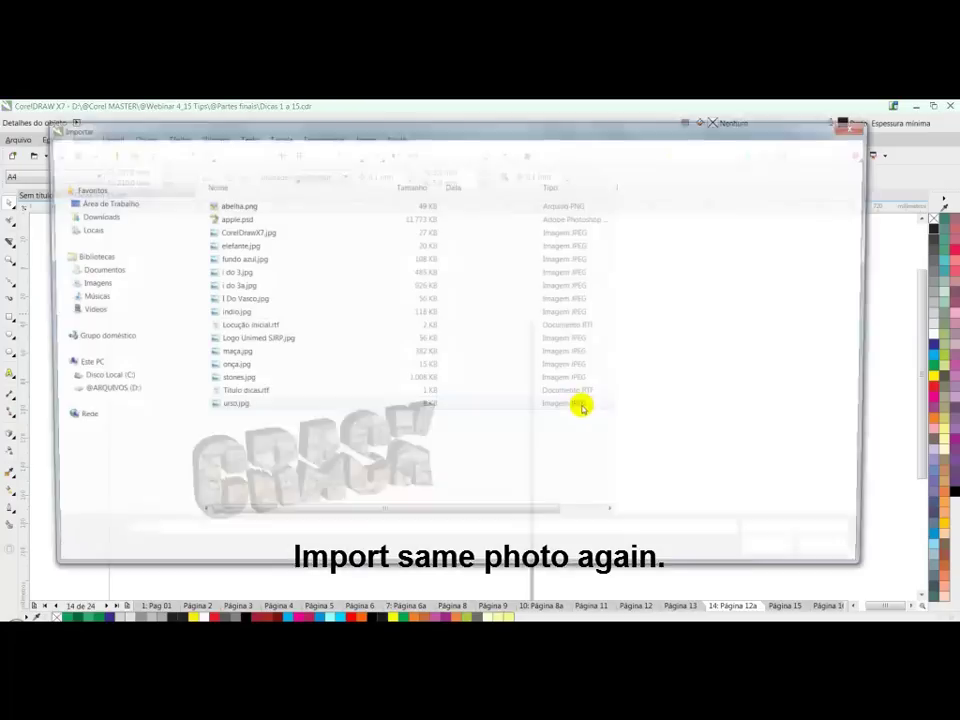
click(228, 381)
click(775, 554)
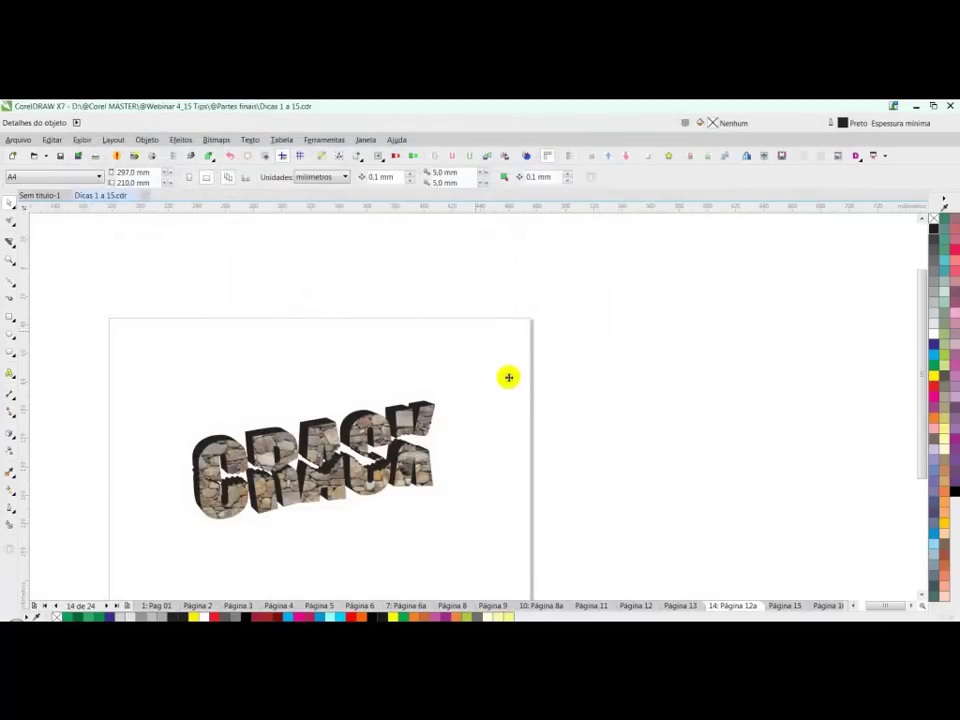
click(476, 329)
drag(611, 414, 588, 425)
click(574, 253)
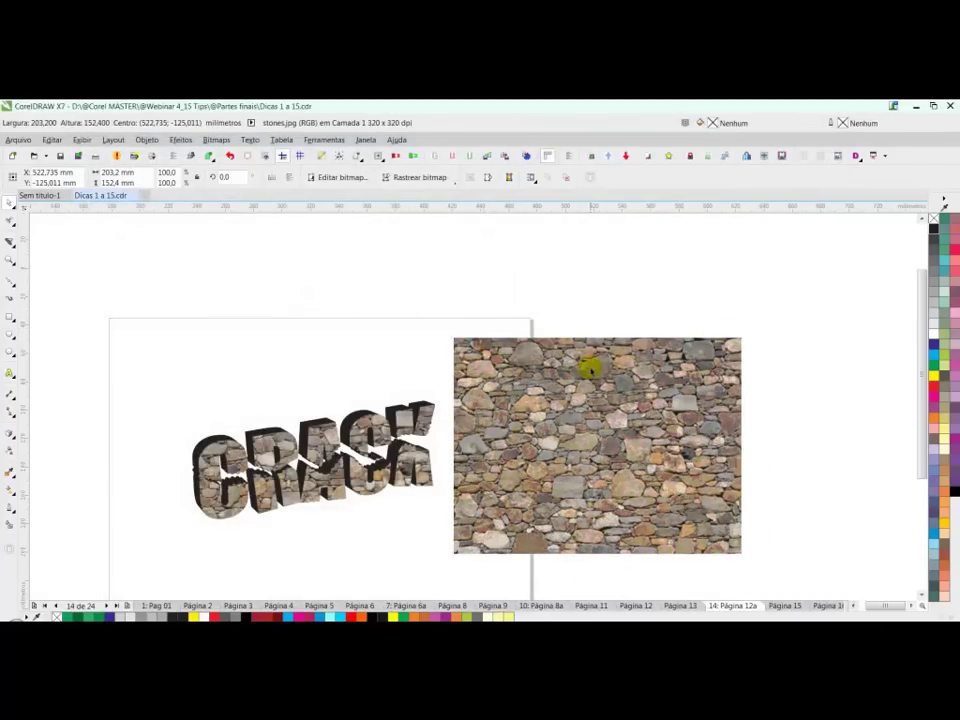
drag(601, 377, 606, 392)
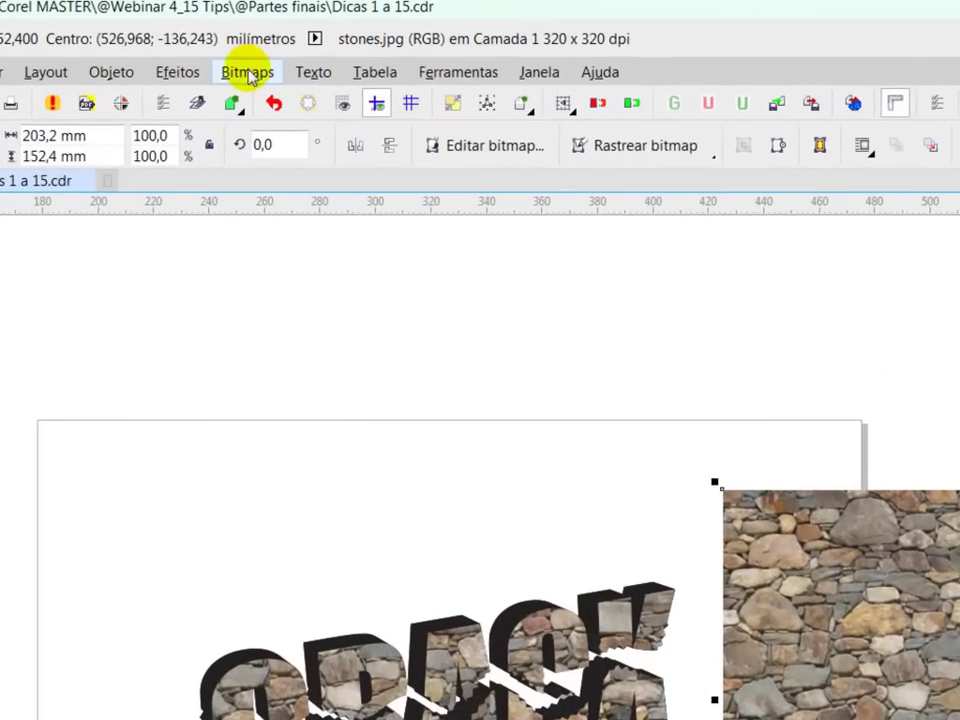
Darken the second stones photo by setting its brightness to -3, contrast to -9 and intensity to -45.
click(177, 72)
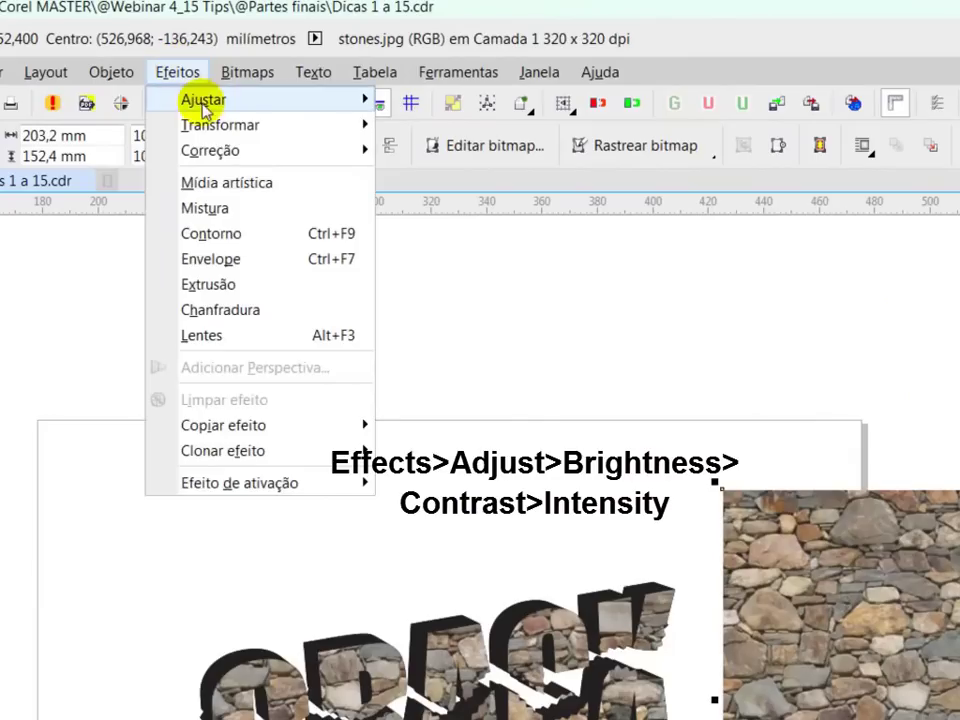
mouse_move(203, 106)
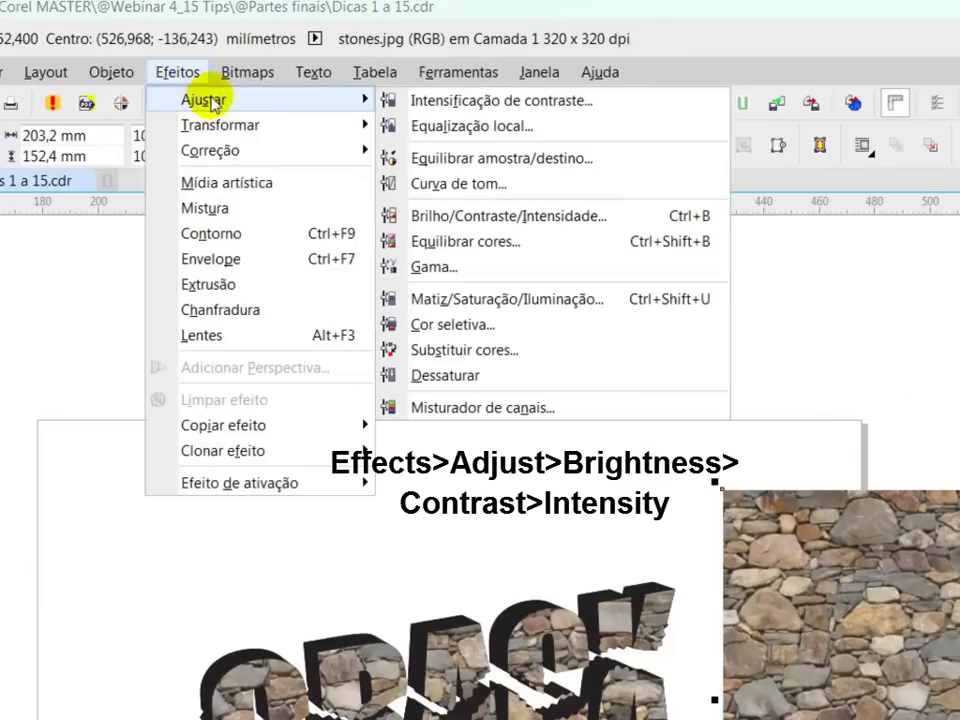
click(485, 219)
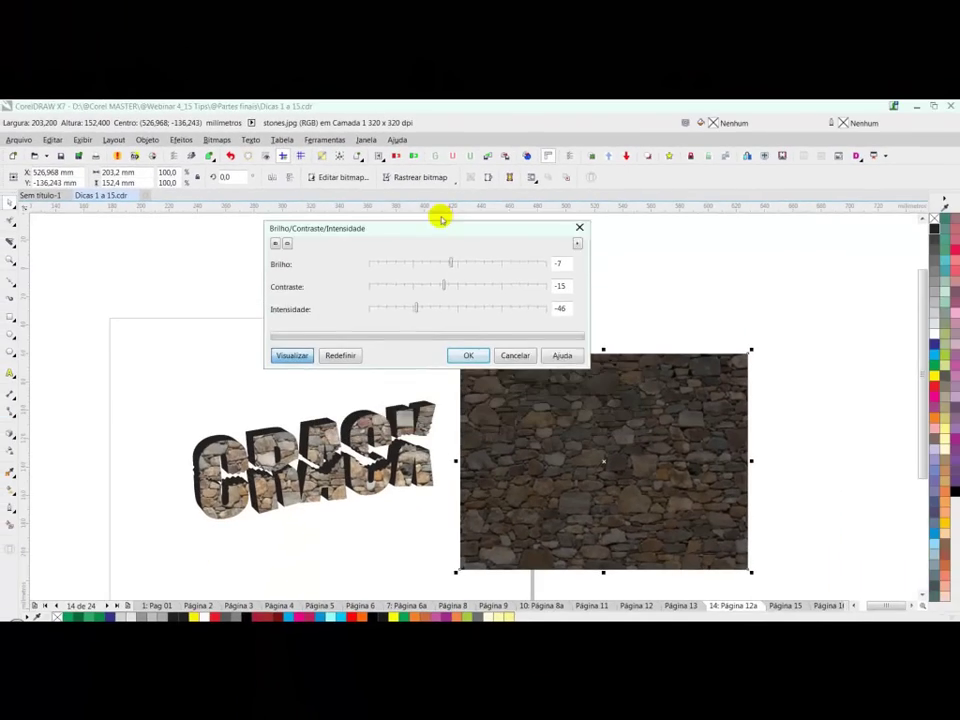
drag(442, 219, 425, 249)
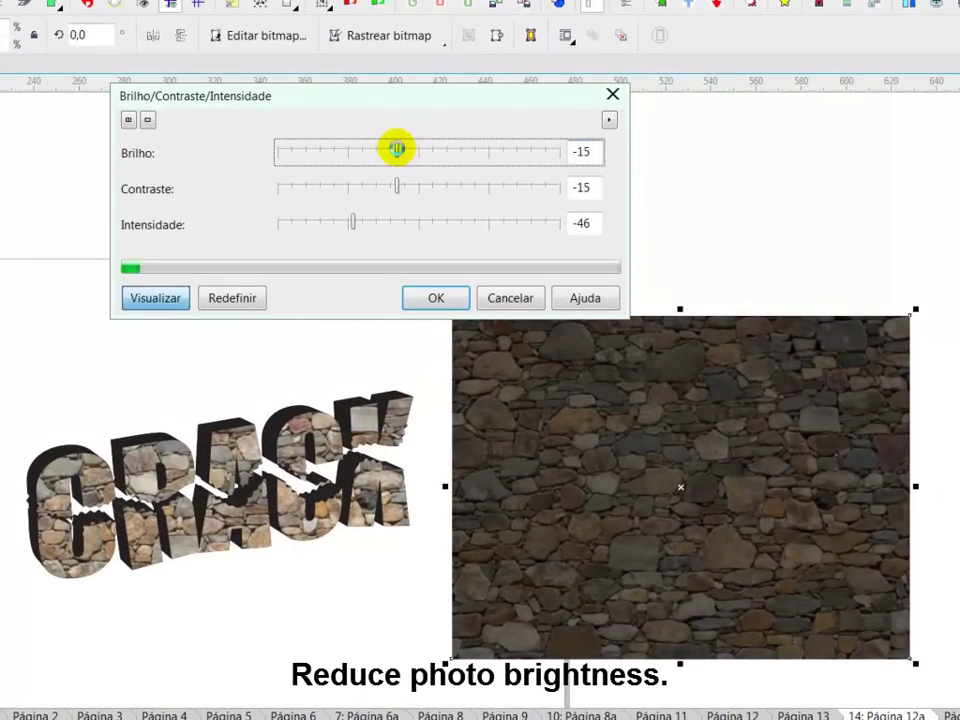
drag(397, 149, 415, 152)
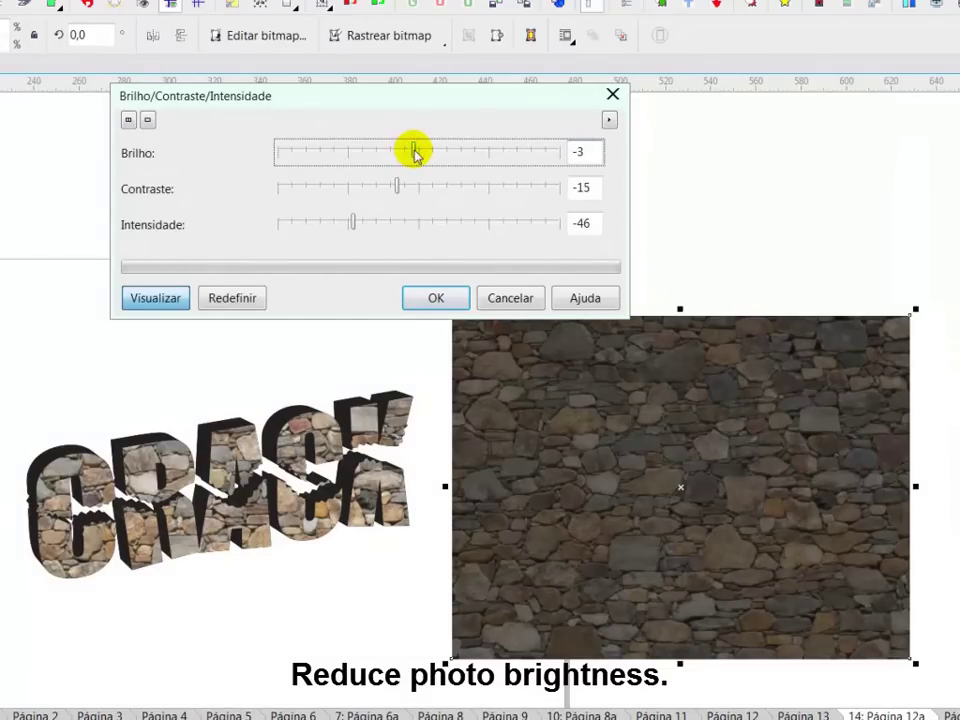
drag(396, 190, 448, 191)
click(405, 193)
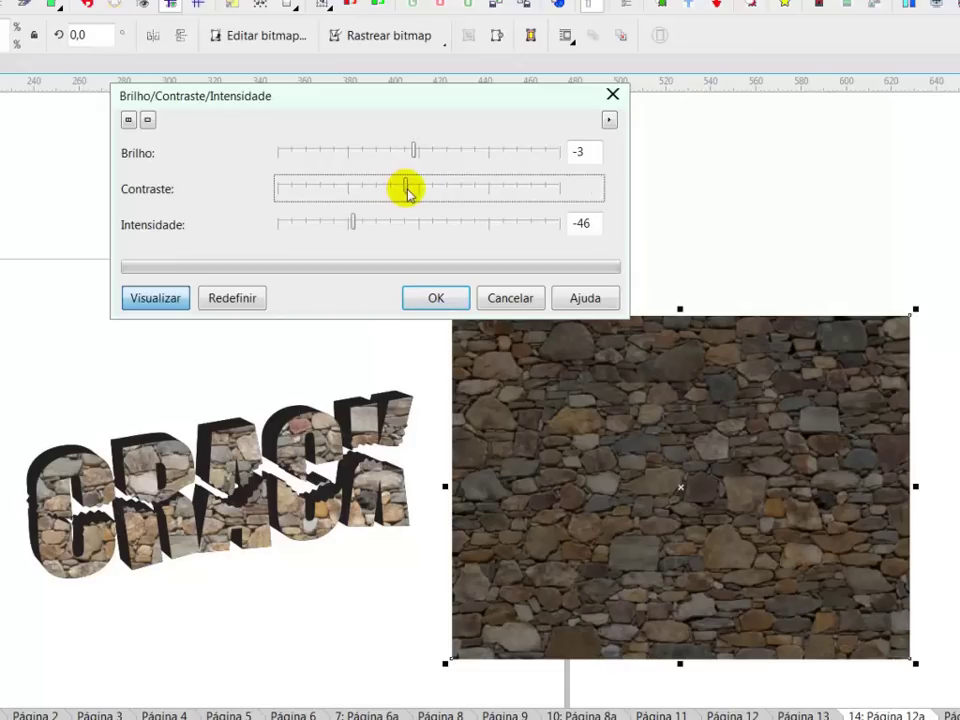
click(356, 220)
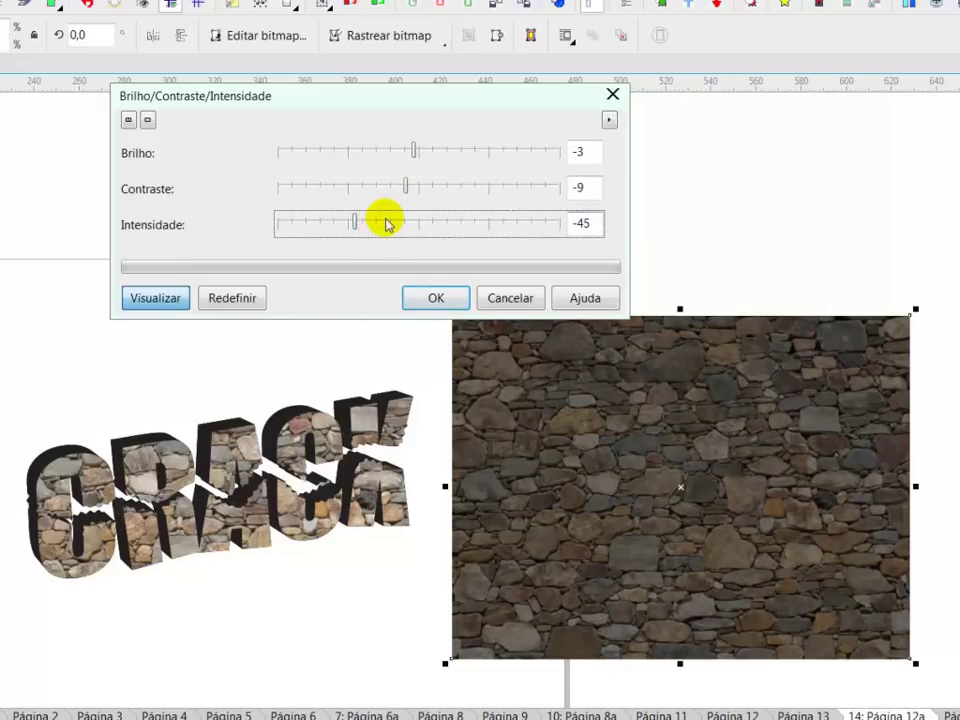
click(436, 300)
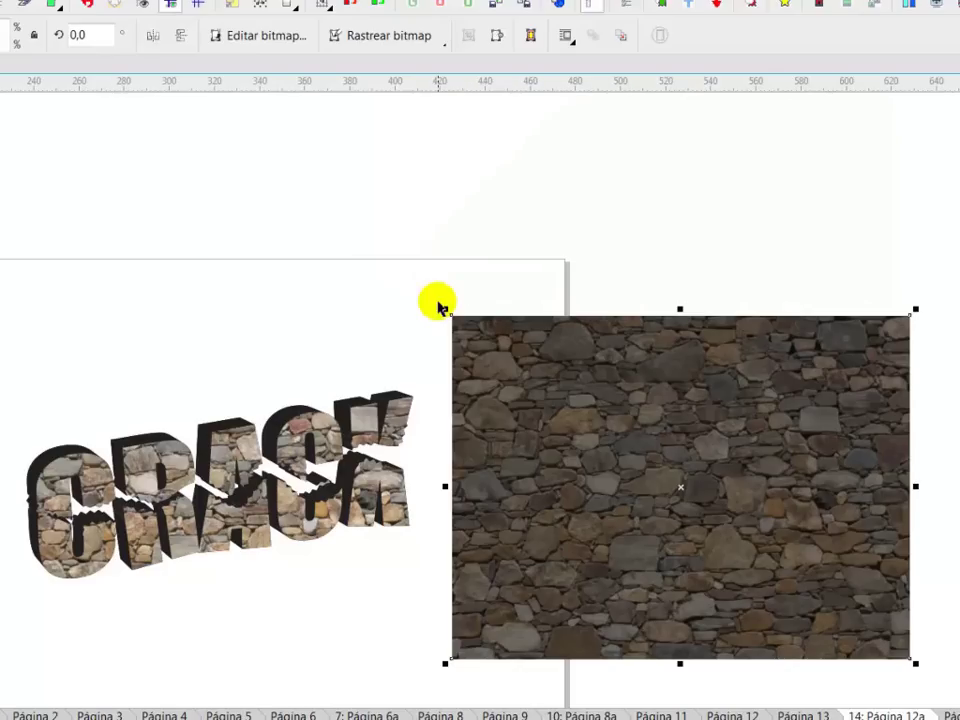
click(264, 296)
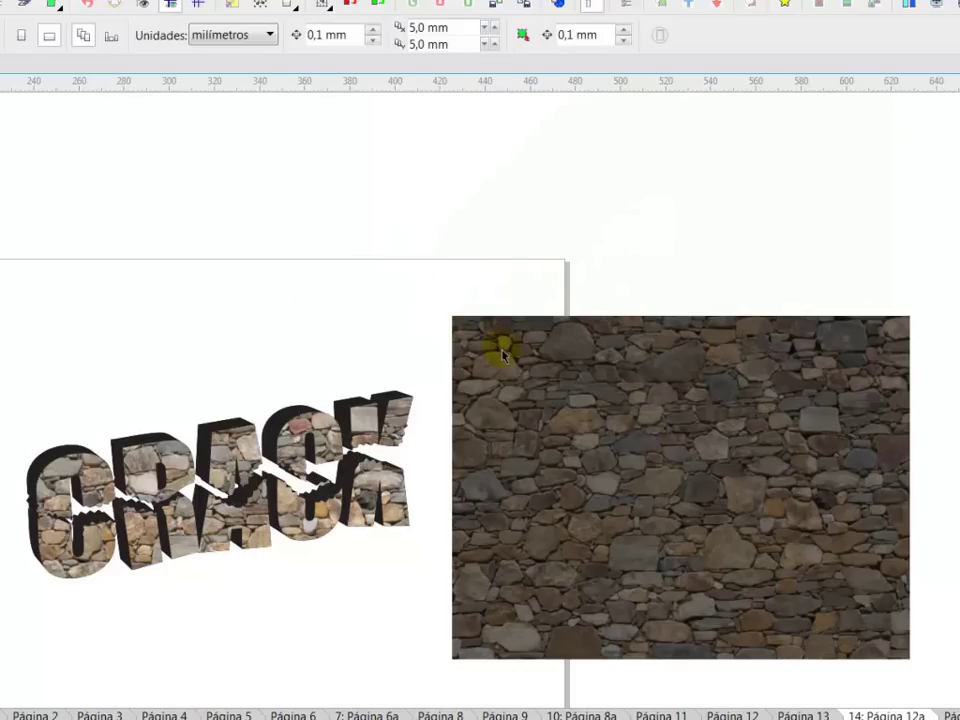
PowerClip the darkened stones photo inside the black extrusion group behind the CRACK lettering.
click(504, 352)
right_click(506, 351)
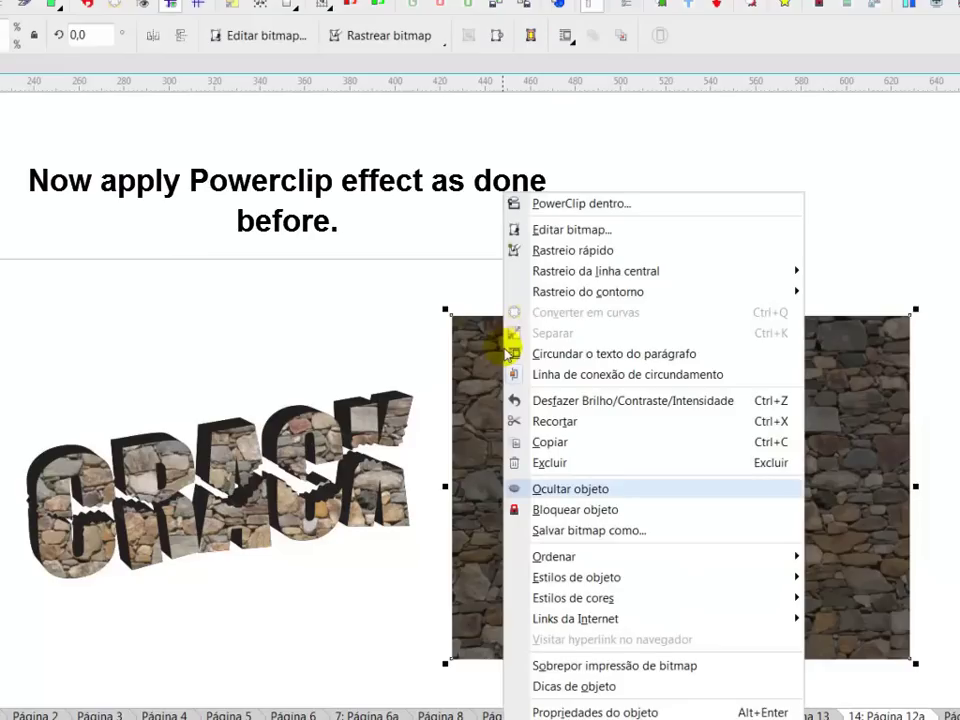
click(558, 205)
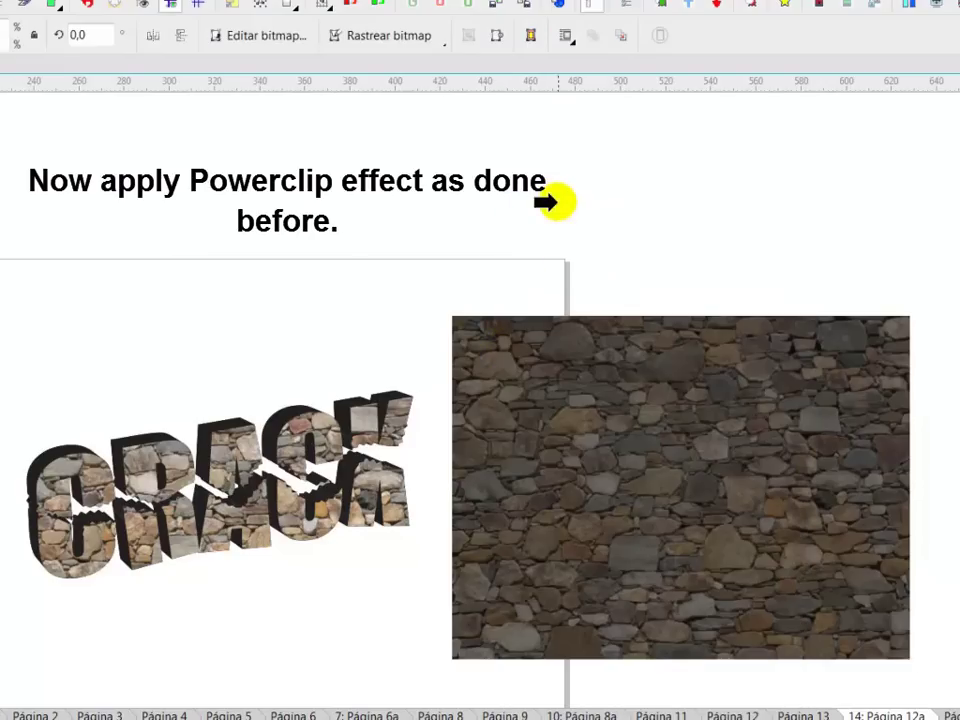
click(338, 405)
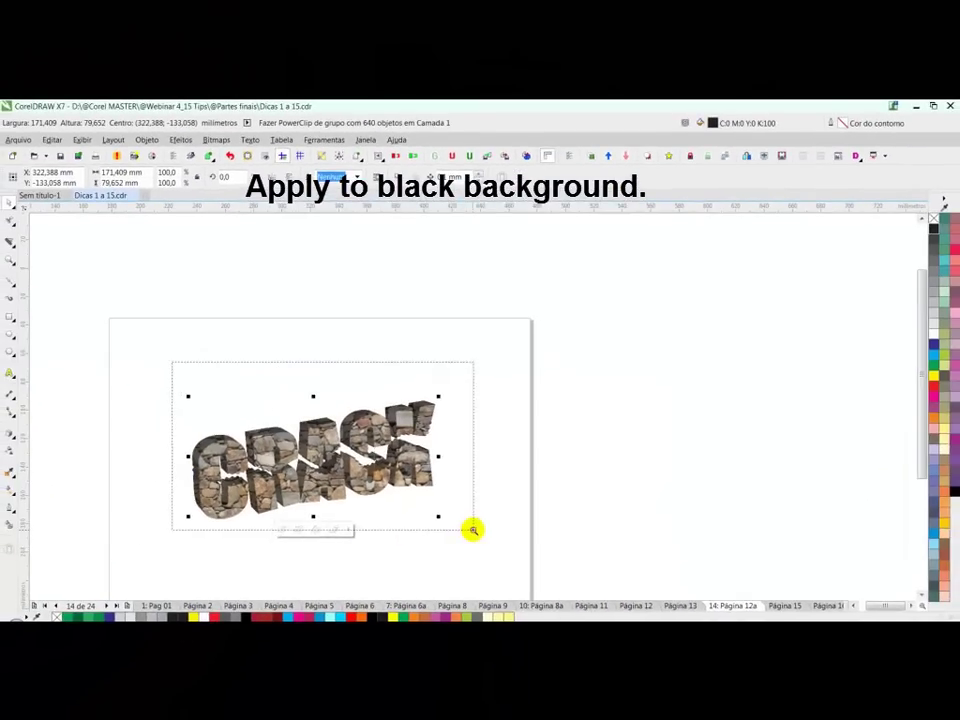
click(471, 545)
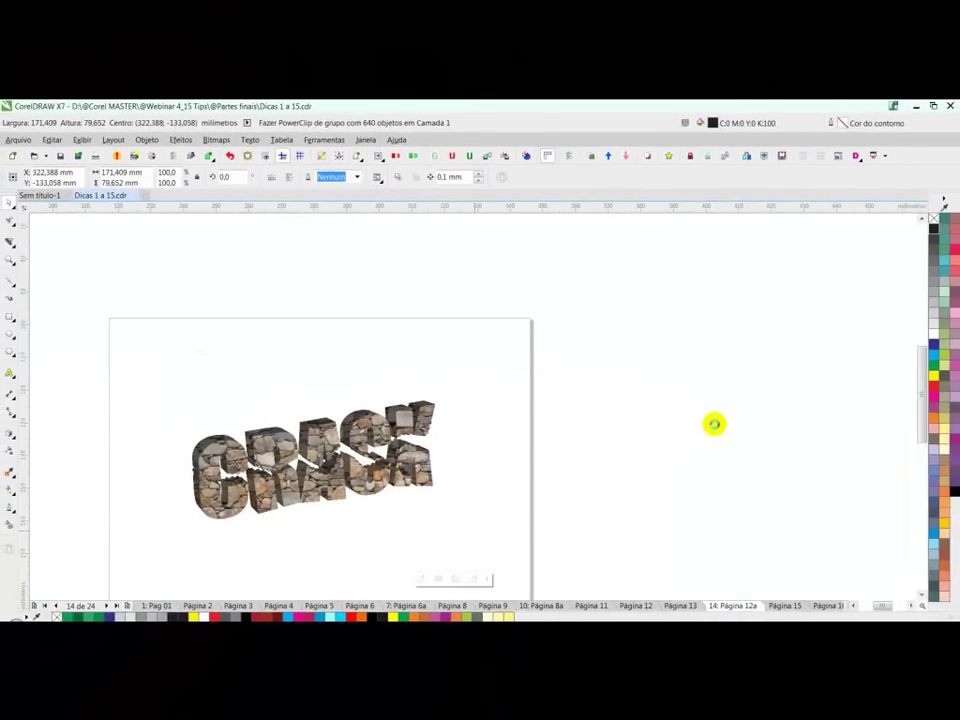
key(shift+F2)
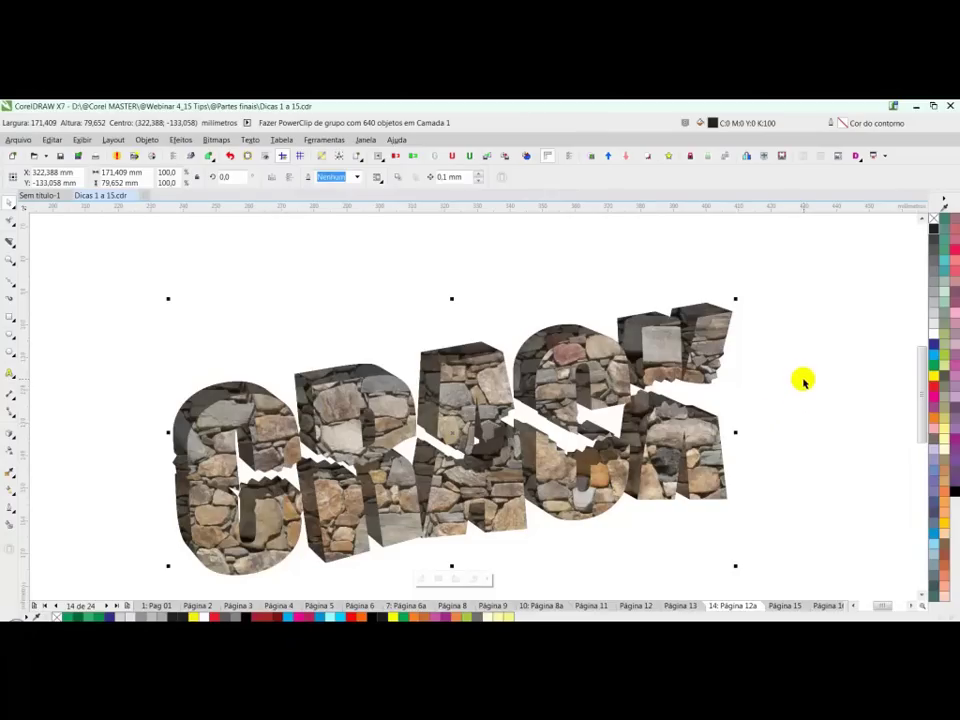
click(803, 381)
scroll(490, 416, down, 2)
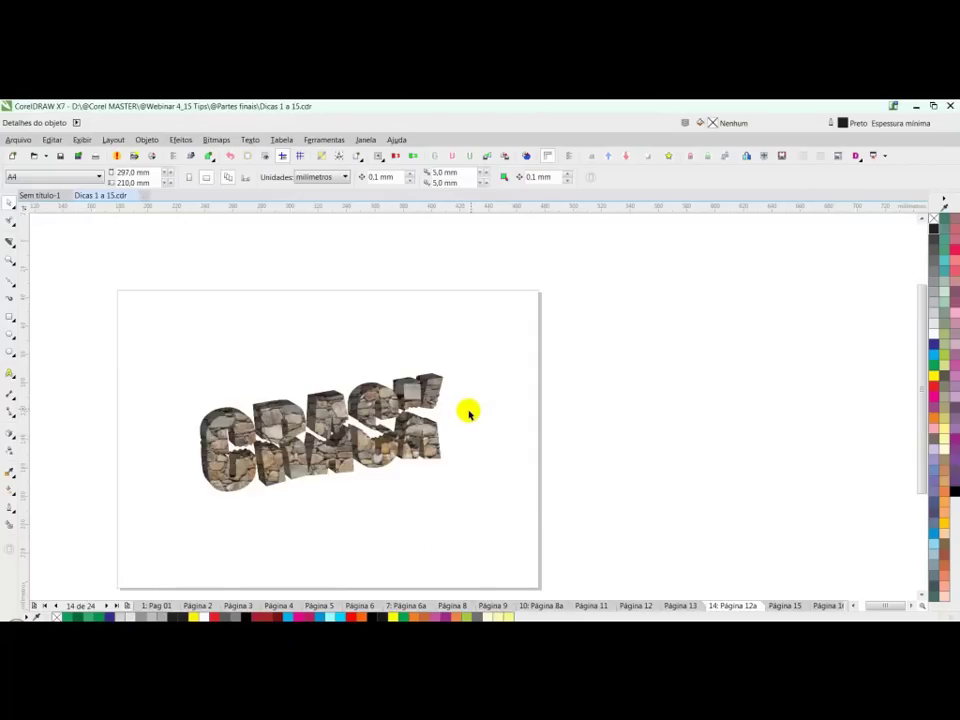
Apply a drop shadow with opacity 76 to the front stone lettering, offset about -3.5 mm horizontally and -2.9 mm vertically.
drag(150, 340, 518, 523)
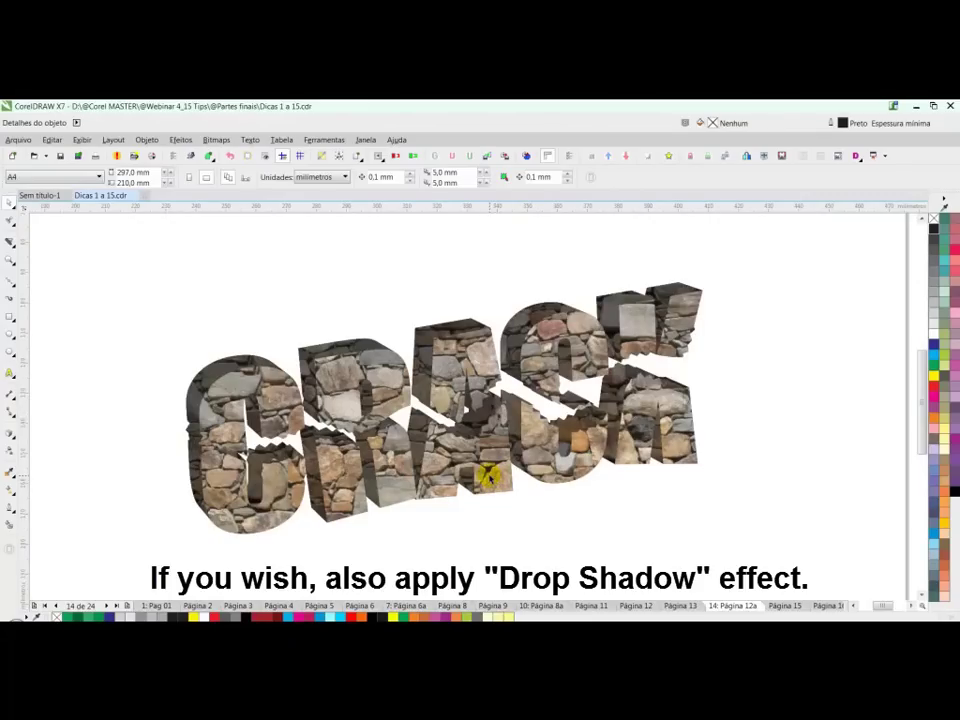
click(490, 476)
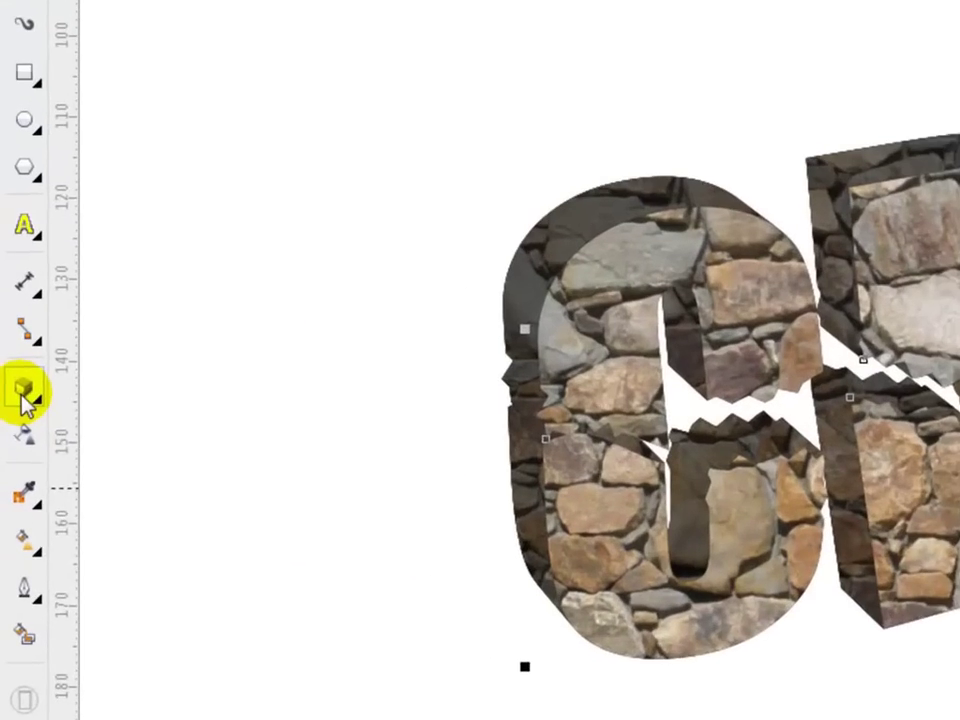
click(10, 432)
click(167, 396)
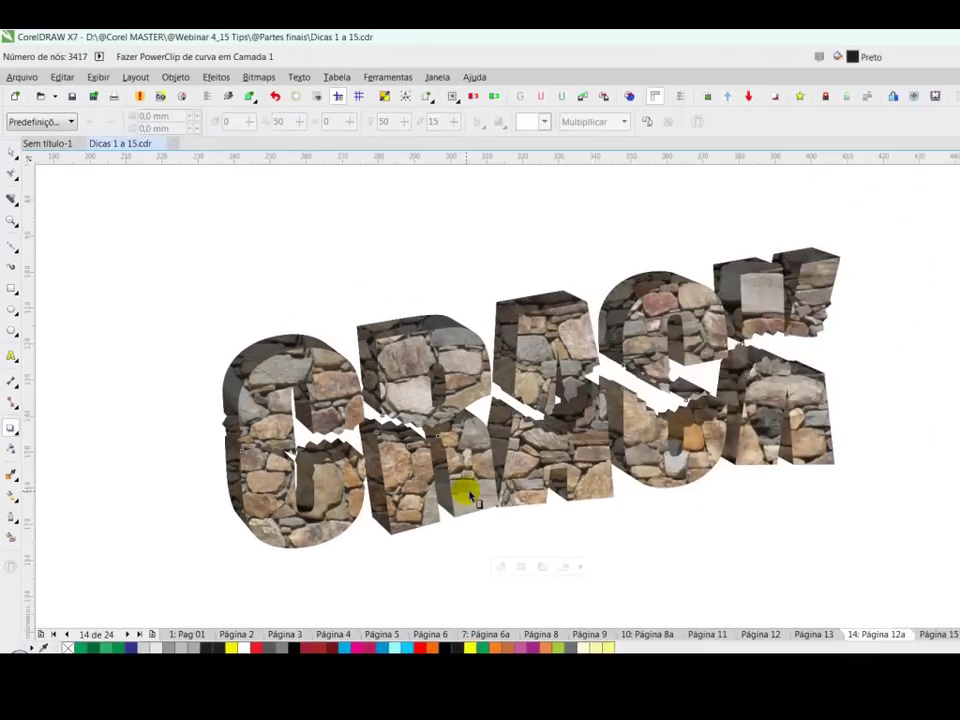
drag(470, 495, 511, 250)
drag(428, 283, 396, 277)
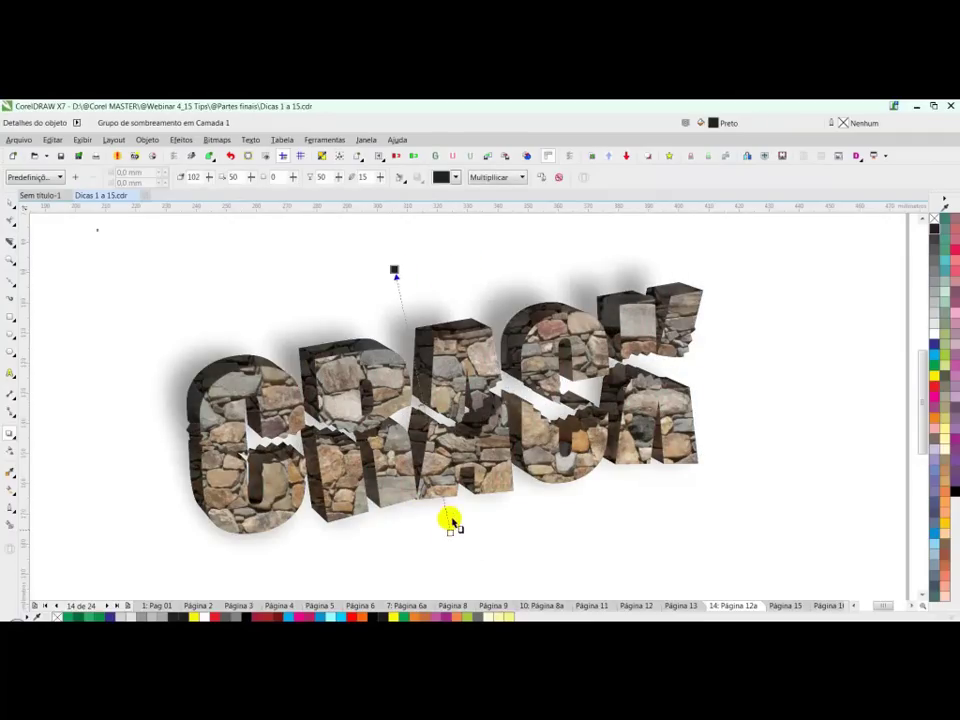
click(297, 543)
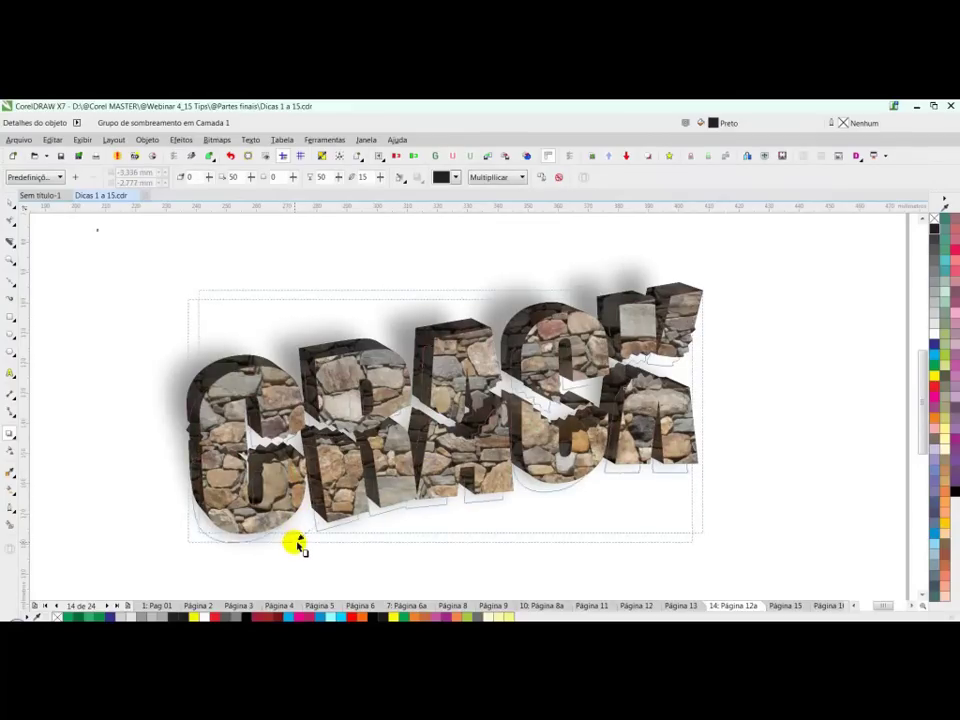
drag(293, 542, 295, 540)
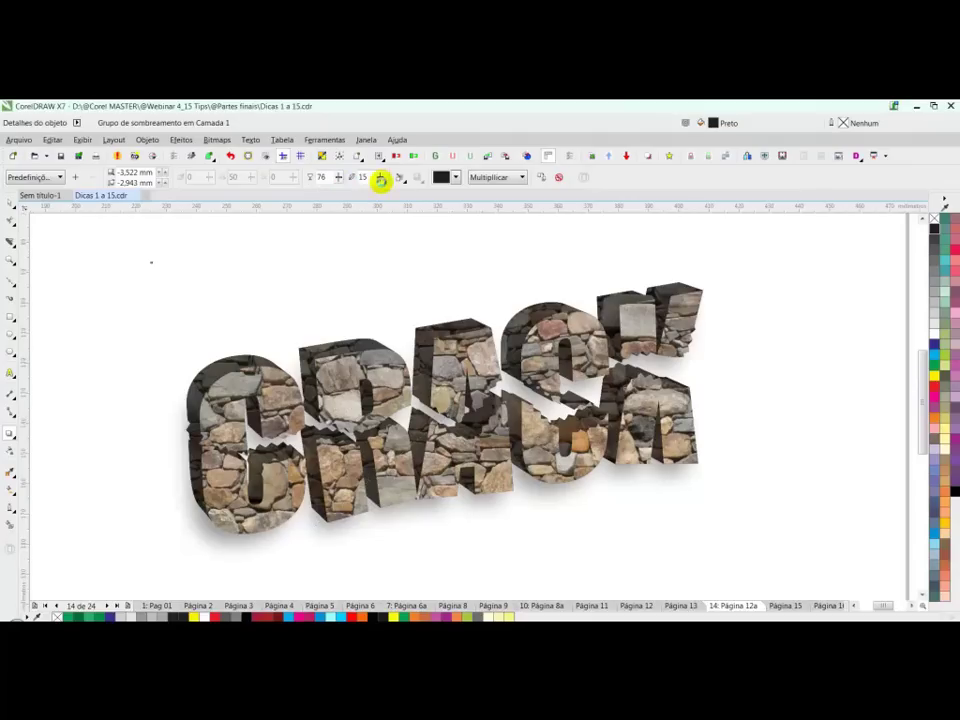
Set the lettering's drop shadow feathering to 6 and preview the finished artwork in full screen.
click(380, 178)
drag(380, 178, 381, 190)
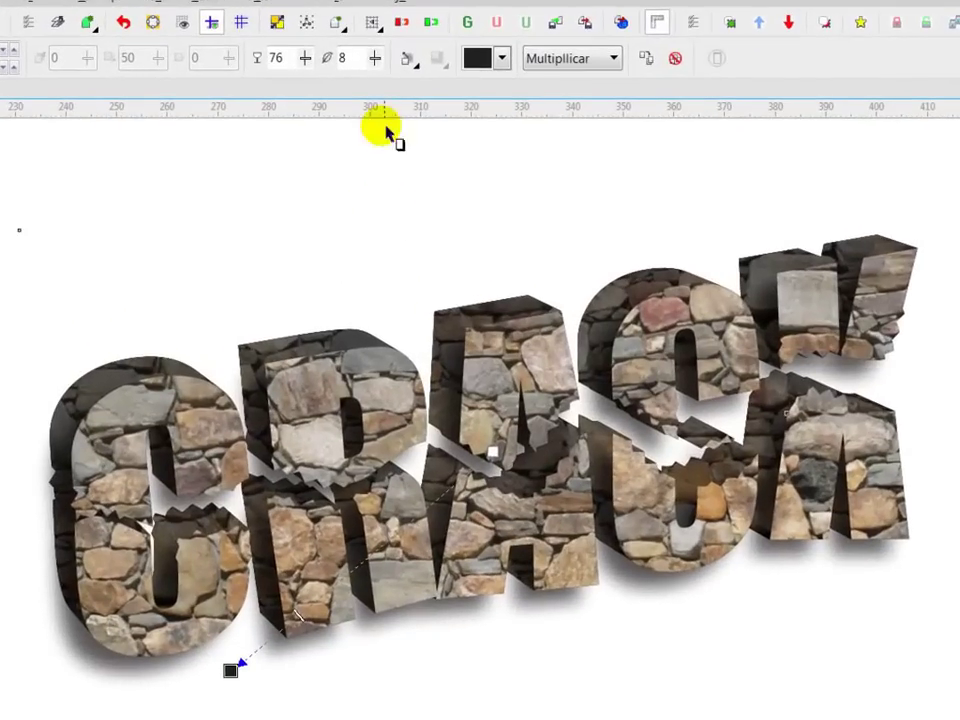
drag(375, 58, 375, 62)
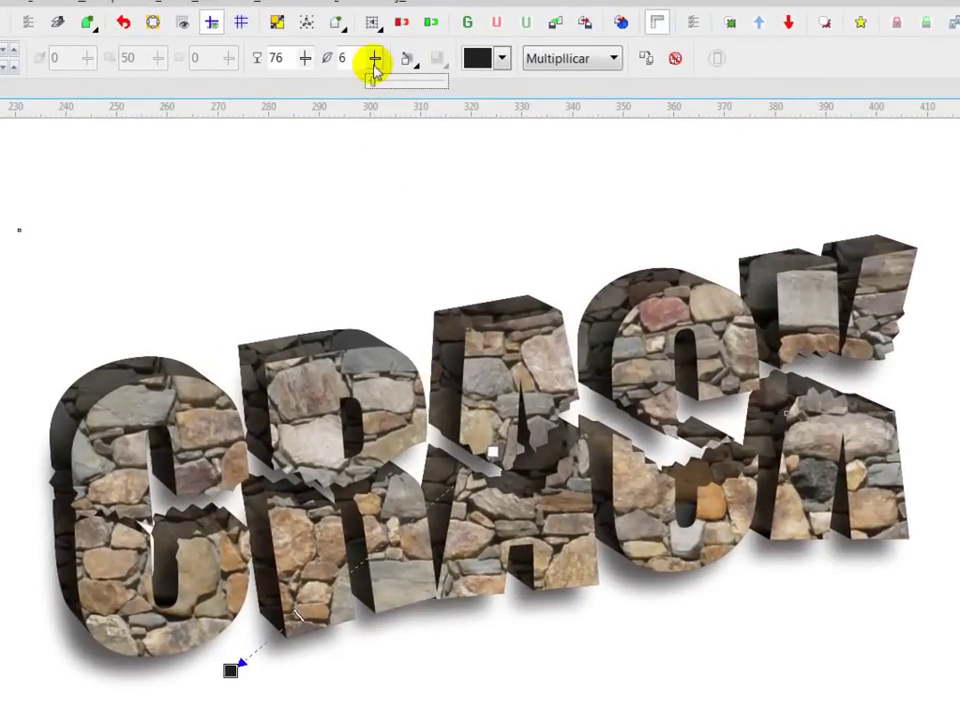
click(420, 242)
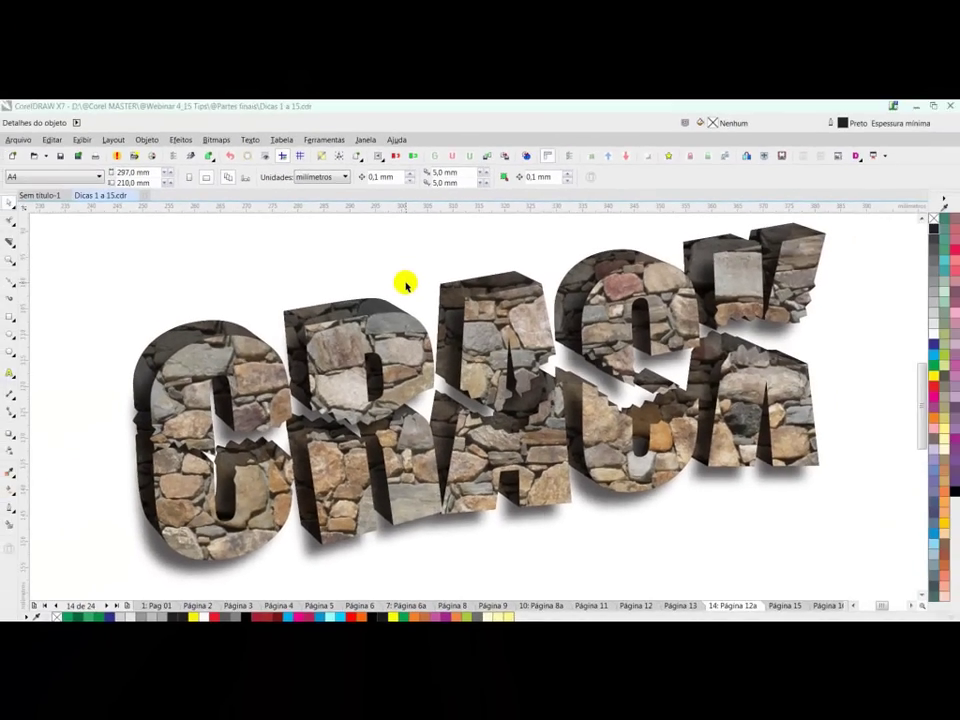
key(F9)
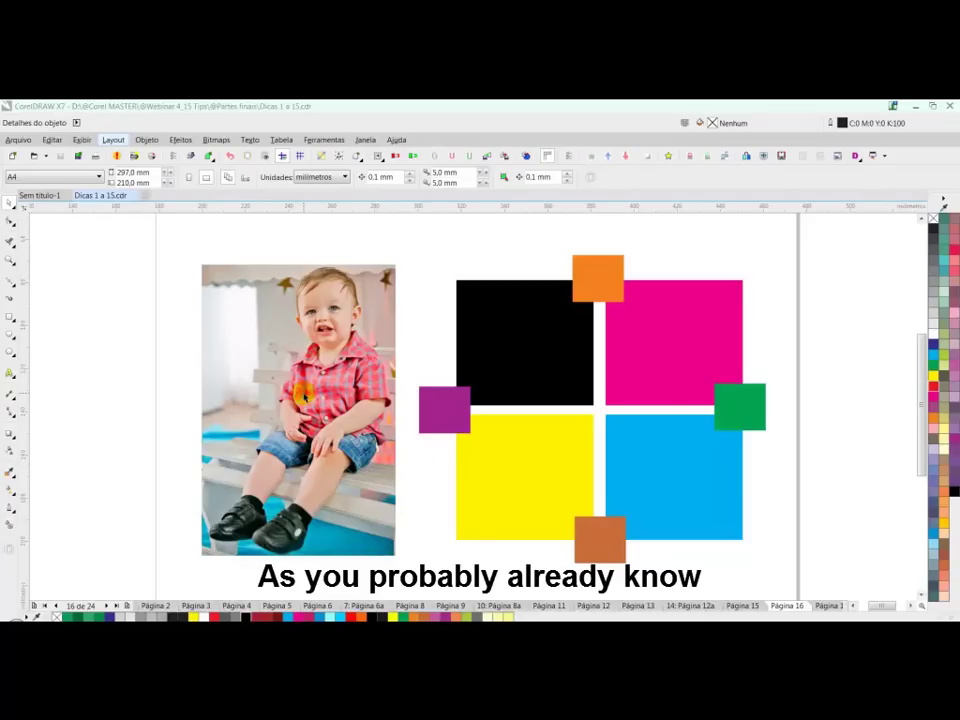
Try brightness 1, contrast 37 and intensity -37 on the child's photo on page 16 and discard the adjustment.
click(303, 393)
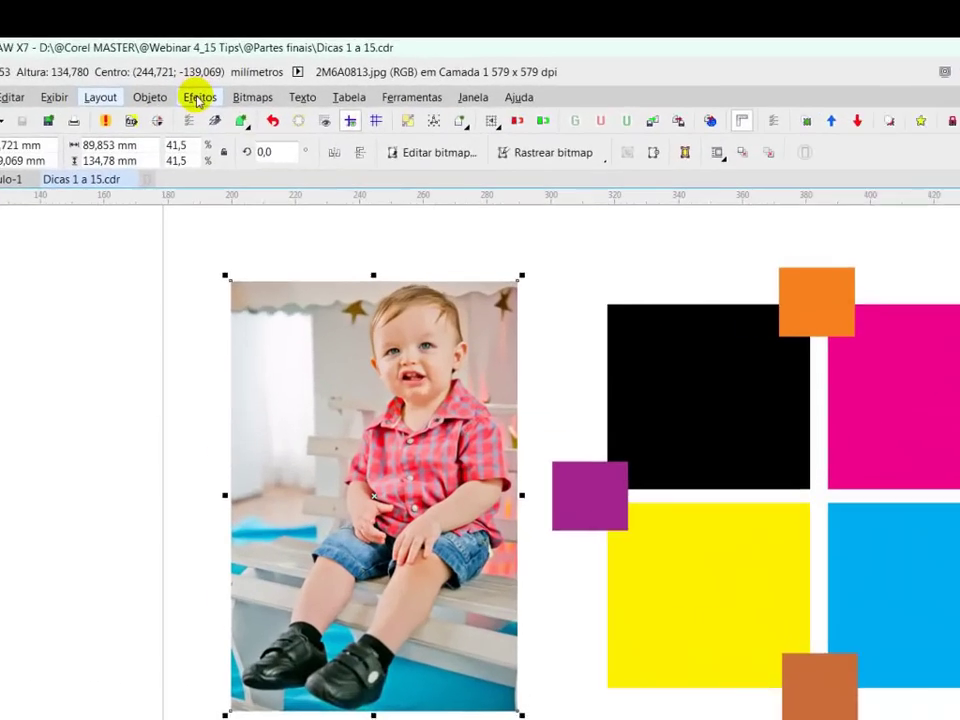
click(180, 139)
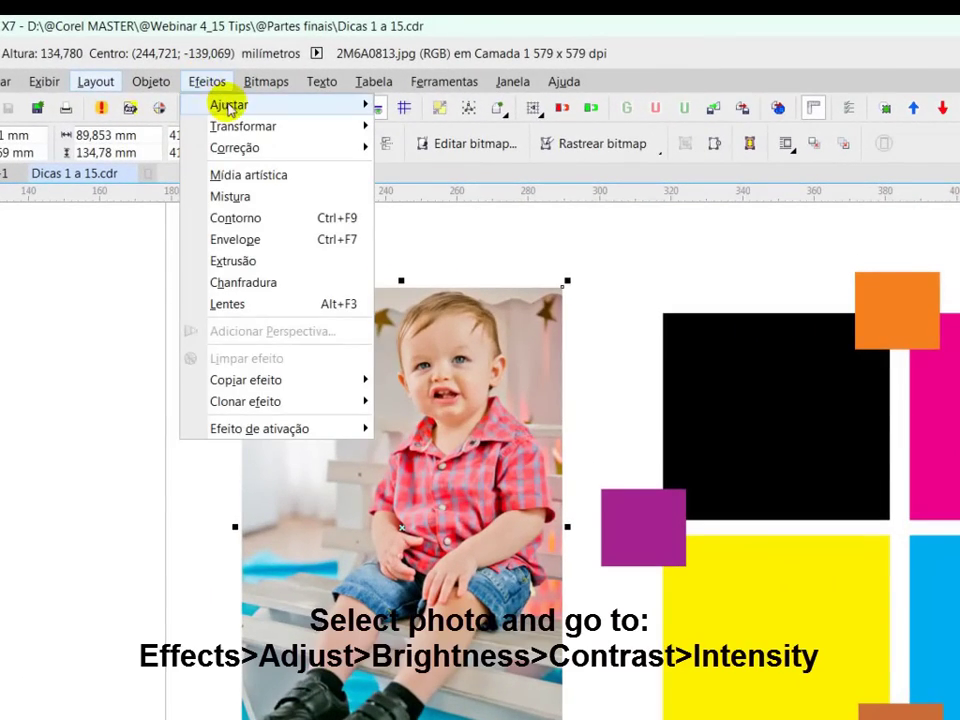
mouse_move(229, 108)
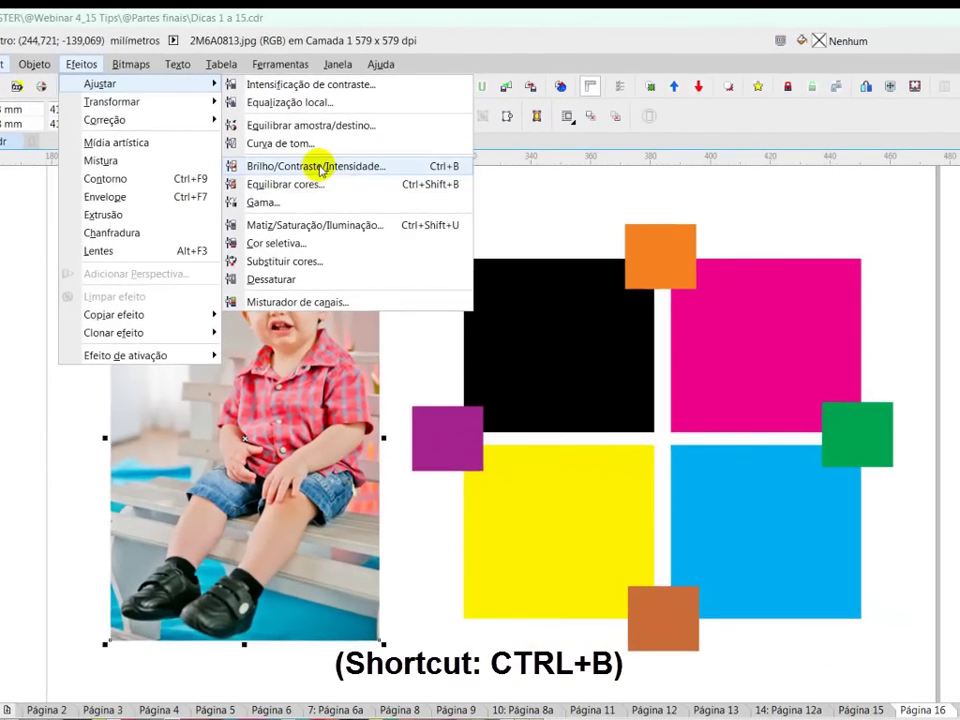
click(320, 167)
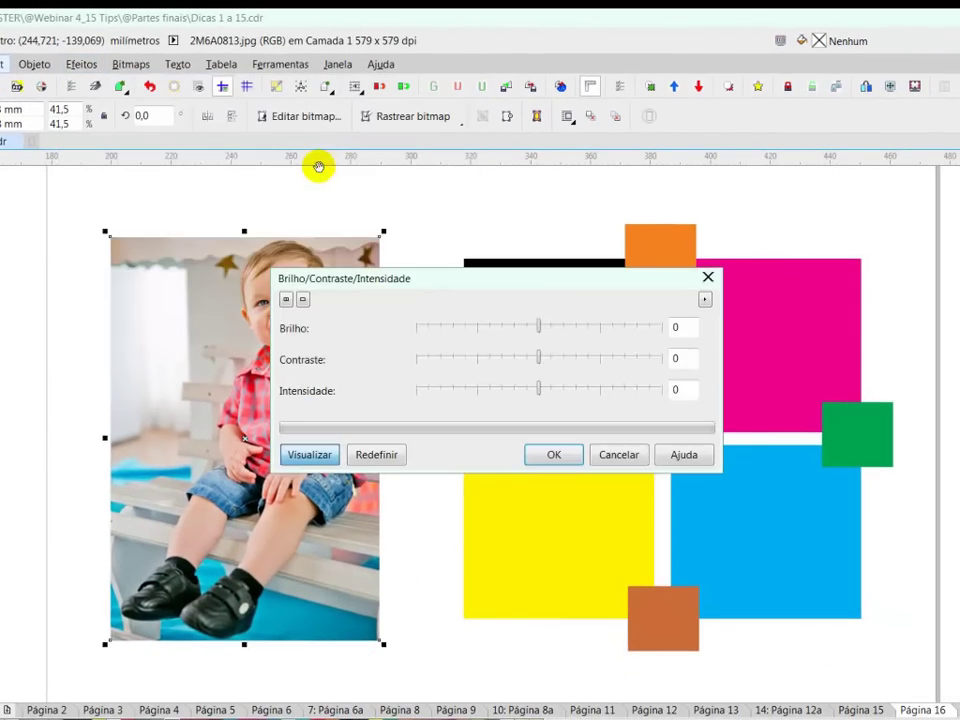
drag(499, 288, 632, 191)
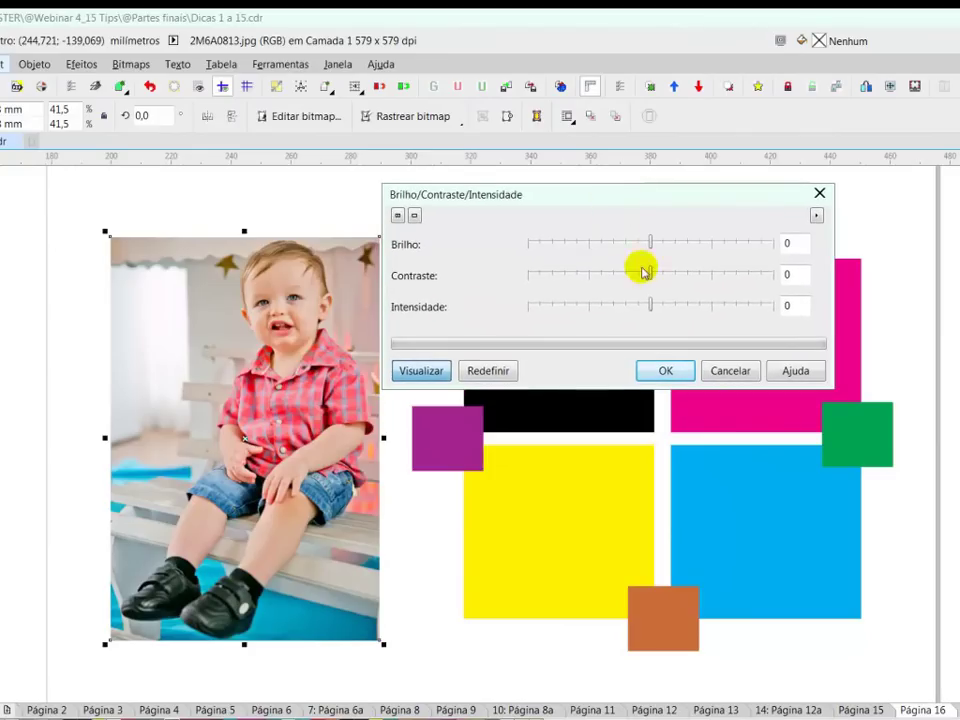
drag(651, 242, 697, 273)
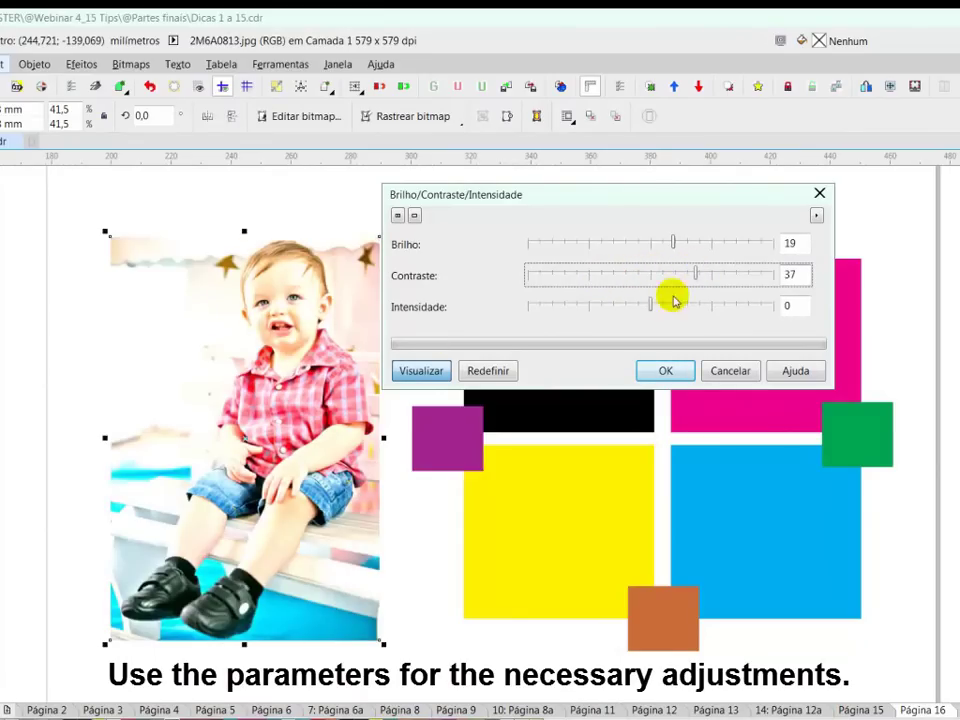
drag(672, 242, 651, 246)
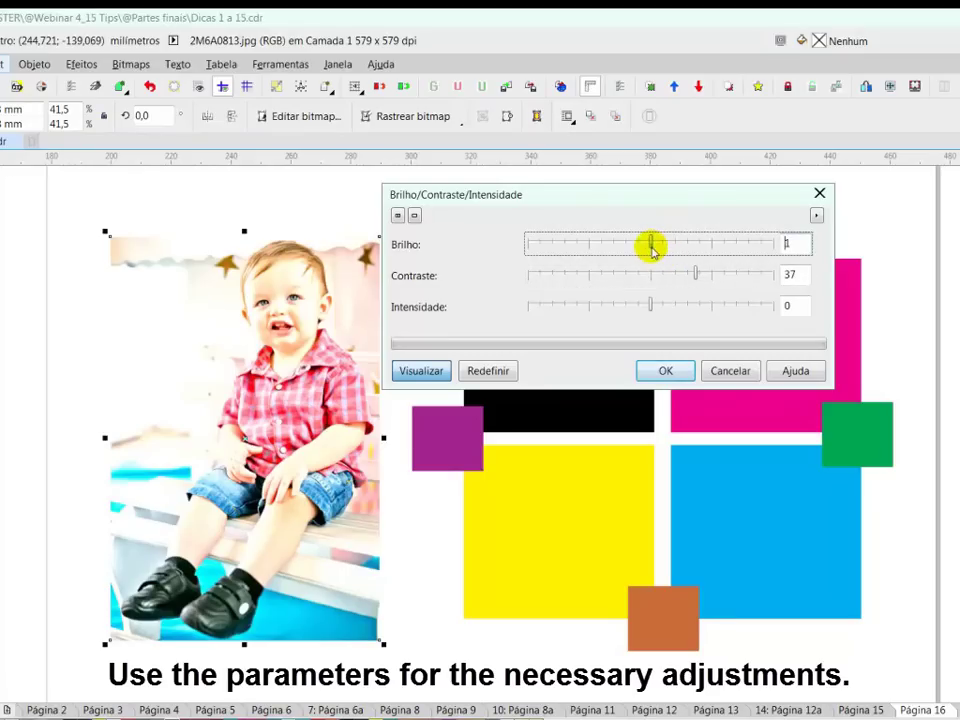
drag(651, 306, 606, 307)
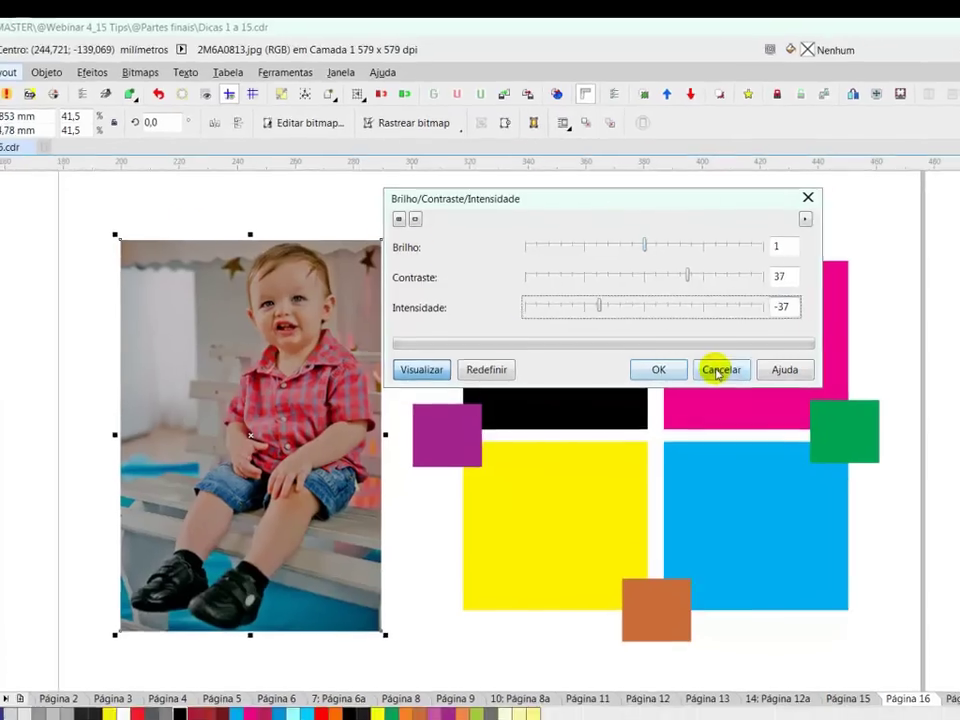
click(745, 372)
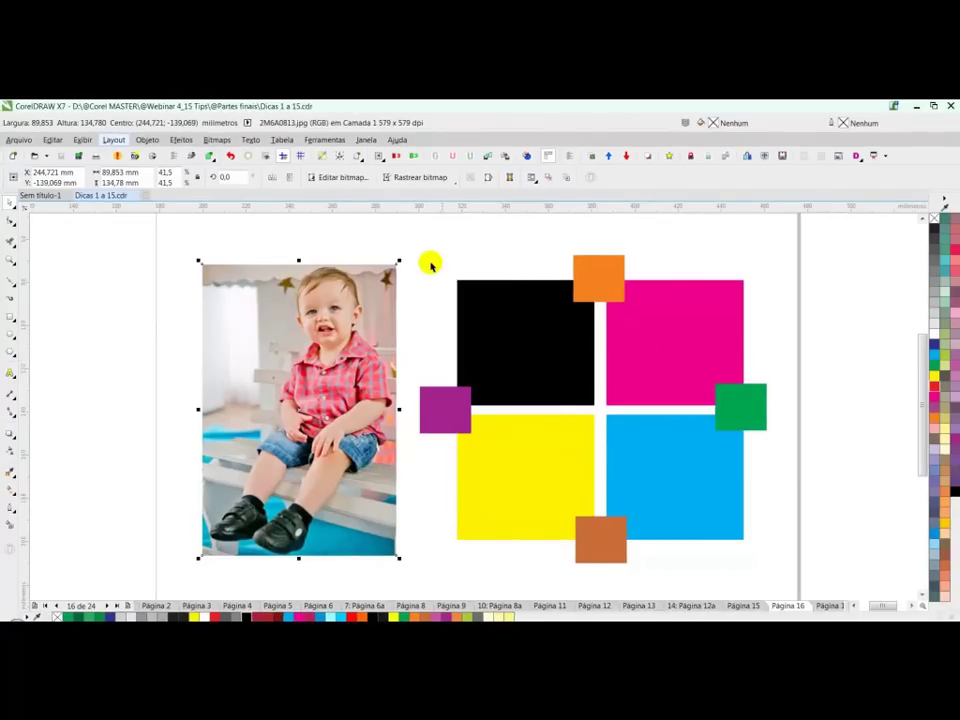
click(428, 254)
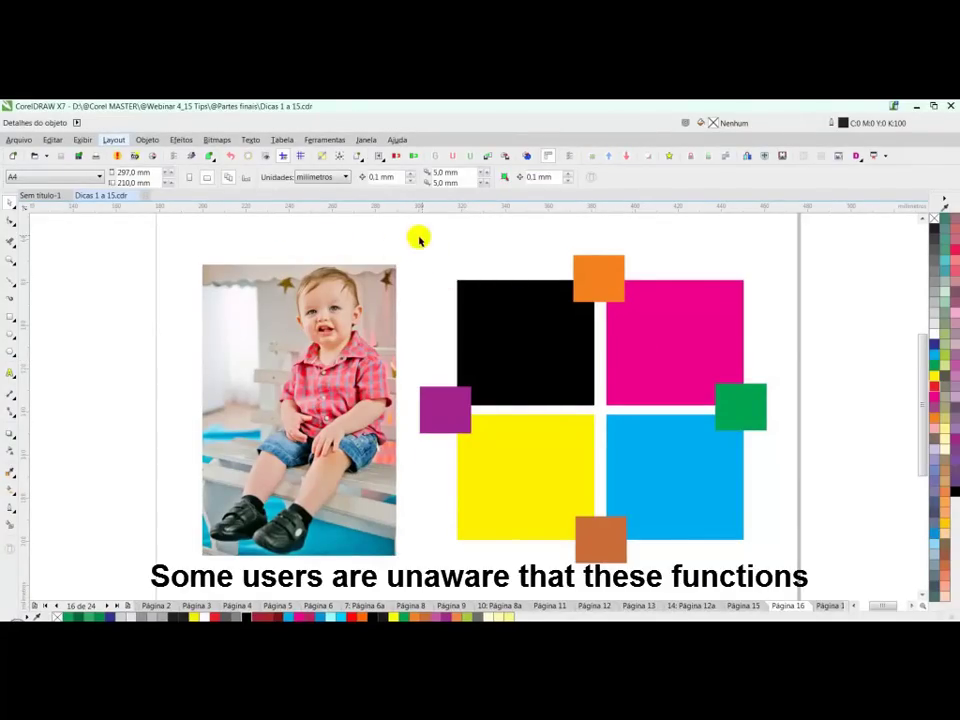
drag(412, 232, 786, 576)
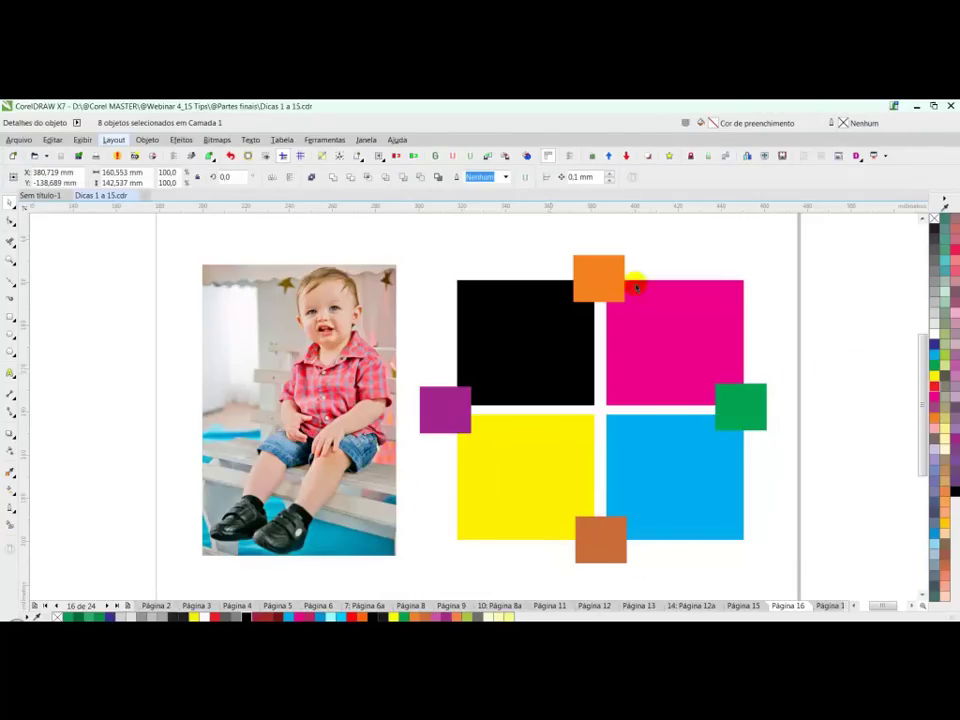
click(452, 378)
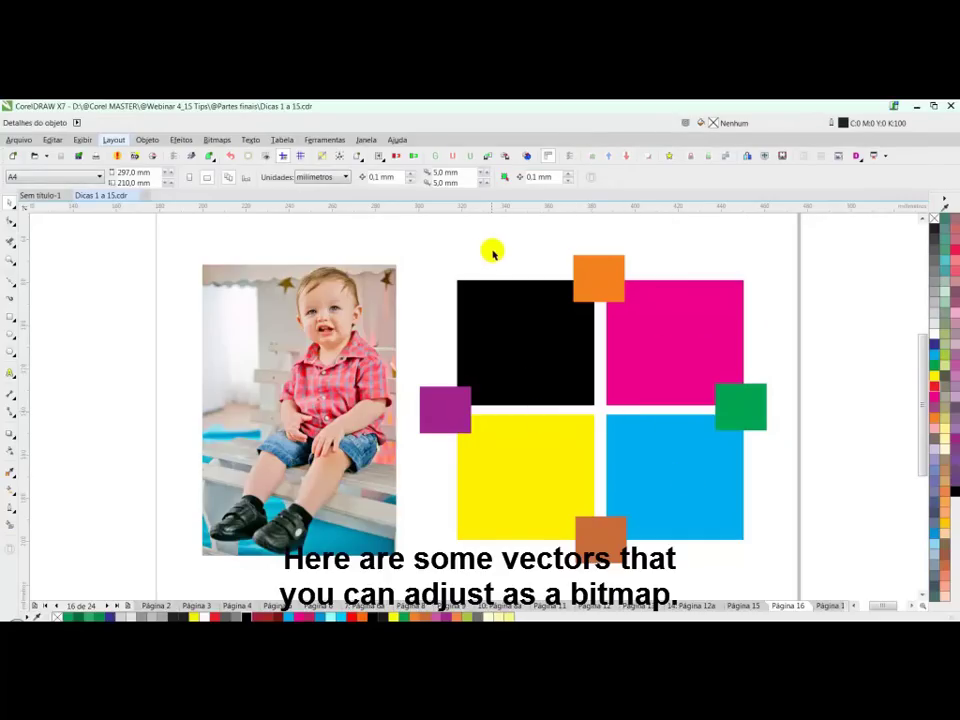
drag(388, 227, 499, 420)
Try a brightness of -31 on the small orange square with Brightness/Contrast/Intensity and cancel the adjustment.
click(602, 282)
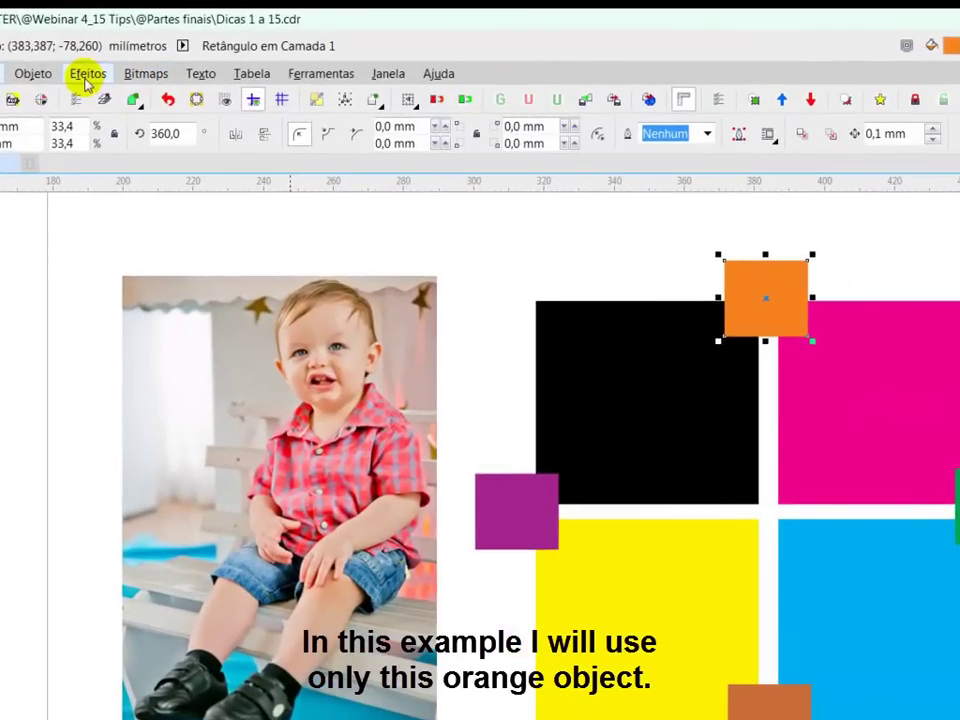
click(87, 75)
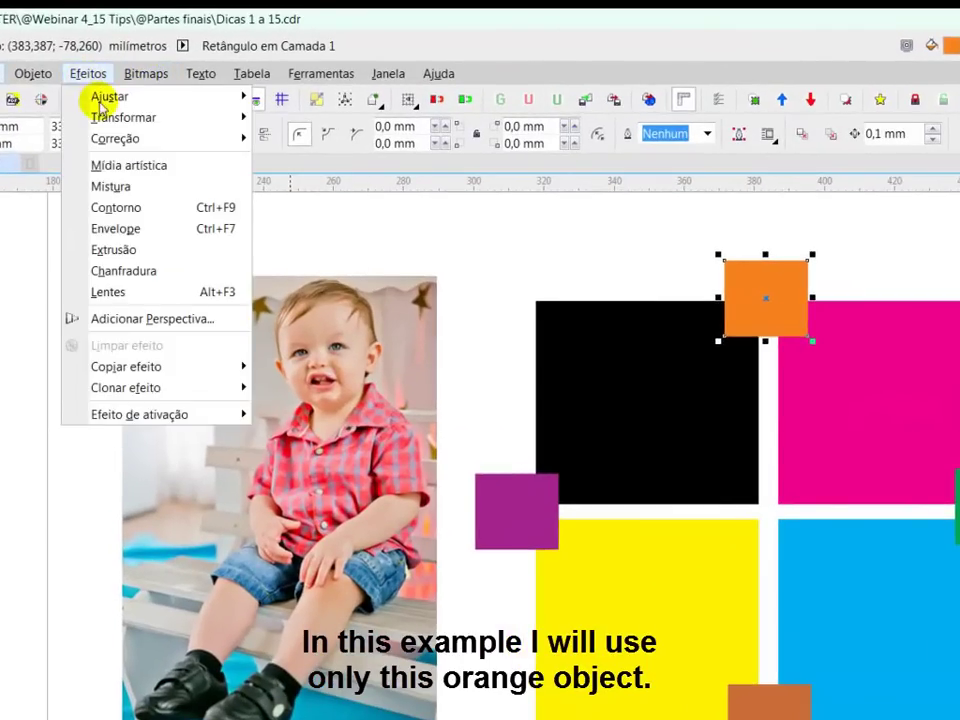
mouse_move(105, 100)
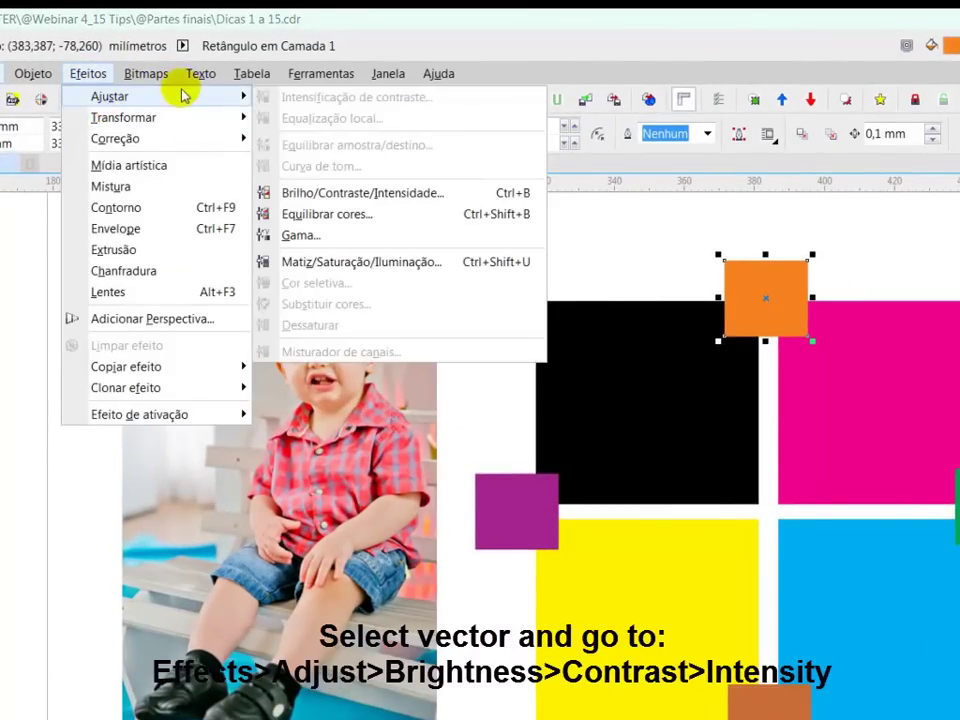
click(358, 198)
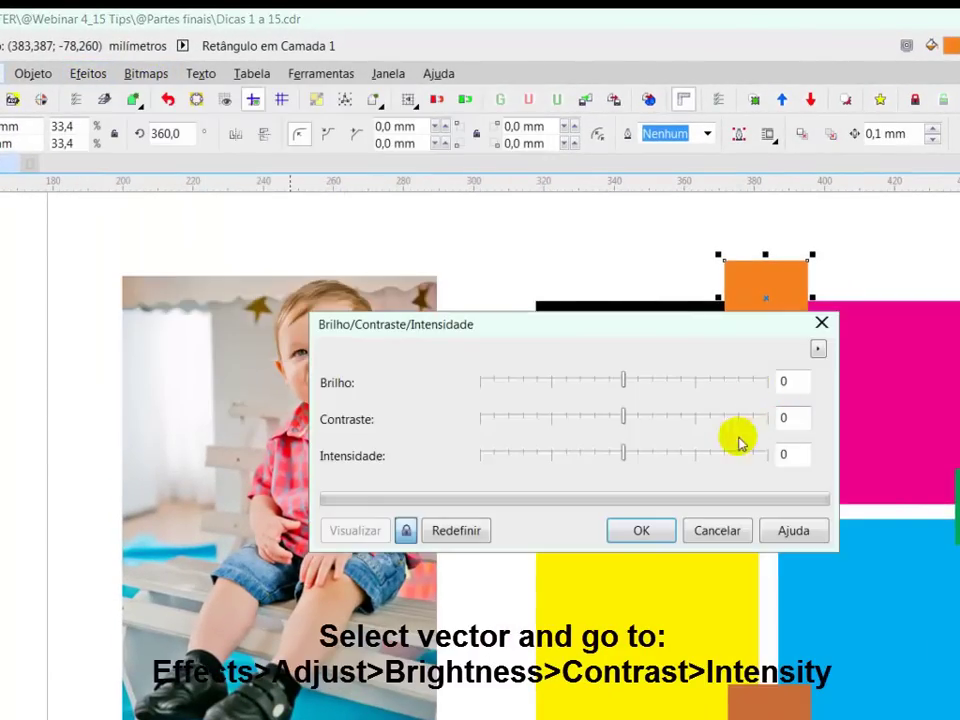
drag(636, 332, 291, 312)
drag(323, 362, 288, 372)
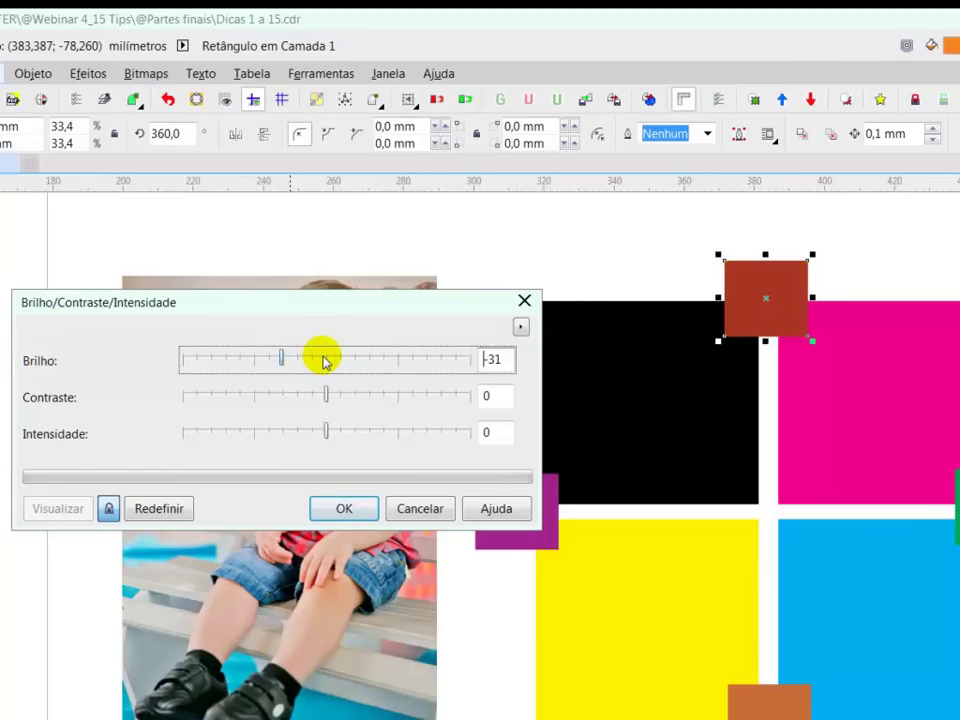
drag(282, 362, 326, 398)
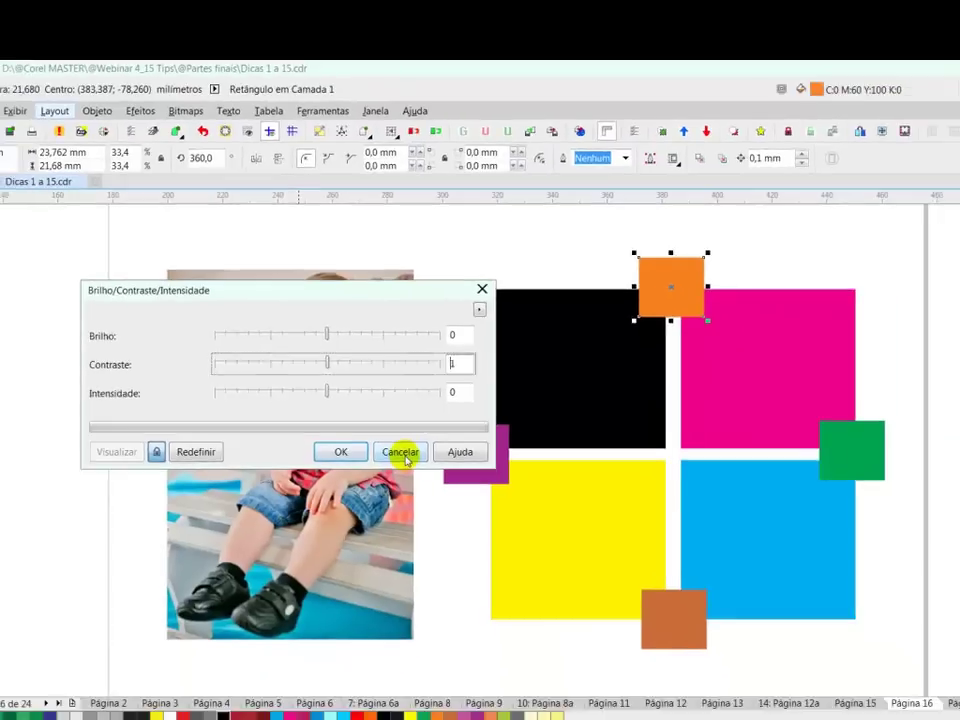
click(420, 508)
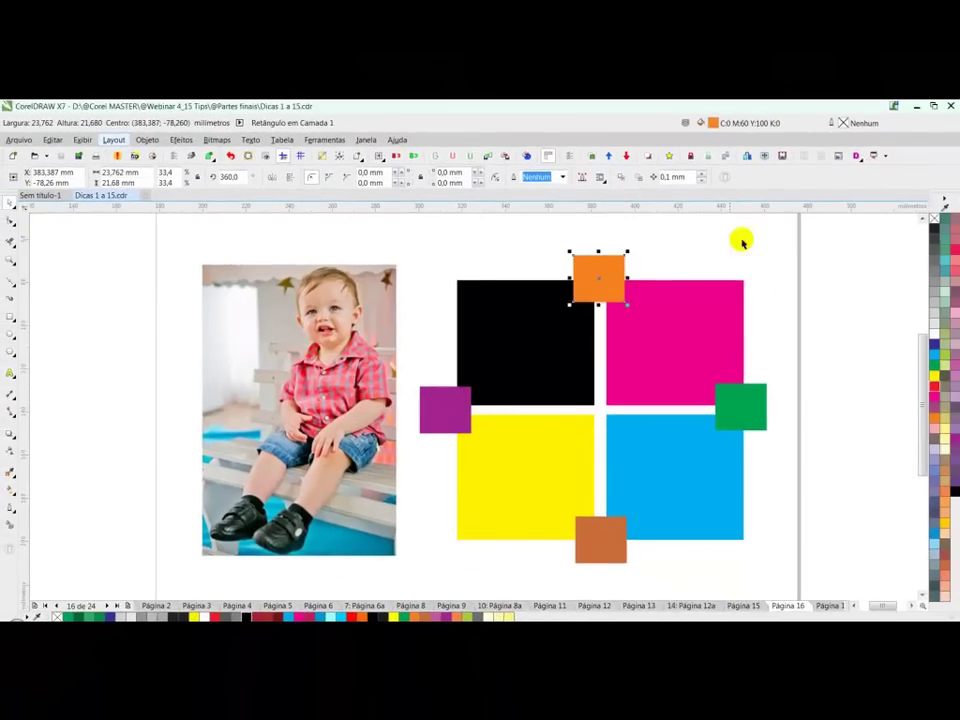
Apply brightness 26, contrast -15 and intensity -46 to all eight coloured squares together.
drag(389, 241, 804, 574)
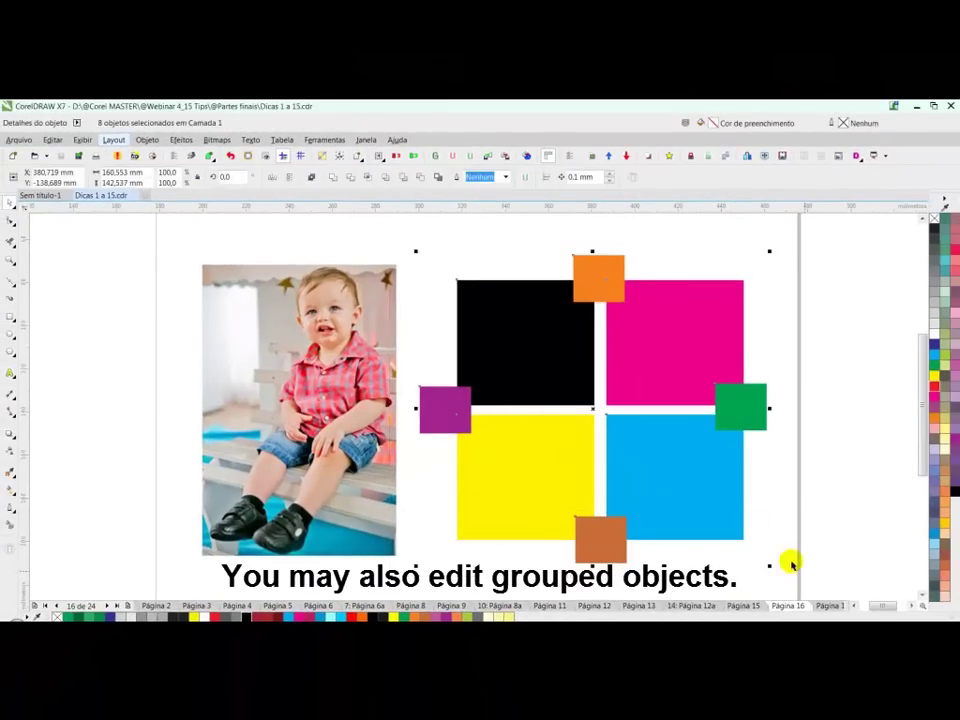
click(620, 354)
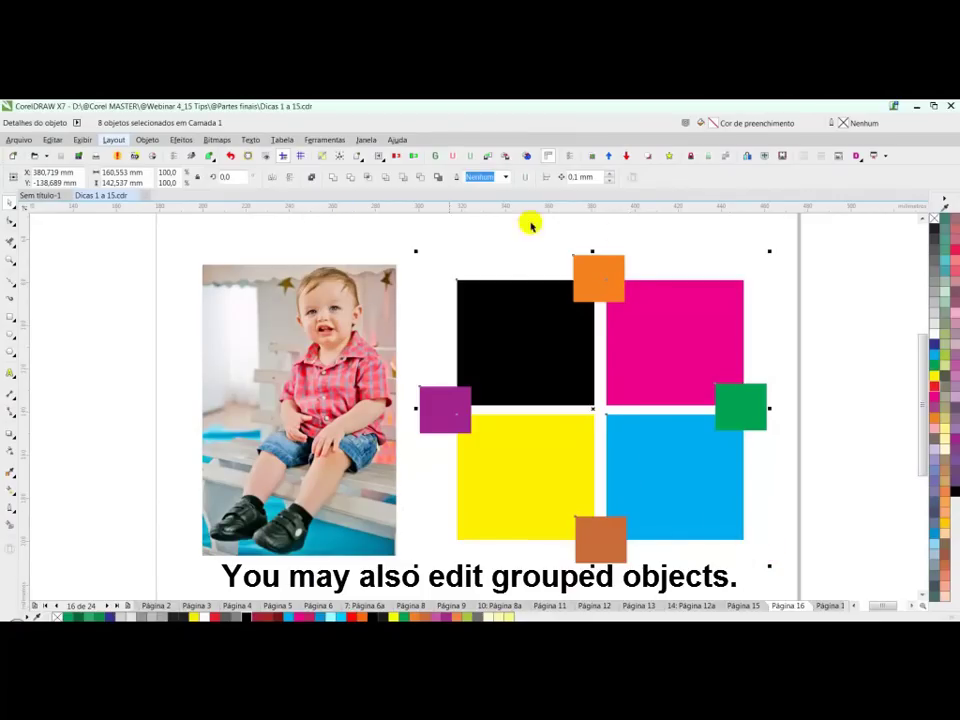
click(218, 139)
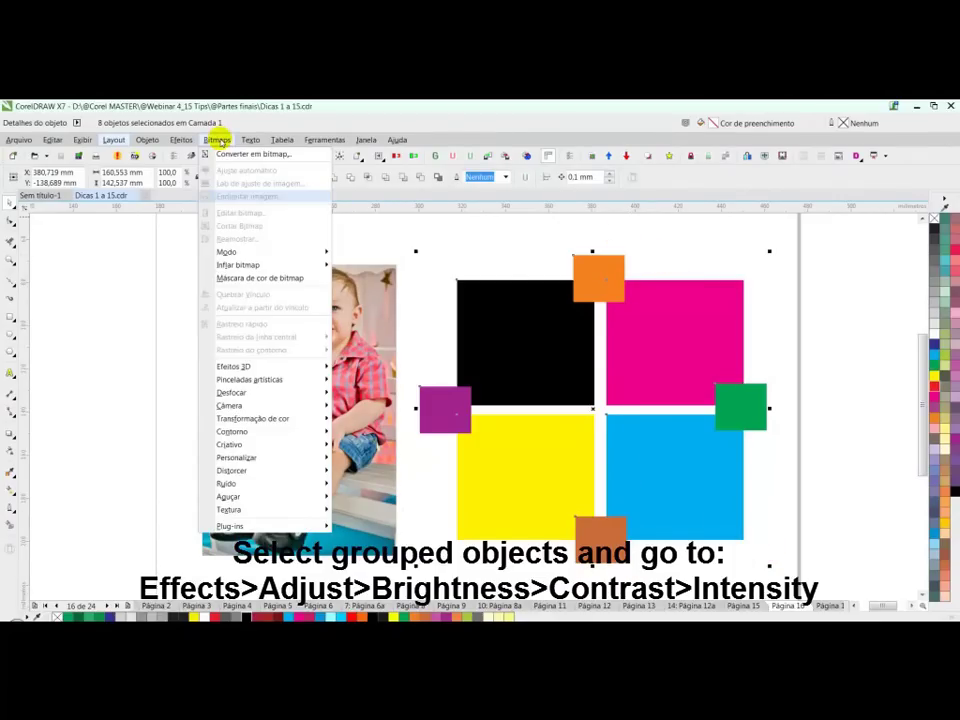
mouse_move(181, 139)
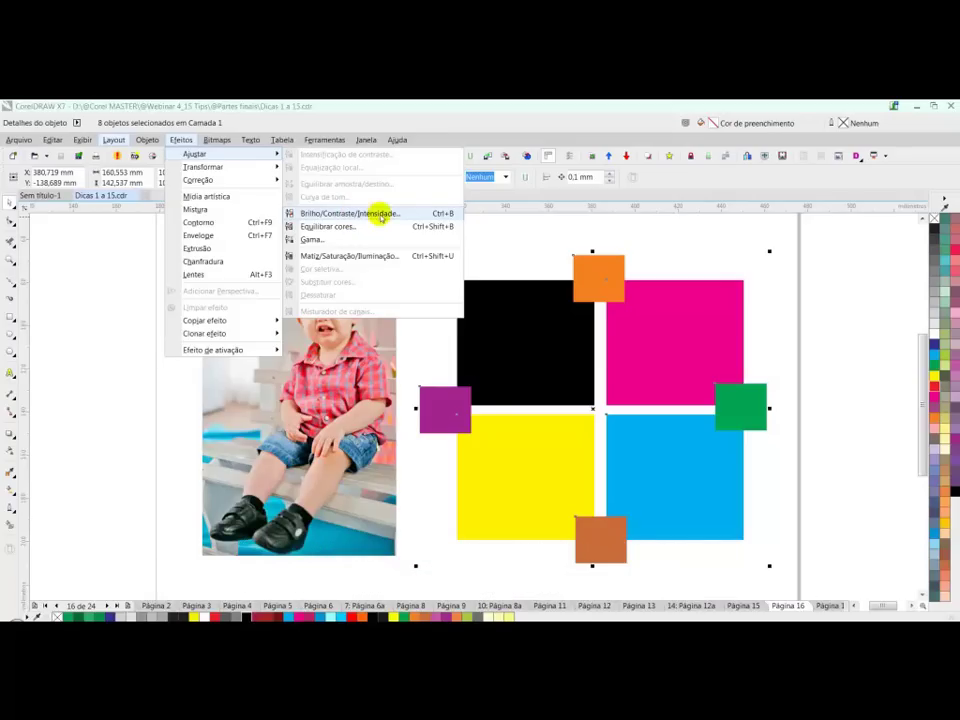
key(ctrl+b)
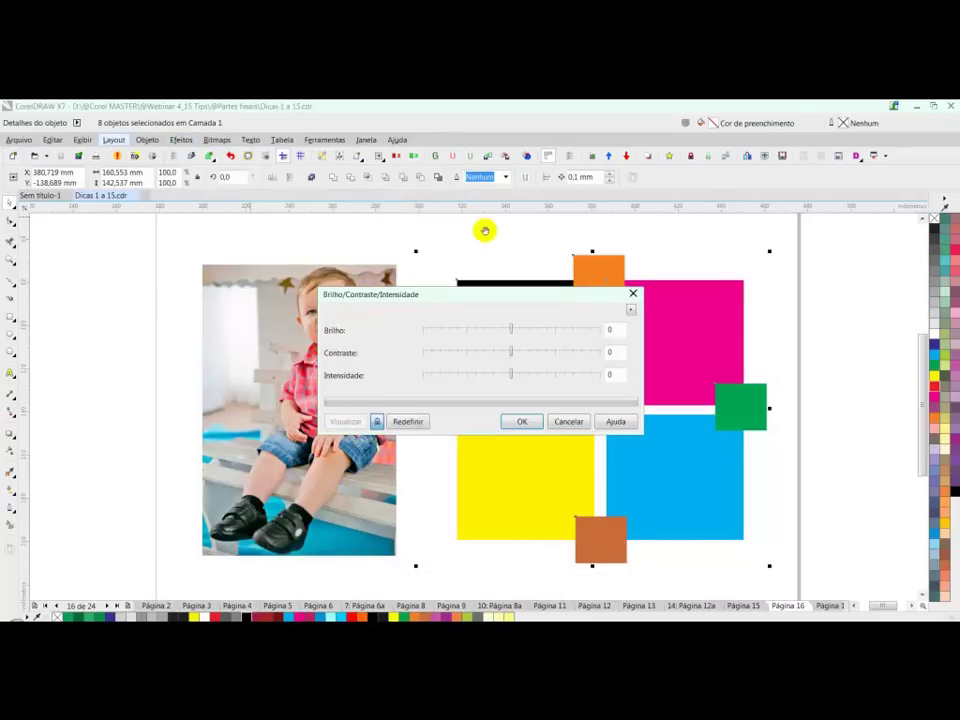
drag(510, 296, 248, 305)
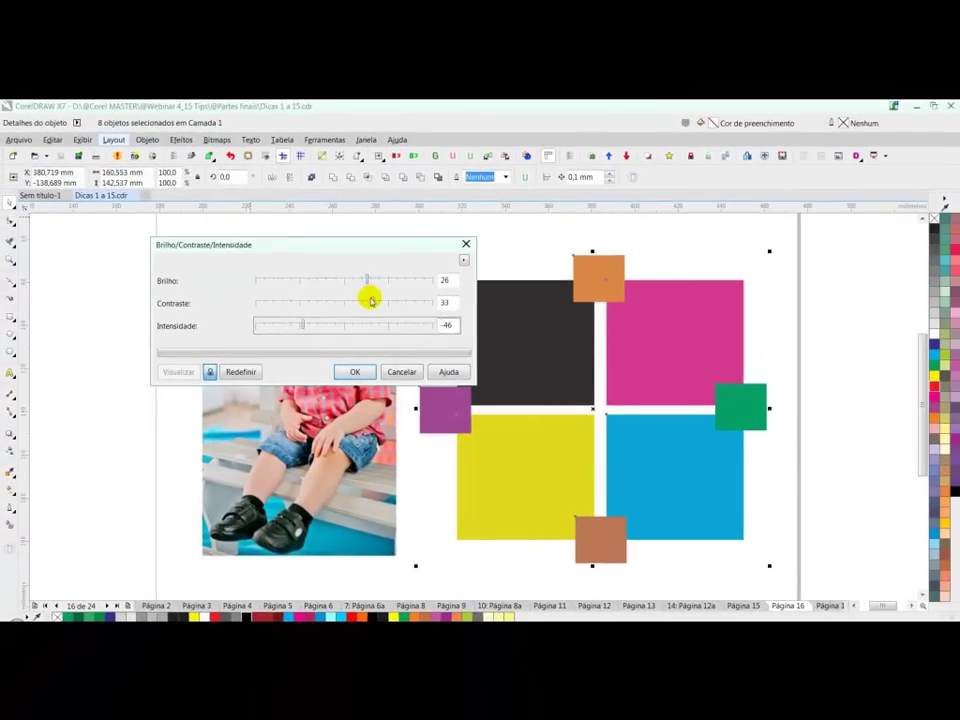
click(291, 270)
click(331, 303)
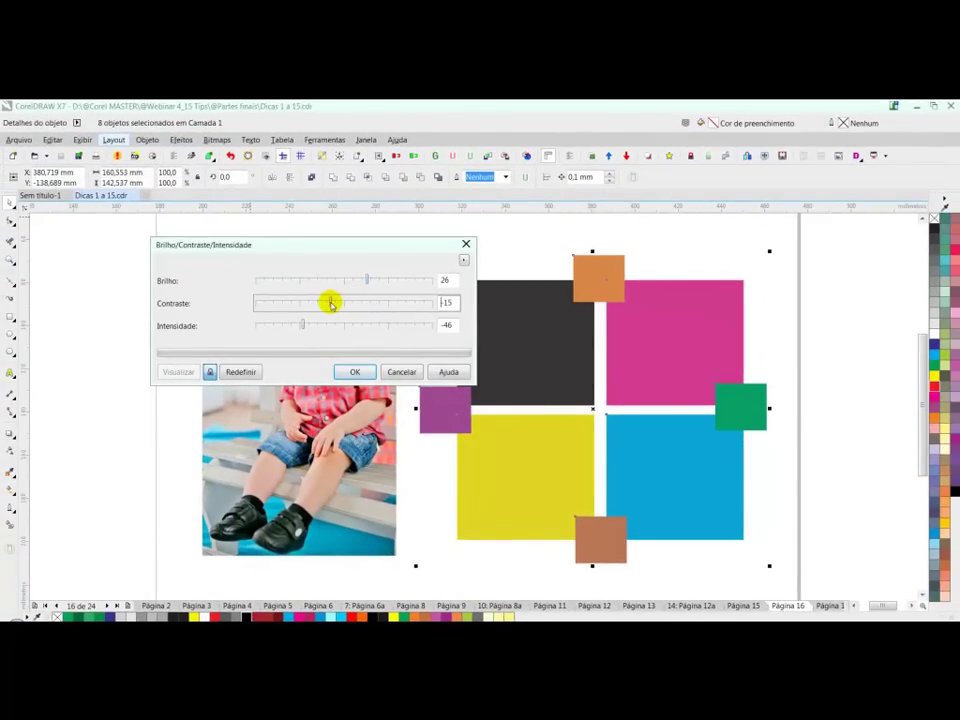
click(357, 373)
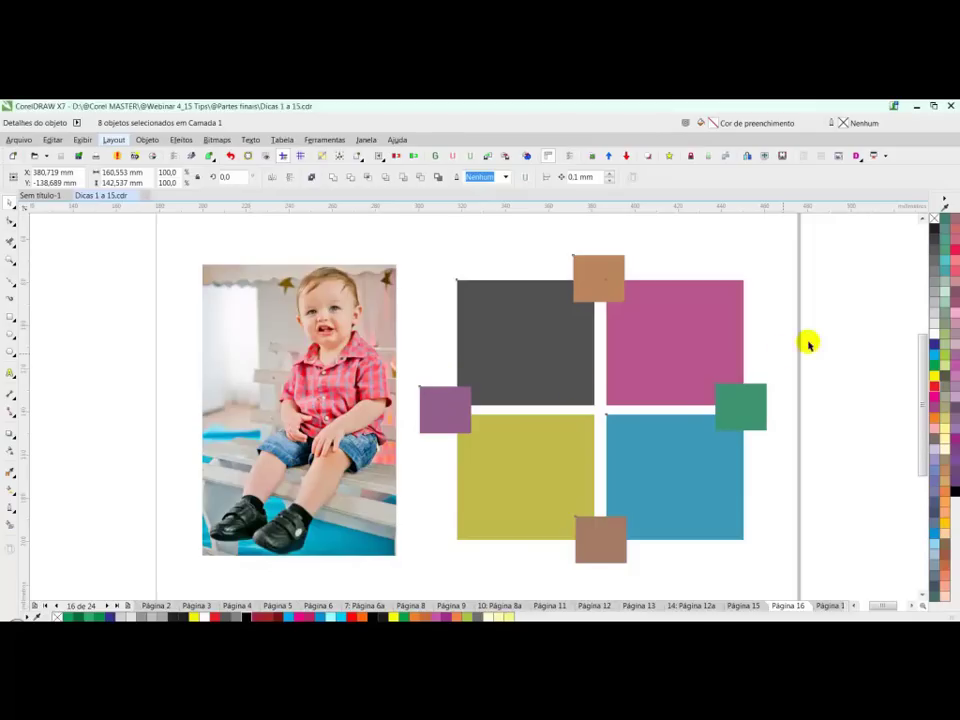
Inspect the CMYK fill values of the adjusted magenta square and close its fill settings.
click(845, 328)
click(697, 329)
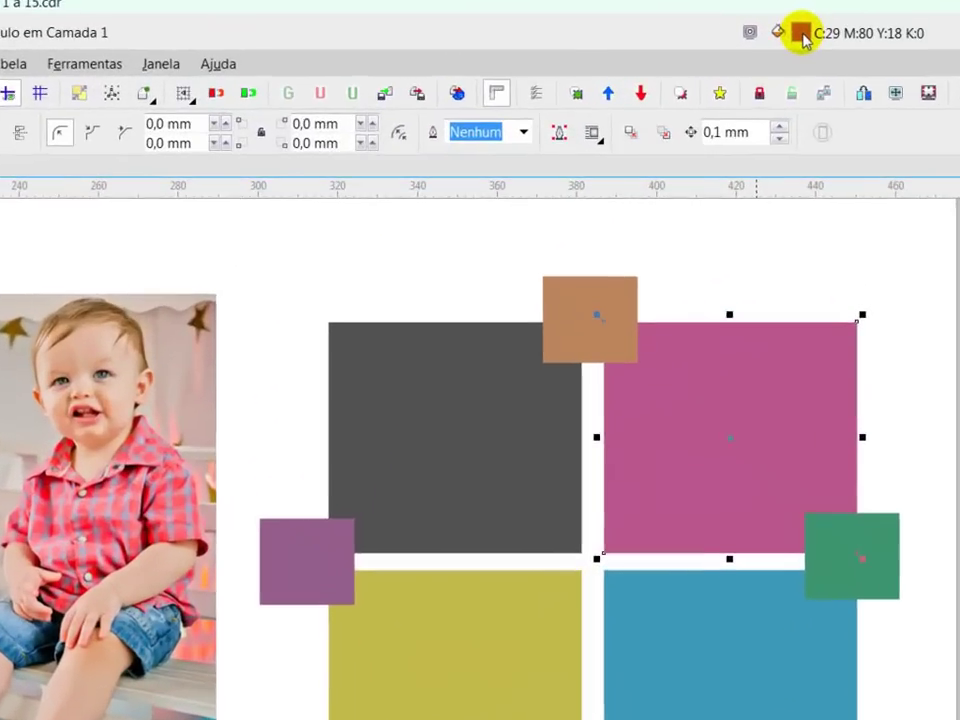
double_click(713, 122)
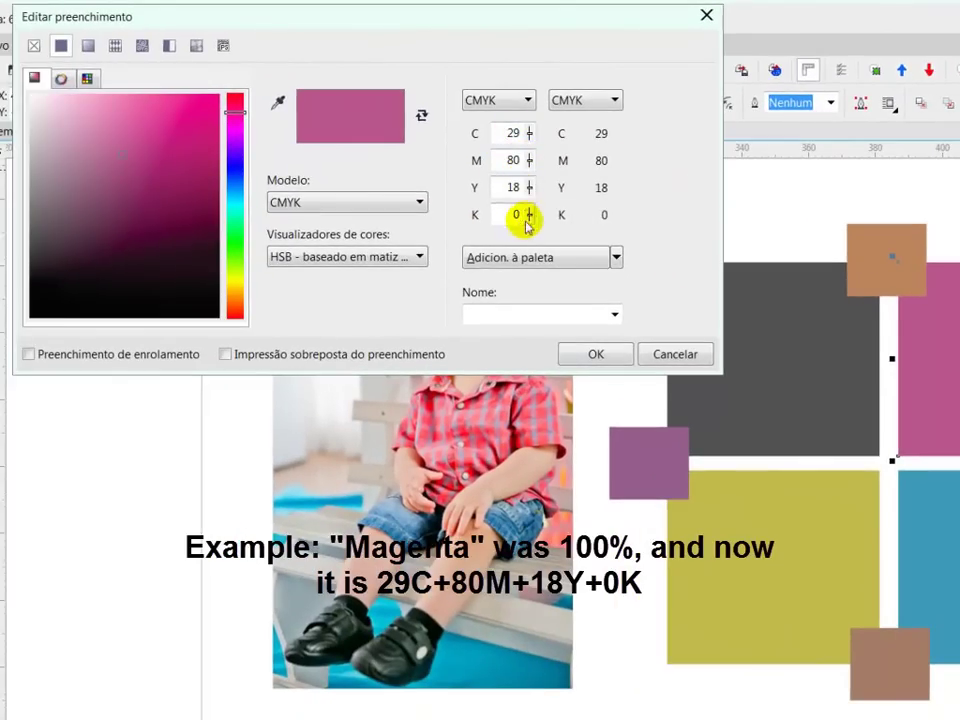
click(597, 356)
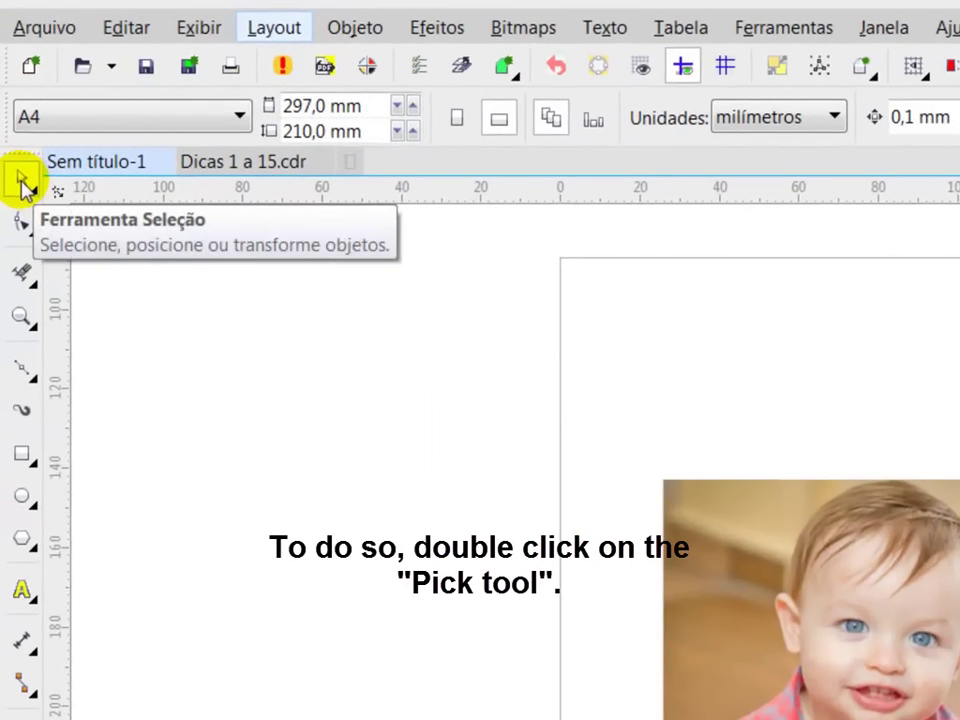
Select all objects in the untitled document at once and clear the selection.
double_click(22, 183)
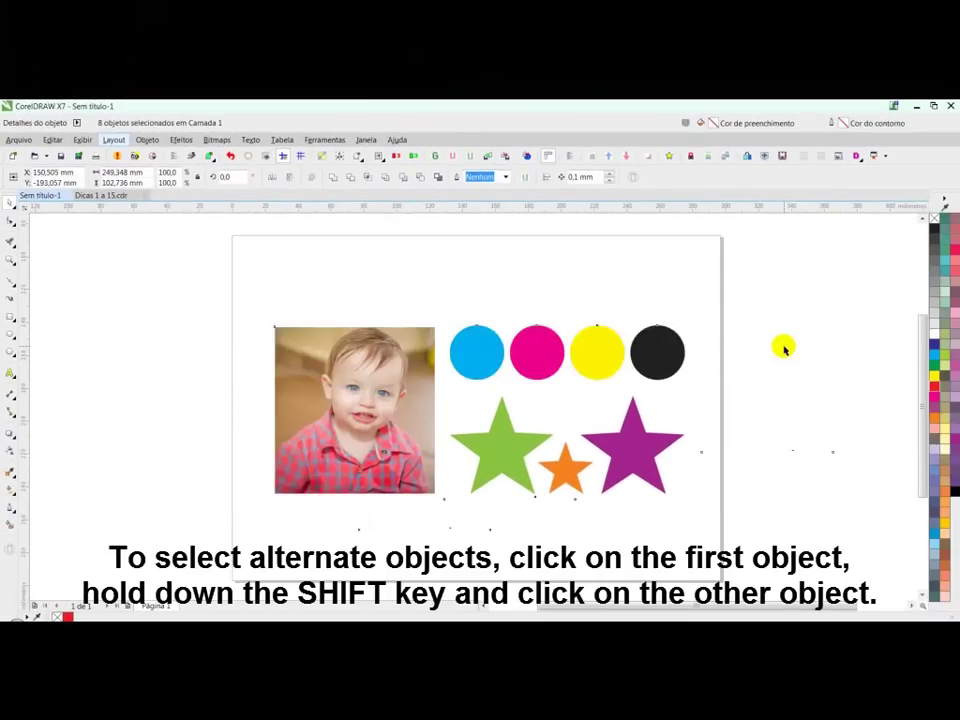
click(782, 347)
Select only the cyan circle and the child's photo, move them together to the left, undo the move and deselect them.
click(484, 354)
click(474, 351)
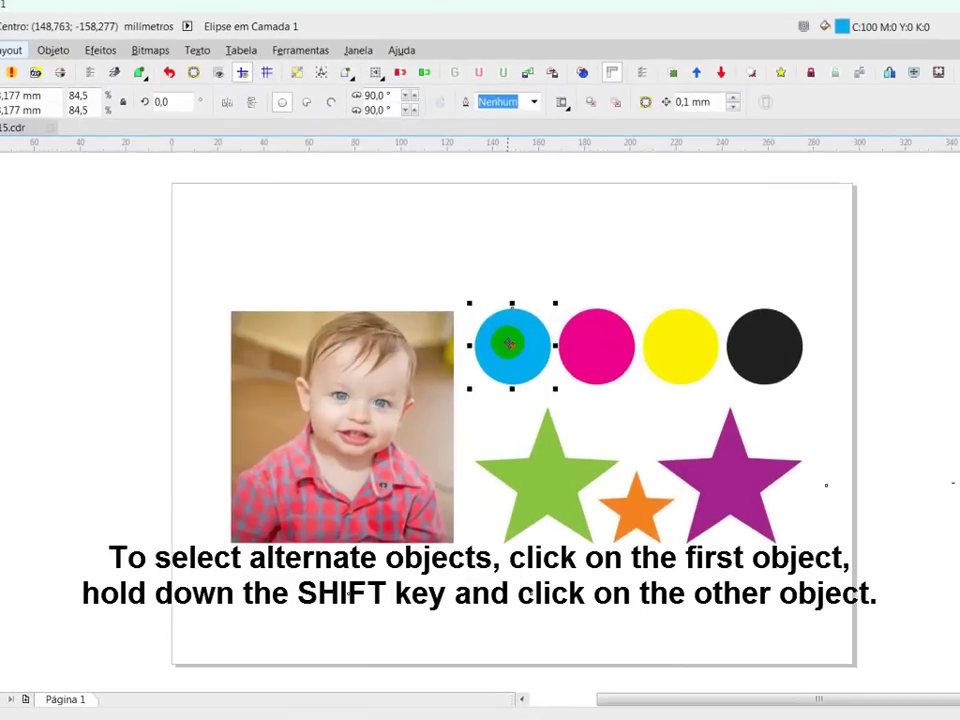
shift+click(542, 360)
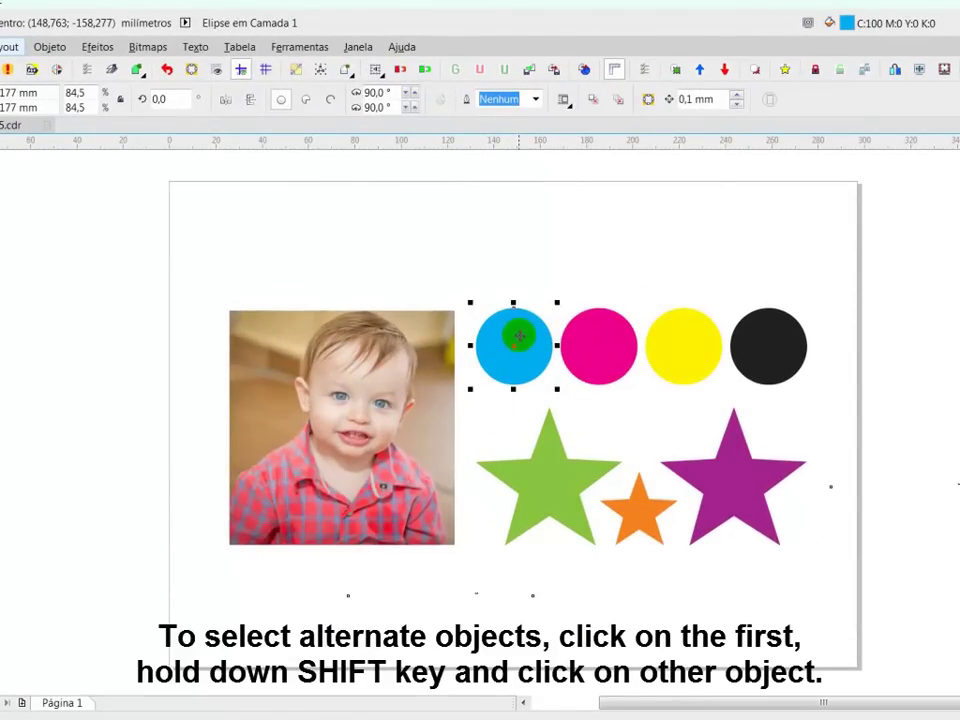
click(527, 332)
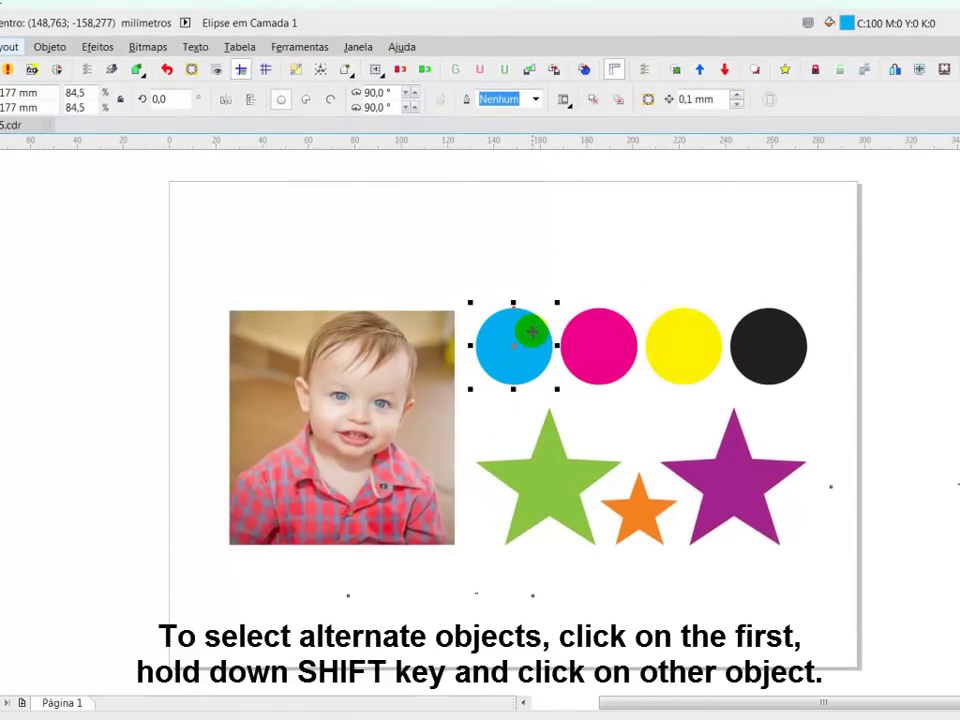
shift+click(396, 464)
drag(409, 454, 91, 460)
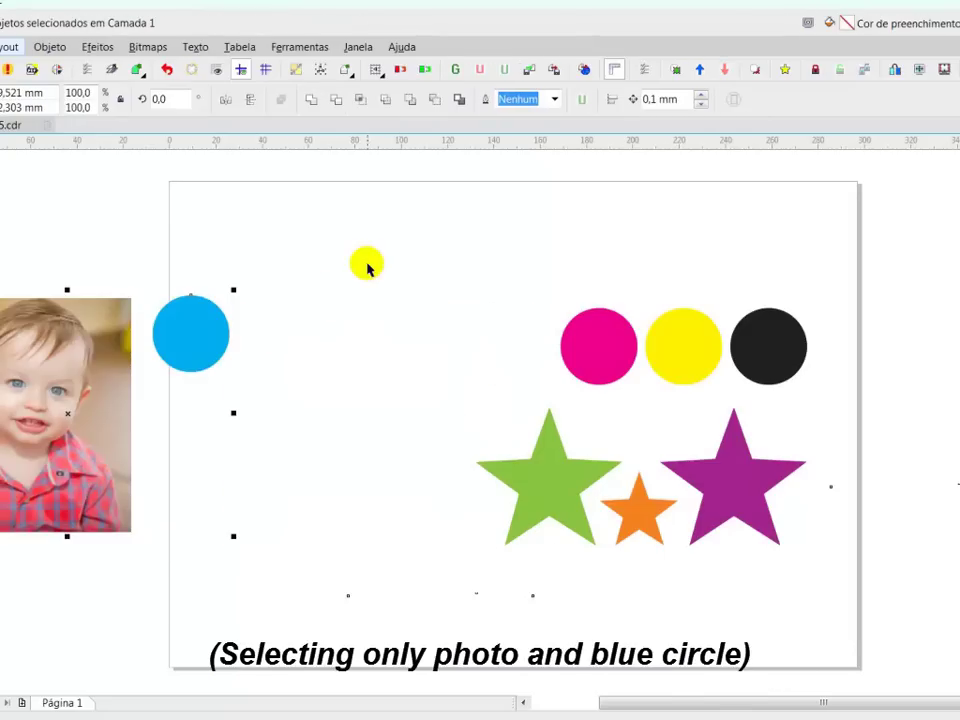
key(ctrl+z)
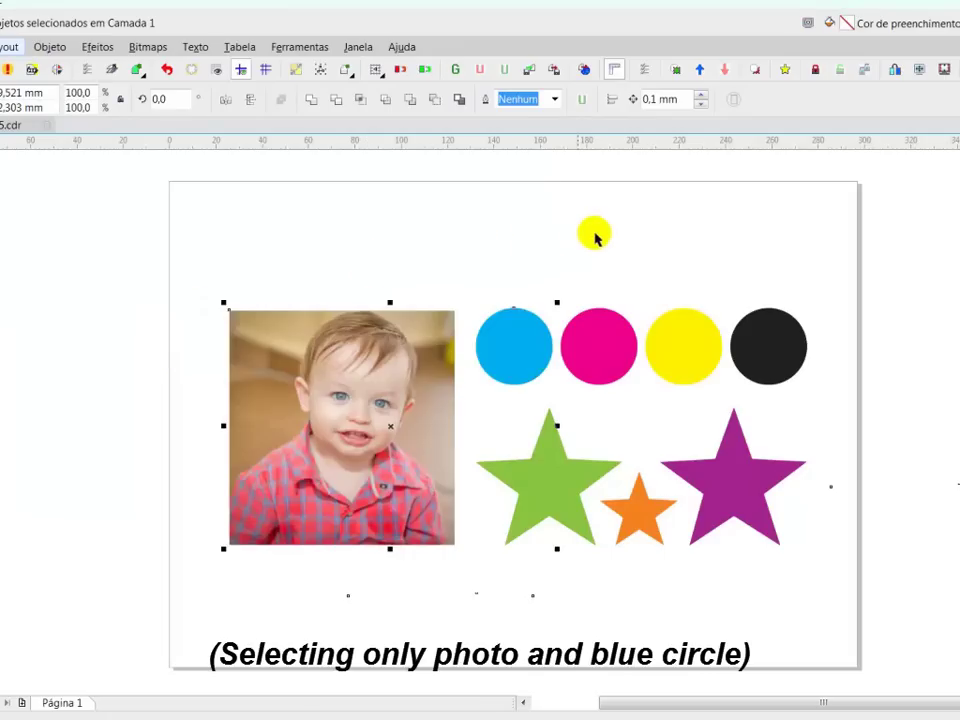
key(Escape)
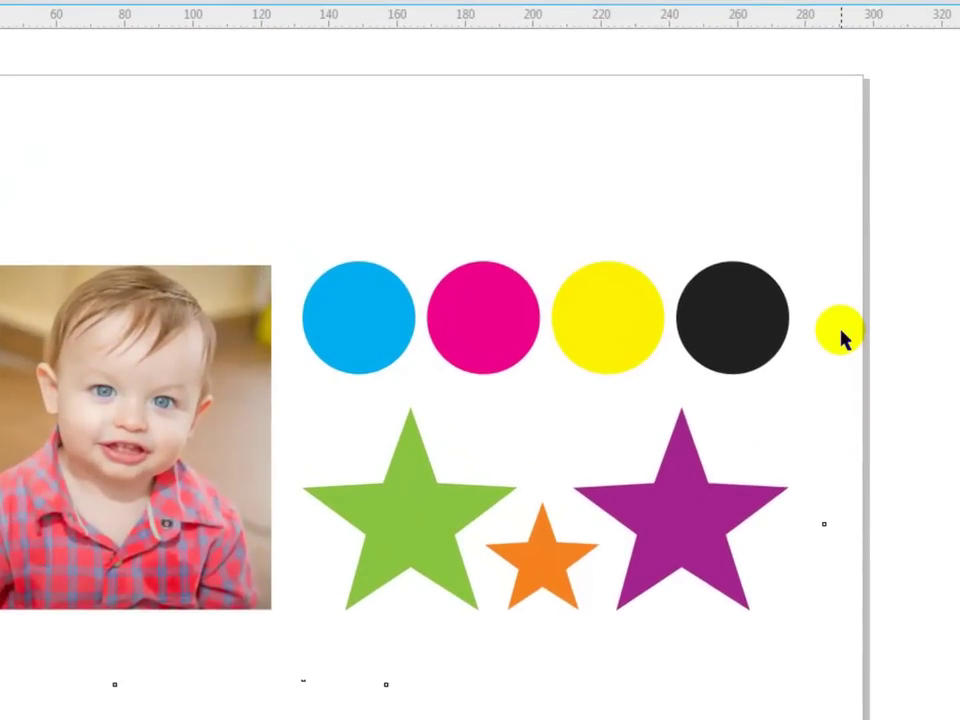
Select the yellow and black circles and the purple star with a partial marquee, move them right of the page, and undo the move.
drag(843, 316, 557, 513)
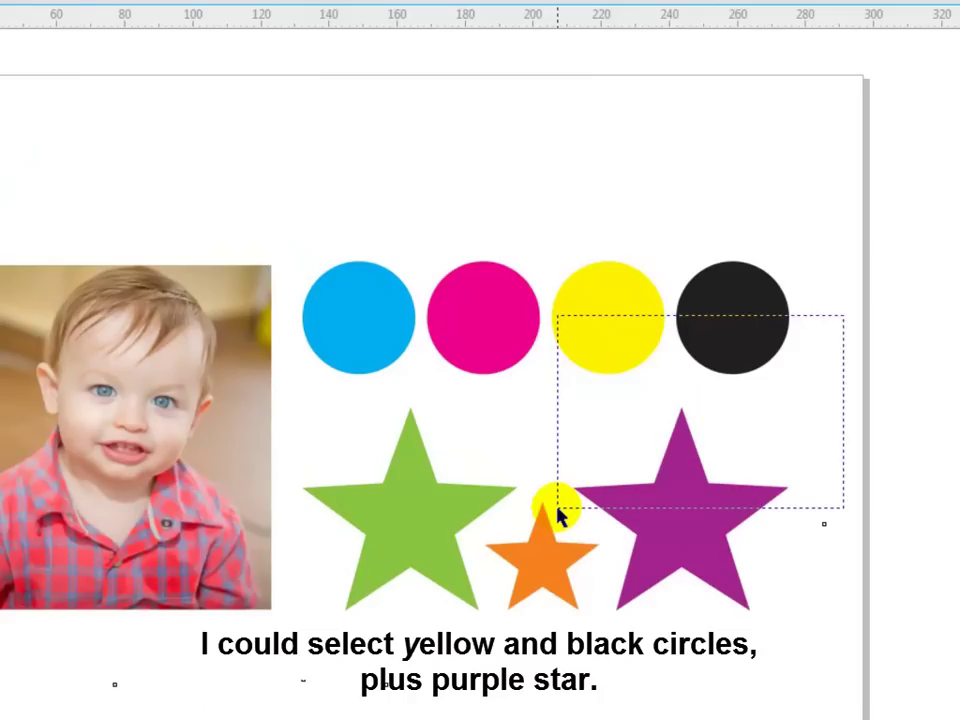
drag(558, 515, 558, 514)
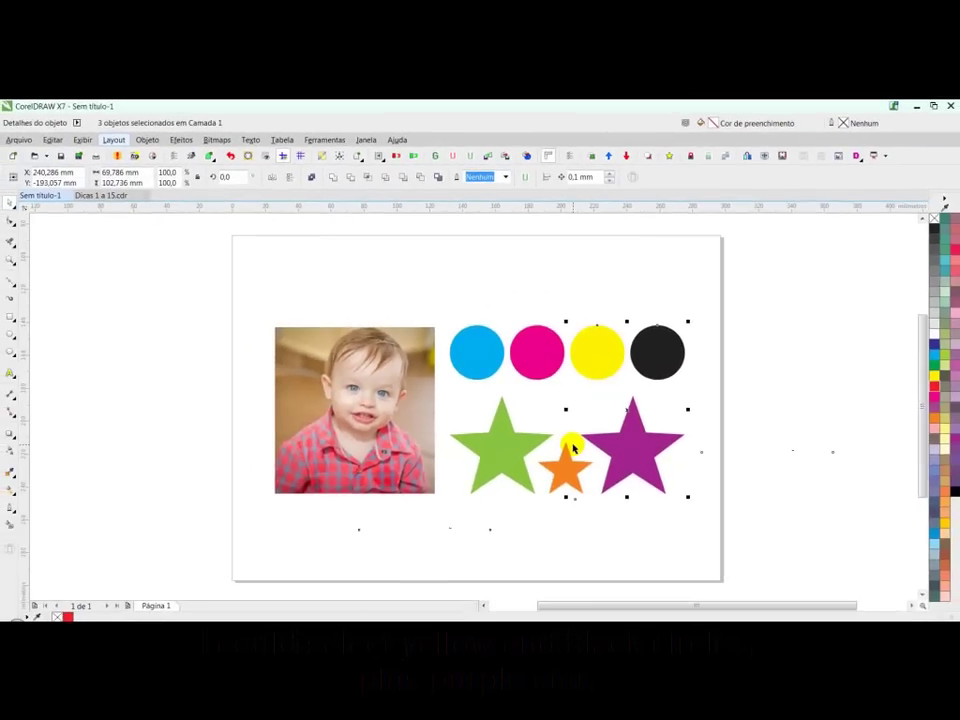
drag(573, 448, 787, 452)
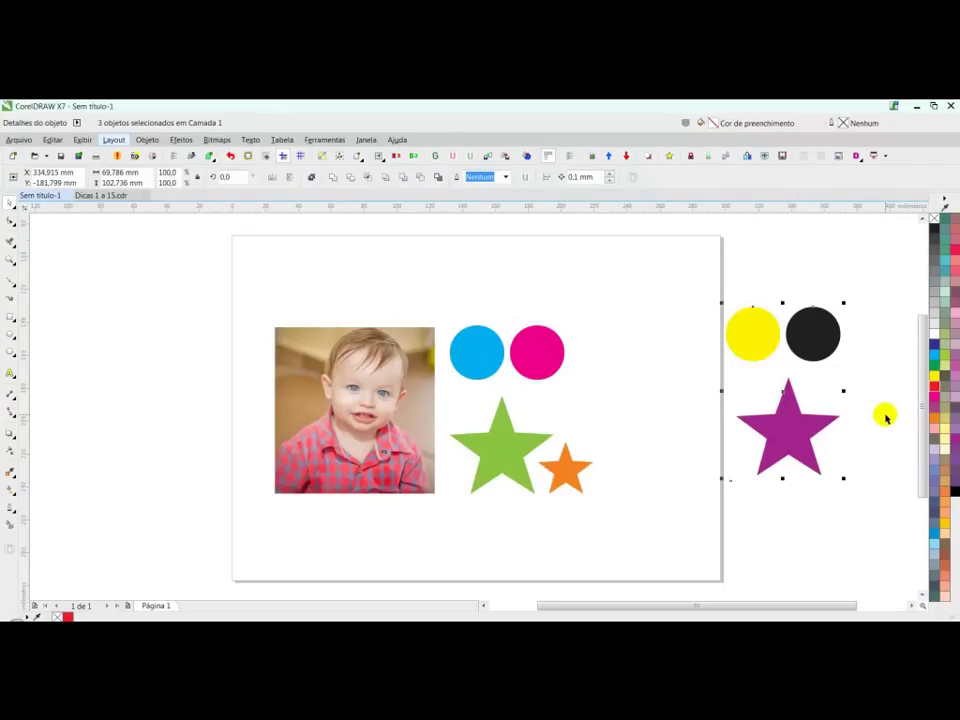
key(ctrl+z)
key(Escape)
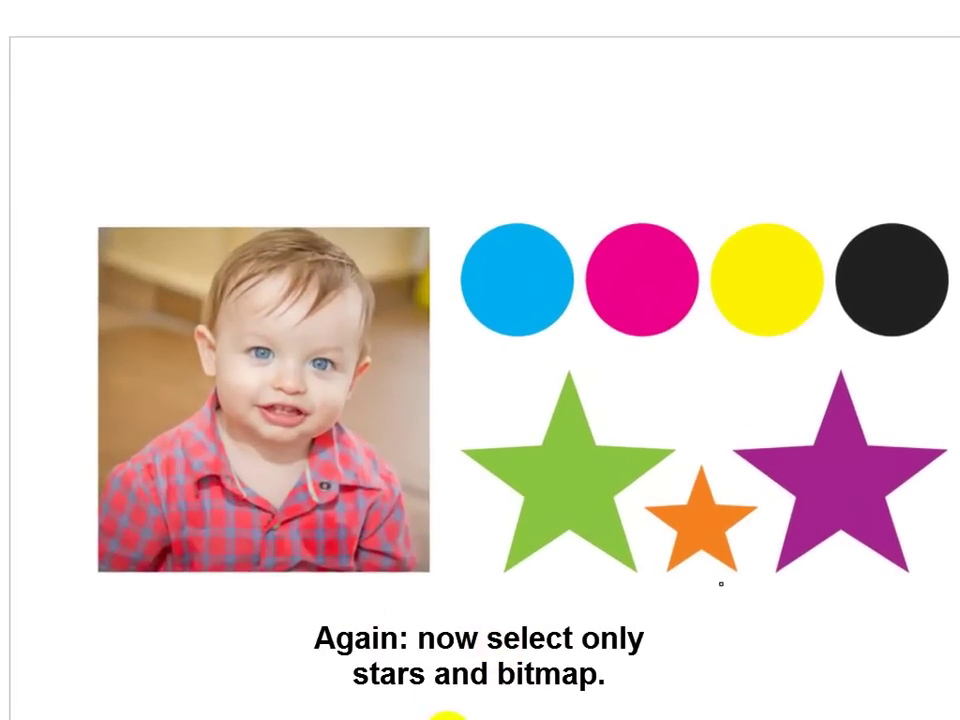
Select only the three stars and the photo with a partial marquee and move them down and to the left.
drag(958, 519, 328, 678)
drag(762, 635, 381, 701)
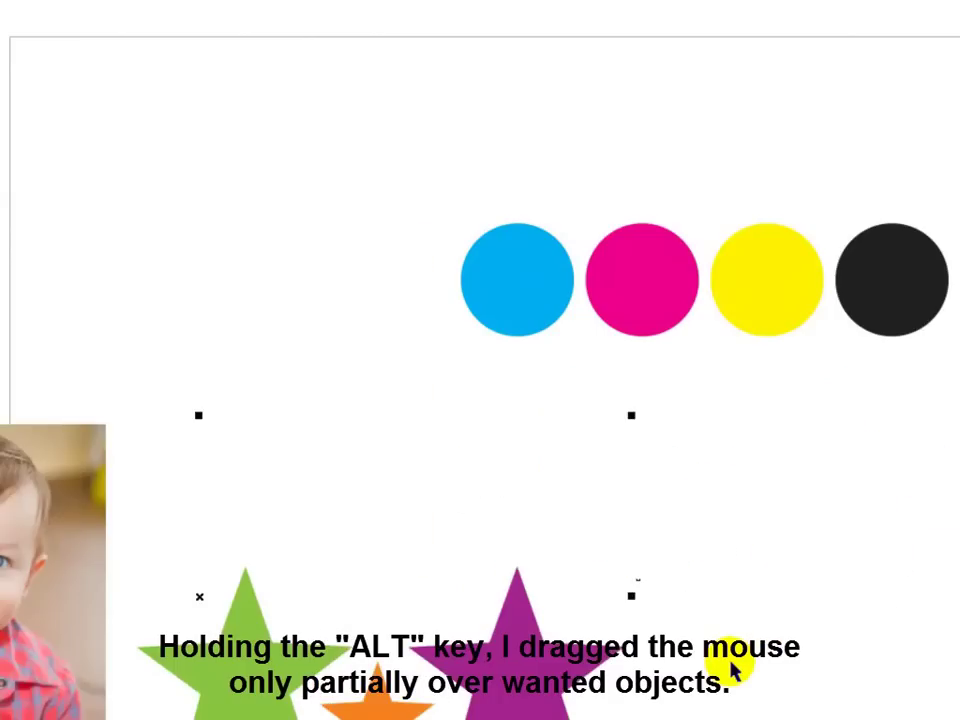